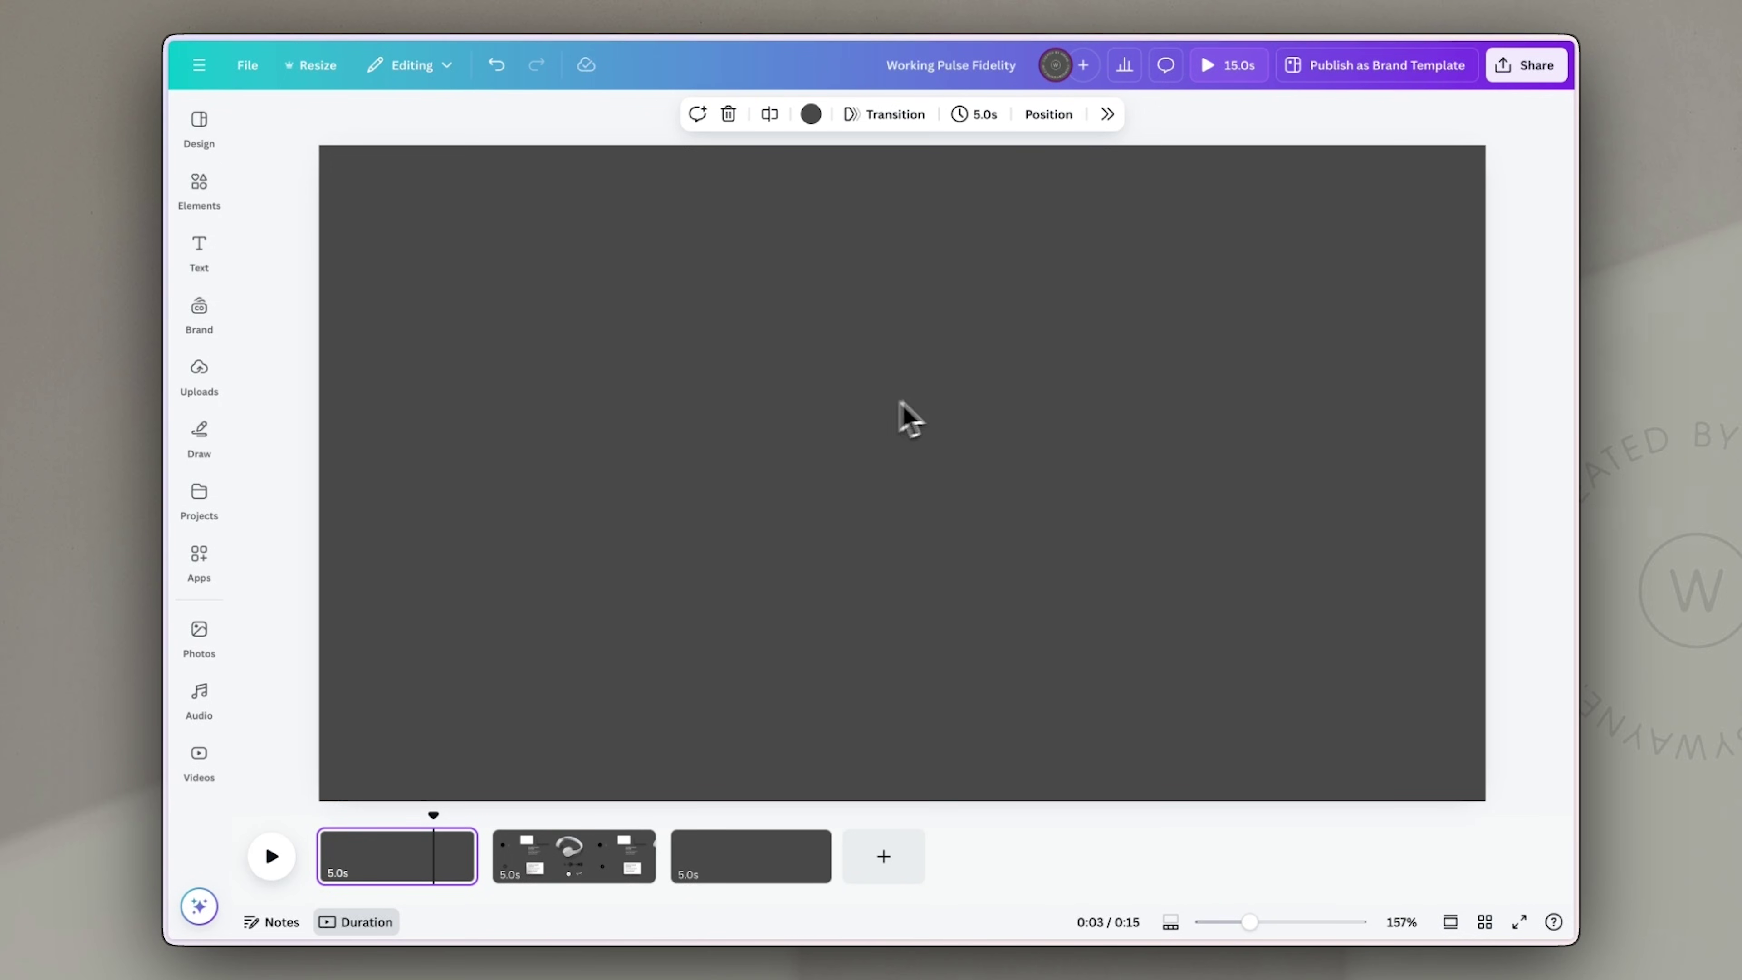
# Step: Check the first page's background colour options and the black circle shape on the second page
pyautogui.click(813, 116)
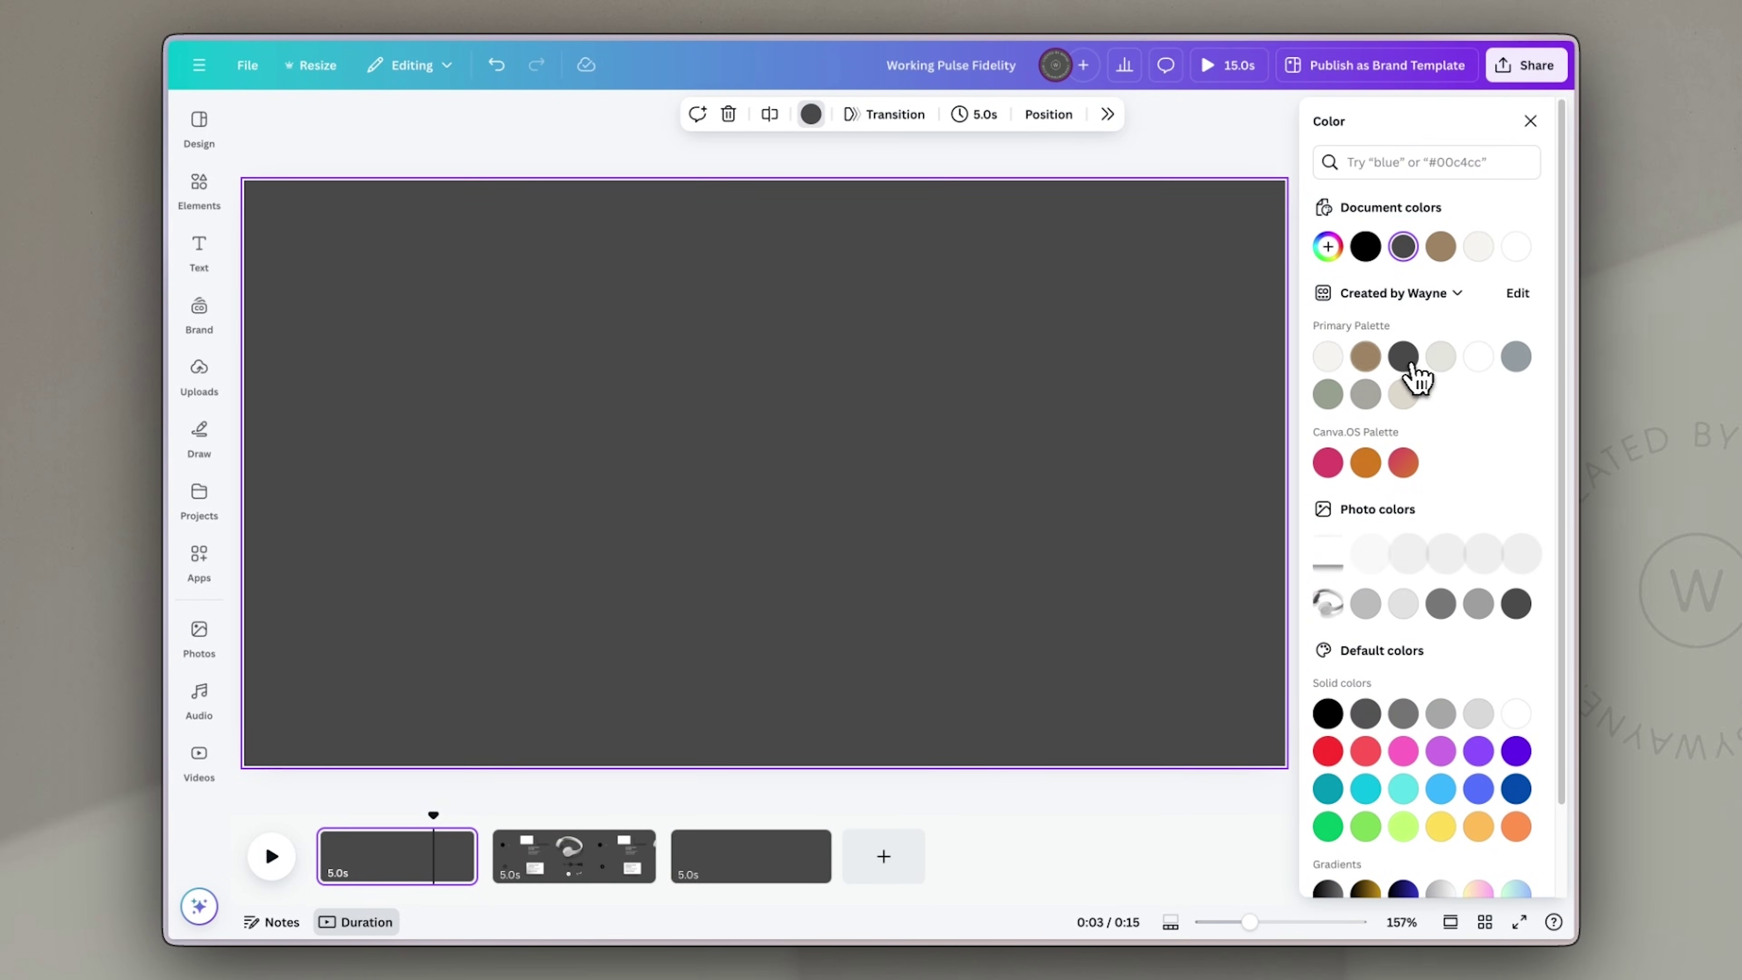
pyautogui.click(1528, 135)
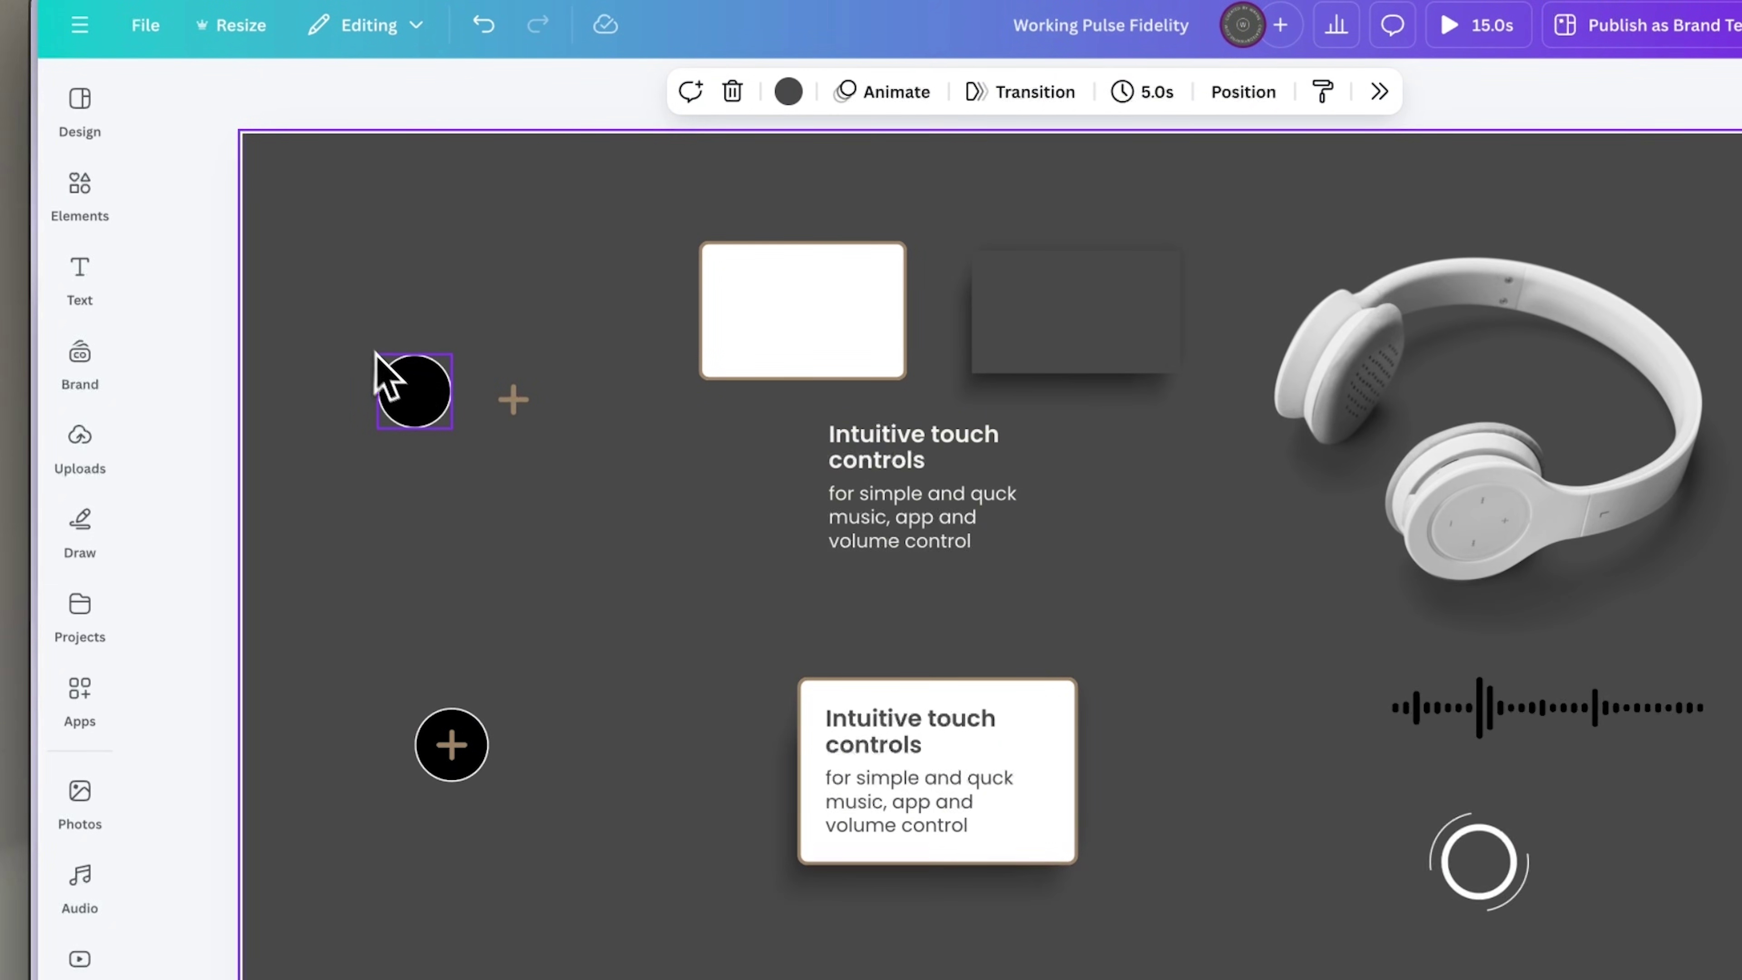
pyautogui.click(430, 405)
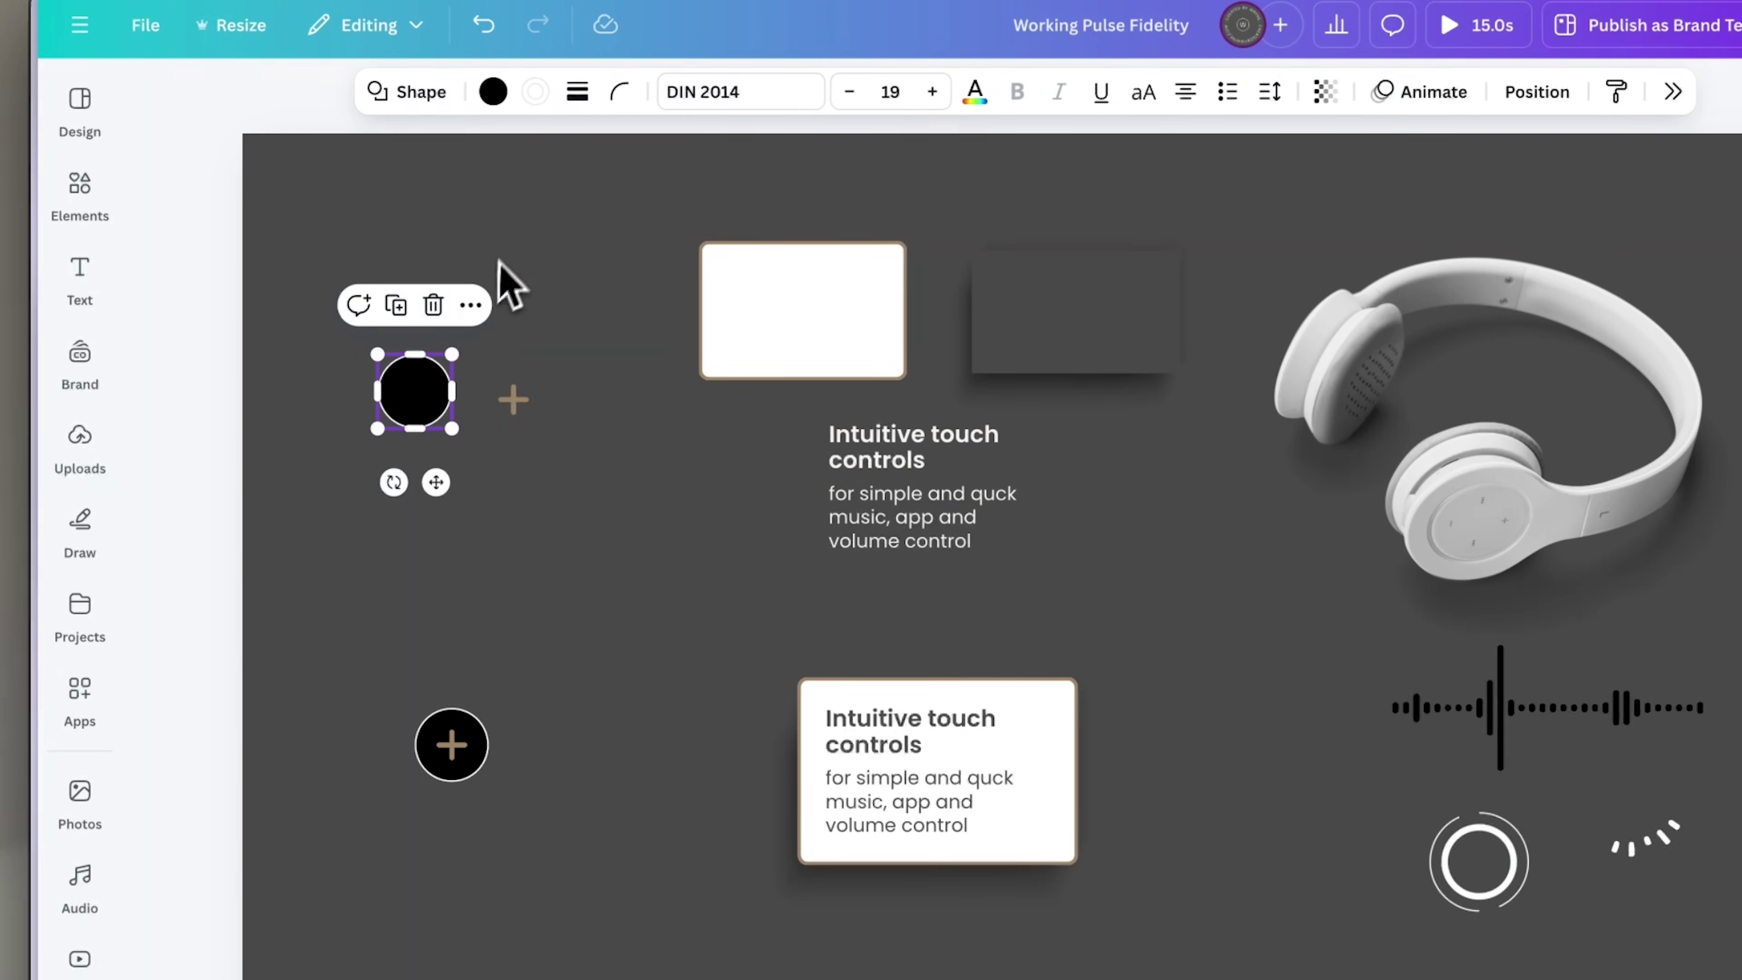
pyautogui.click(601, 421)
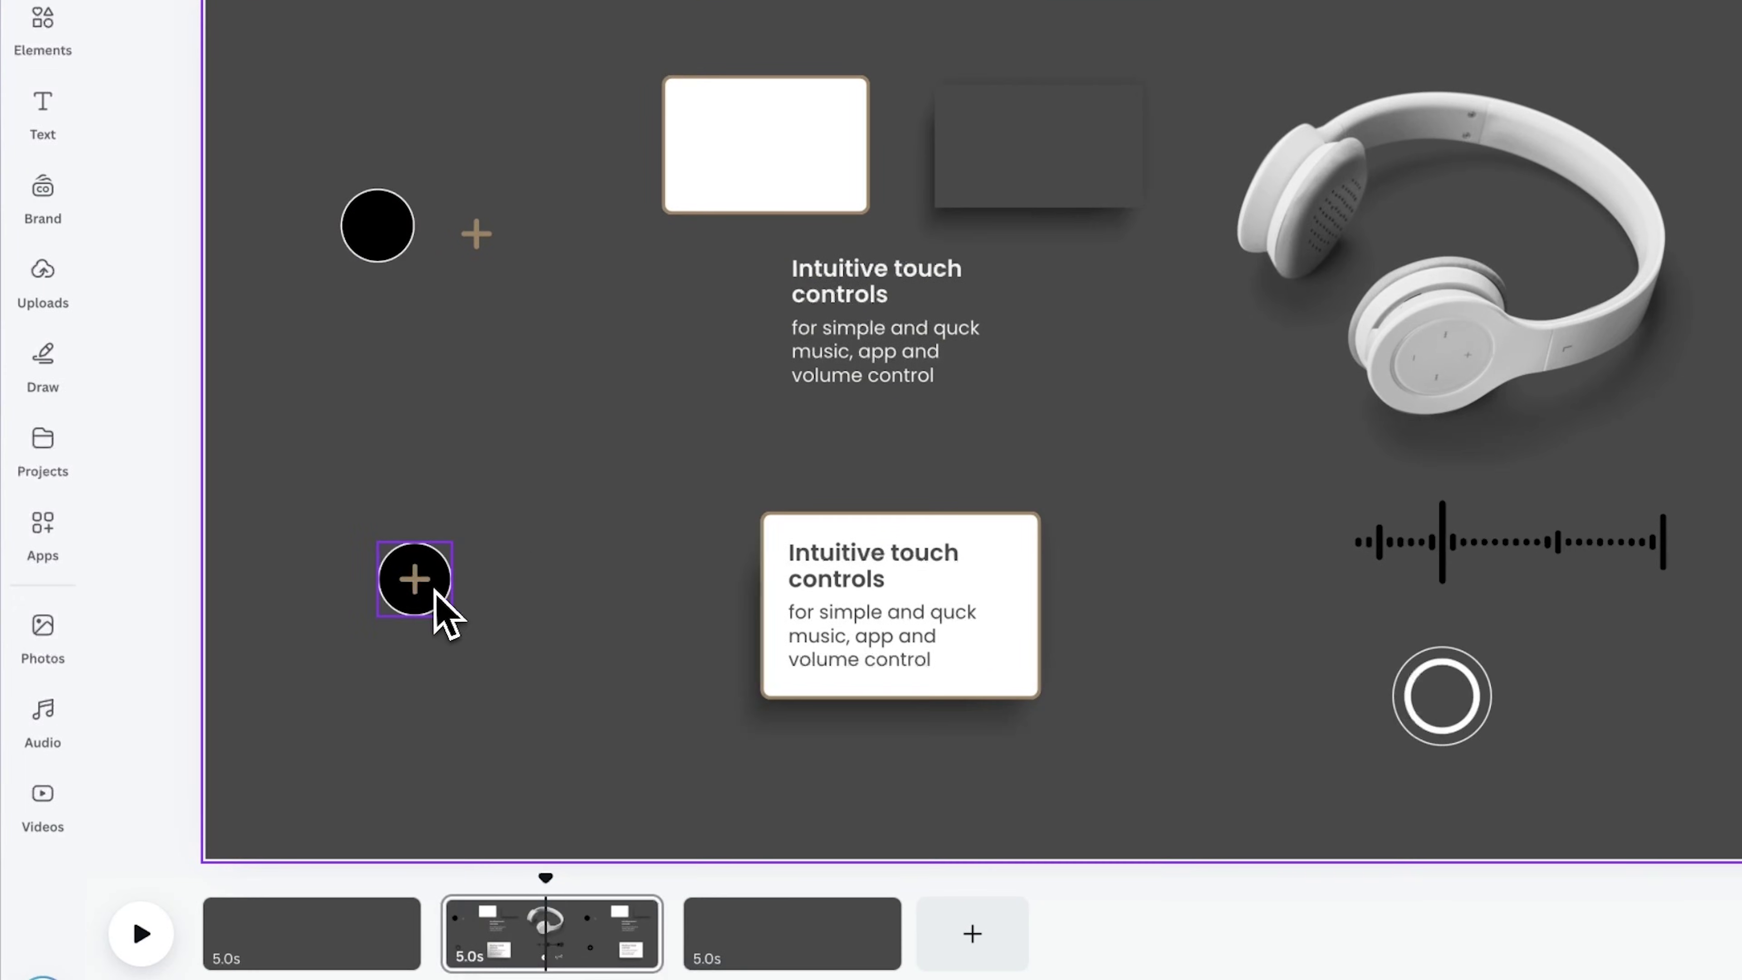
# Step: Nudge the grouped black plus button slightly to the left on the second page
pyautogui.moveTo(428, 582)
pyautogui.mouseDown()
pyautogui.moveTo(591, 522)
pyautogui.moveTo(410, 578)
pyautogui.mouseUp()
pyautogui.click(510, 529)
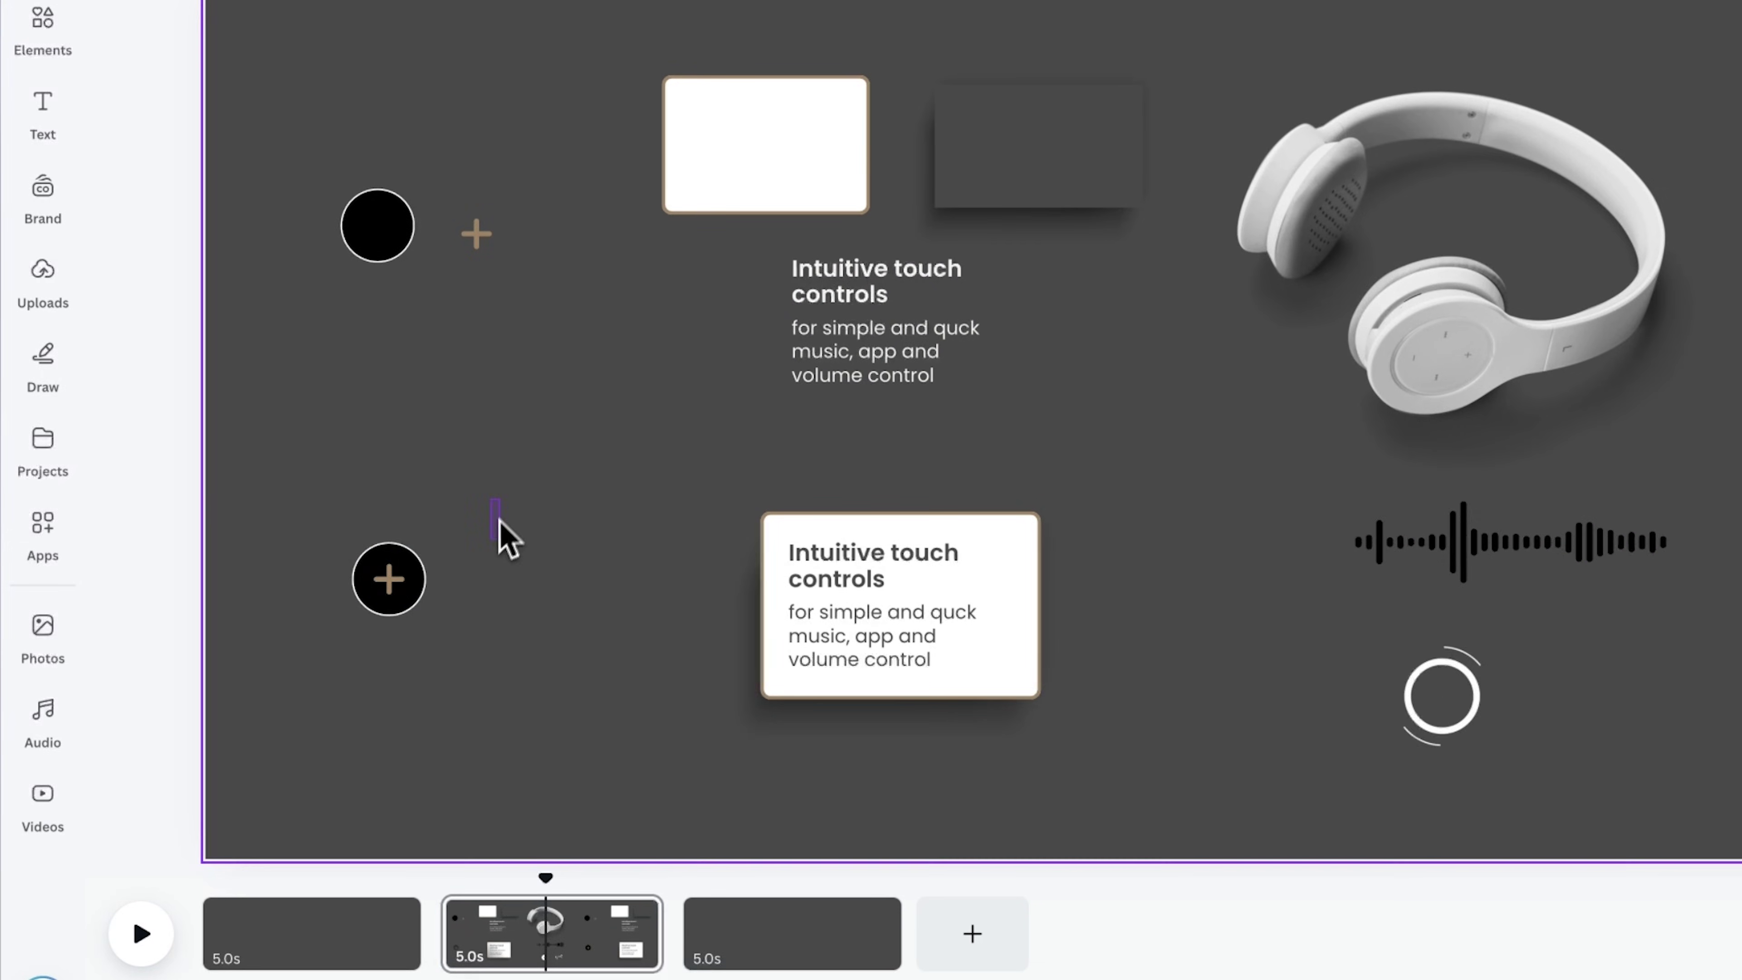
pyautogui.click(285, 671)
pyautogui.click(566, 424)
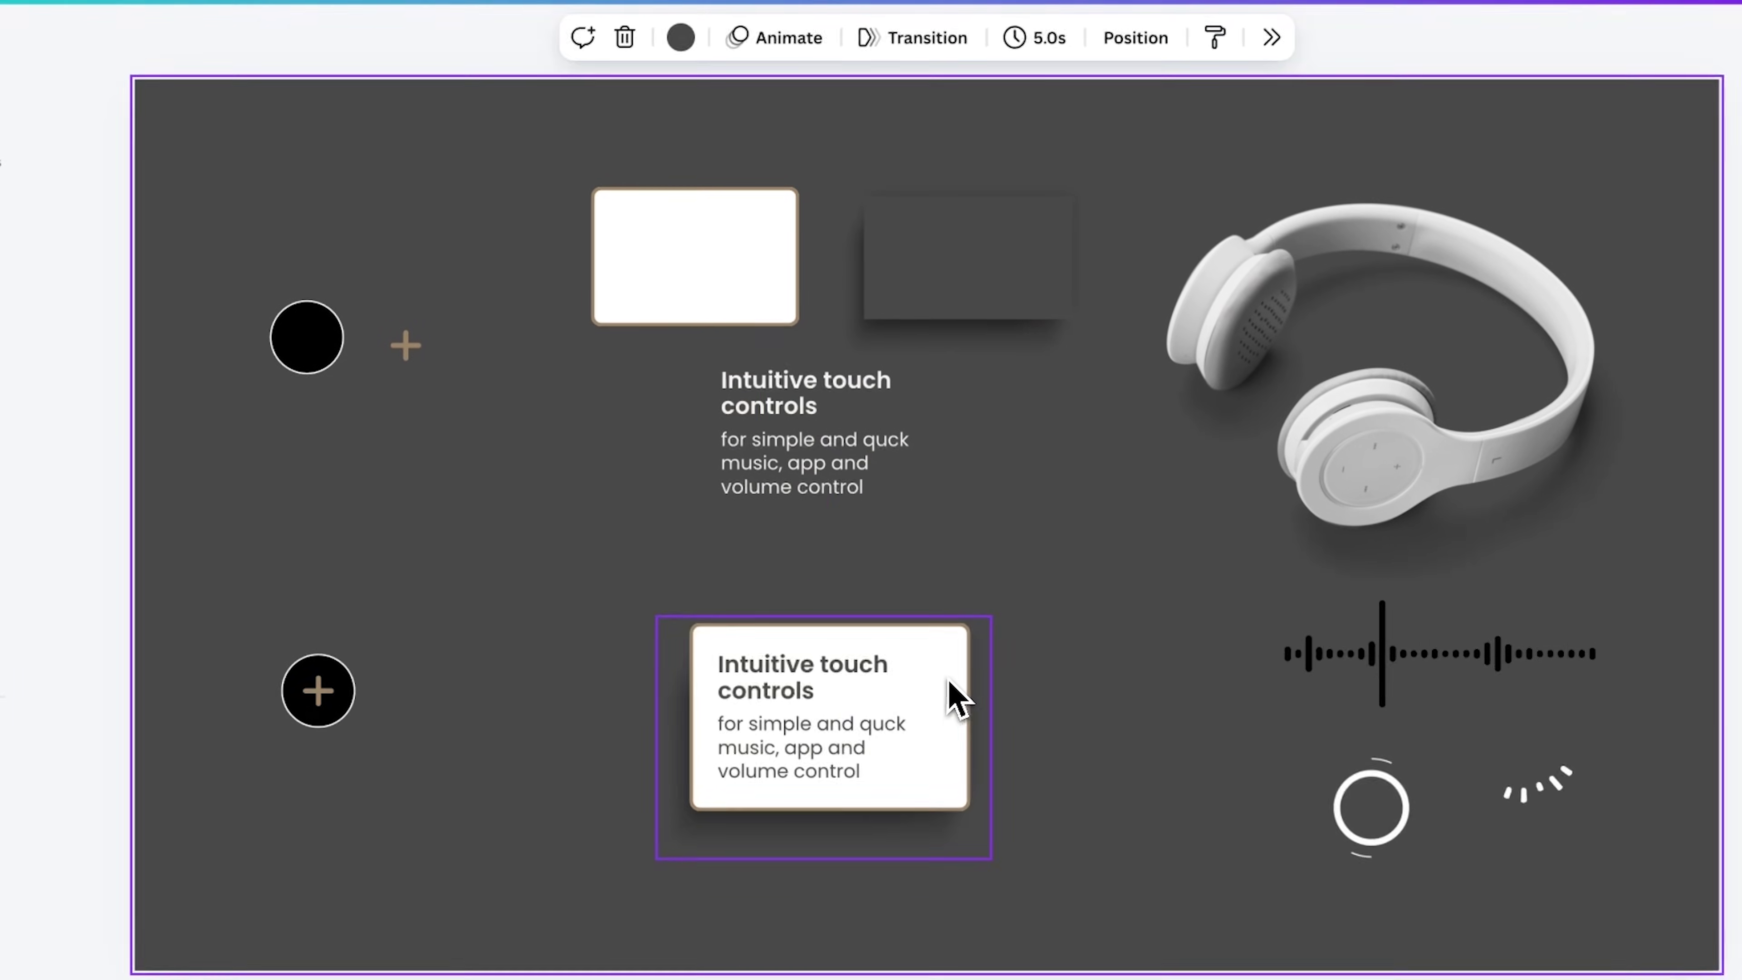
# Step: Examine the grouped "Intuitive touch controls" card, plus the separate white rectangle, shadow image and text it is built from
pyautogui.moveTo(989, 629)
pyautogui.mouseDown()
pyautogui.moveTo(1102, 590)
pyautogui.moveTo(959, 622)
pyautogui.mouseUp()
pyautogui.moveTo(919, 686); pyautogui.dragTo(918, 690)
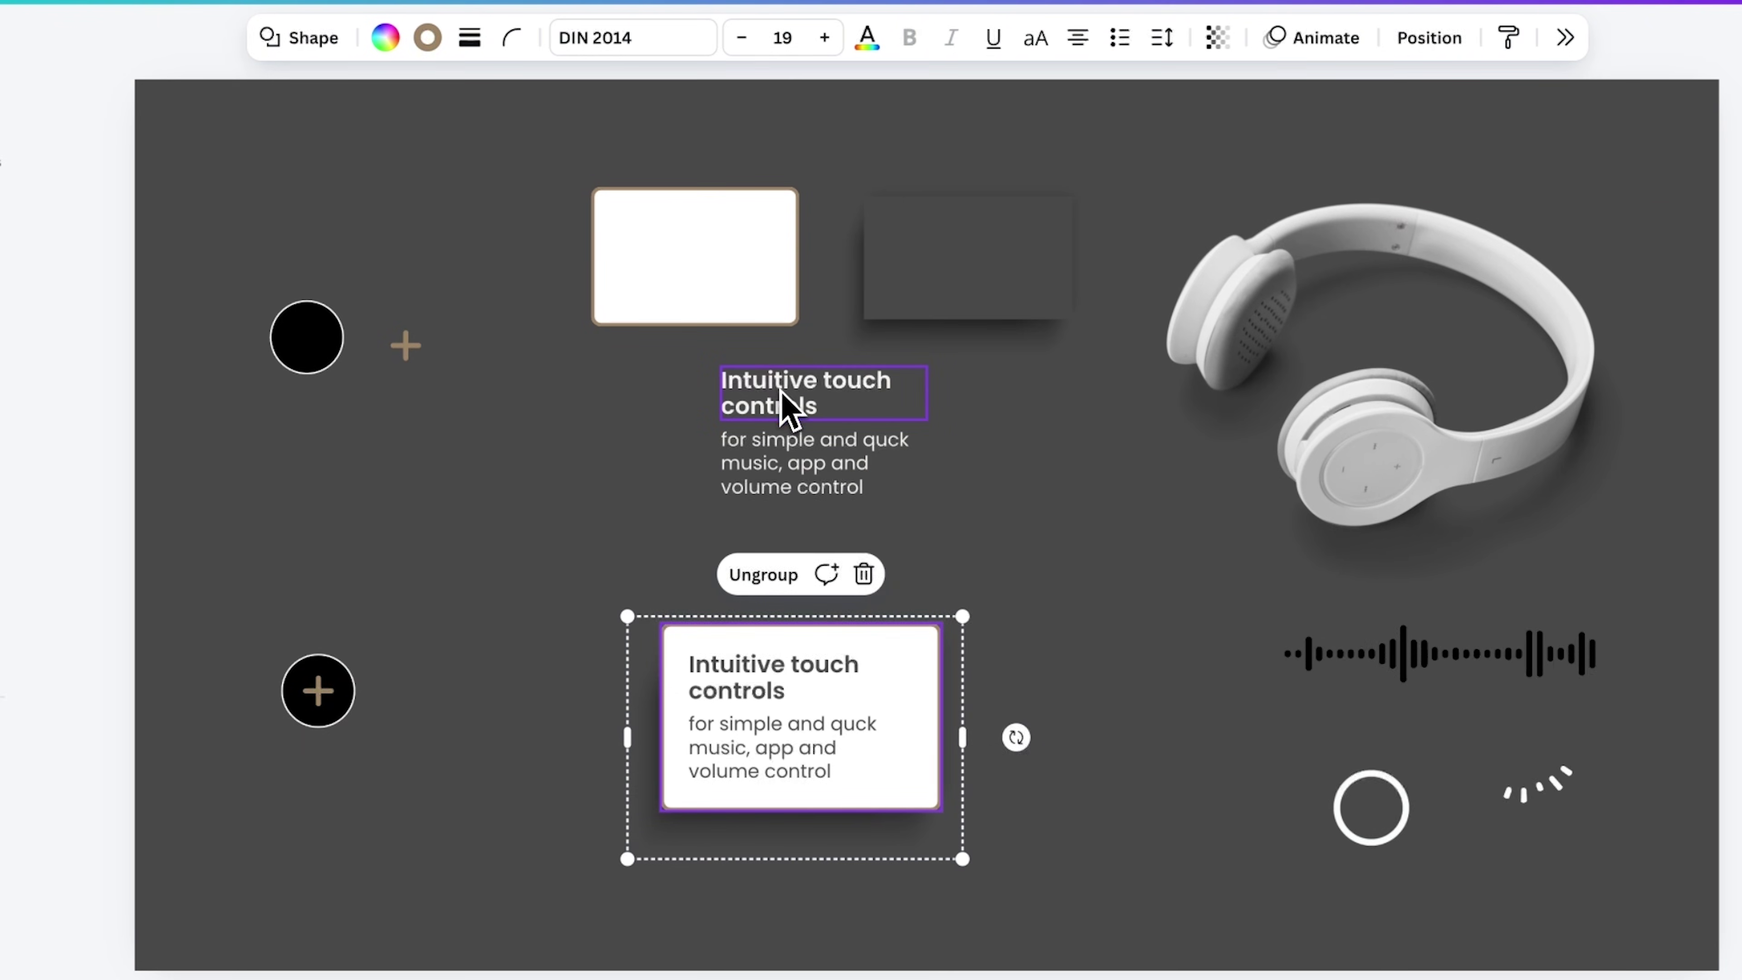
pyautogui.click(795, 446)
pyautogui.click(748, 264)
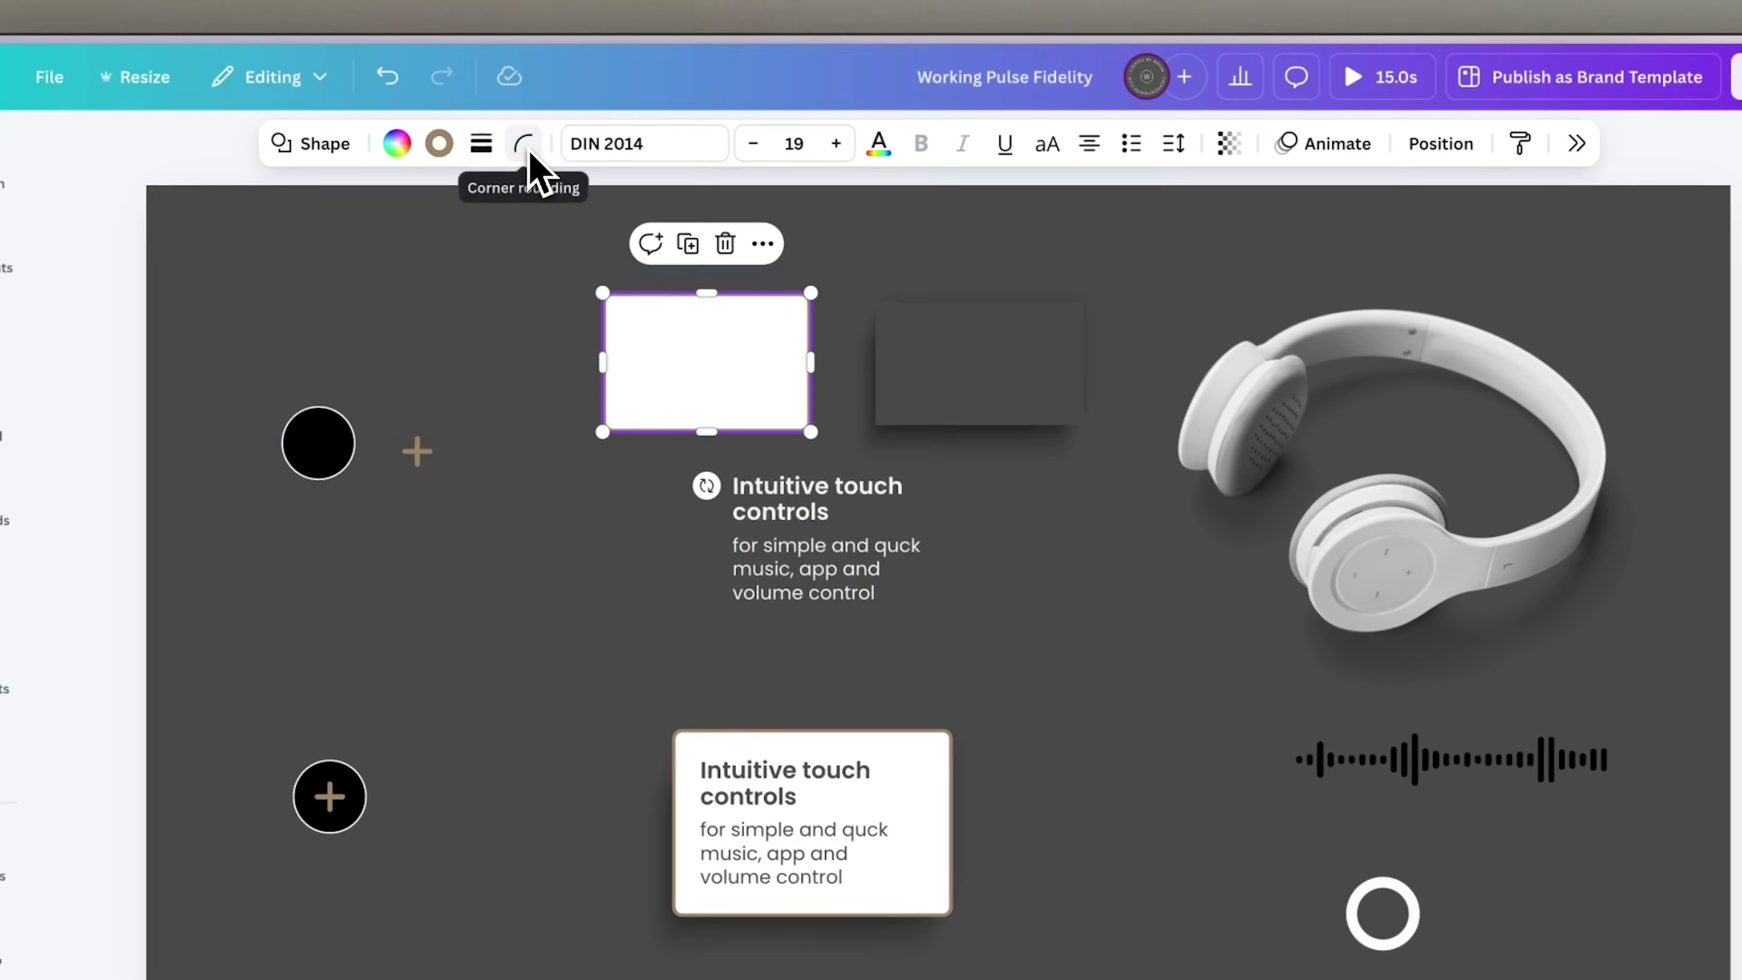
pyautogui.click(998, 259)
pyautogui.moveTo(1004, 419); pyautogui.dragTo(993, 405)
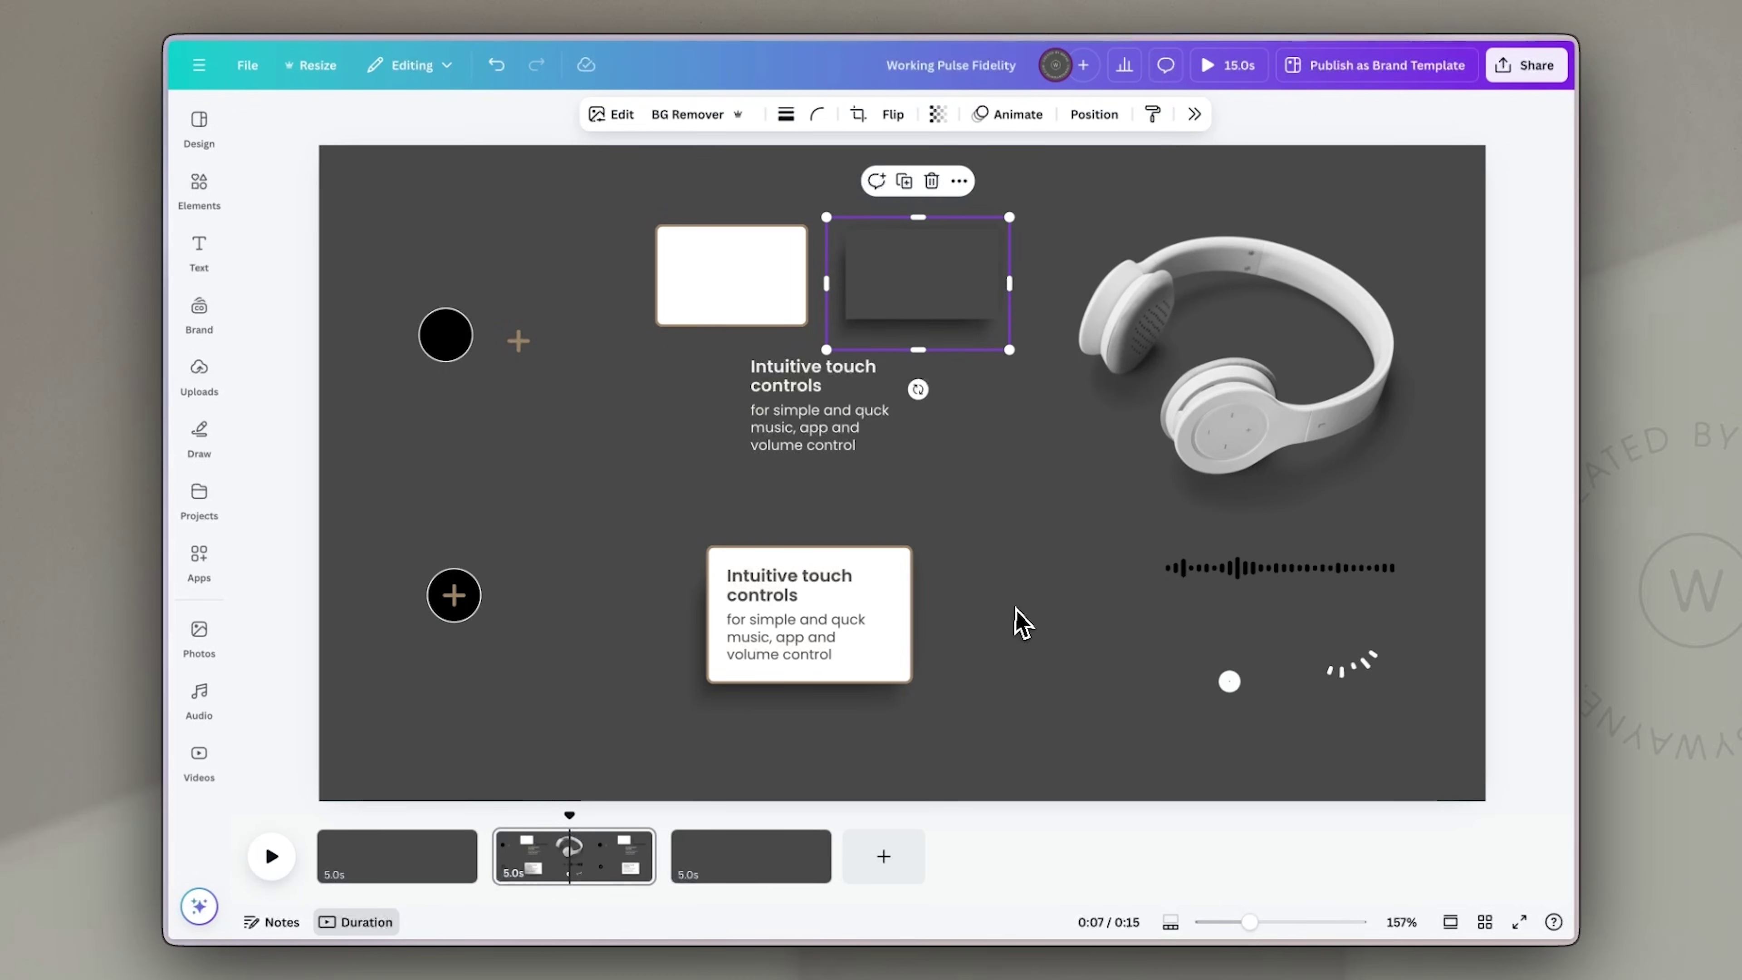
pyautogui.click(956, 629)
pyautogui.moveTo(922, 614)
pyautogui.mouseDown()
pyautogui.moveTo(871, 638)
pyautogui.moveTo(945, 600)
pyautogui.moveTo(931, 601)
pyautogui.mouseUp()
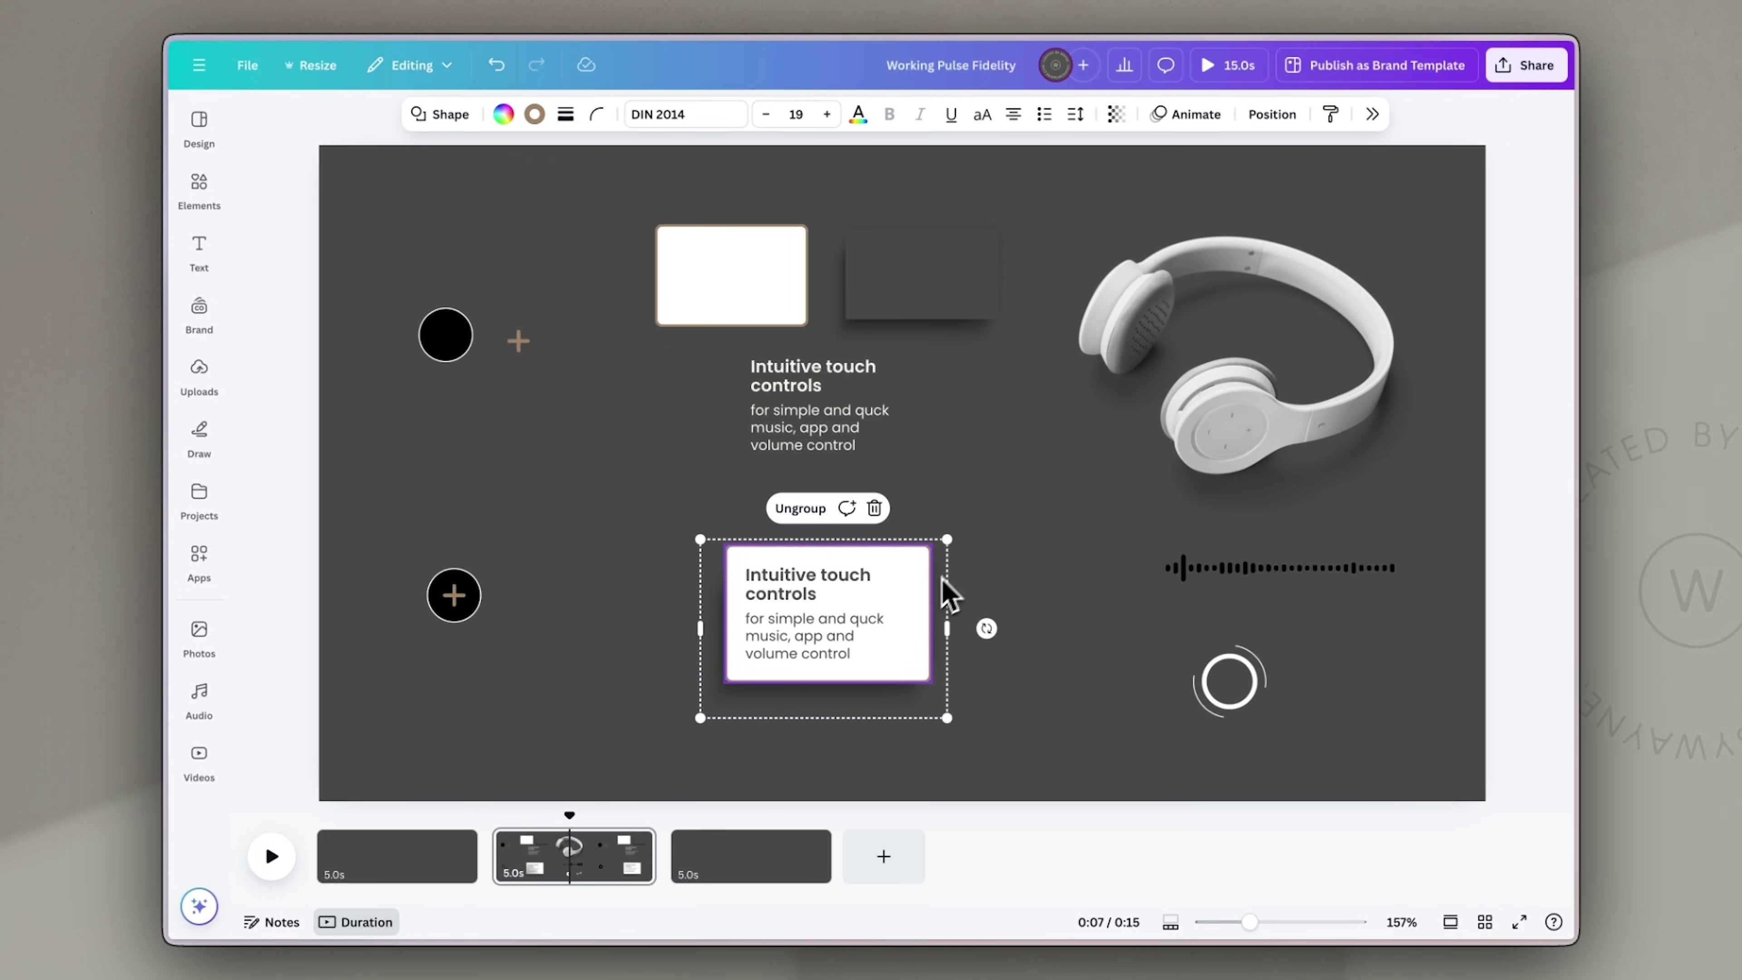
# Step: Enlarge the headphones image slightly and reposition it in the upper right area of the second page
pyautogui.click(1214, 374)
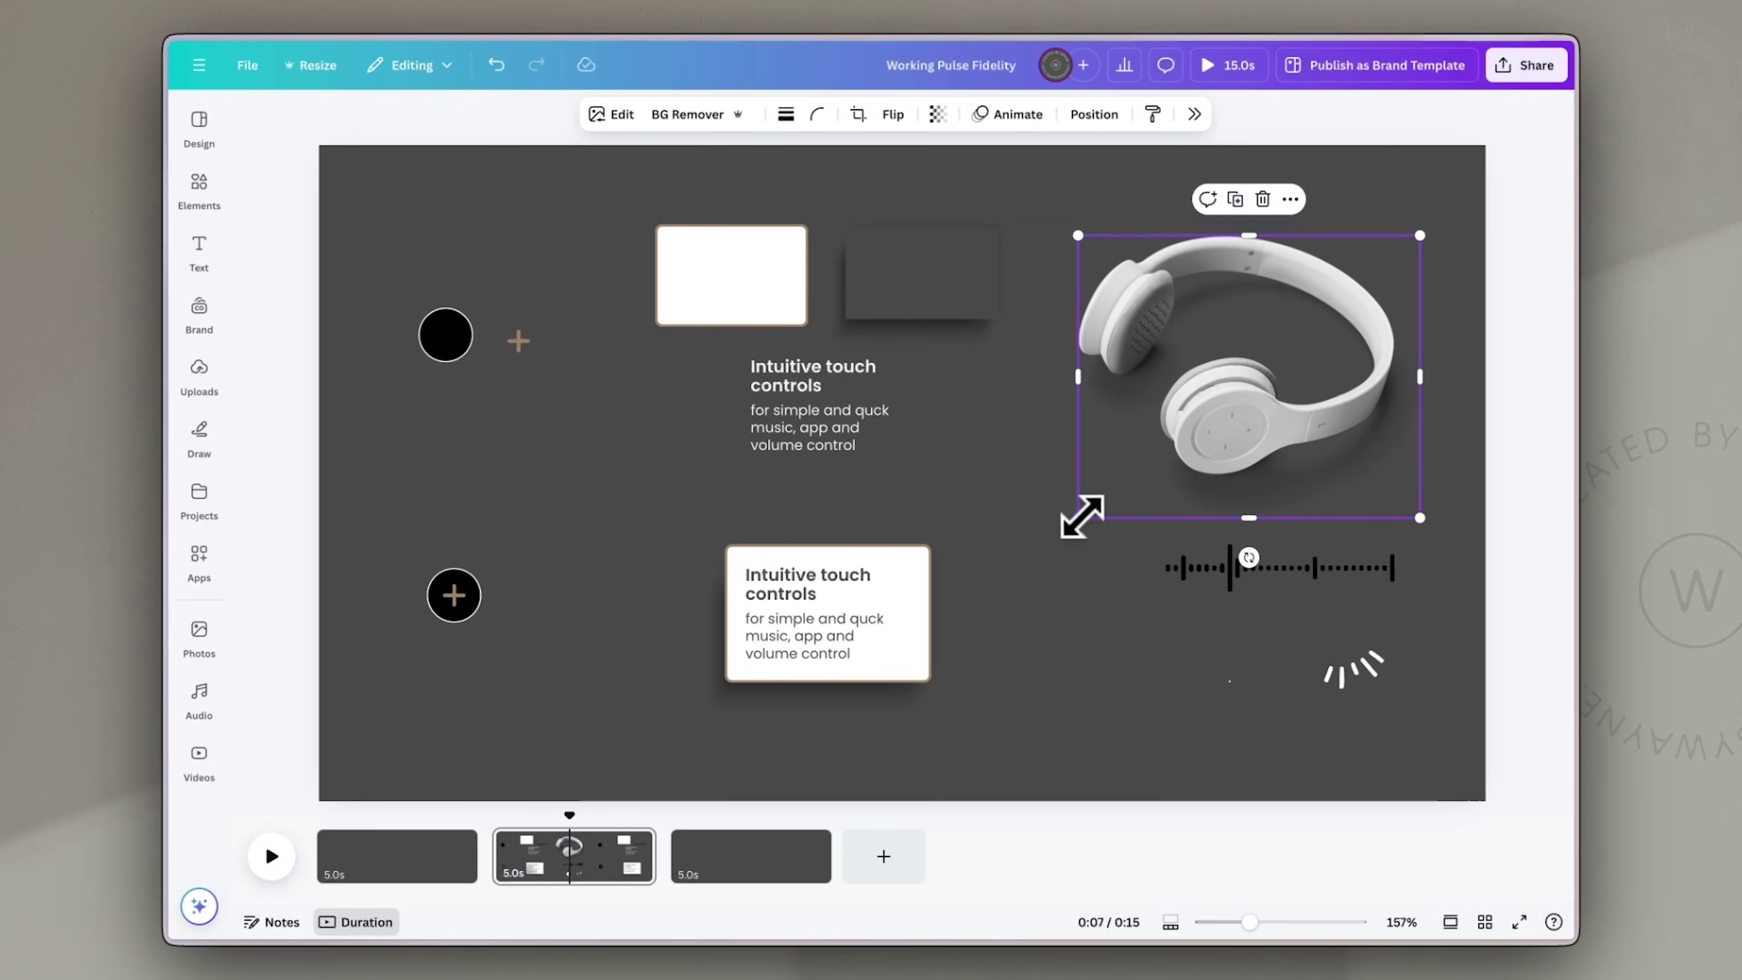
pyautogui.moveTo(1082, 516); pyautogui.dragTo(1057, 563)
pyautogui.moveTo(1231, 449); pyautogui.dragTo(1245, 426)
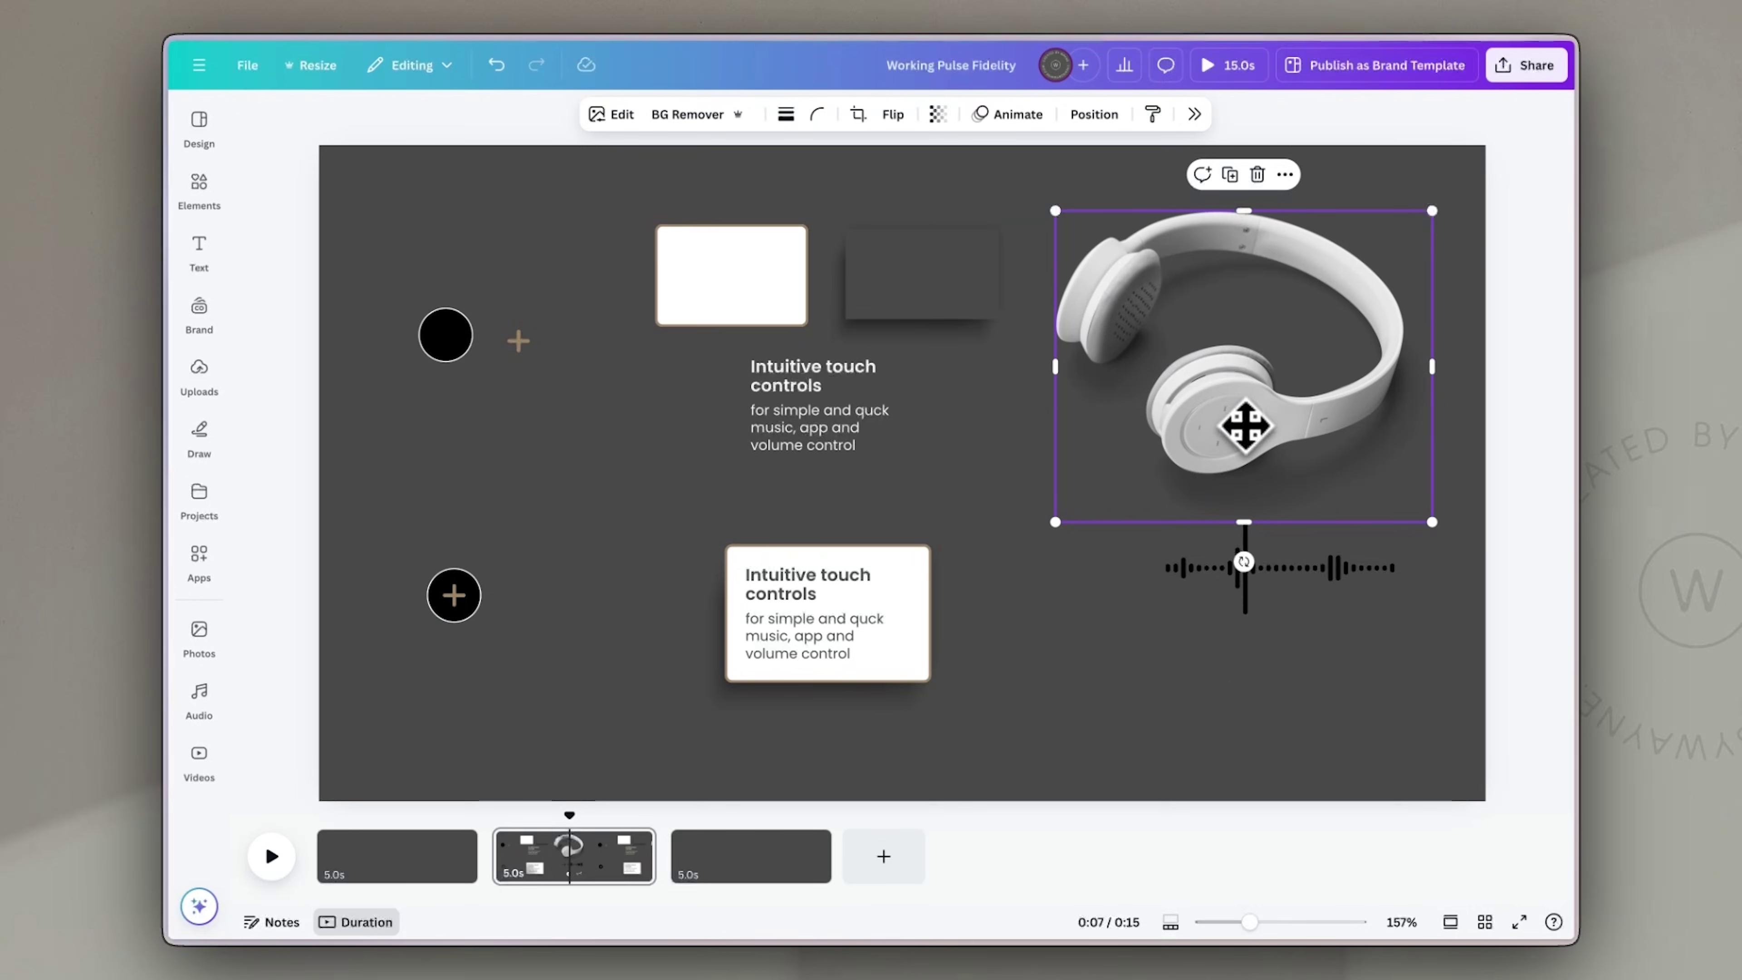
pyautogui.click(1026, 597)
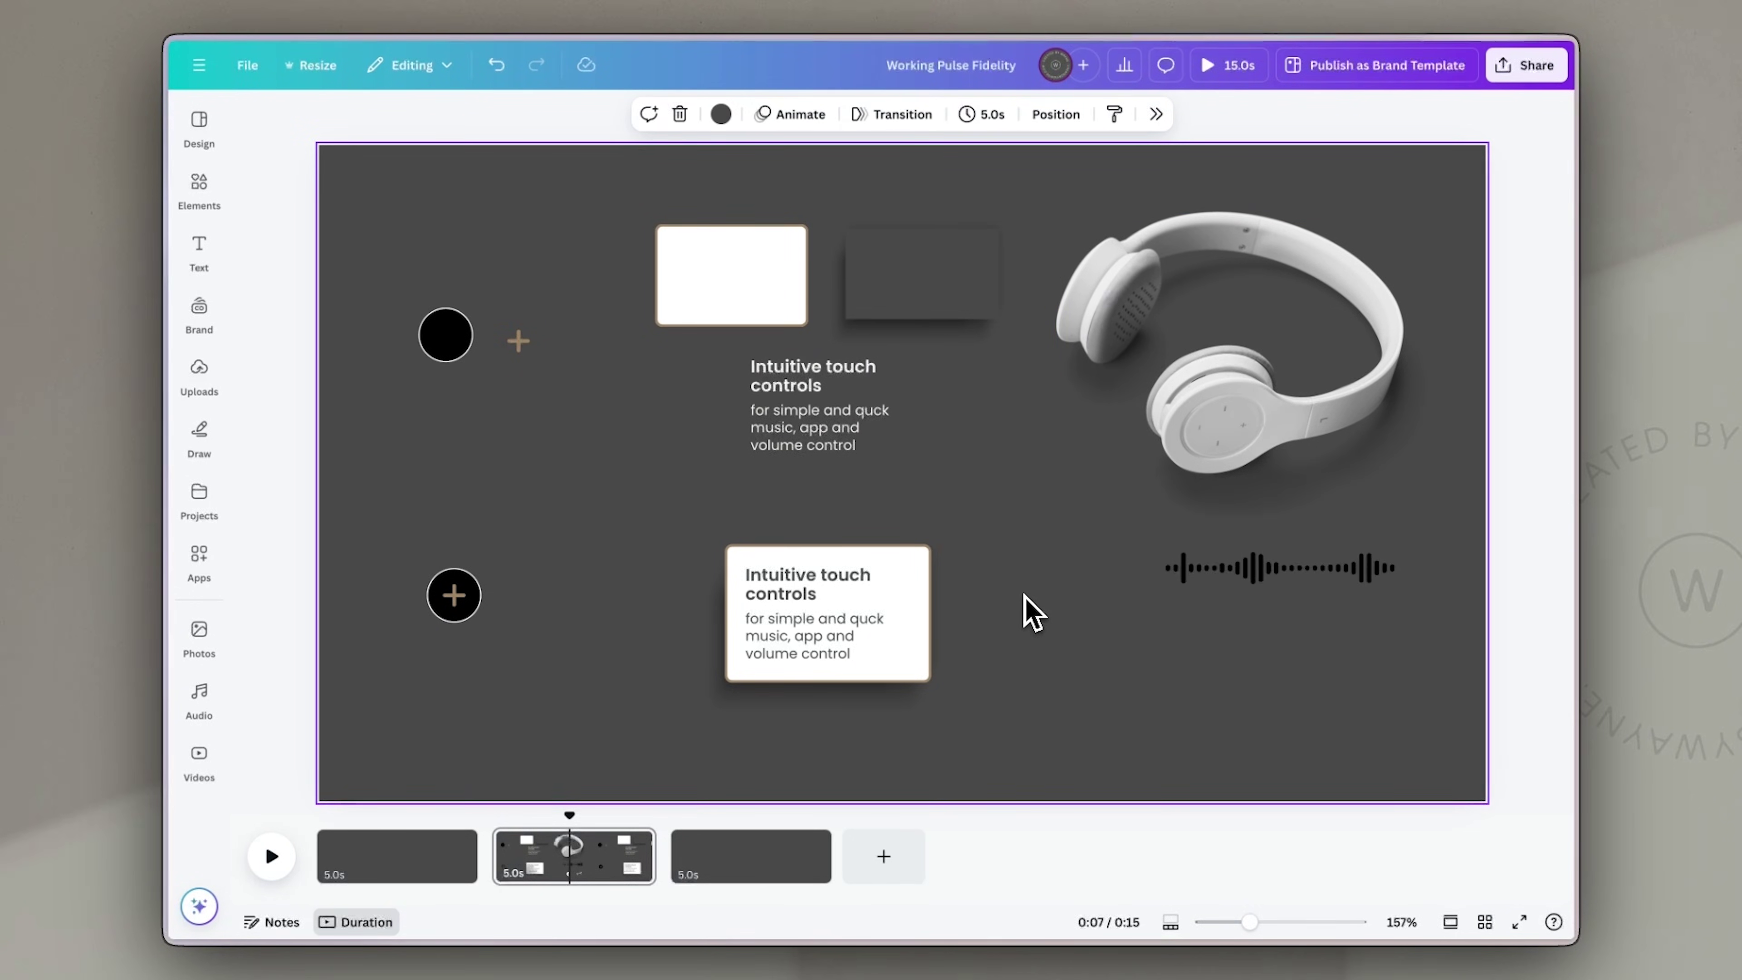
# Step: Add the text "PULSE FIDELITY" to the empty third page and scale it up to size 214
pyautogui.click(756, 868)
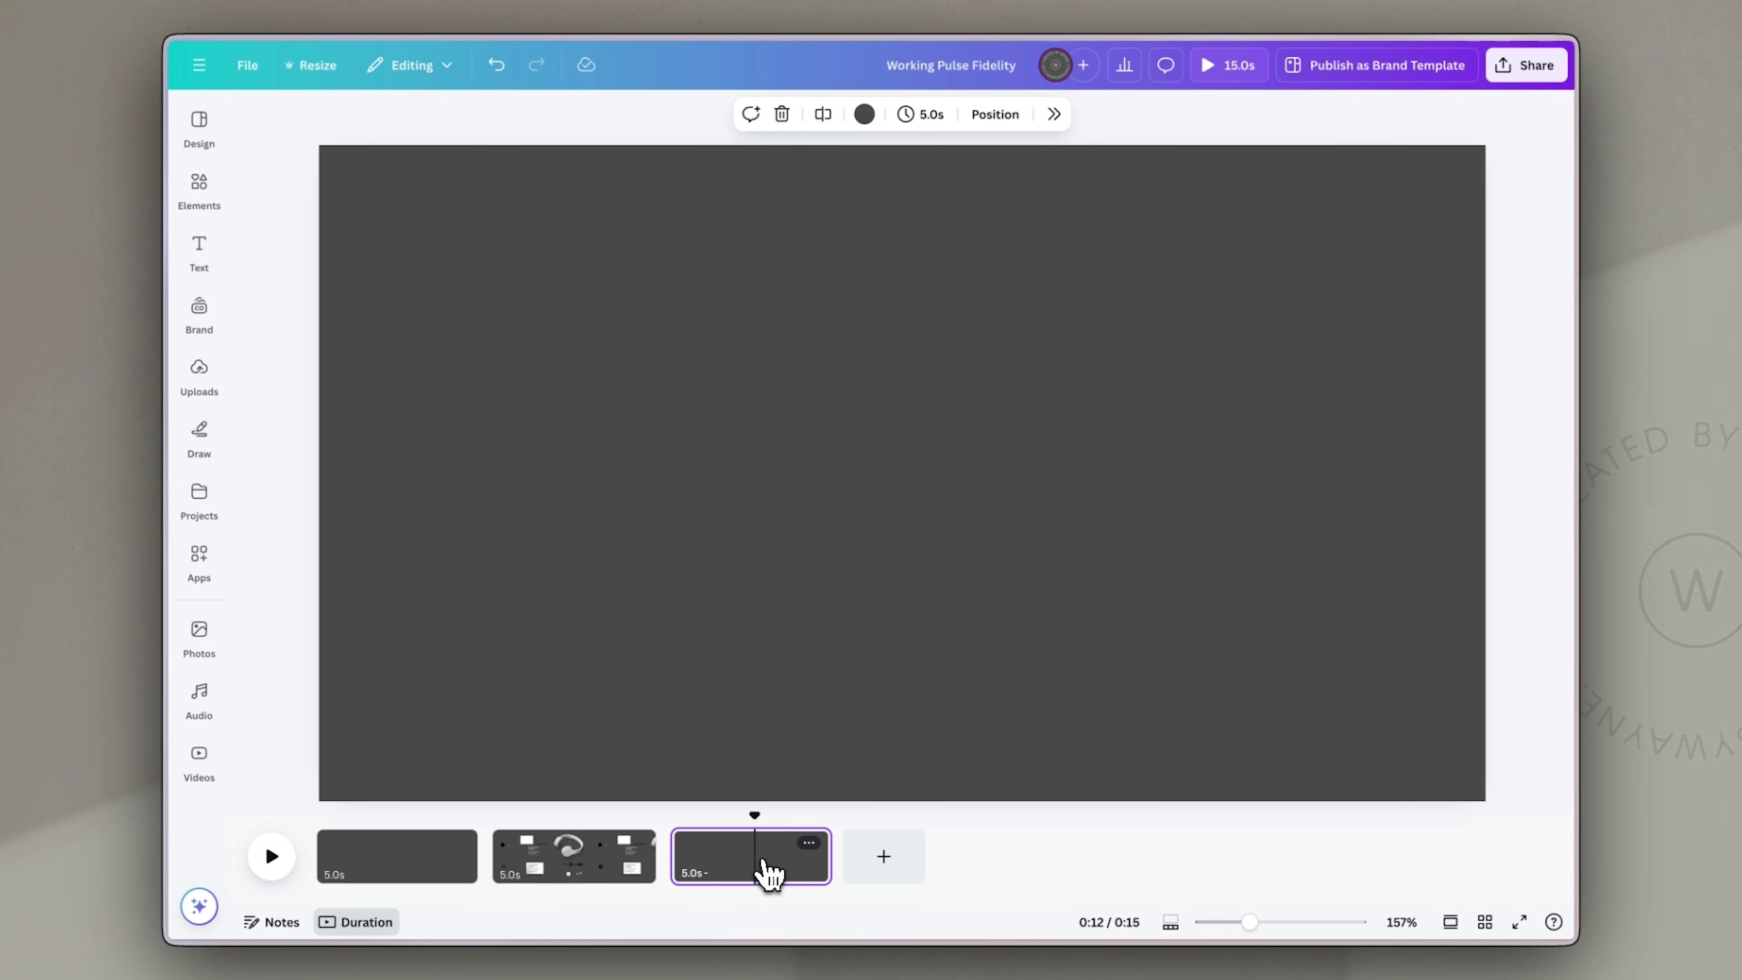
pyautogui.click(1019, 570)
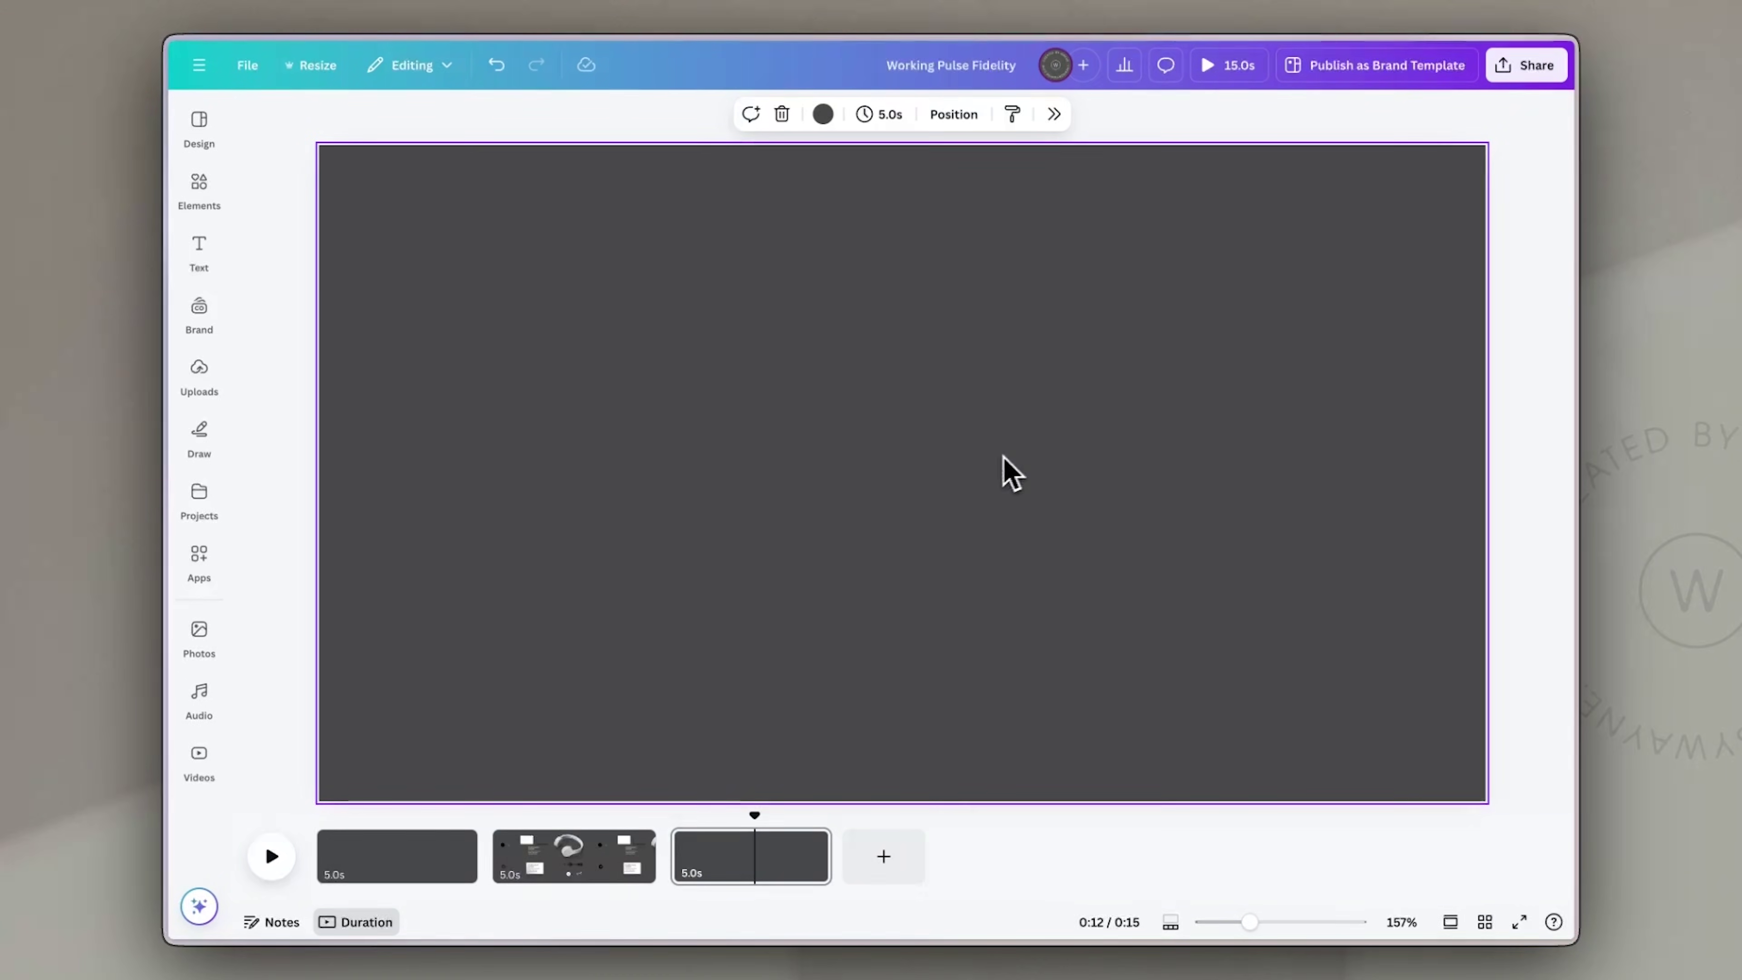
pyautogui.hotkey('ctrl', 'v')
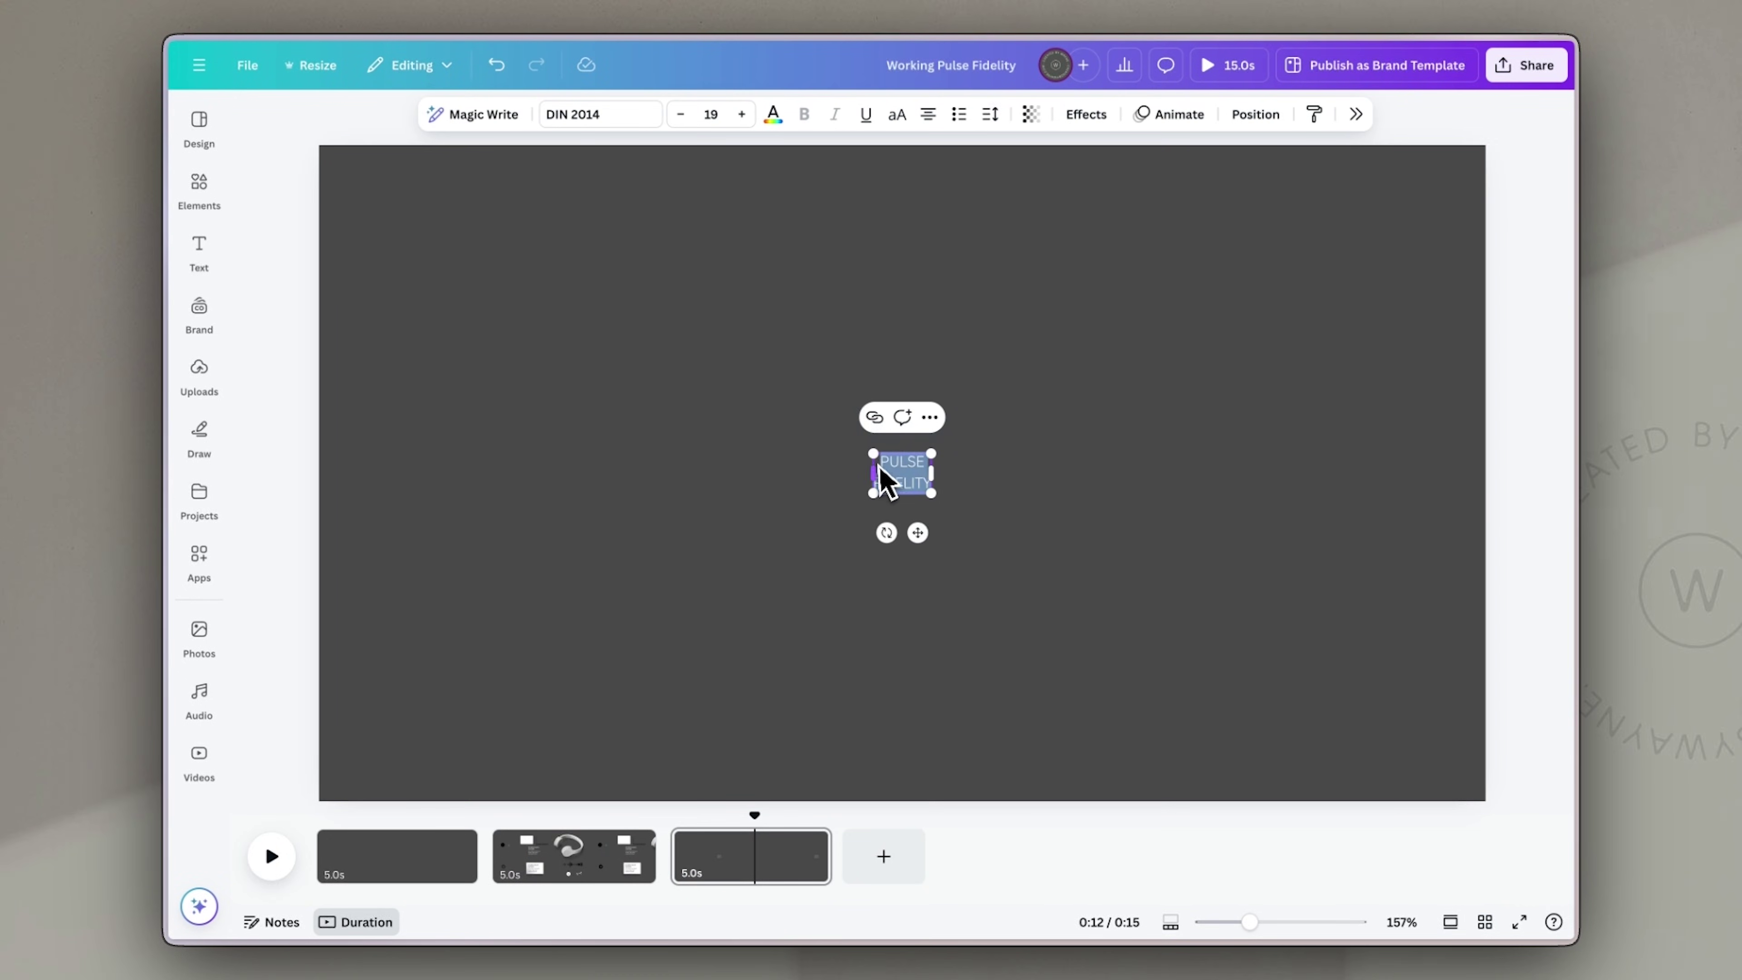
pyautogui.moveTo(875, 454); pyautogui.dragTo(499, 355)
pyautogui.moveTo(930, 498); pyautogui.dragTo(1257, 643)
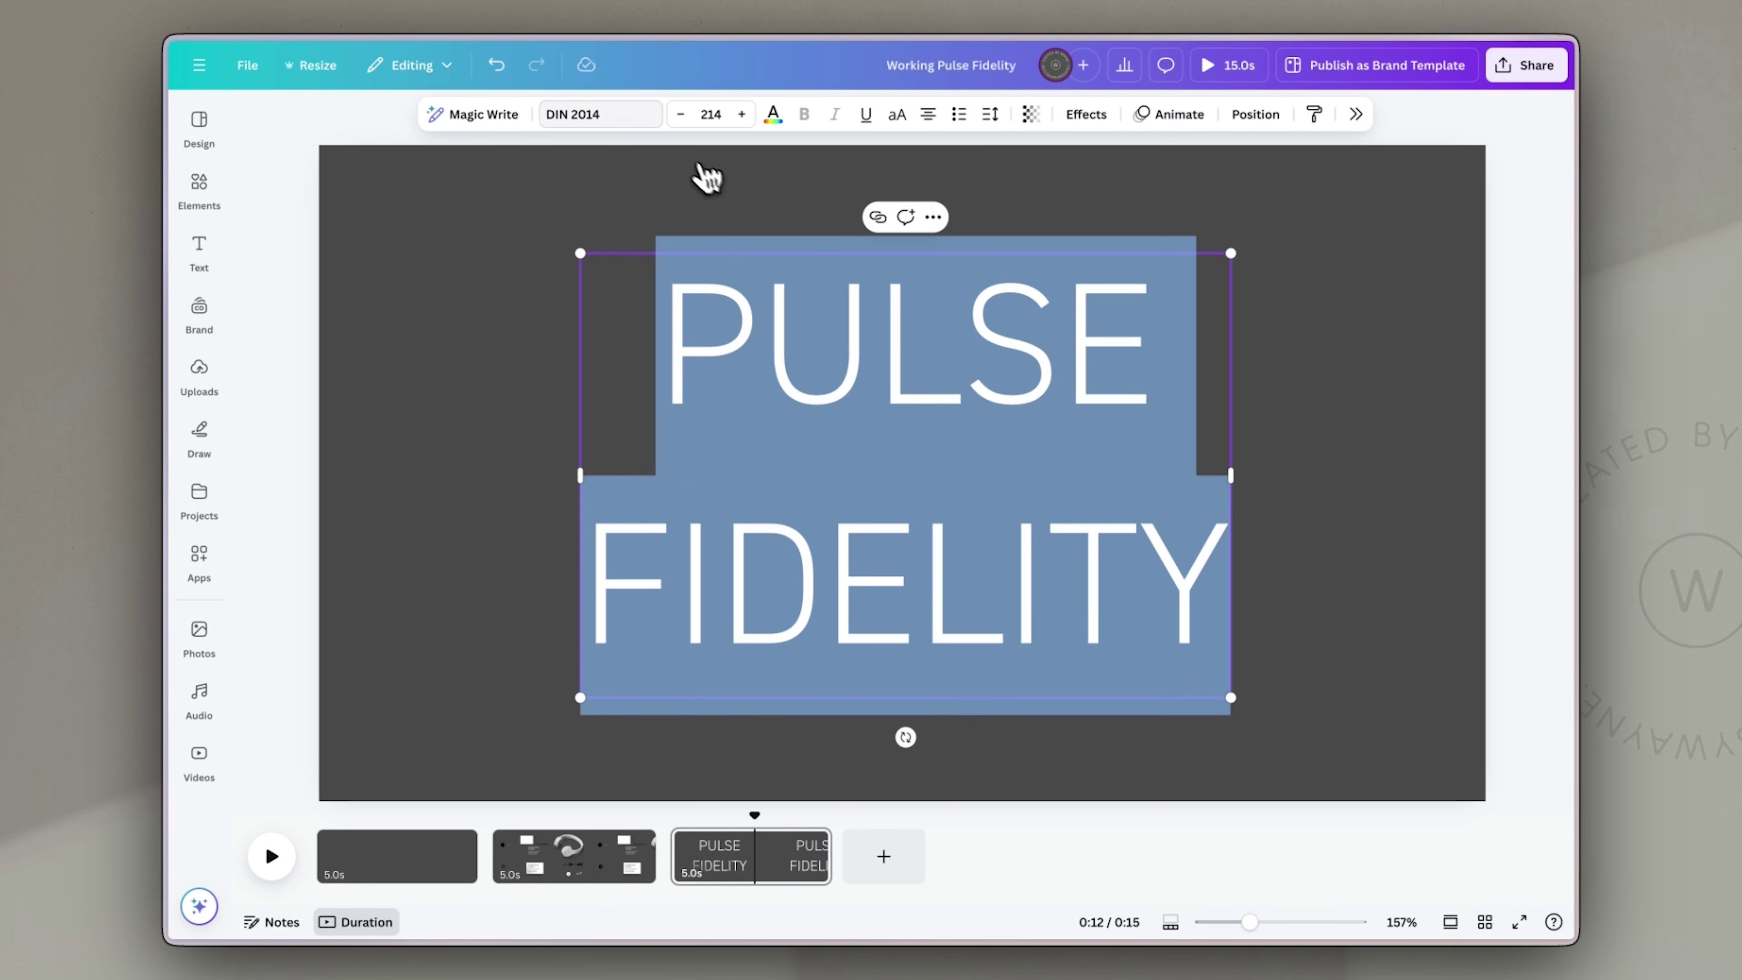
# Step: Set the "PULSE FIDELITY" text to the font Agrandir Grand in the Black weight
pyautogui.click(621, 115)
pyautogui.click(1325, 399)
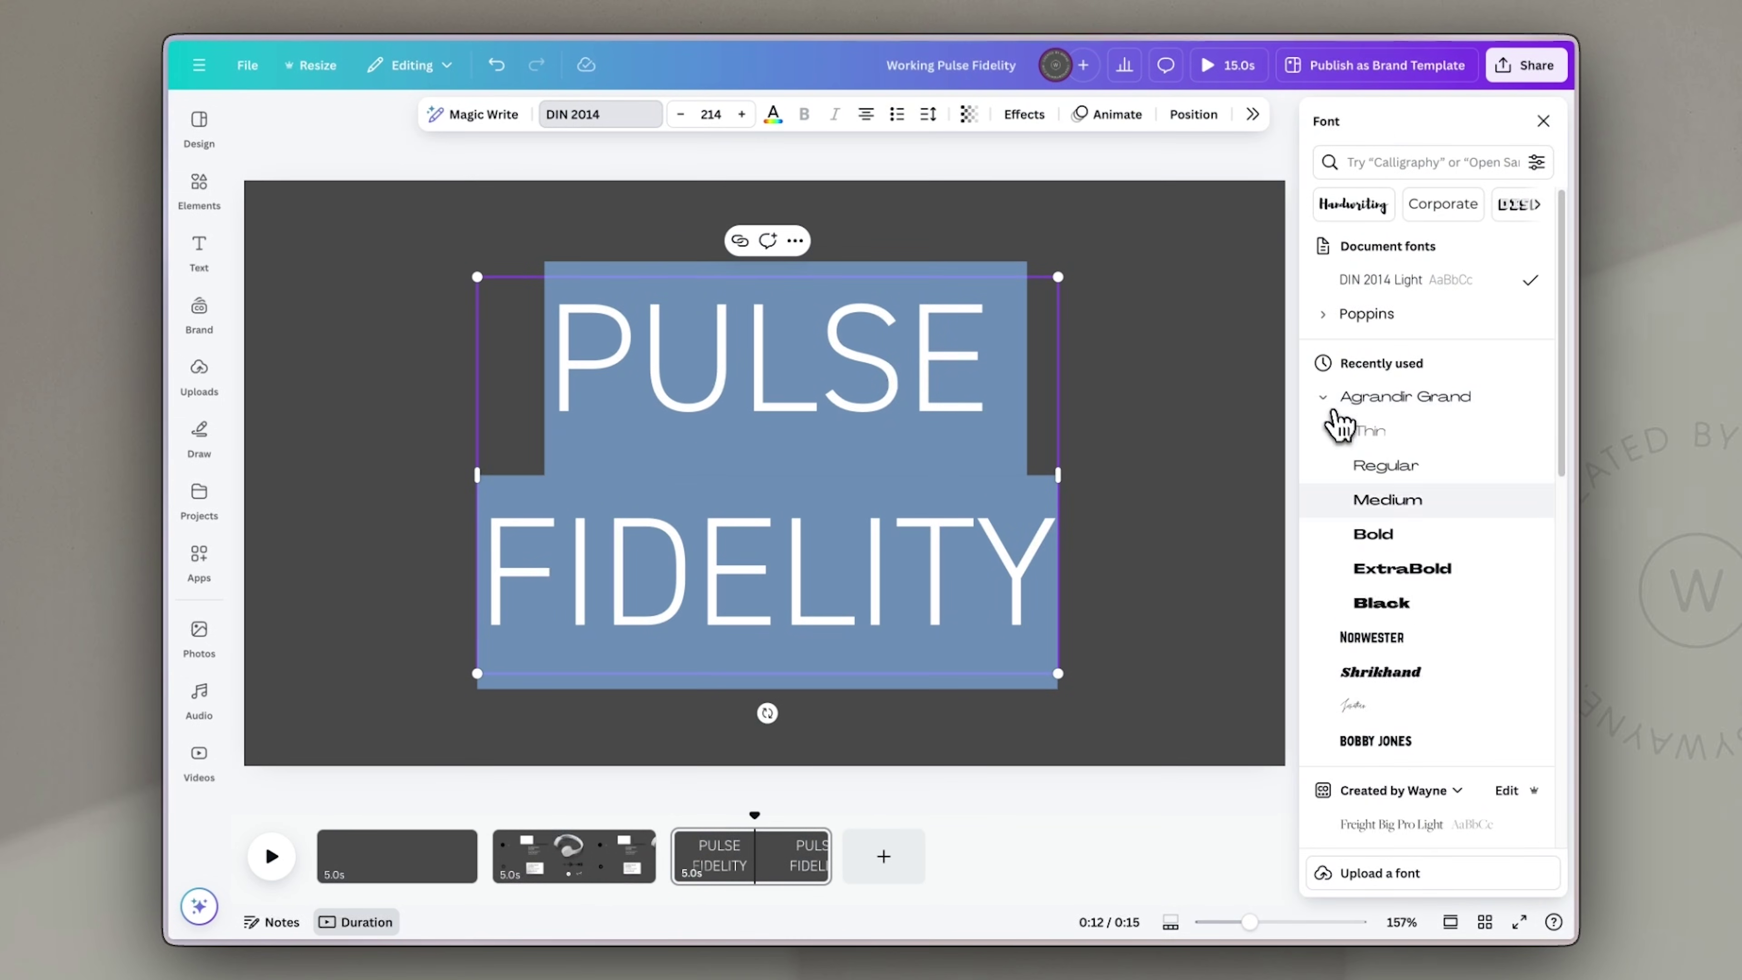
pyautogui.click(1387, 608)
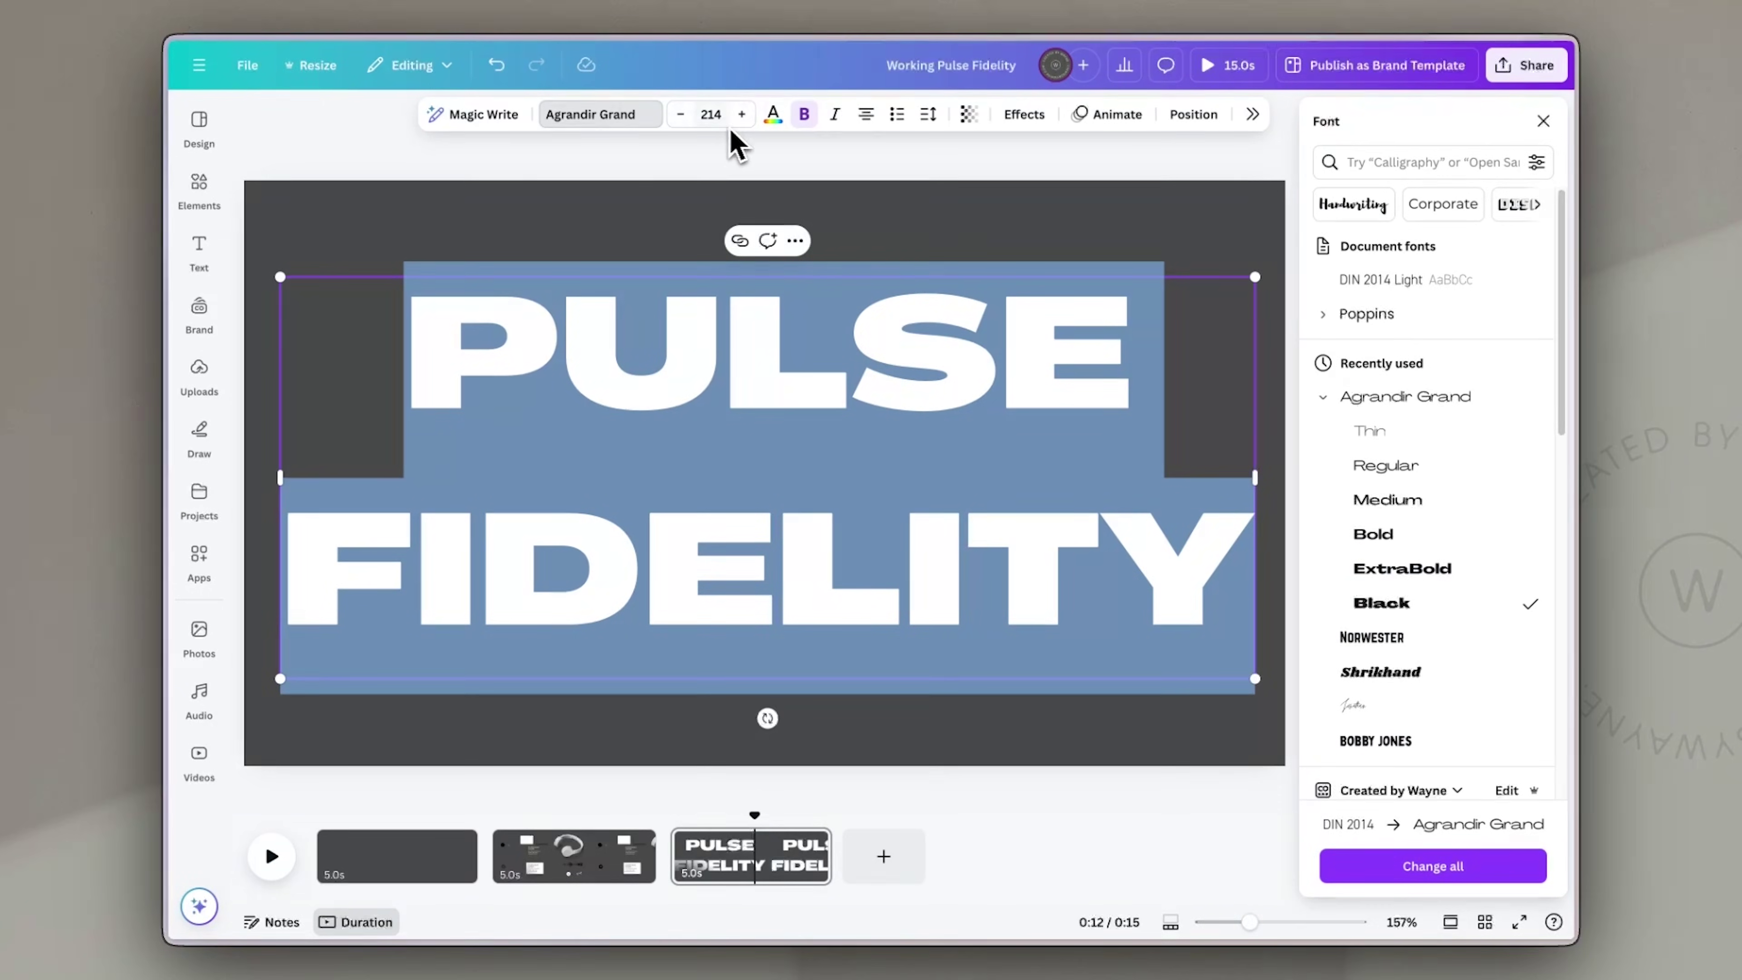
# Step: Tighten the line spacing between the two lines of the "PULSE FIDELITY" text
pyautogui.click(928, 114)
pyautogui.moveTo(898, 245); pyautogui.dragTo(861, 247)
pyautogui.click(689, 240)
# Step: Enlarge only the word "PULSE" to font size 285 so it spans the width of "FIDELITY"
pyautogui.click(777, 350)
pyautogui.doubleClick(815, 335)
pyautogui.click(742, 115)
pyautogui.click(741, 114)
pyautogui.click(741, 115)
pyautogui.click(741, 114)
pyautogui.click(741, 115)
pyautogui.click(741, 115)
pyautogui.click(742, 114)
pyautogui.click(741, 115)
pyautogui.click(741, 115)
pyautogui.click(741, 114)
pyautogui.click(741, 115)
pyautogui.click(741, 115)
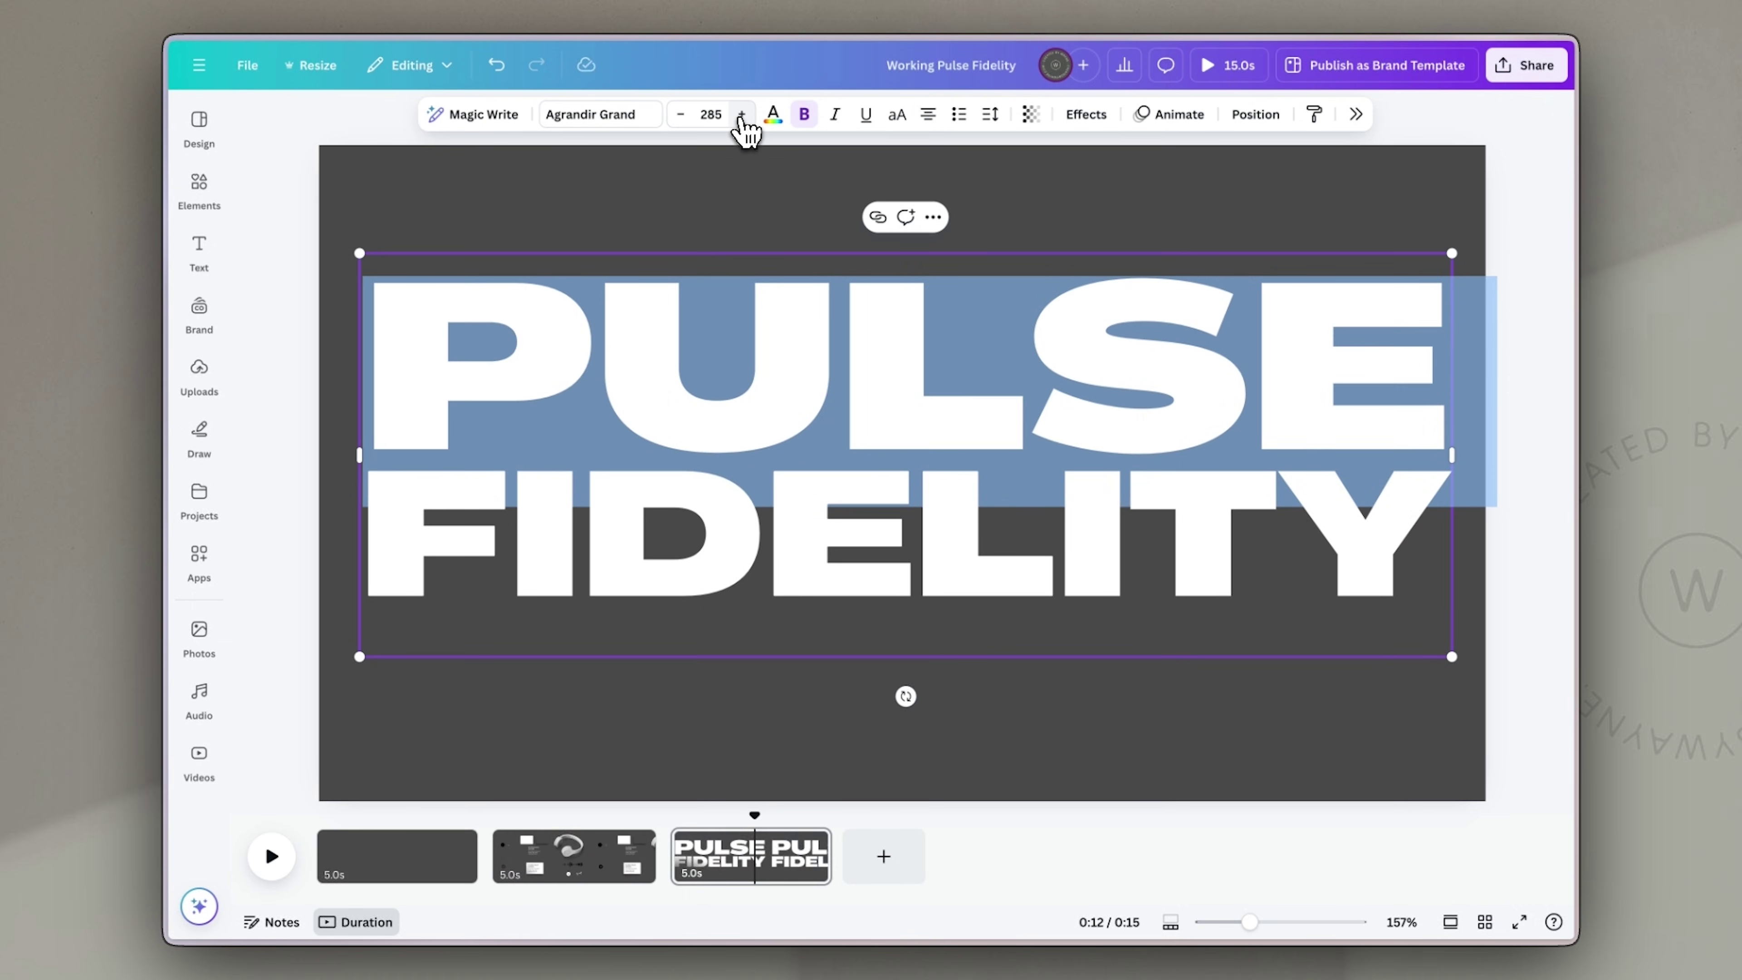
# Step: Centre the "PULSE FIDELITY" text on the page and set its transparency to 17
pyautogui.click(805, 241)
pyautogui.moveTo(812, 389); pyautogui.dragTo(810, 408)
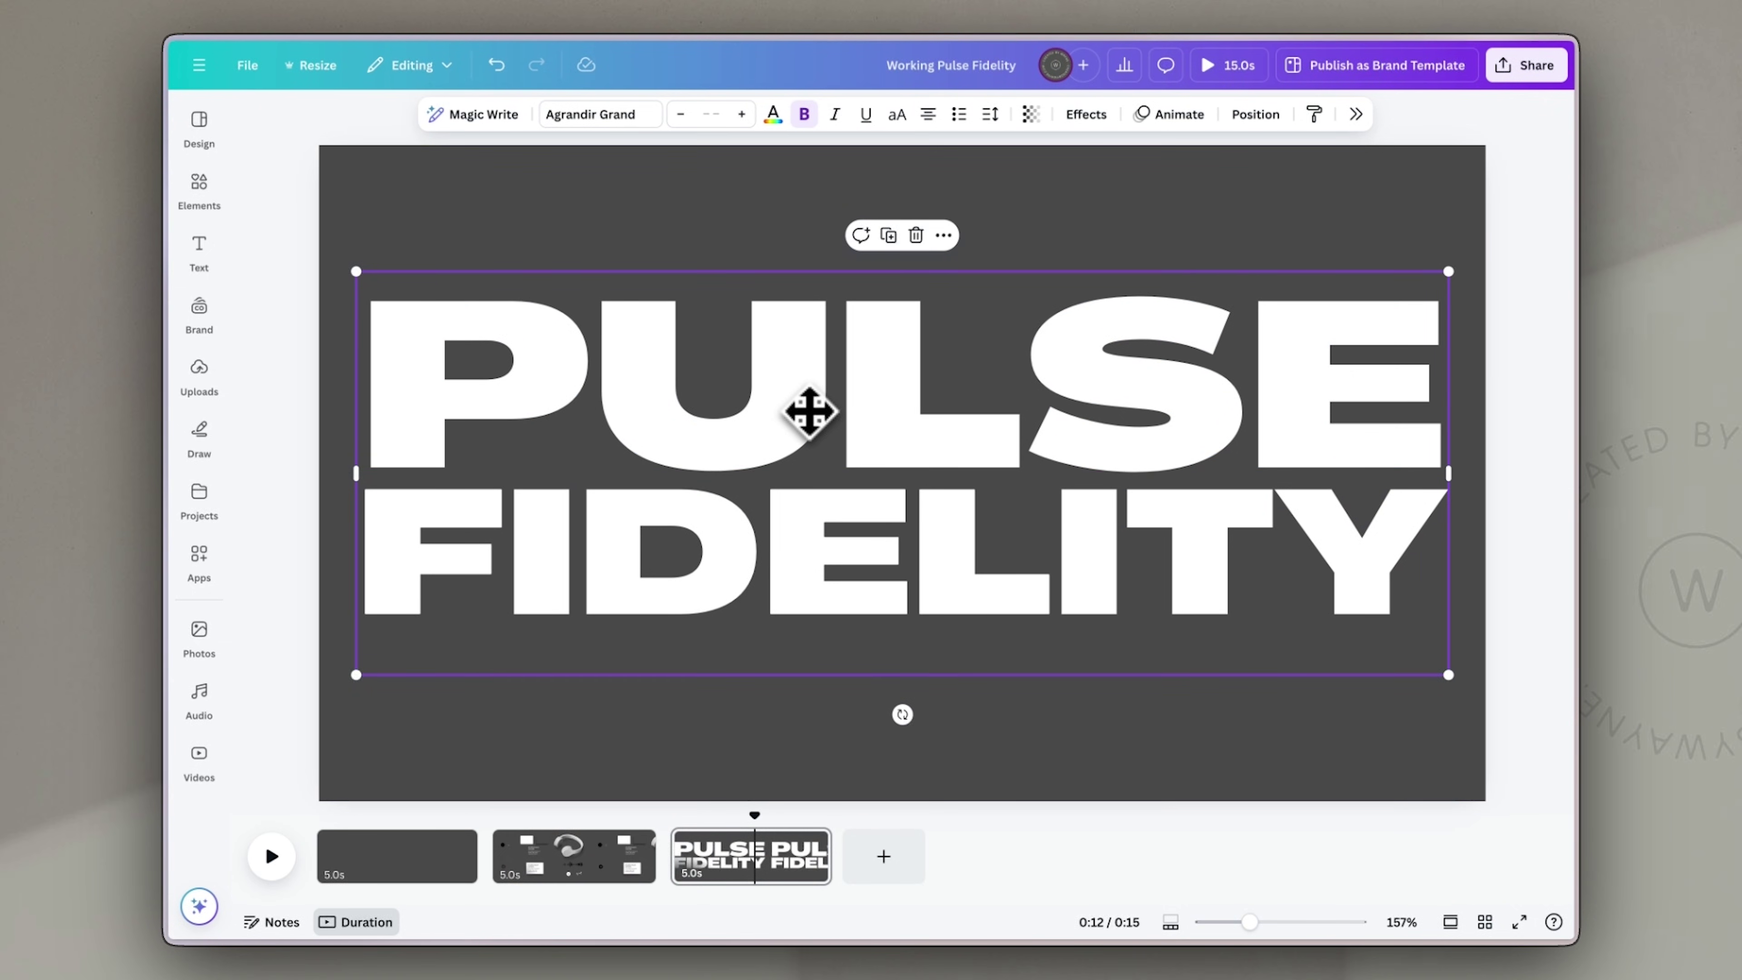
pyautogui.click(1036, 116)
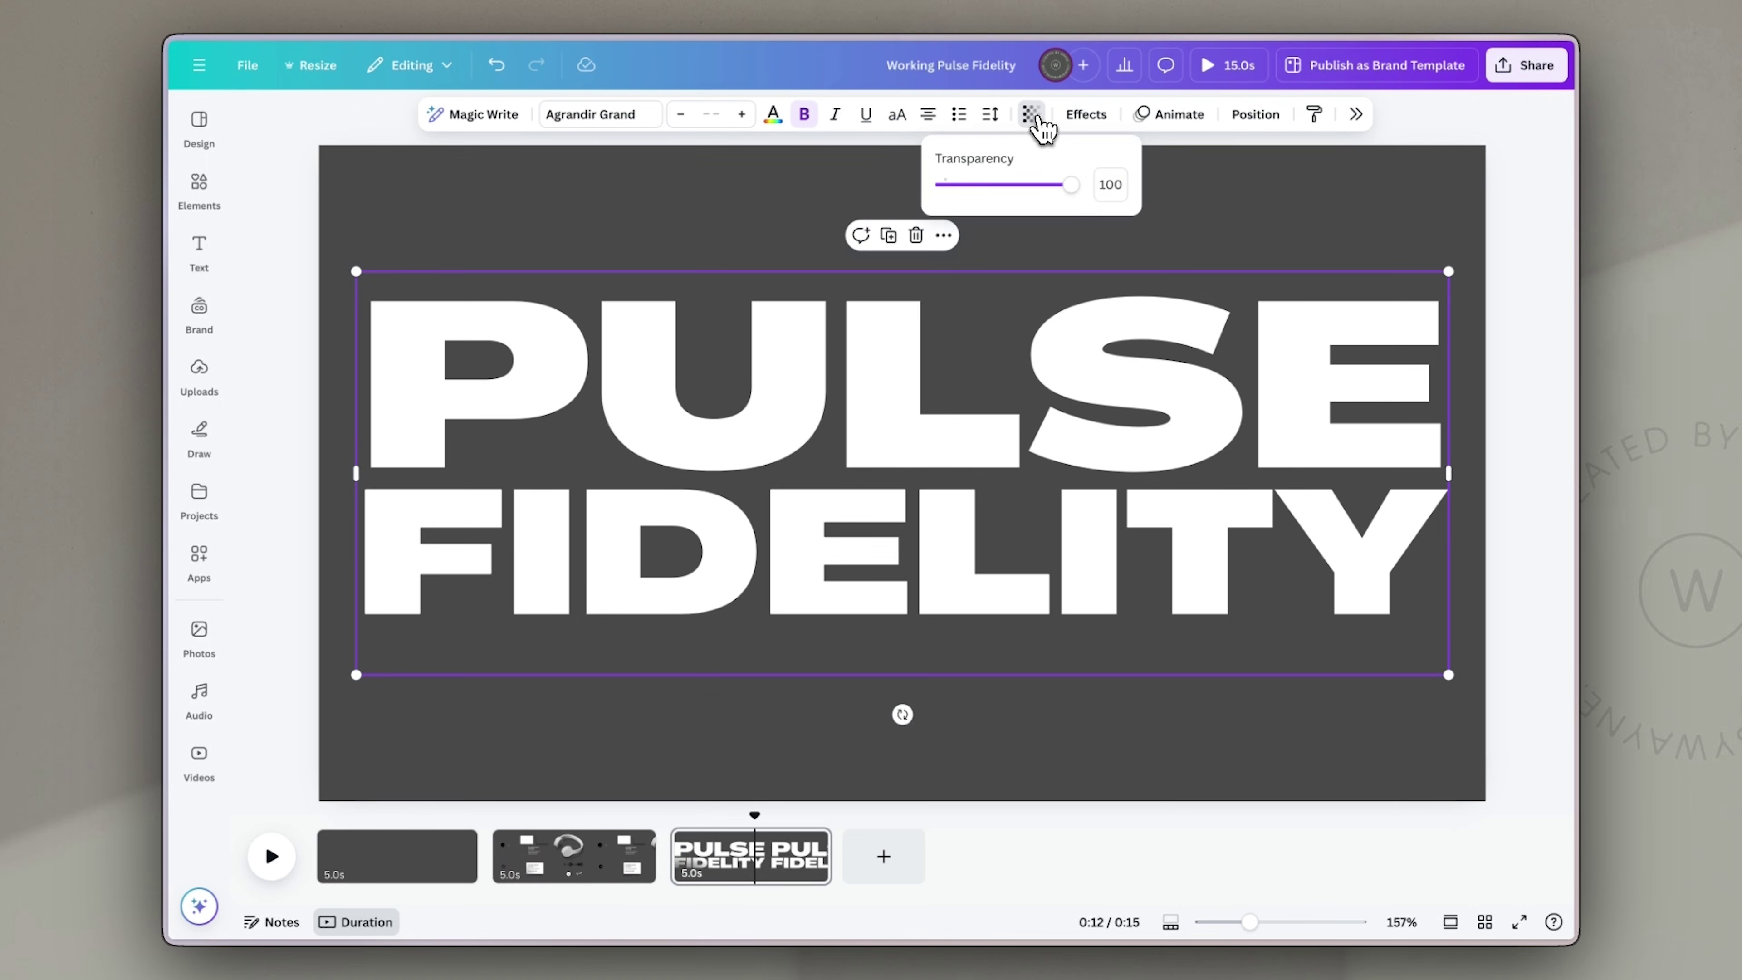
pyautogui.moveTo(1073, 195); pyautogui.dragTo(986, 192)
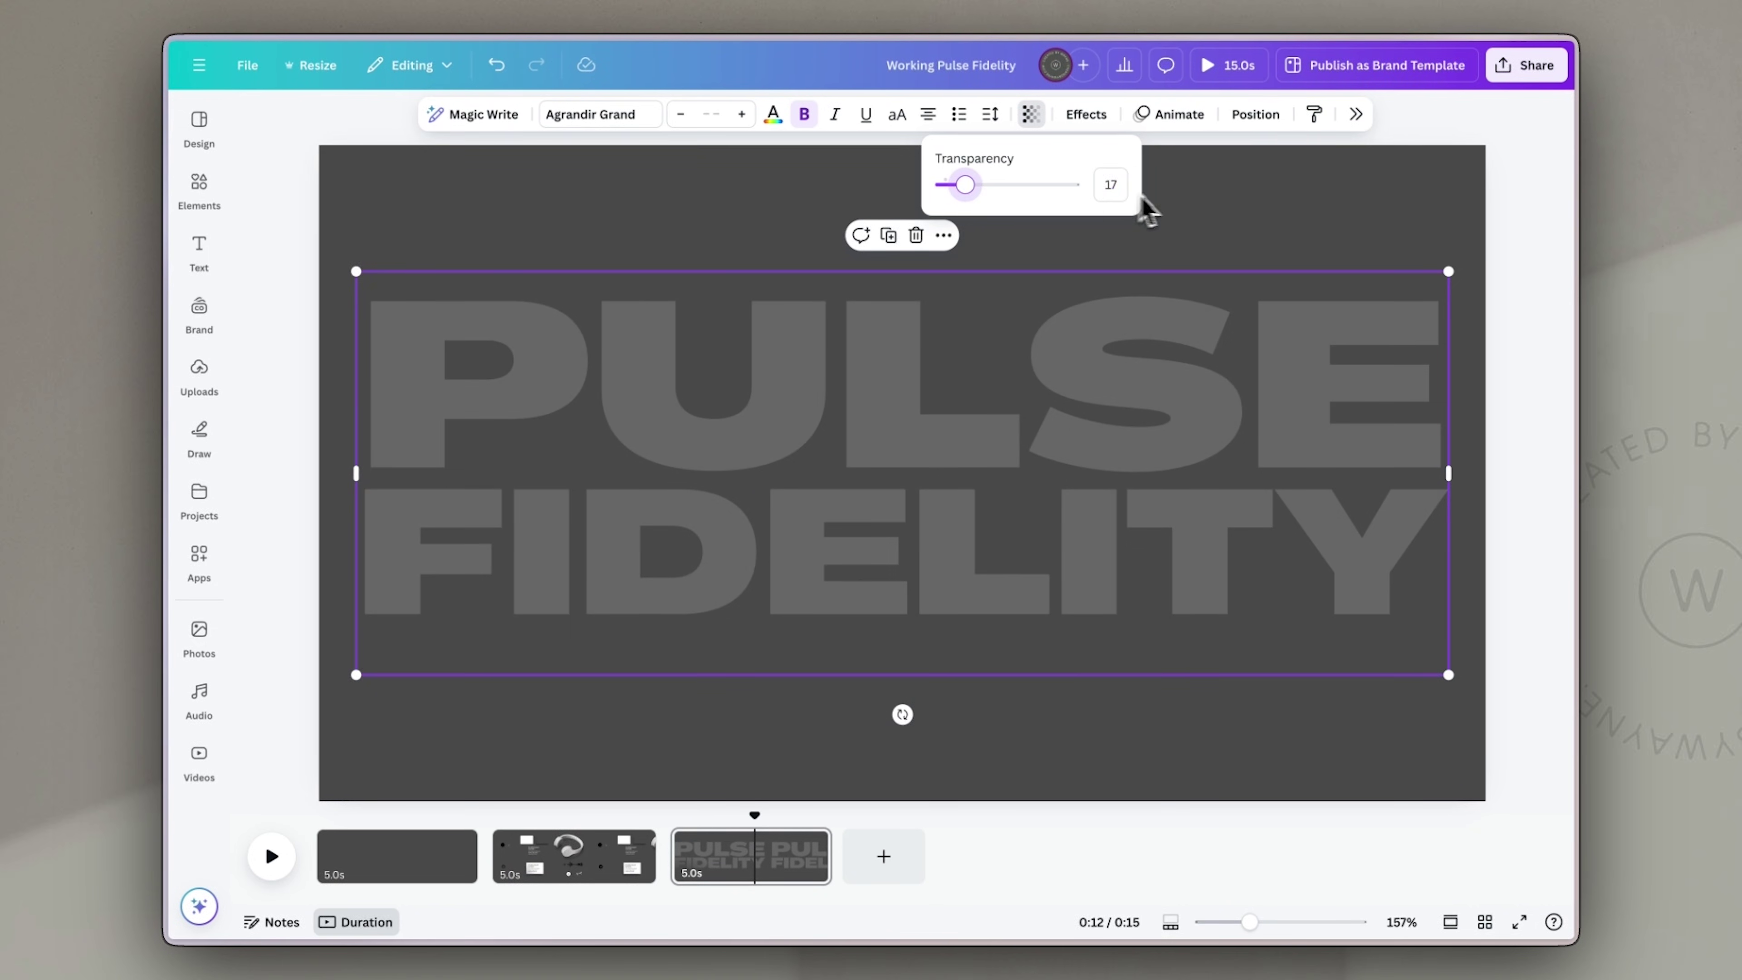
# Step: Copy the headphones image from the second page onto the third page, then enlarge and centre it over the title
pyautogui.click(583, 861)
pyautogui.click(1190, 280)
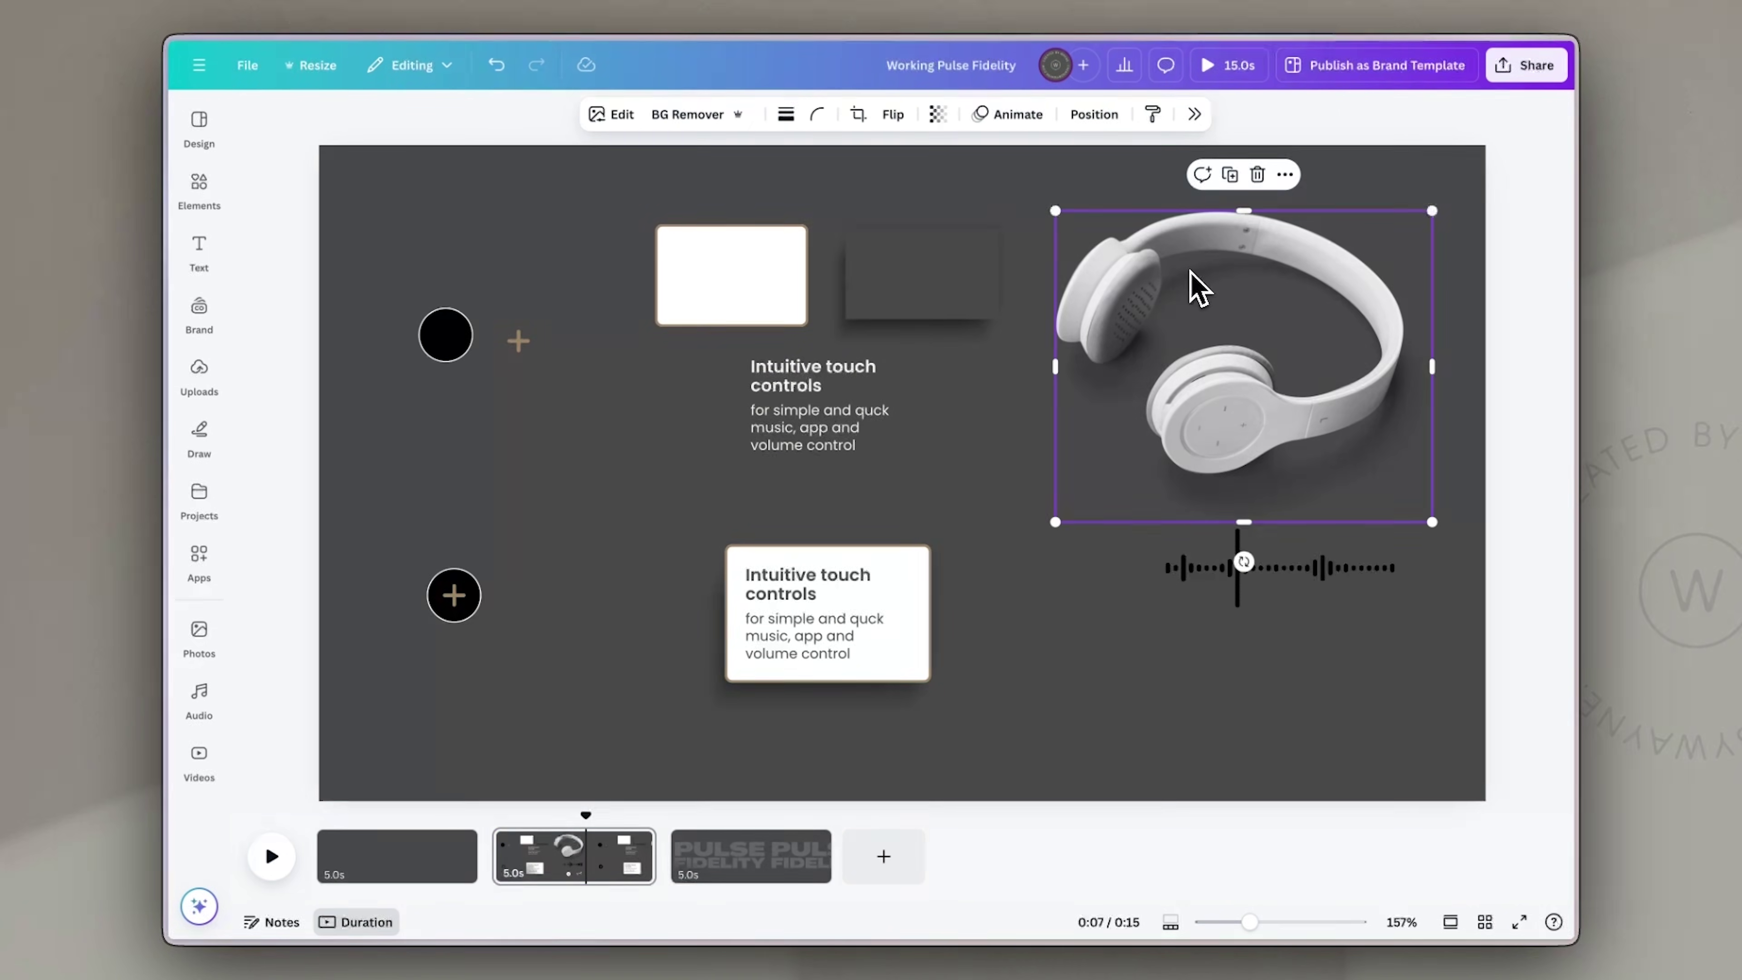
pyautogui.click(751, 852)
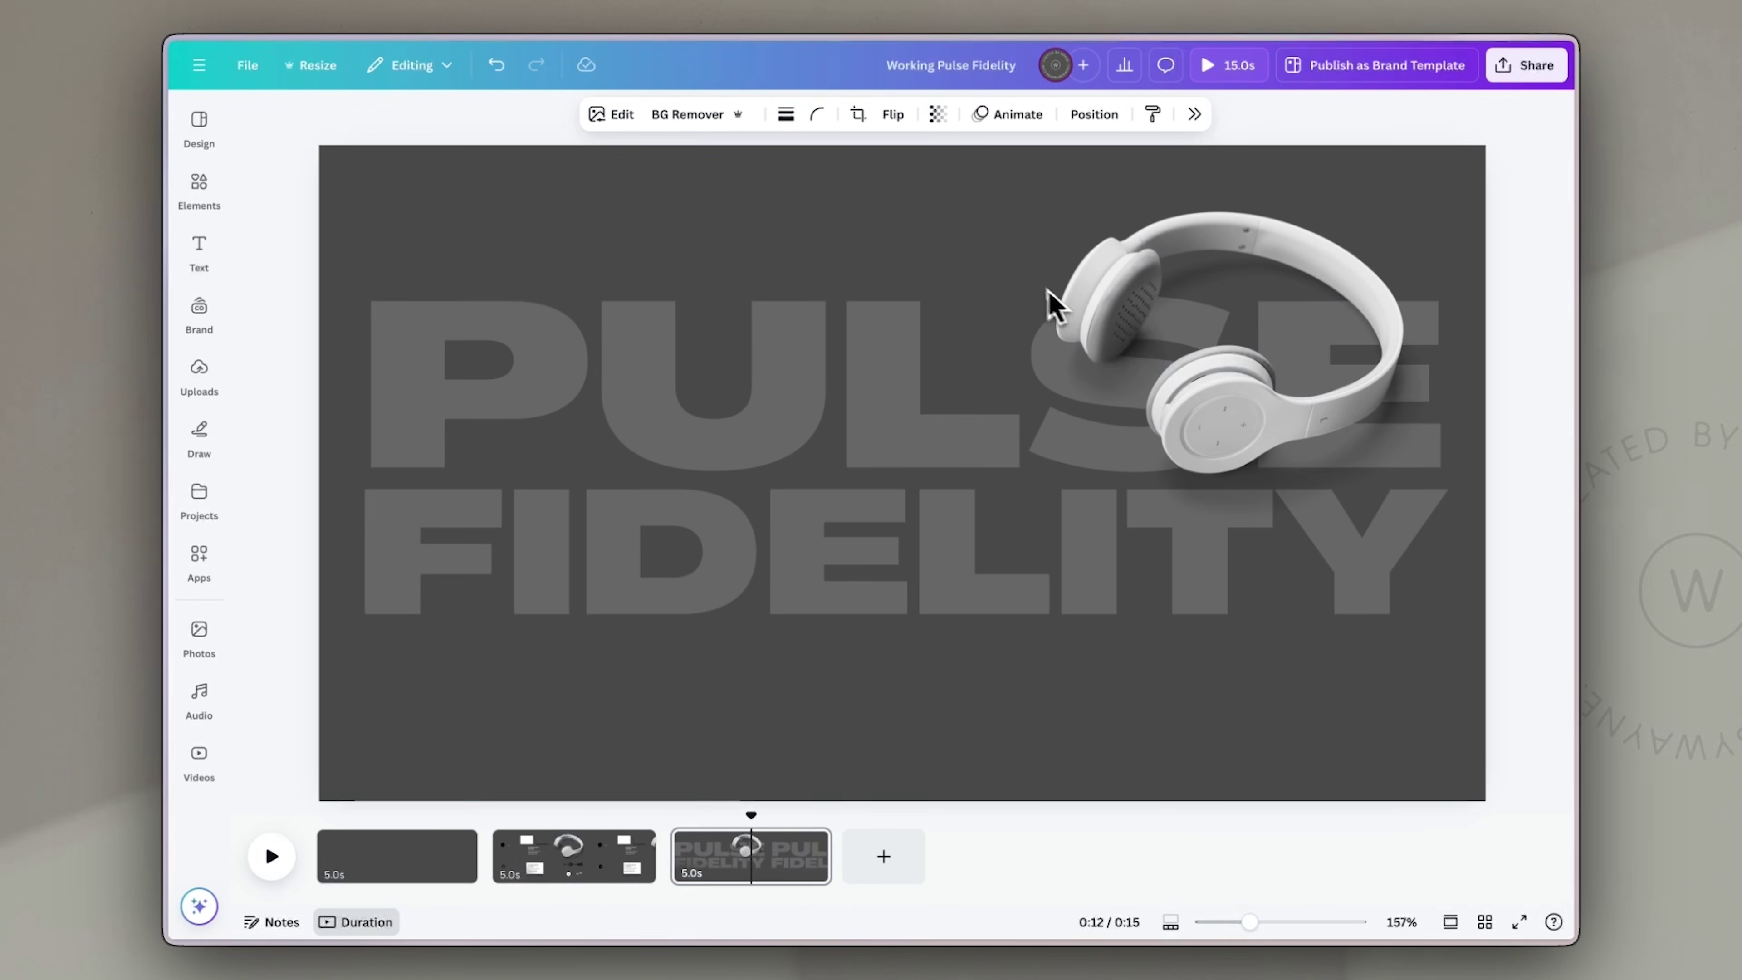
pyautogui.click(1148, 349)
pyautogui.moveTo(1058, 518); pyautogui.dragTo(661, 704)
pyautogui.moveTo(1074, 557); pyautogui.dragTo(883, 547)
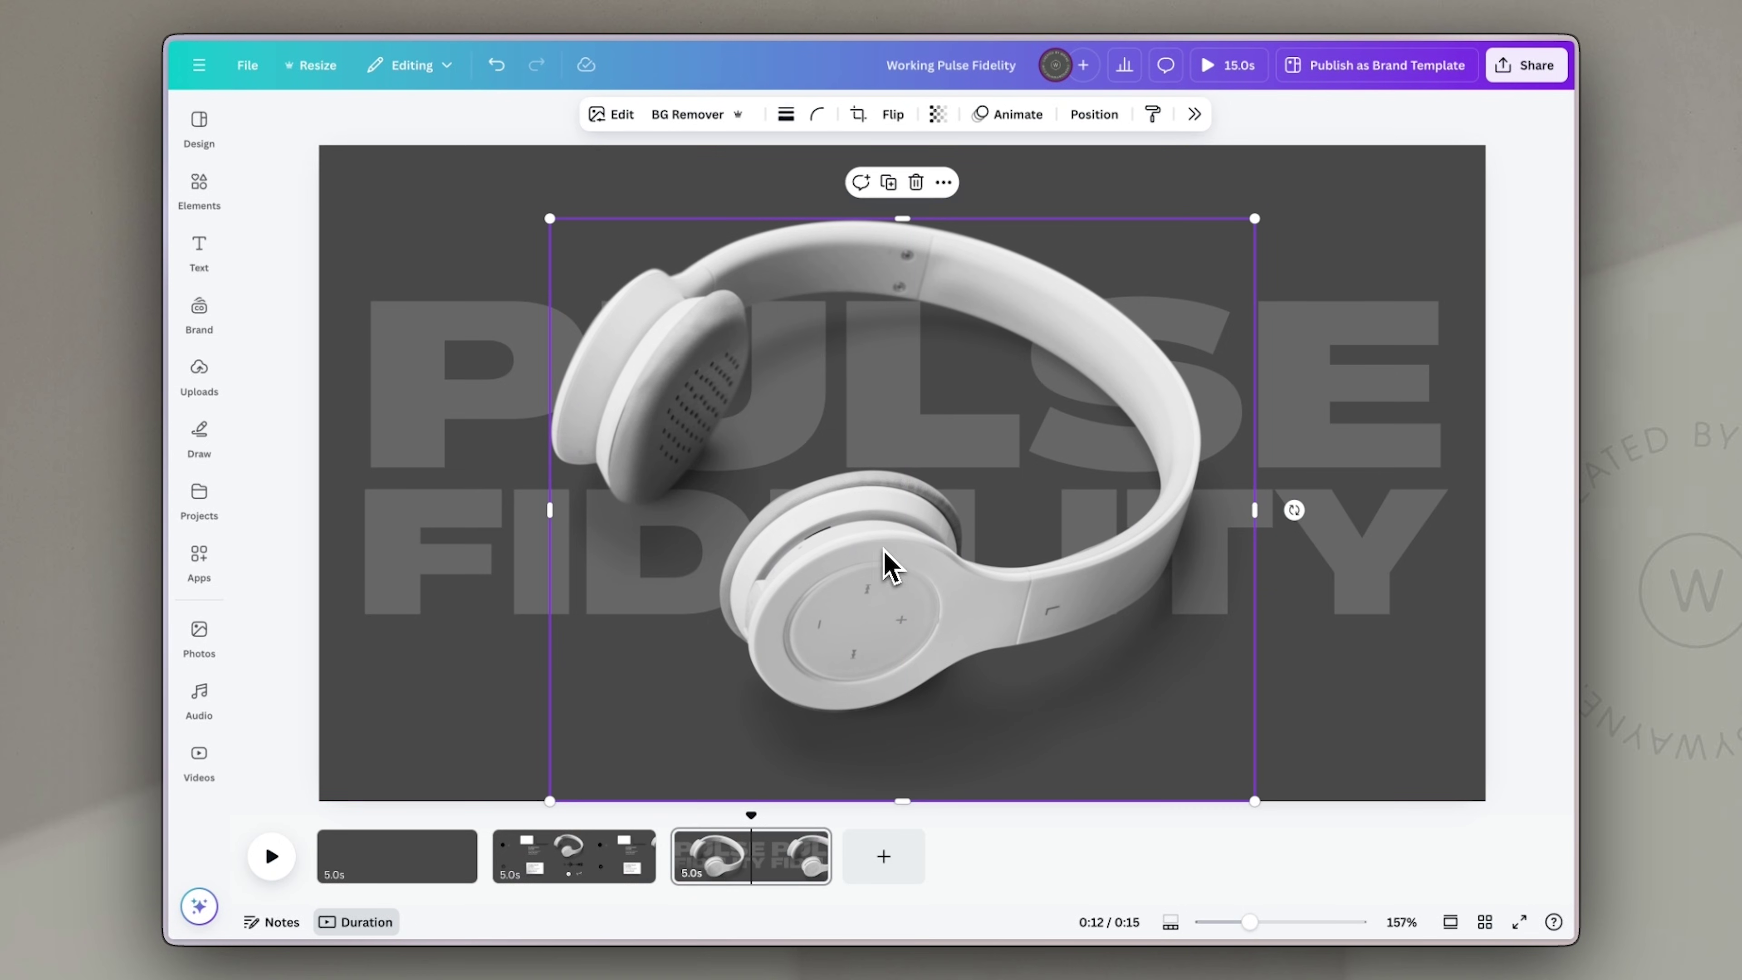
# Step: Add a text reading "PULSE 1.0 HEADPHONES" to the third page in the Norwester font
pyautogui.press('t')
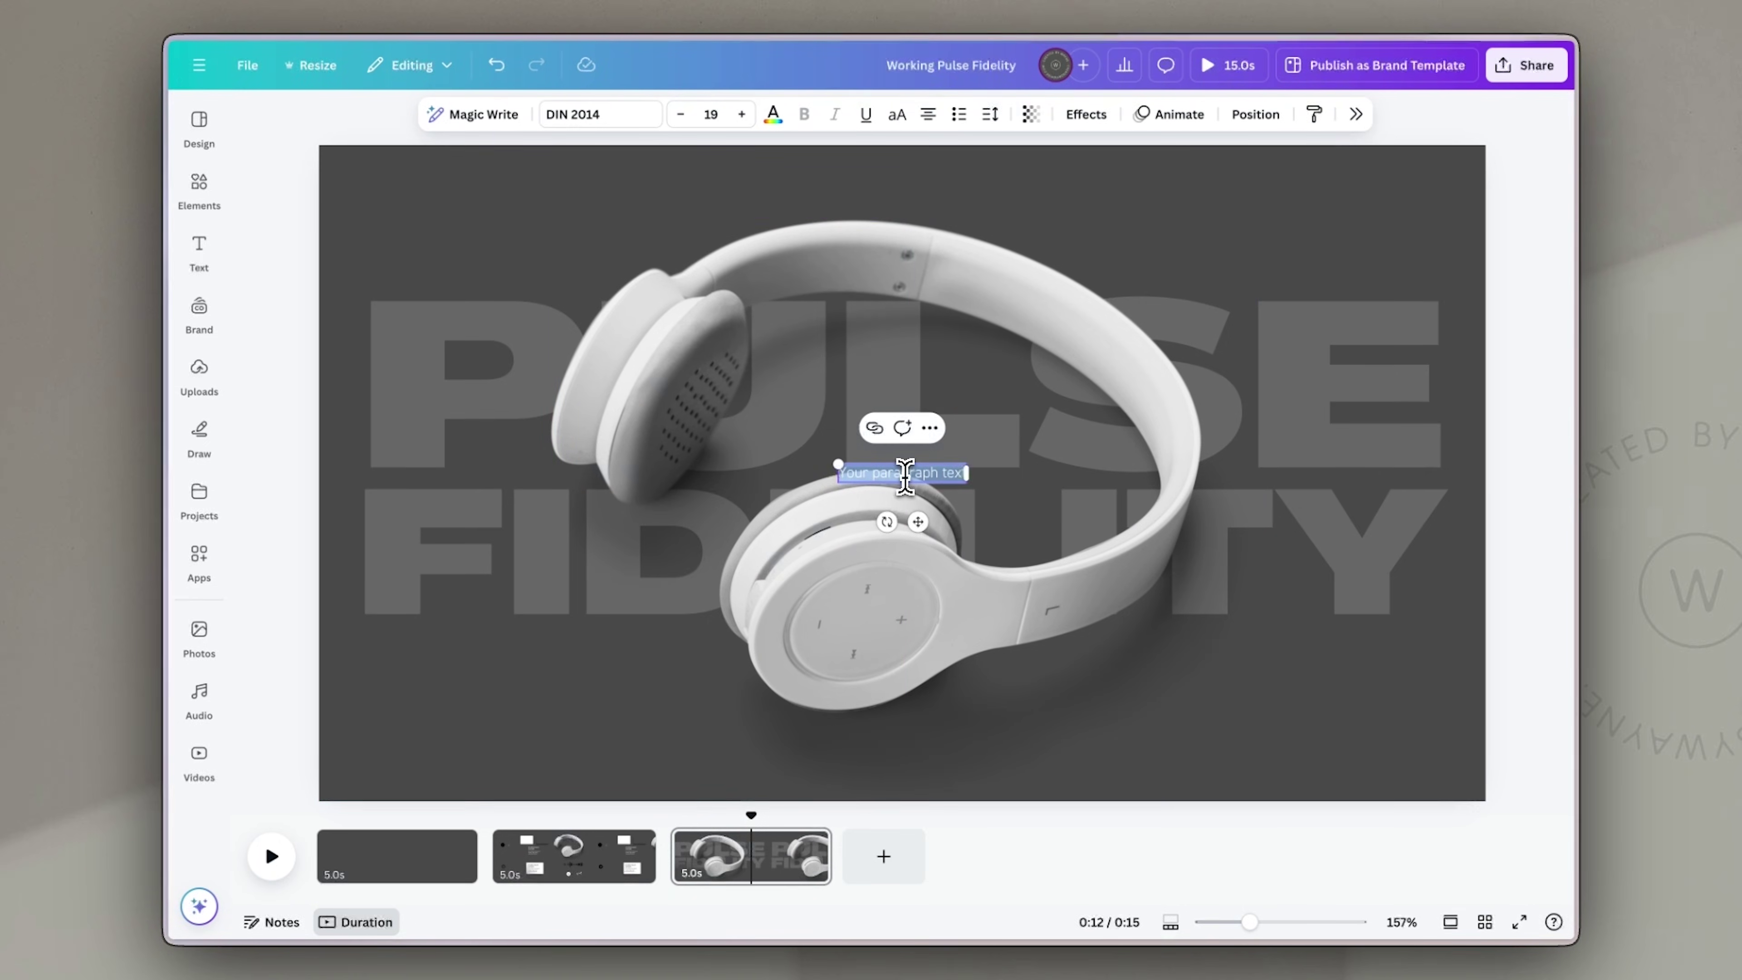
pyautogui.press('BackSpace')
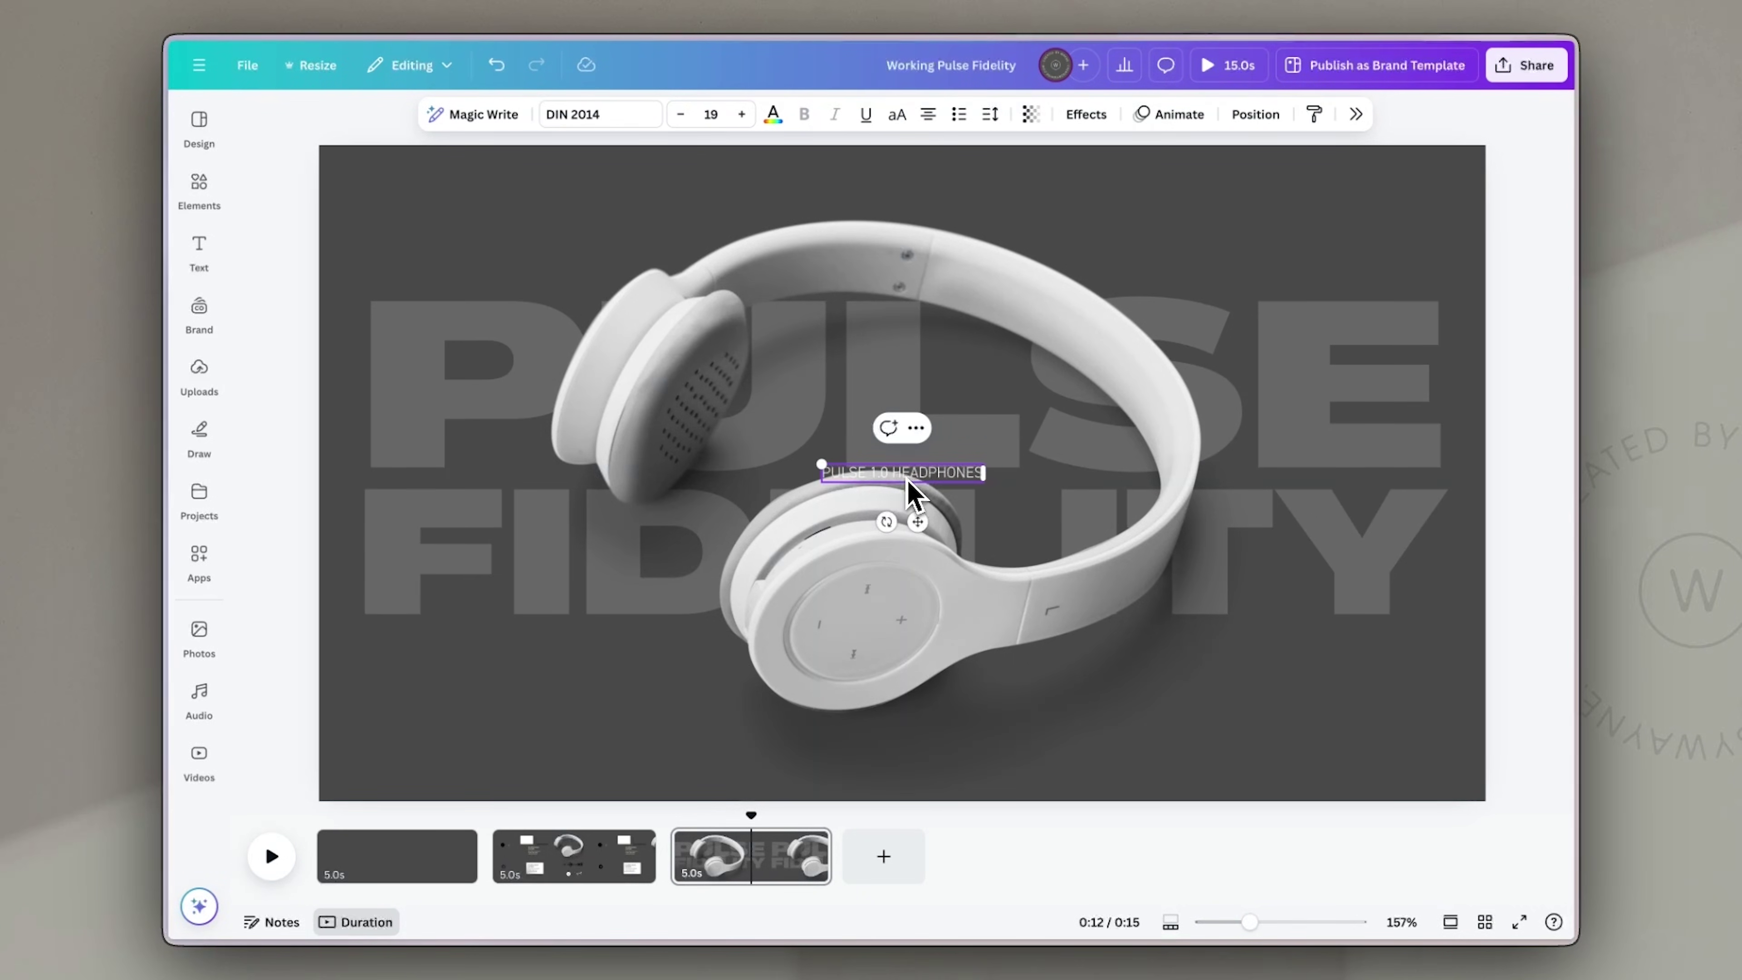
pyautogui.tripleClick(907, 479)
pyautogui.click(590, 114)
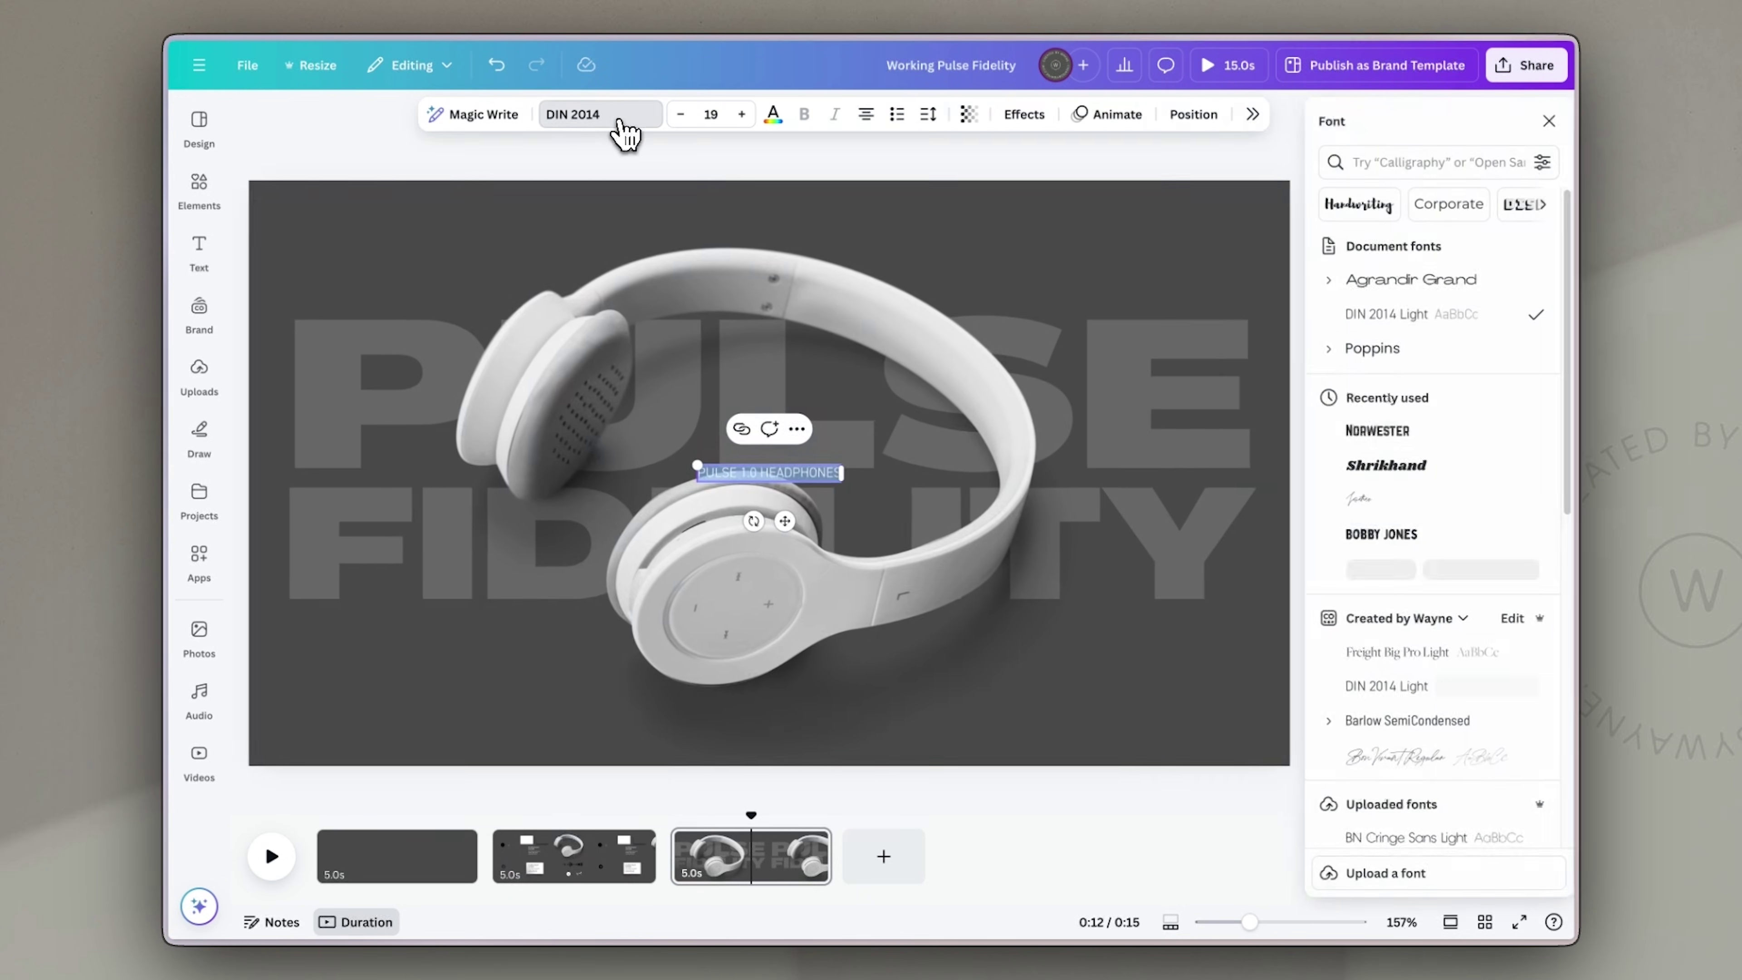
pyautogui.click(1372, 430)
# Step: Scale the "PULSE 1.0 HEADPHONES" text up to size 137 and centre it across the headphones
pyautogui.moveTo(699, 463); pyautogui.dragTo(276, 370)
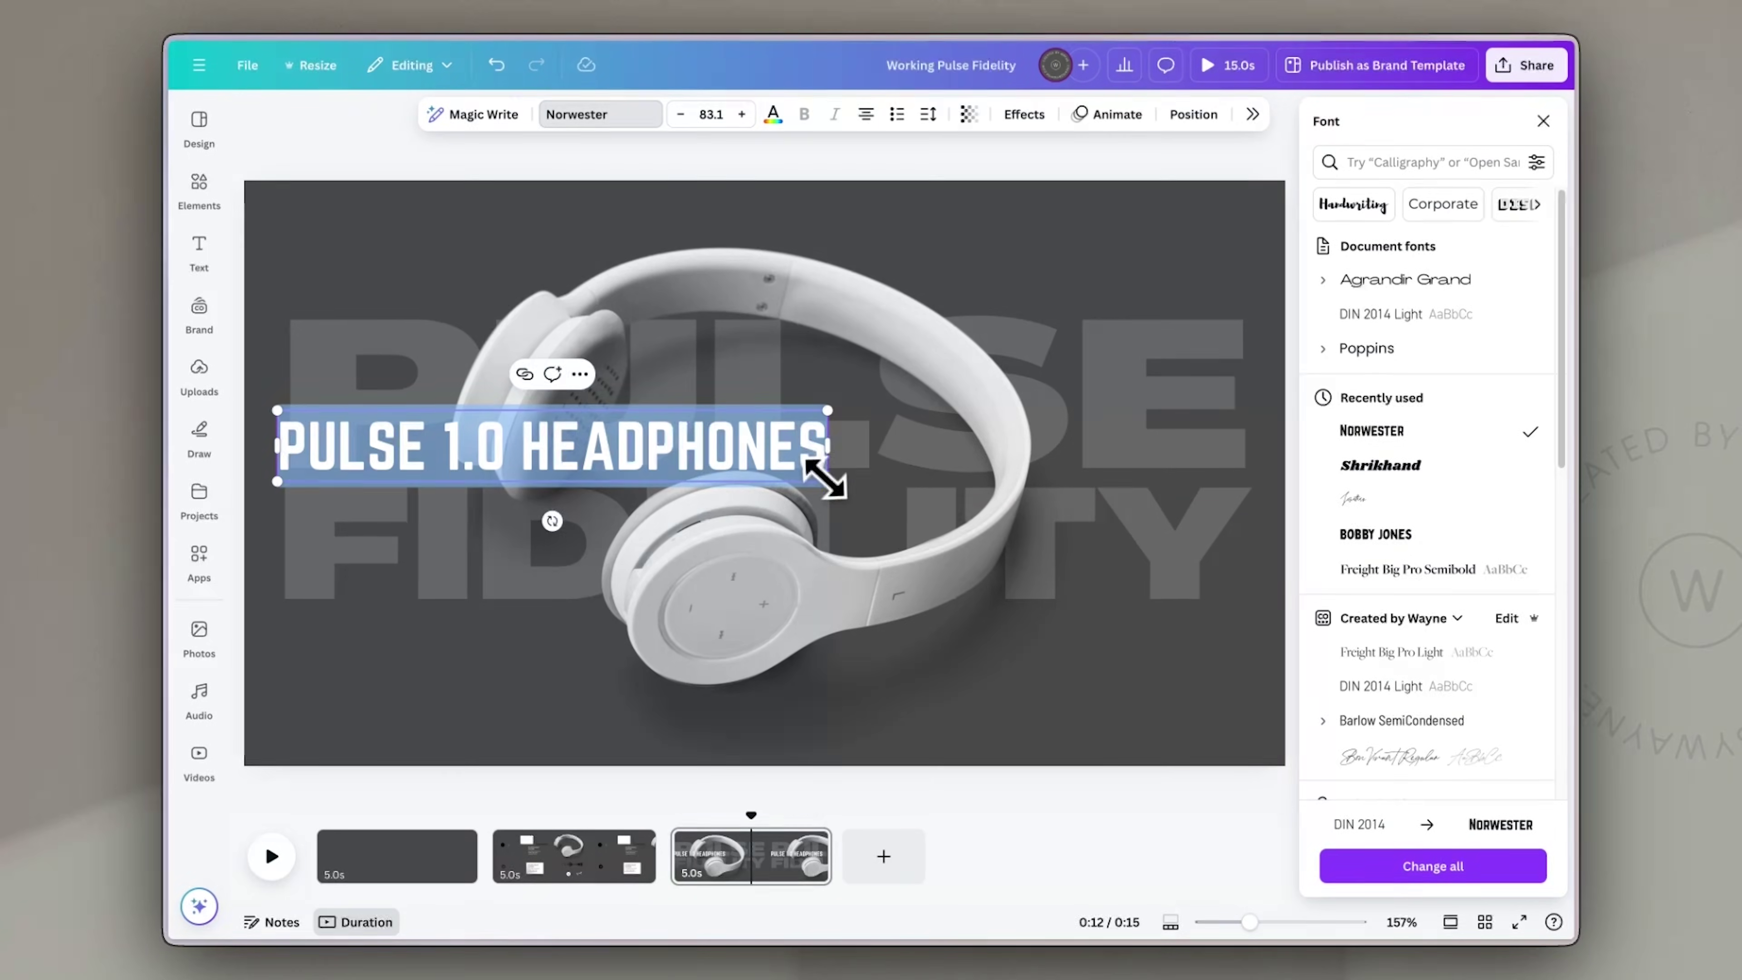
pyautogui.moveTo(829, 490); pyautogui.dragTo(1140, 533)
pyautogui.click(1159, 308)
pyautogui.moveTo(822, 467); pyautogui.dragTo(909, 470)
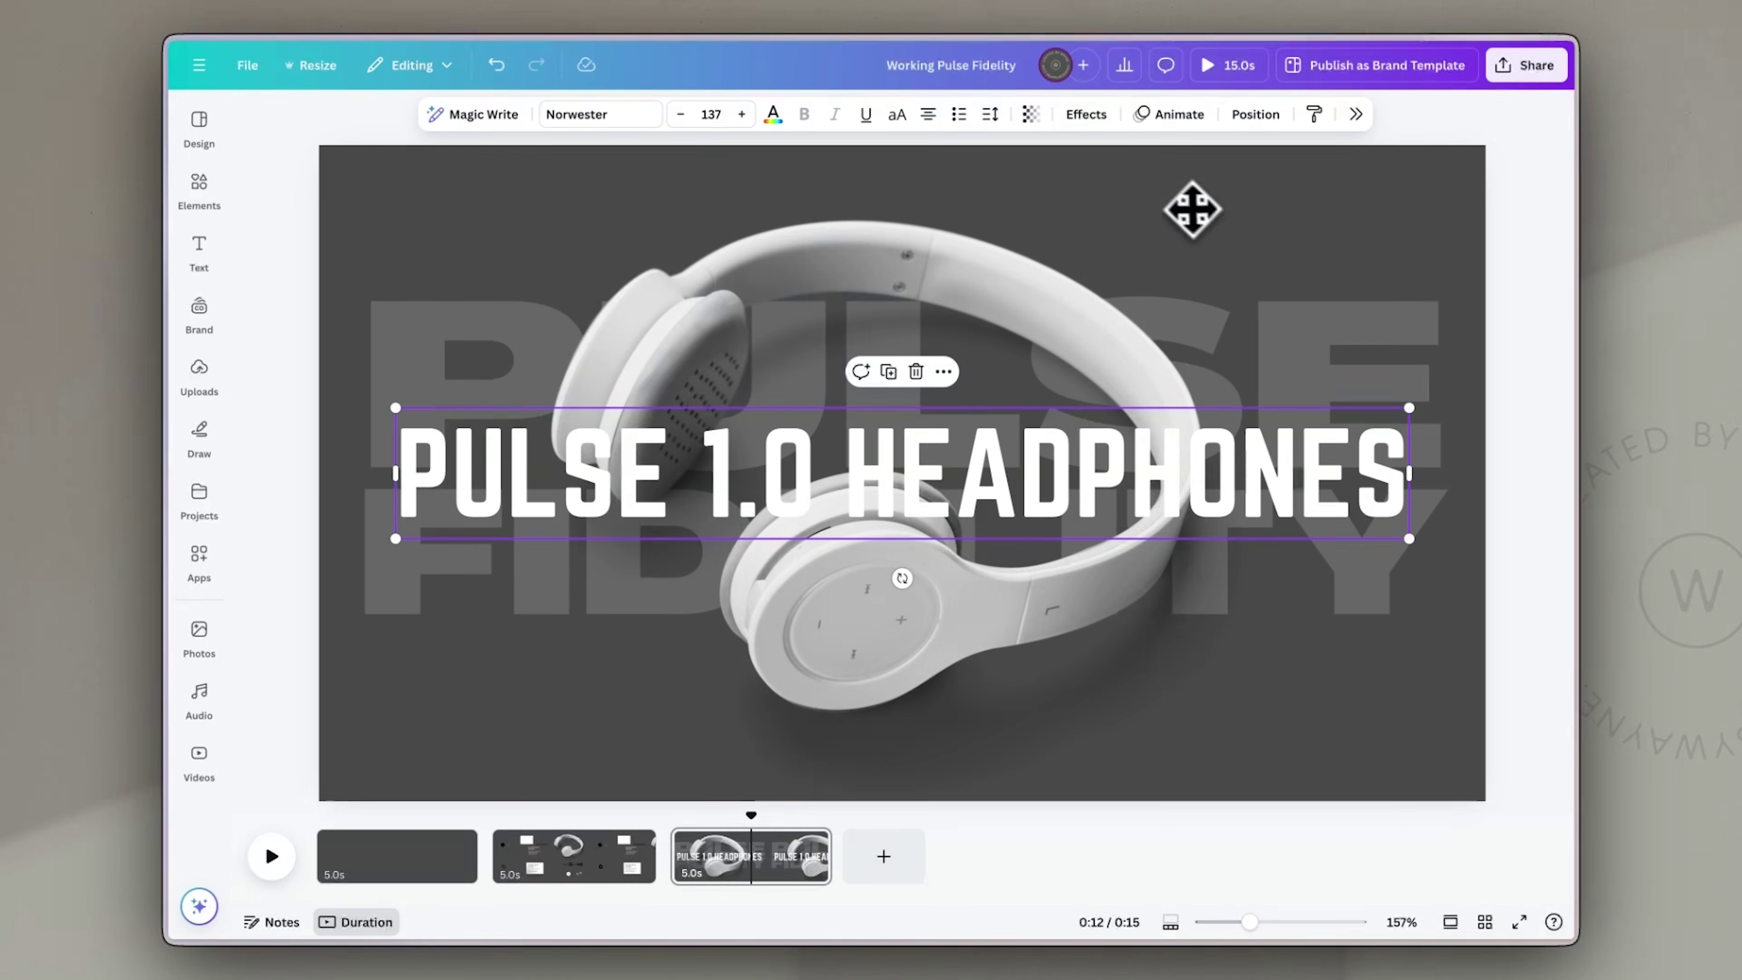
# Step: Give the "PULSE 1.0 HEADPHONES" text a black Shadow effect with offset 37, blur 47 and transparency 47
pyautogui.click(1096, 118)
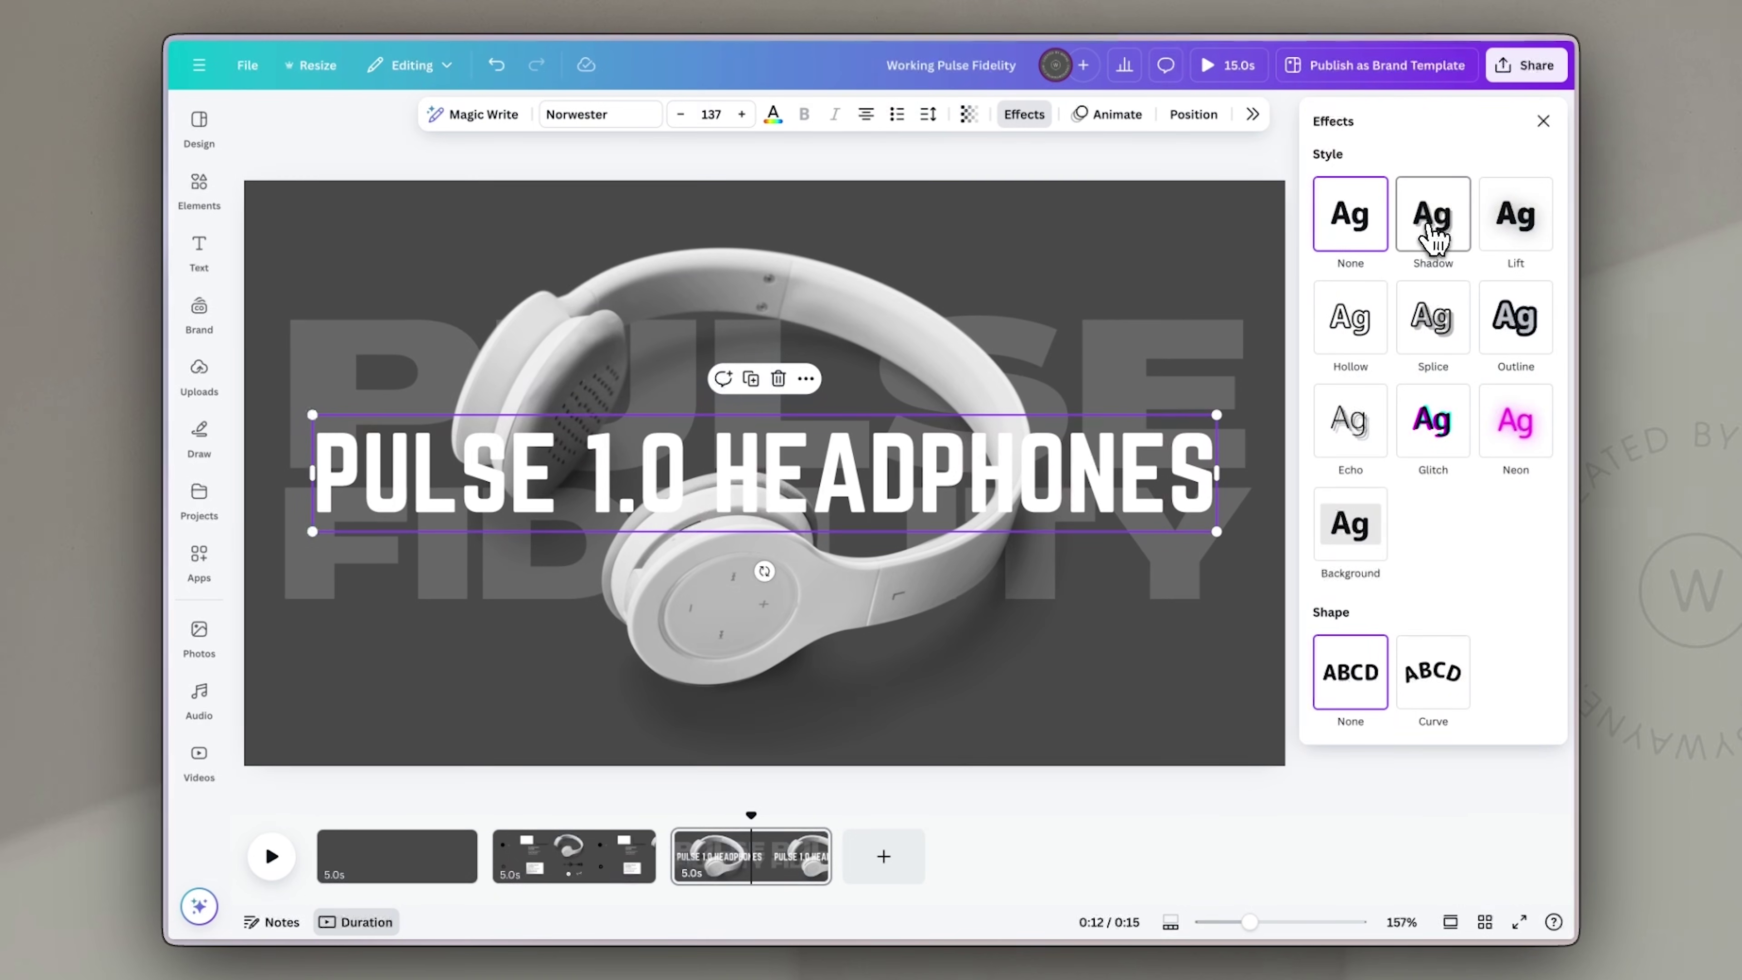
pyautogui.click(1435, 232)
pyautogui.click(1525, 537)
pyautogui.click(1332, 625)
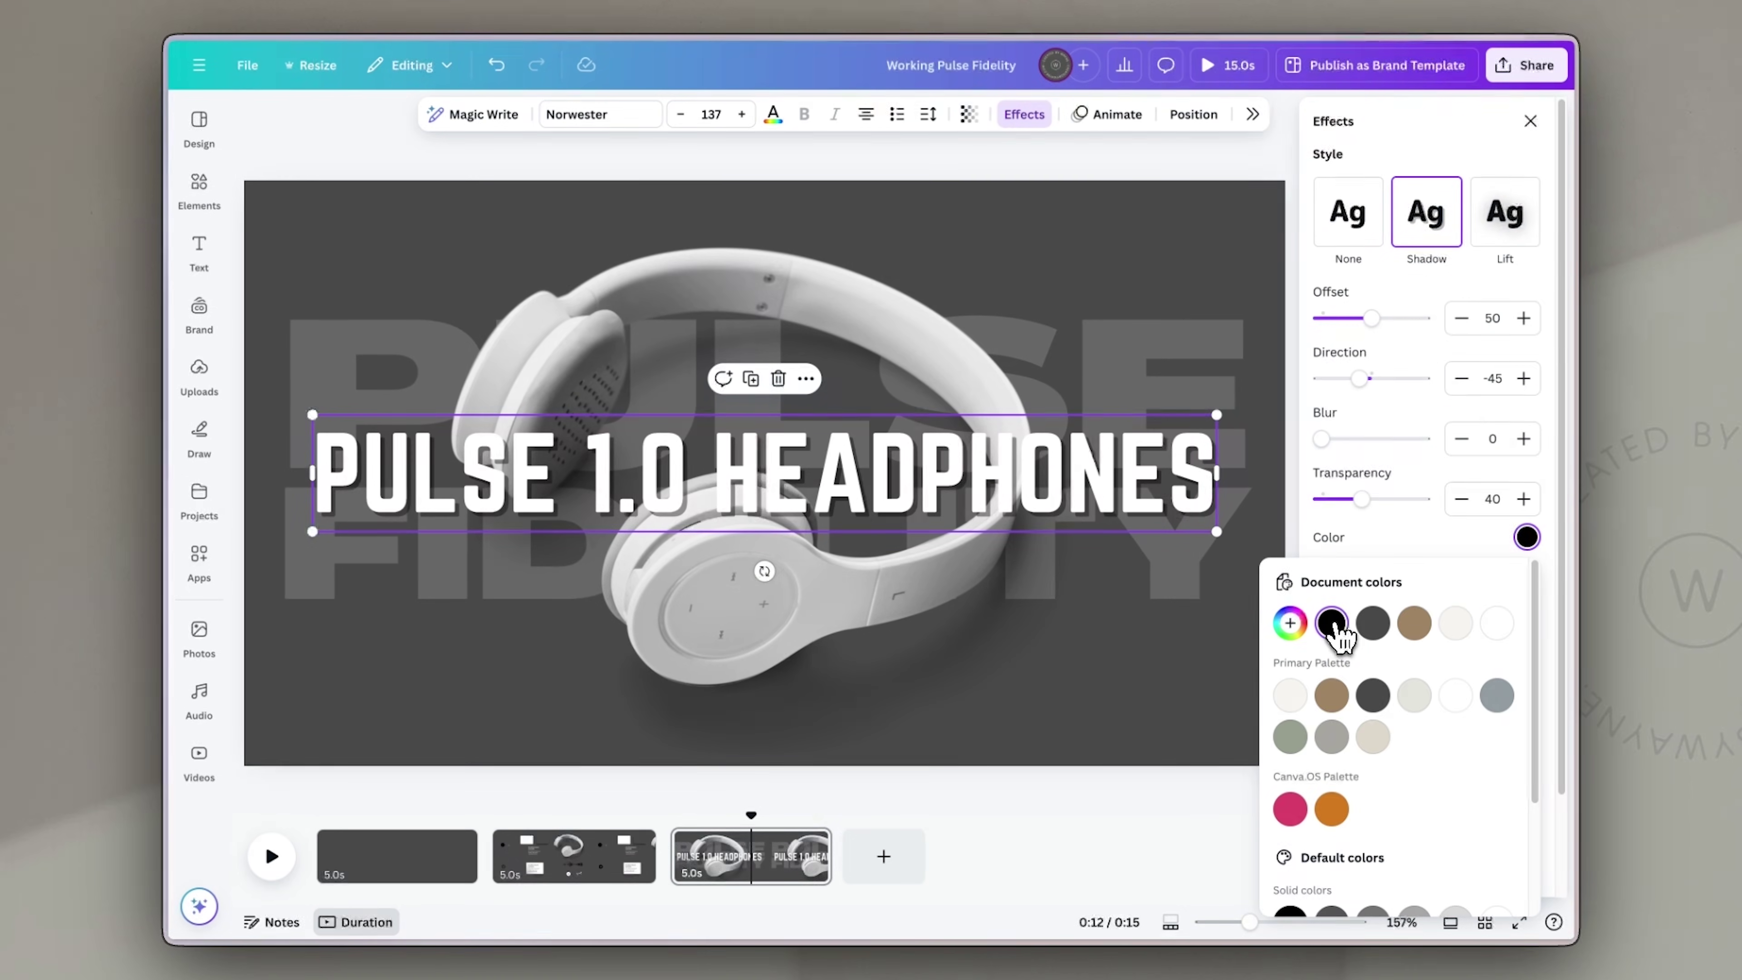
pyautogui.moveTo(1322, 439); pyautogui.dragTo(1365, 447)
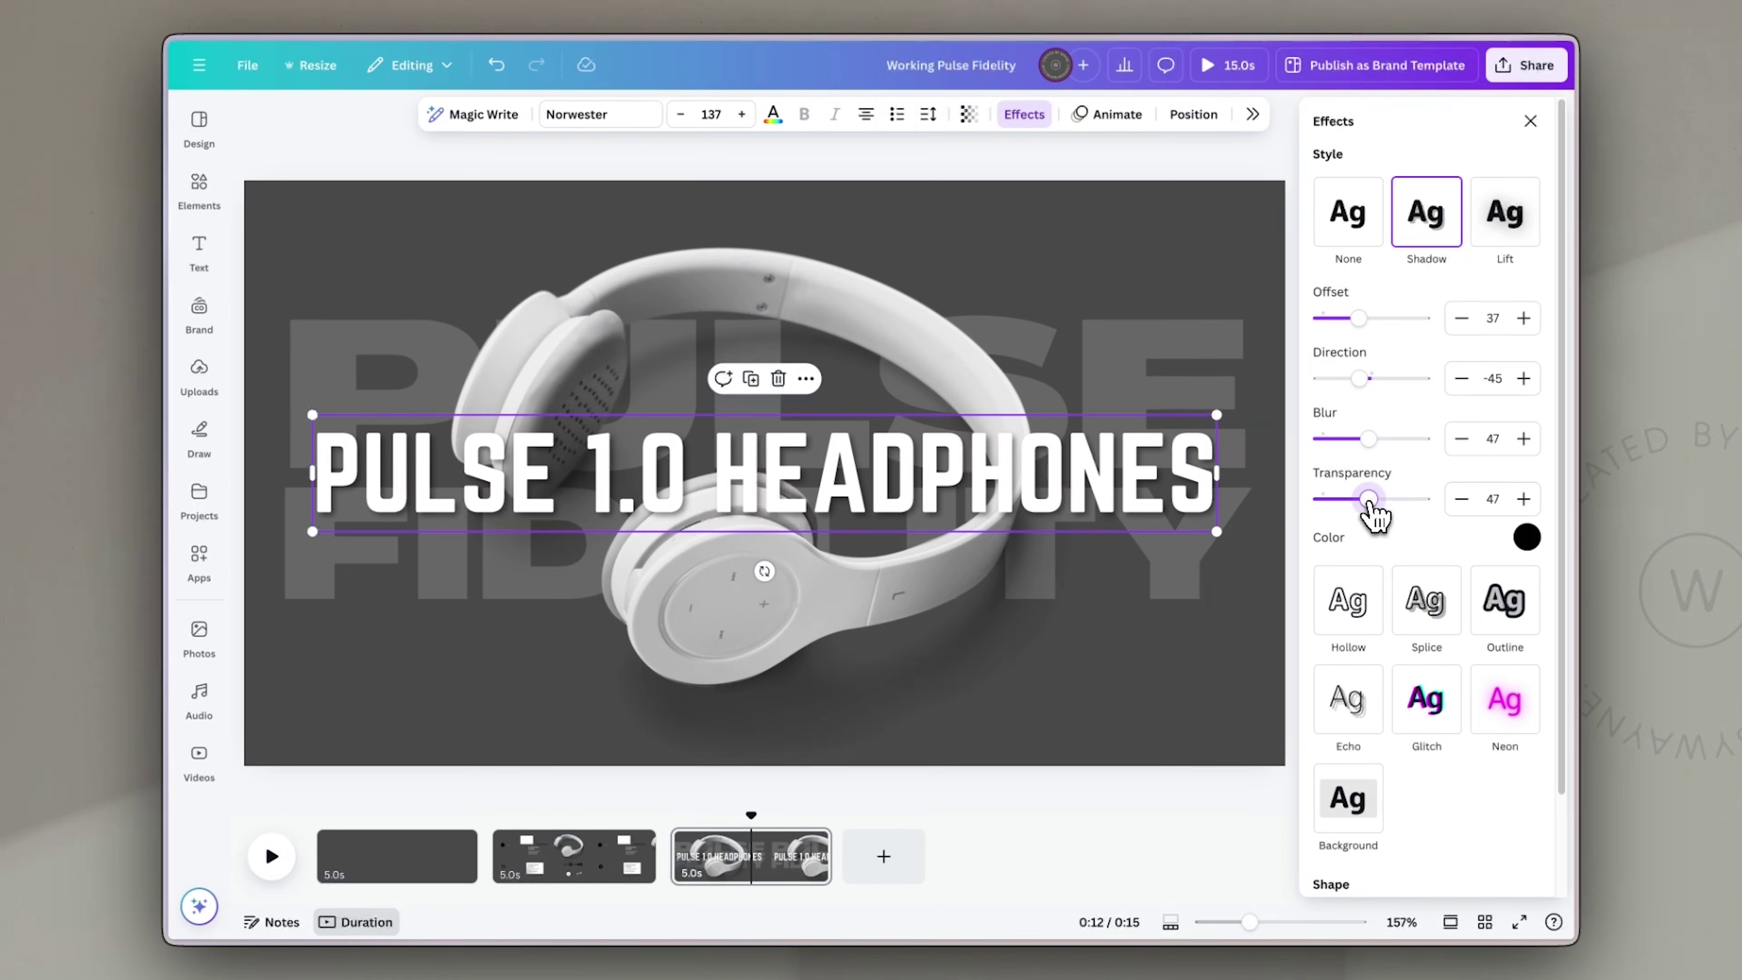
pyautogui.click(1530, 120)
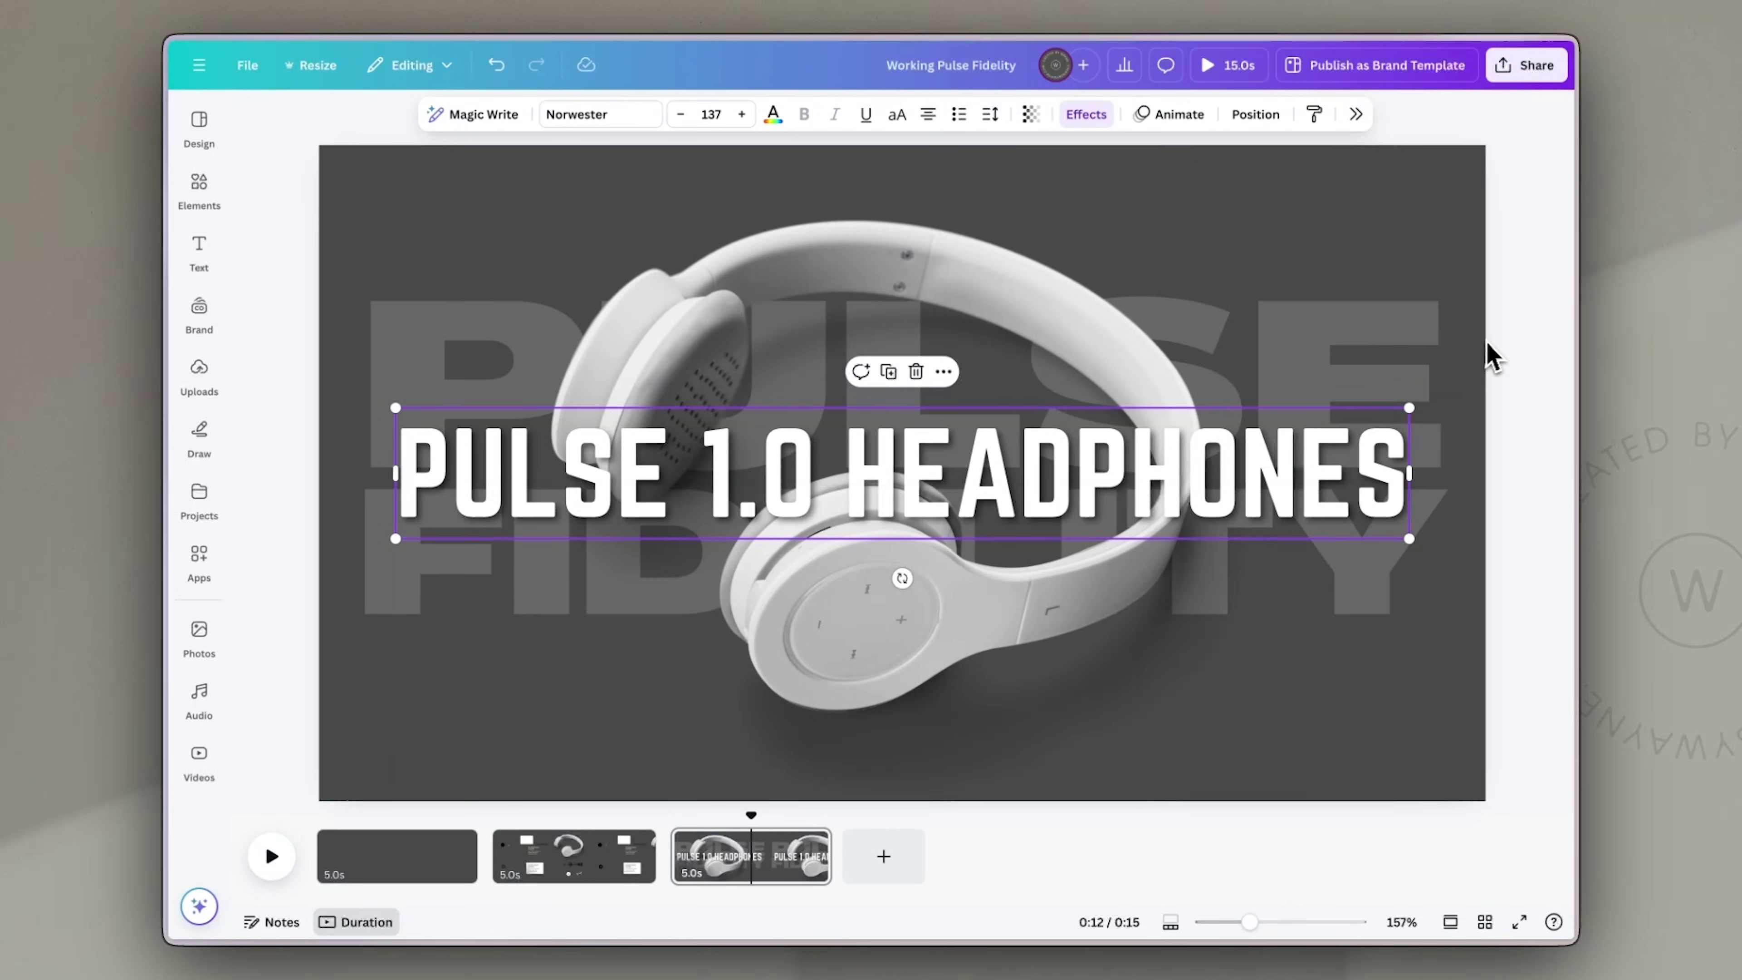
# Step: Add a fourth page and copy the headphones image from the third page onto it
pyautogui.click(1509, 340)
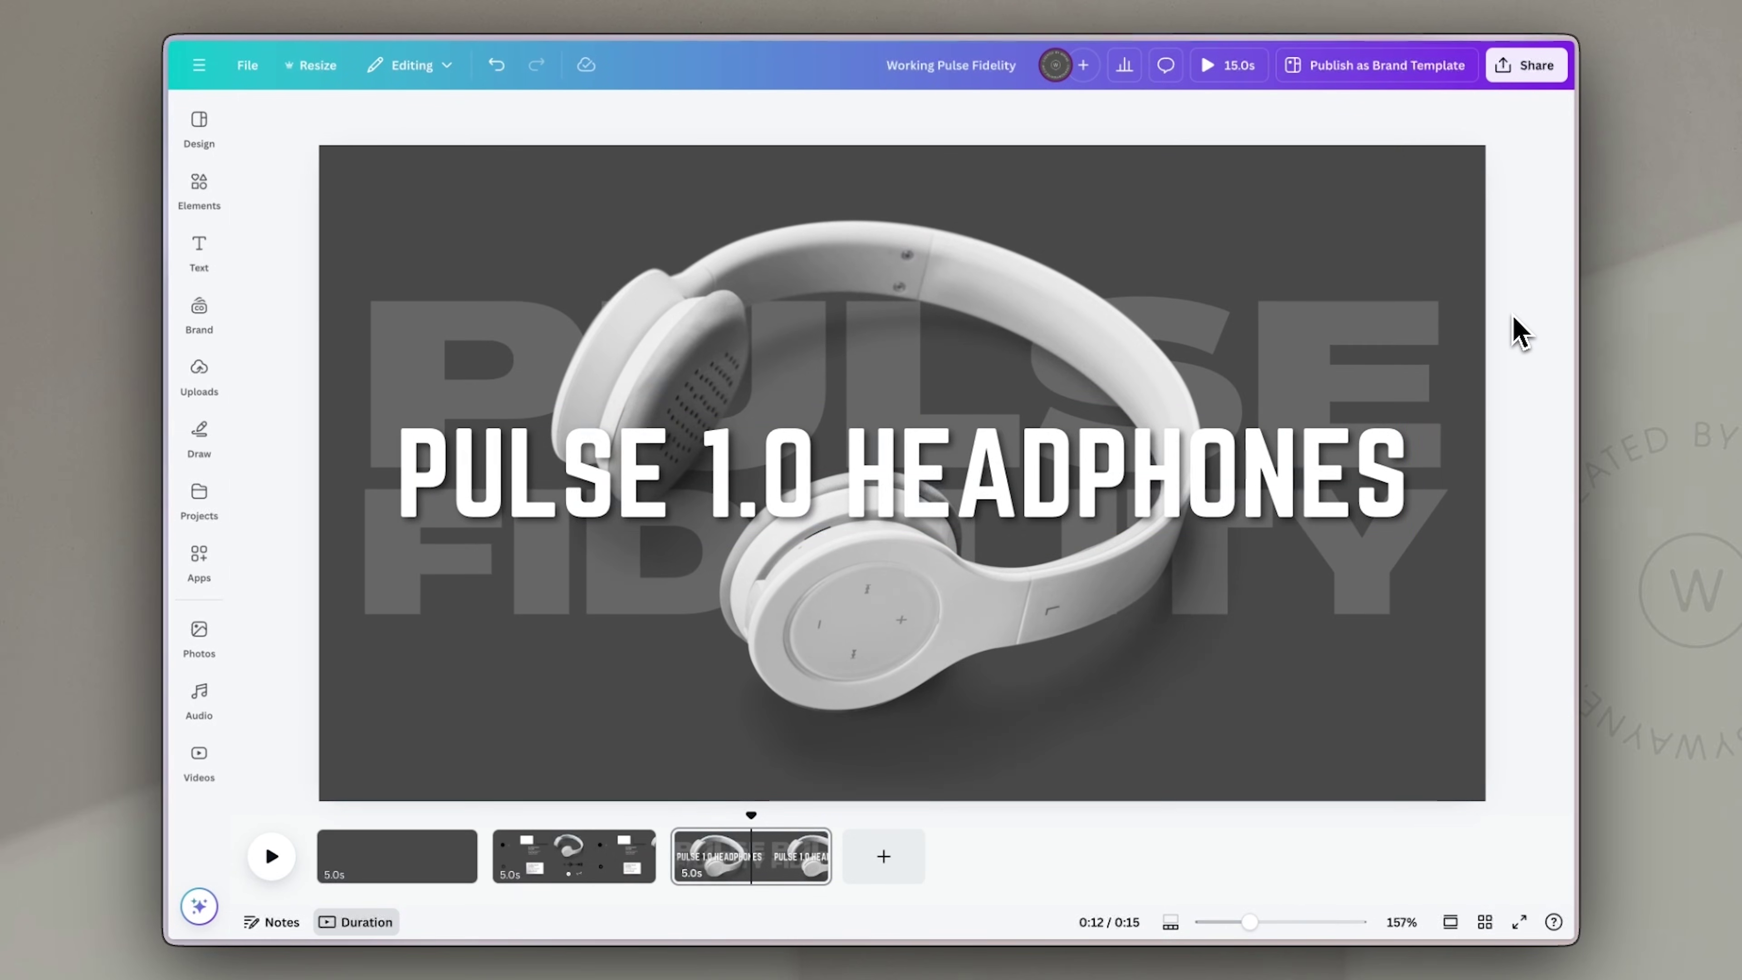
pyautogui.click(883, 862)
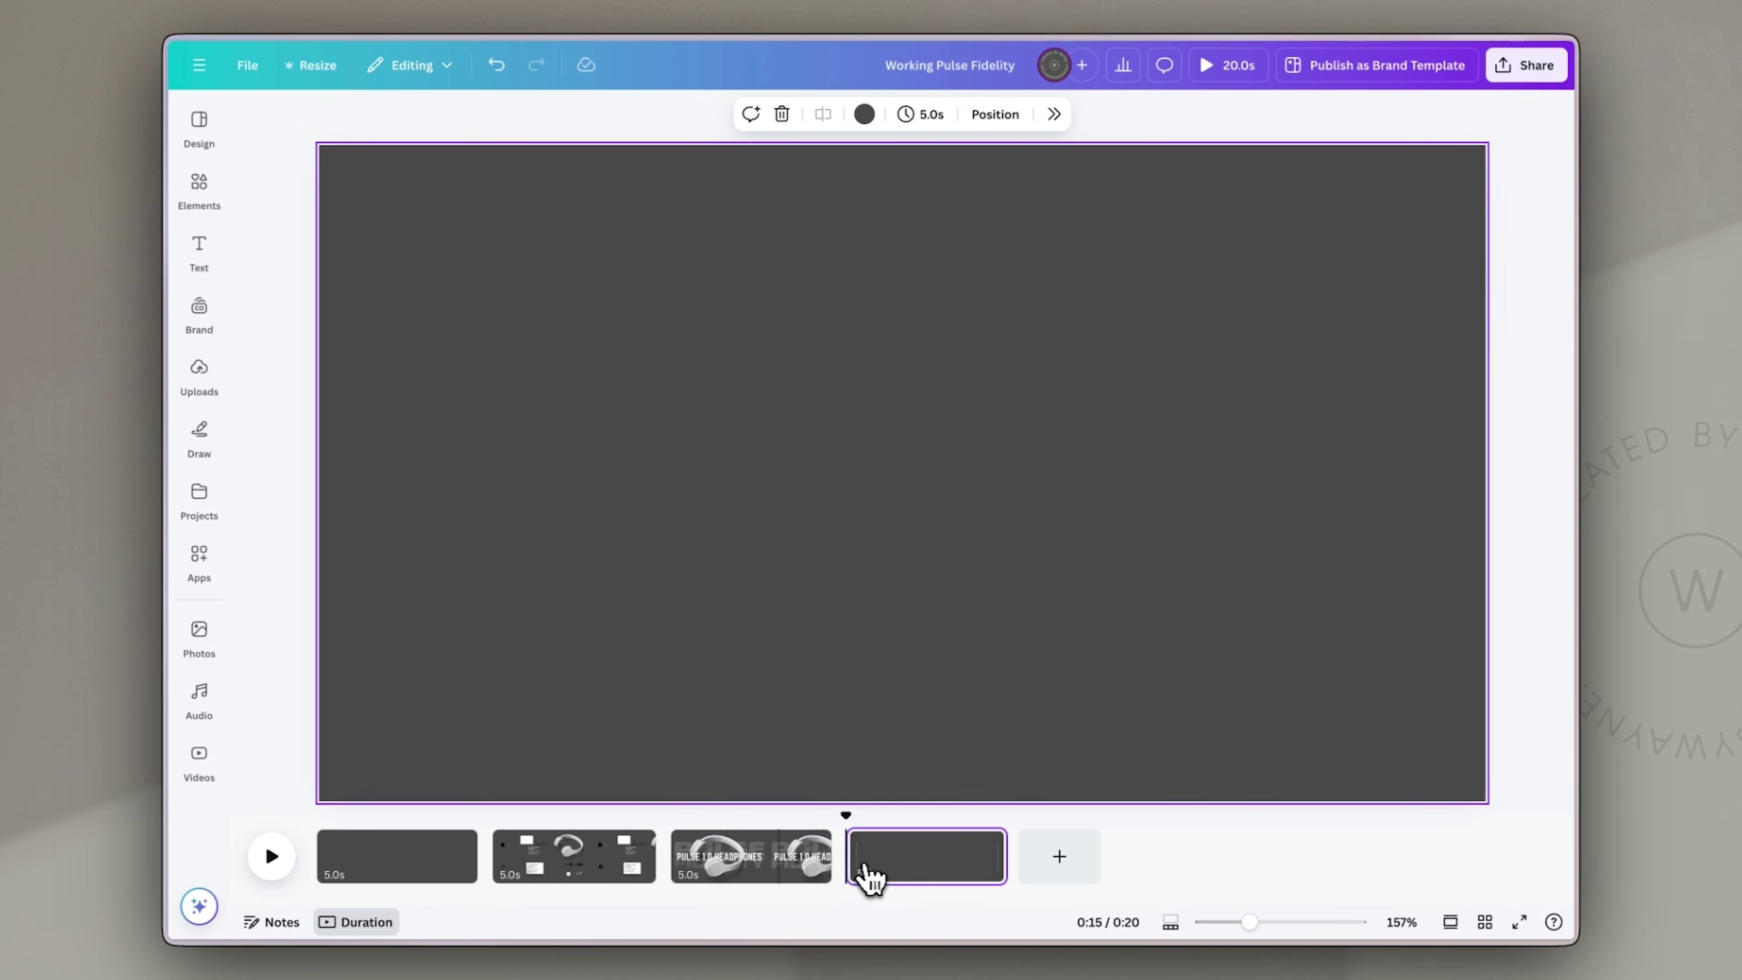
pyautogui.click(764, 875)
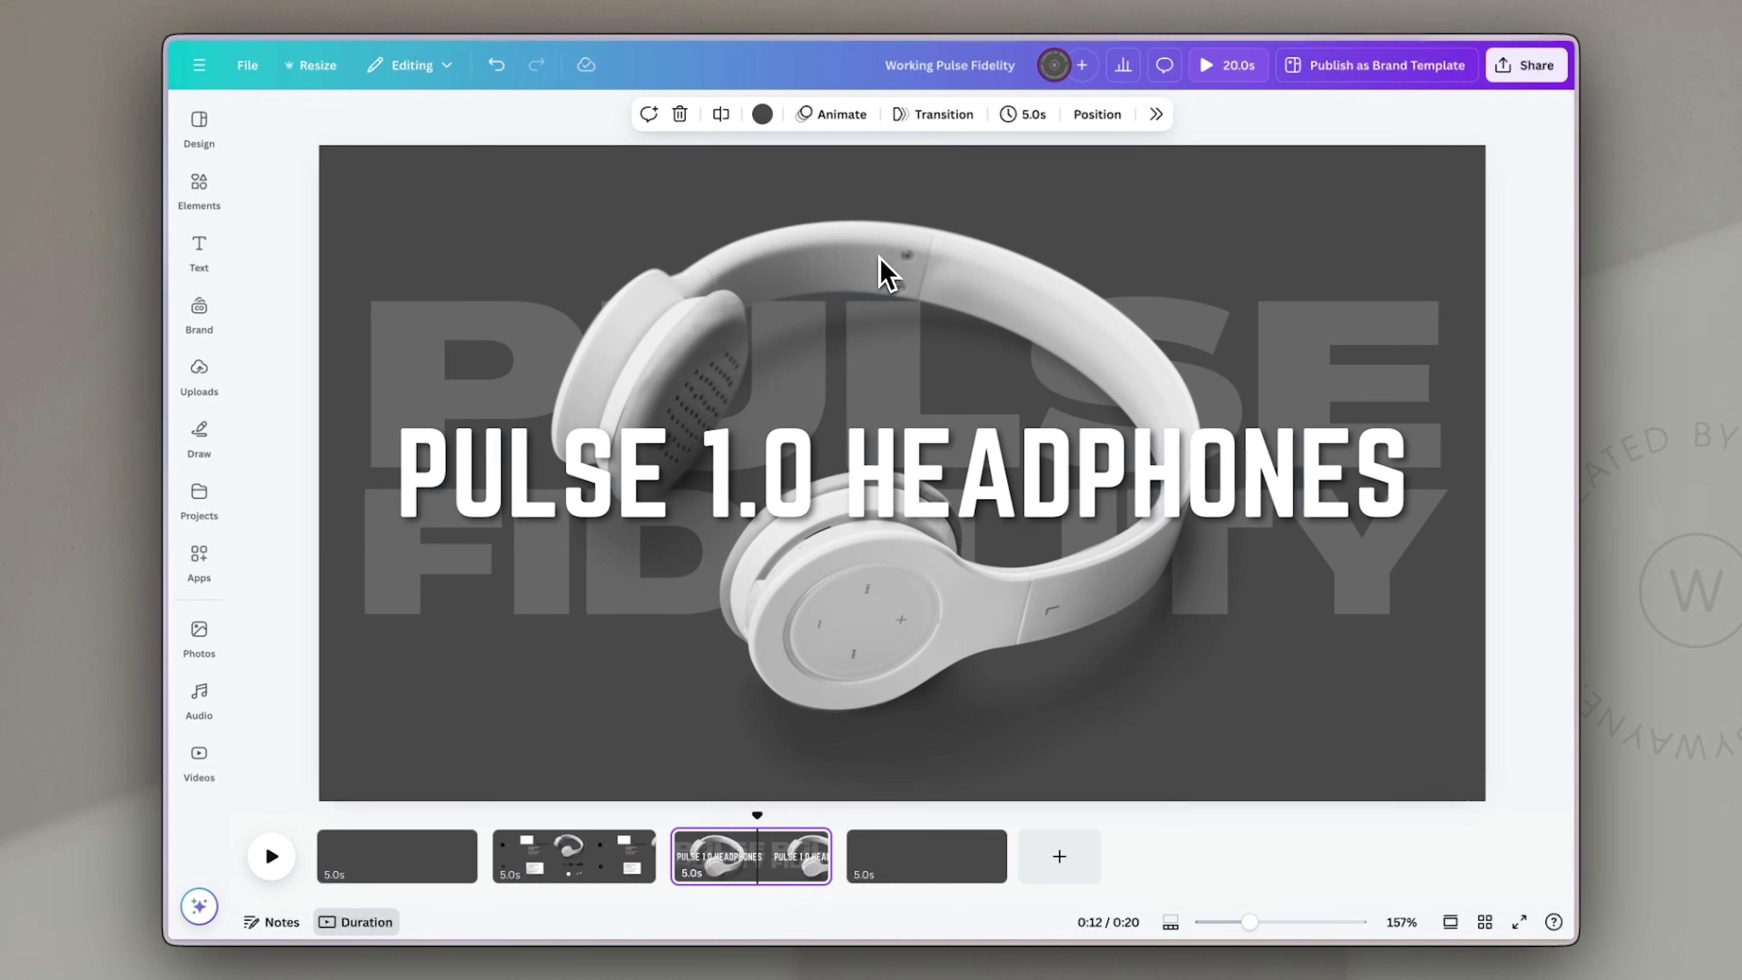
pyautogui.click(889, 268)
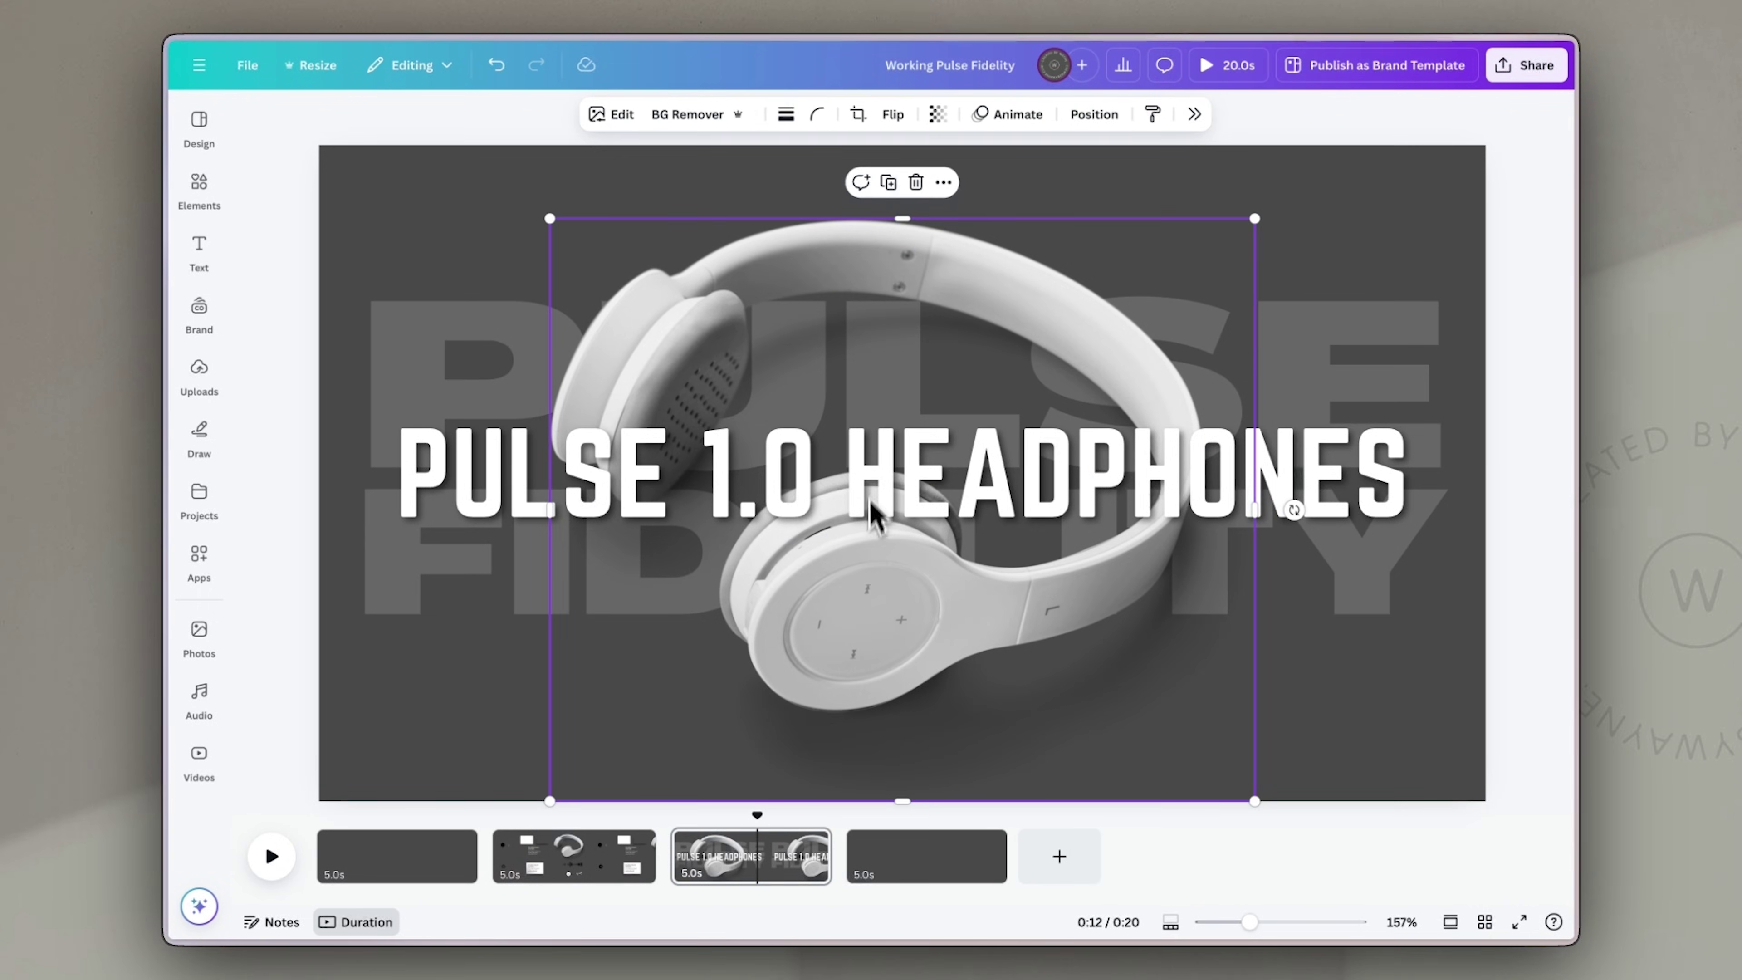
pyautogui.click(934, 863)
pyautogui.hotkey('ctrl', 'v')
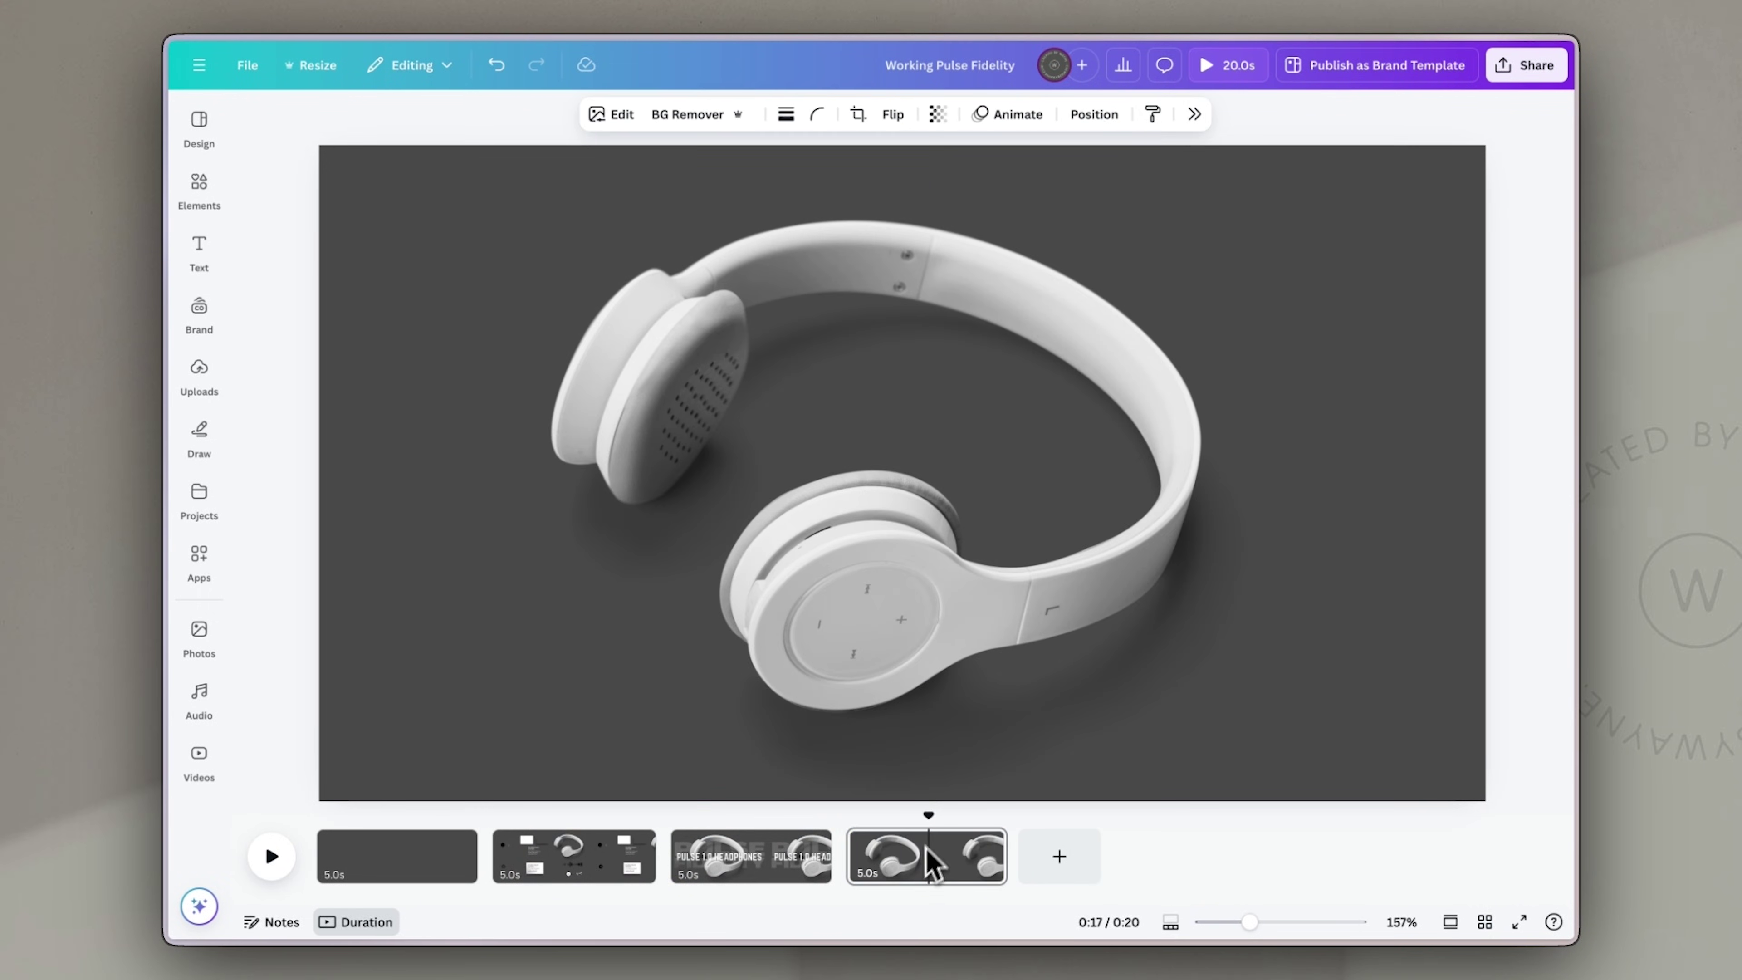
pyautogui.click(1317, 235)
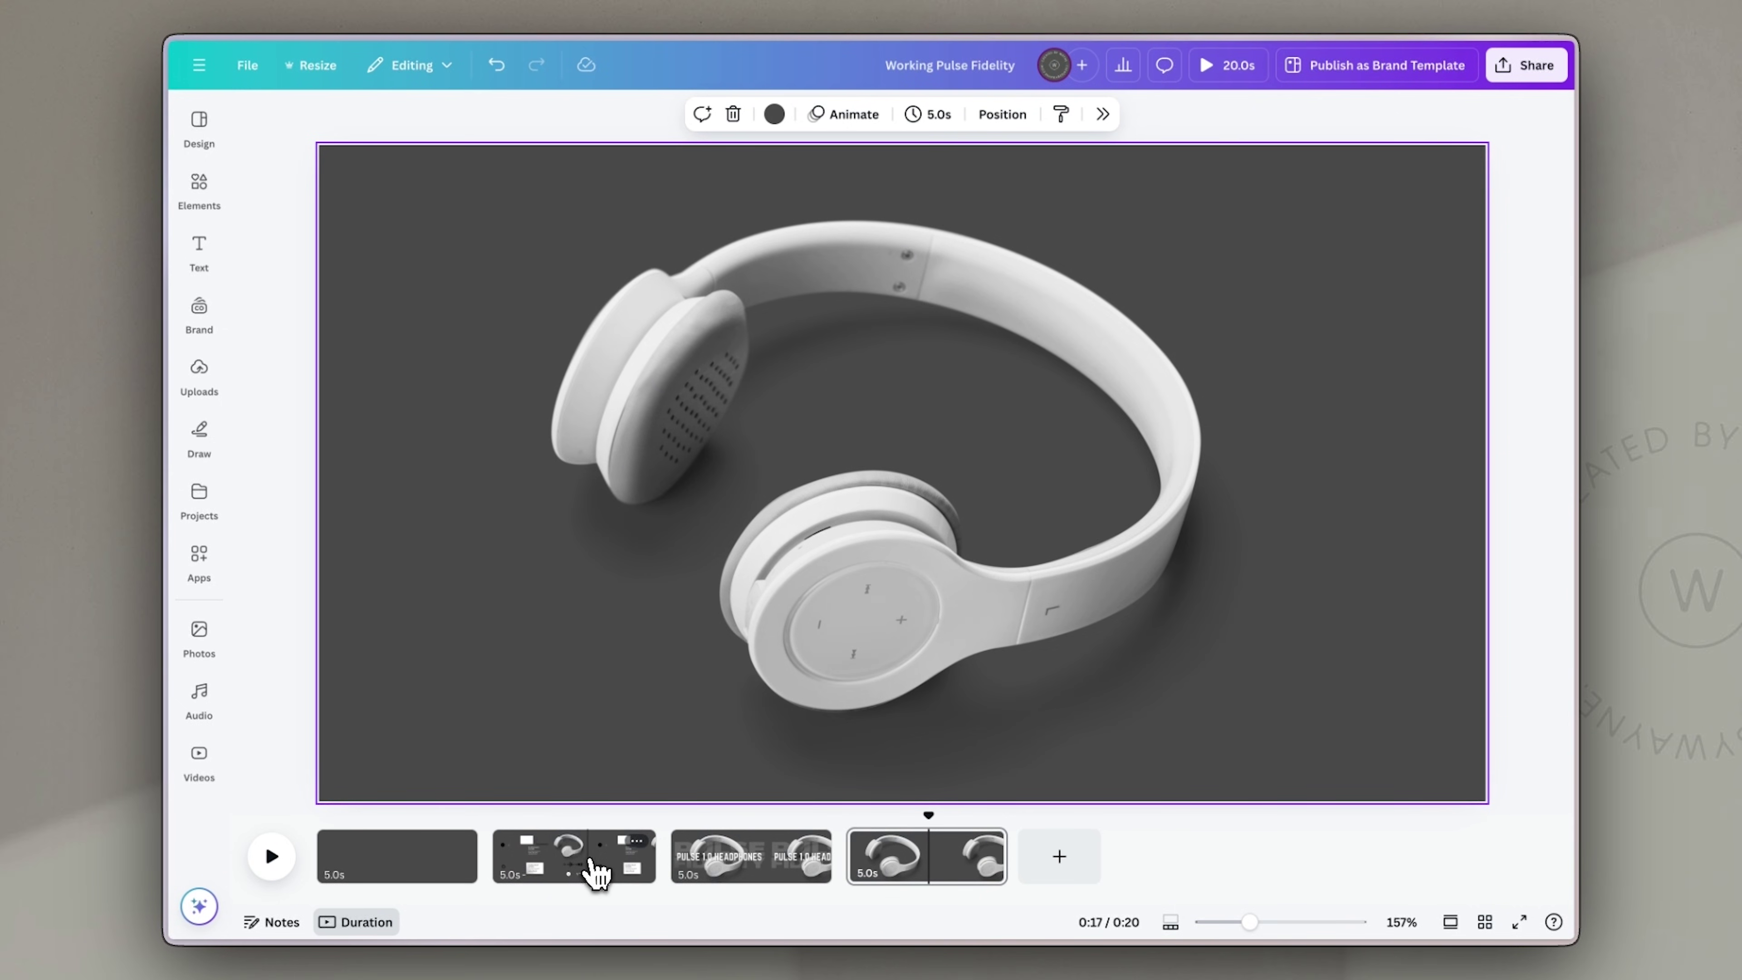
# Step: Copy the black plus marker from the second page onto the fourth page, shrink it, and place four copies around the headphones
pyautogui.click(583, 870)
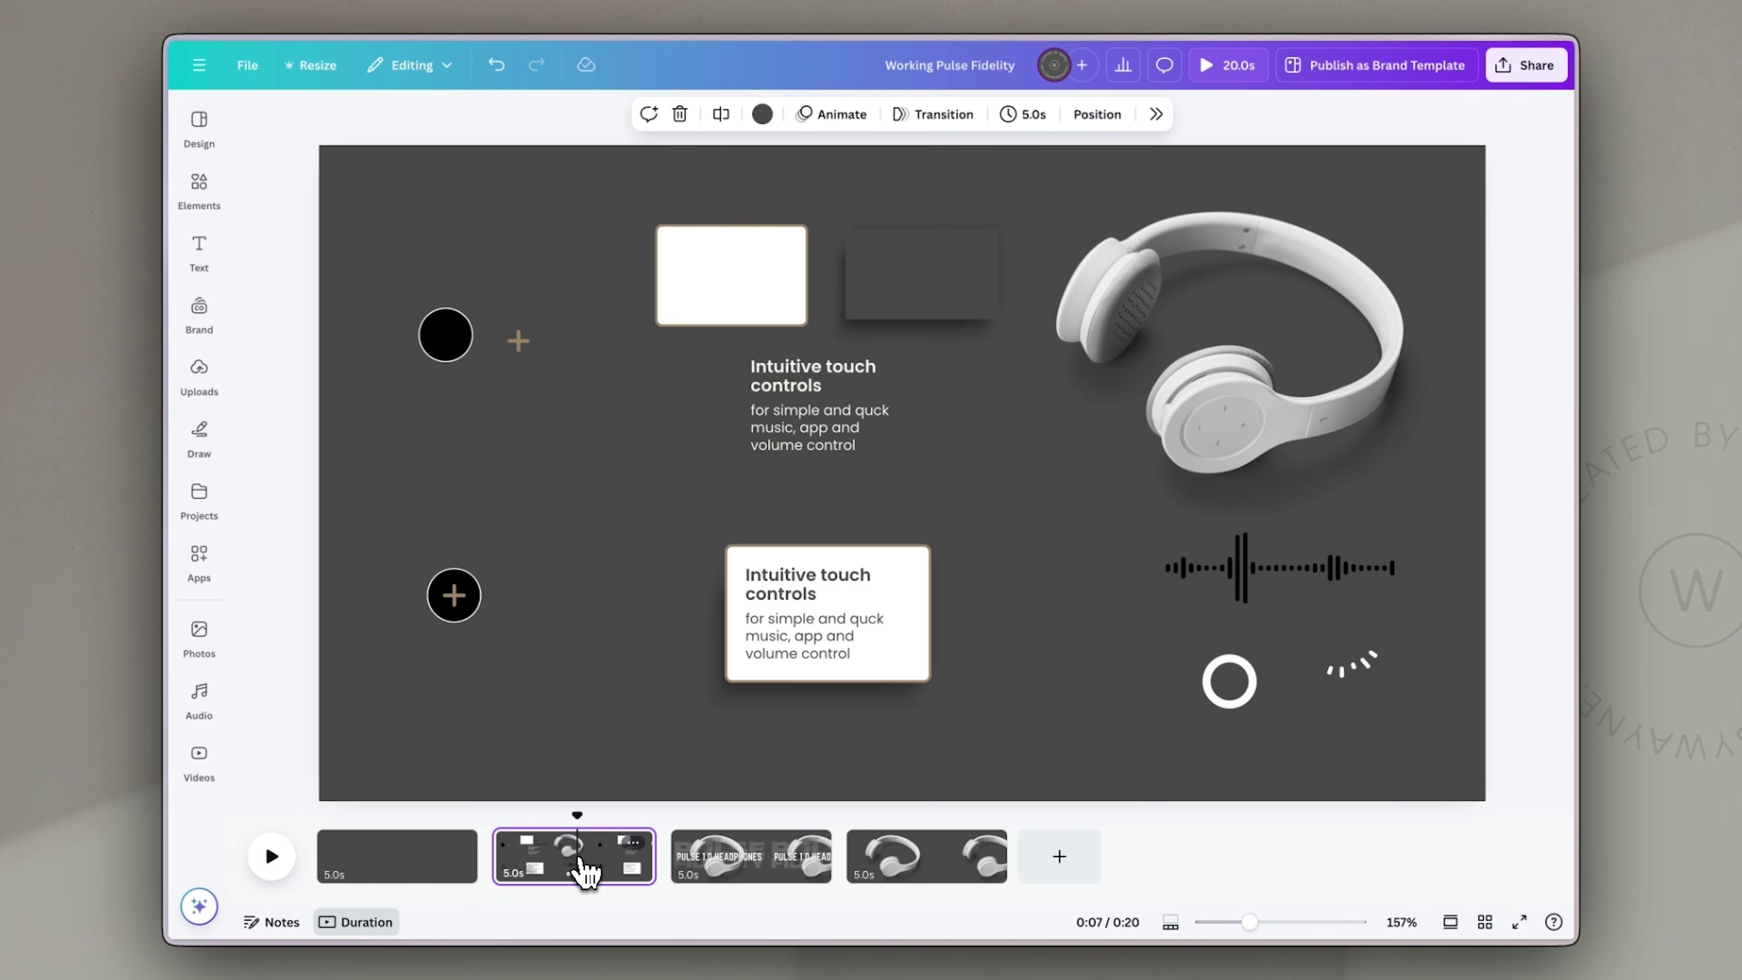
pyautogui.click(466, 599)
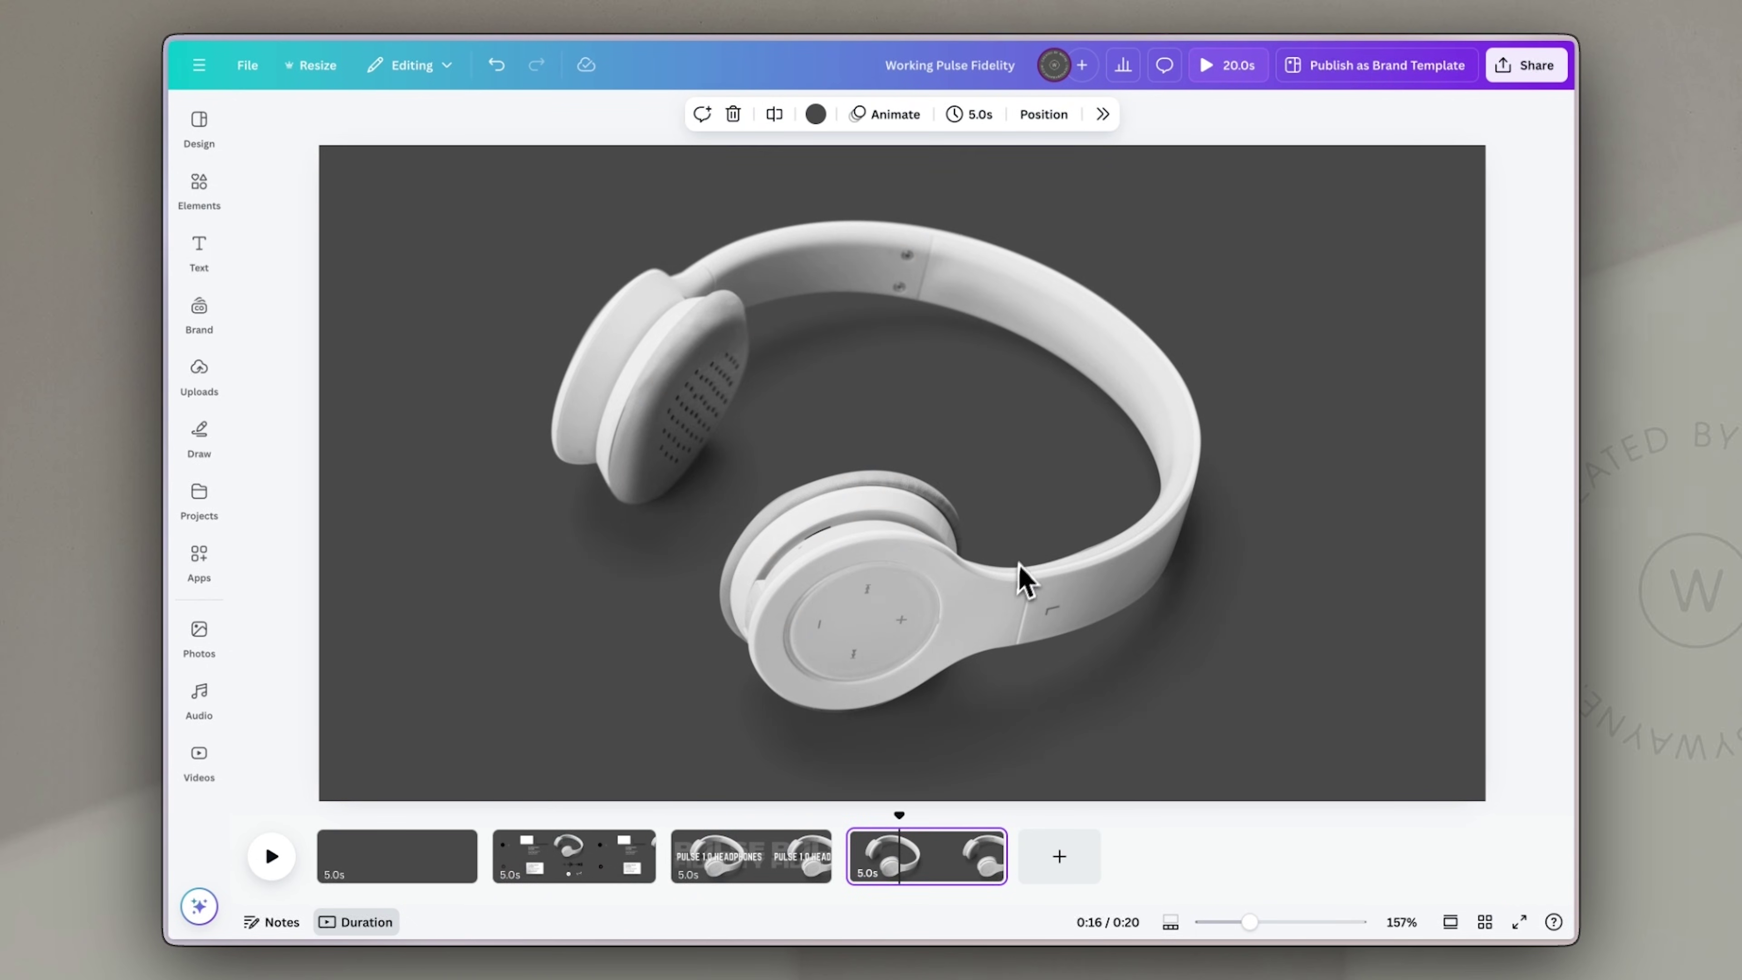
pyautogui.click(1025, 525)
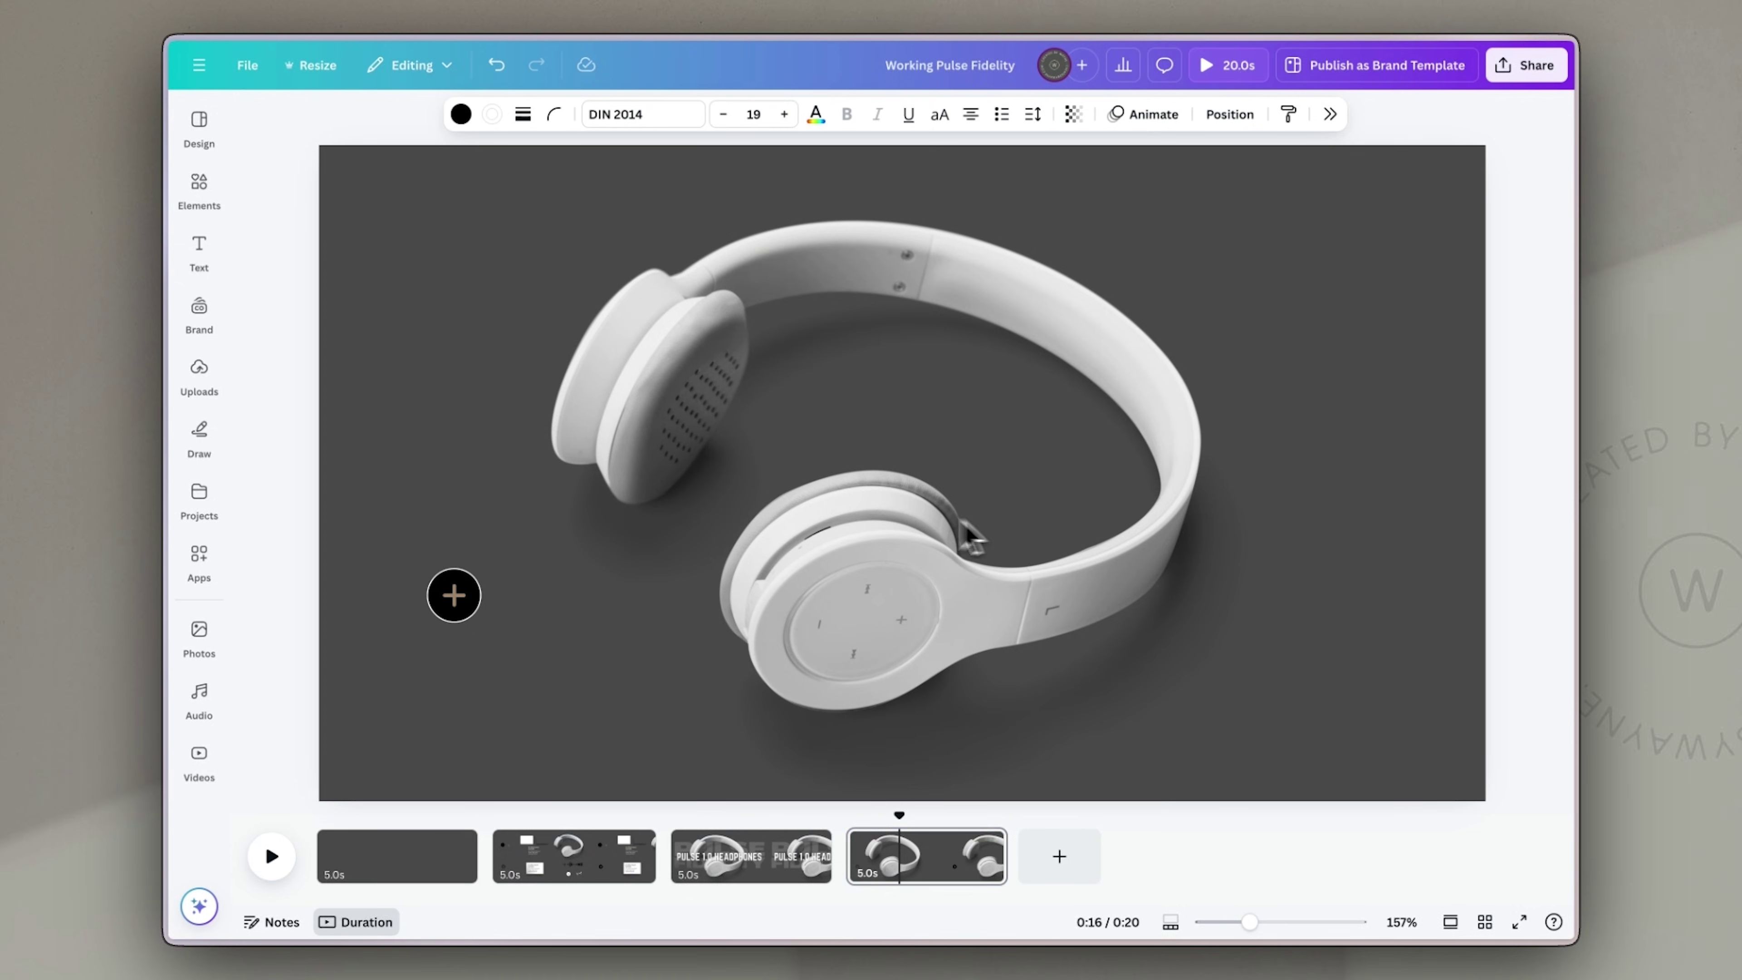
pyautogui.click(463, 585)
pyautogui.moveTo(485, 622); pyautogui.dragTo(468, 616)
pyautogui.moveTo(445, 584); pyautogui.dragTo(559, 370)
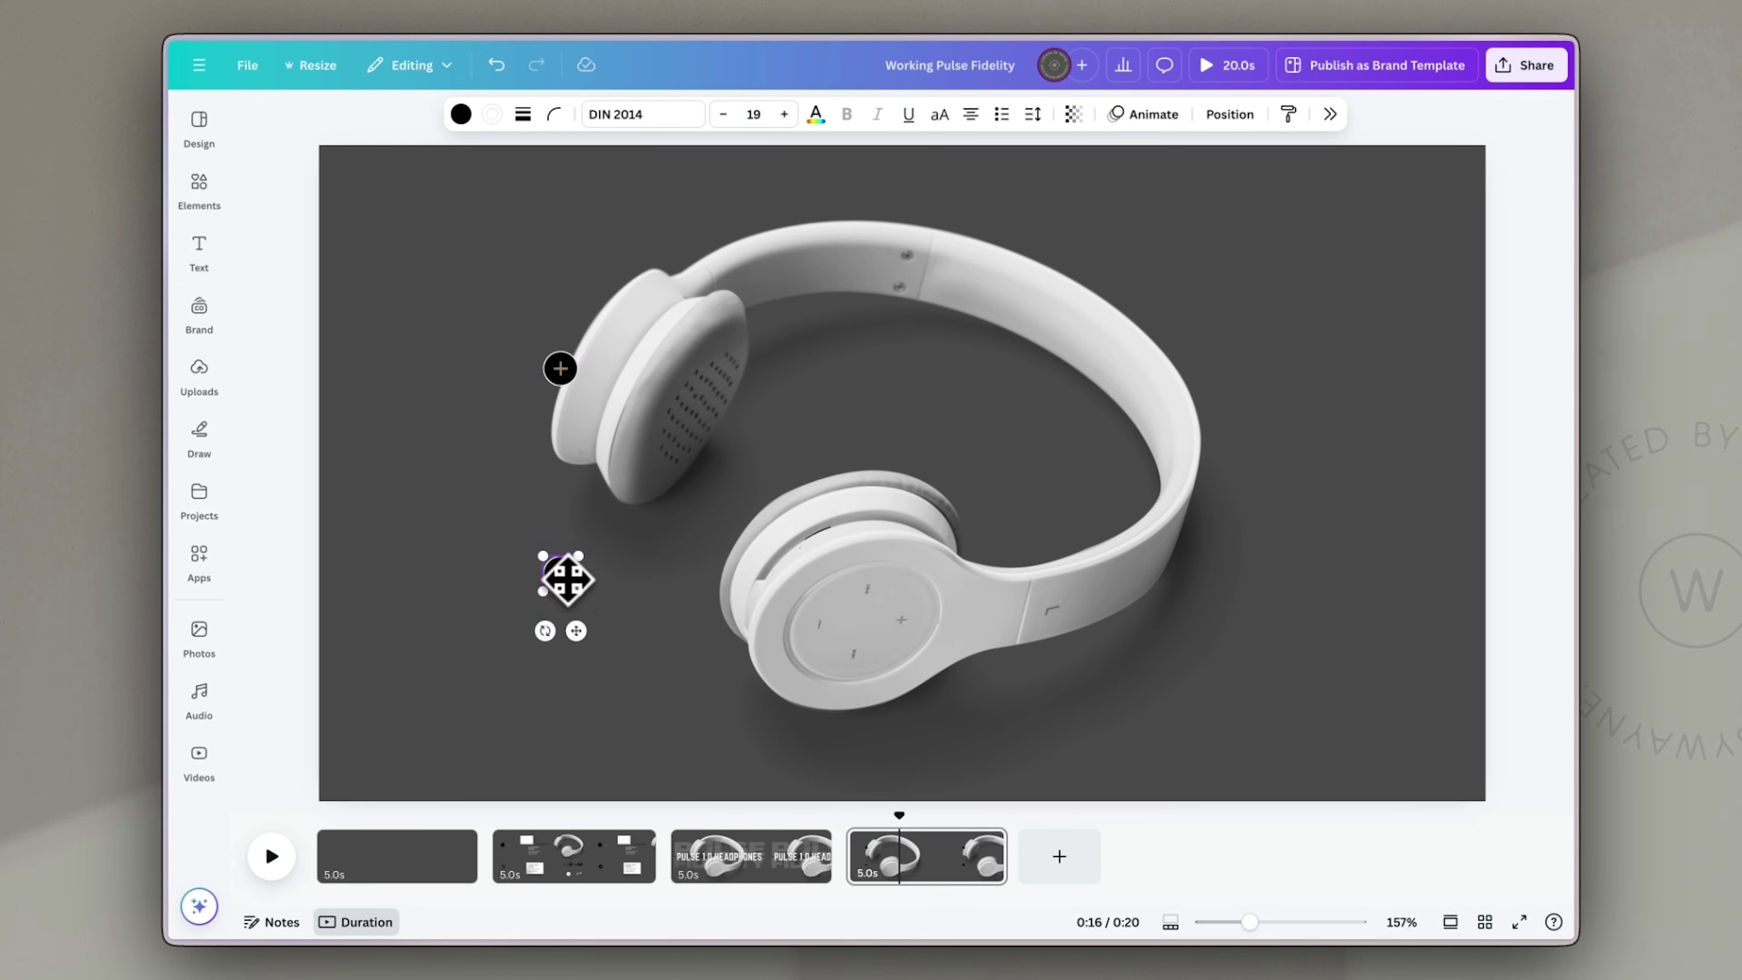
pyautogui.moveTo(1024, 319); pyautogui.dragTo(919, 472)
# Step: Duplicate the fourth page with its headphones and four plus markers, and open the duplicate
pyautogui.click(948, 877)
pyautogui.hotkey('ctrl', 'd')
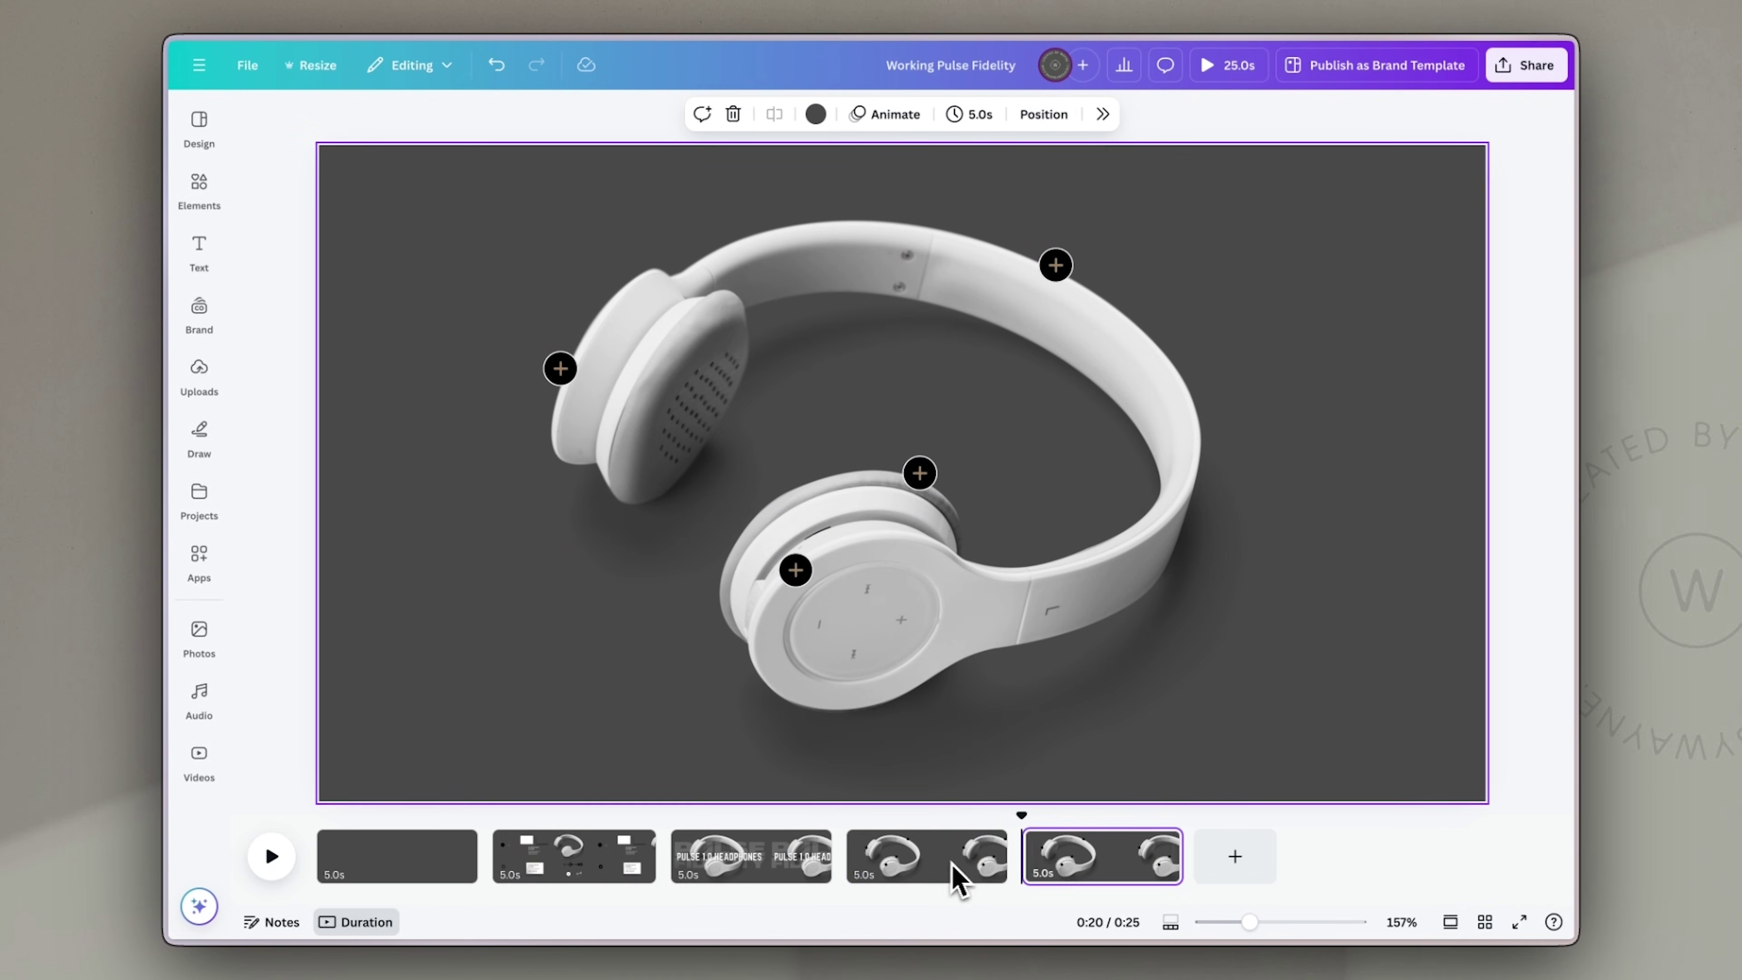
pyautogui.click(1117, 859)
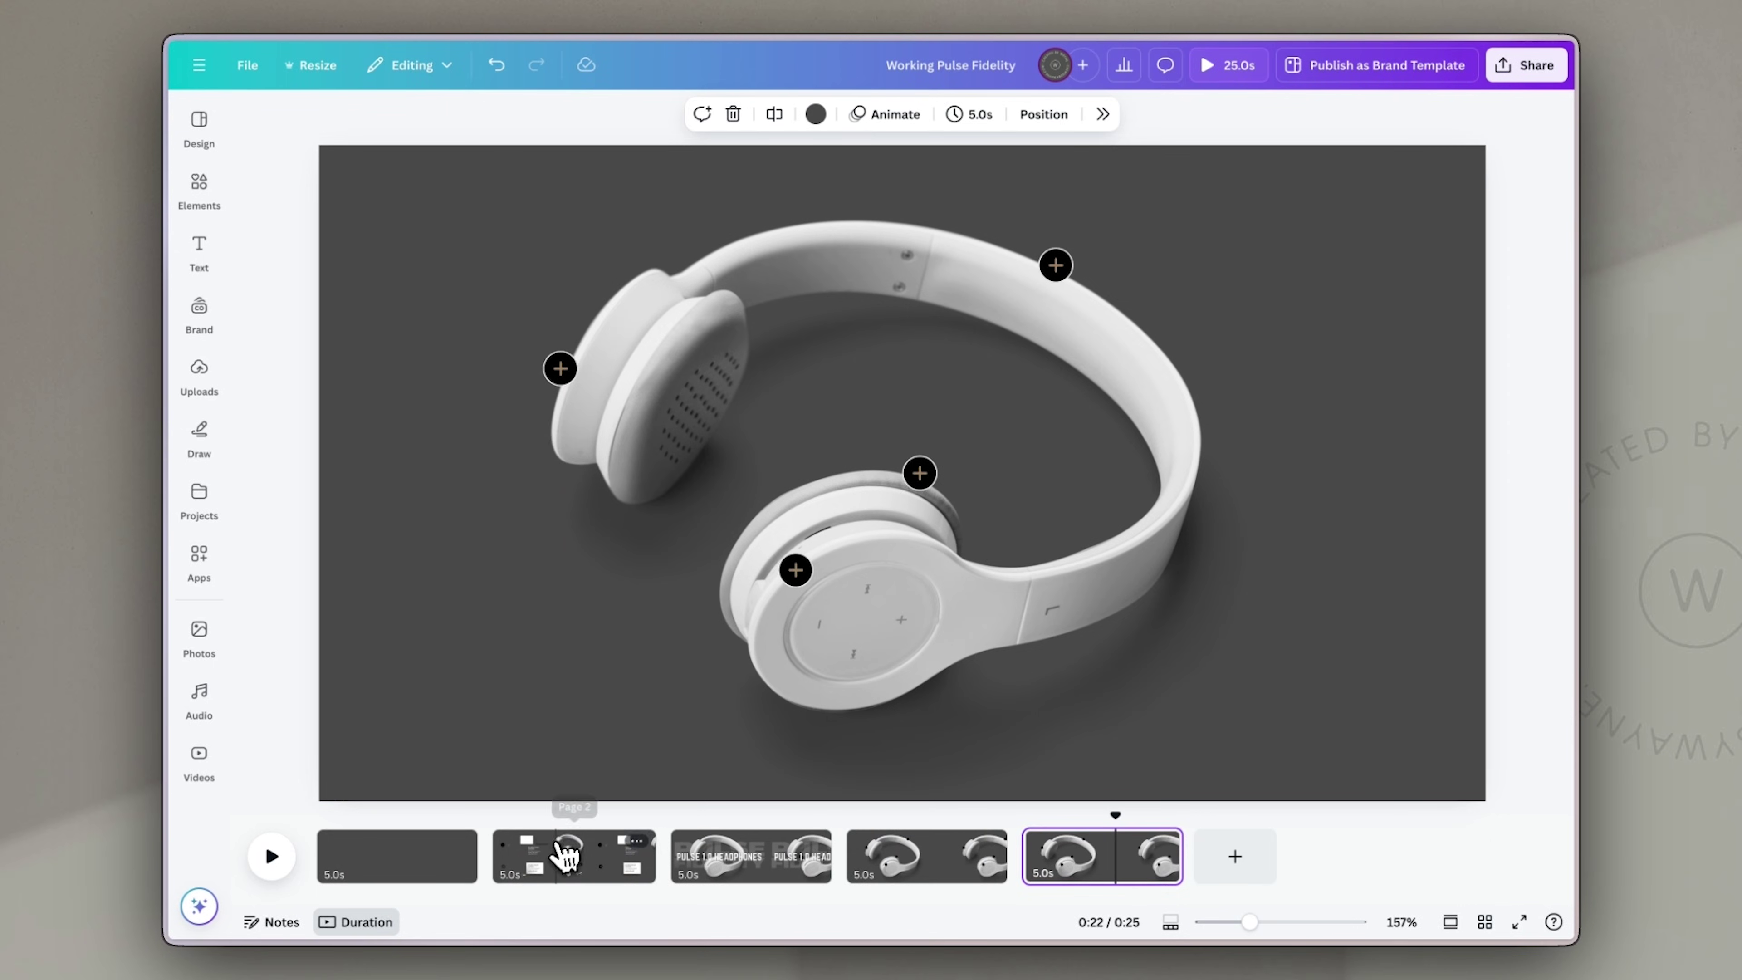
# Step: Copy the grouped "Intuitive touch controls" callout card from the second page onto the fifth page
pyautogui.click(567, 854)
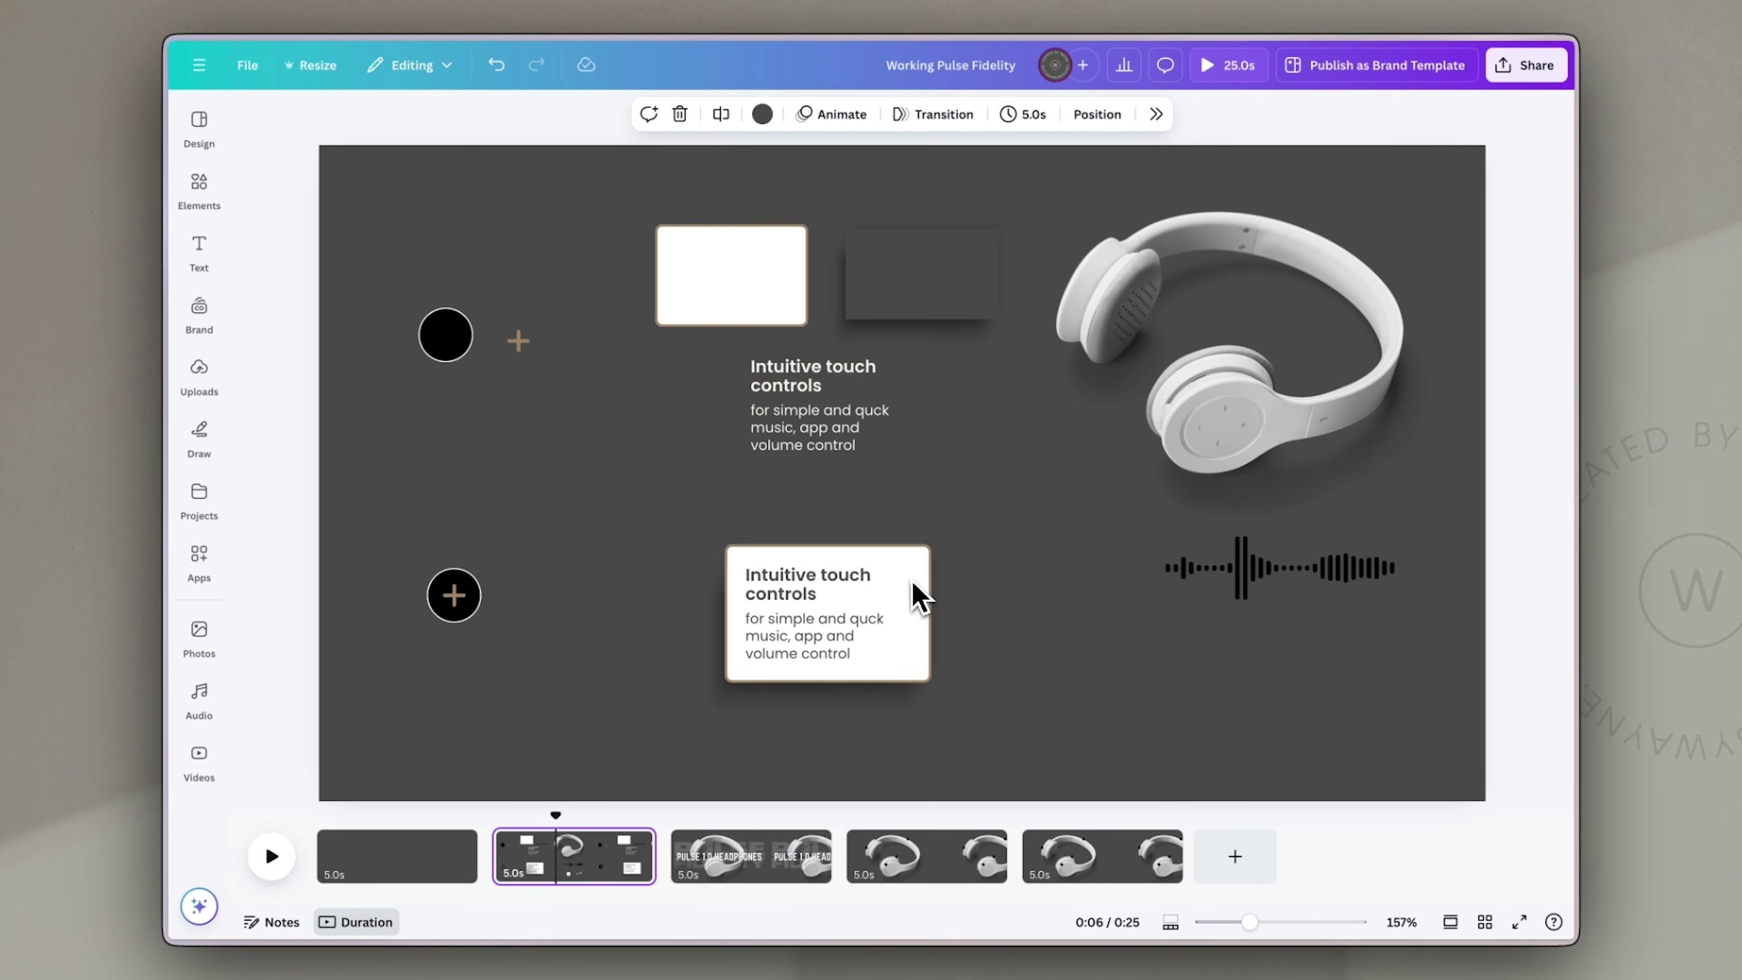
pyautogui.click(924, 572)
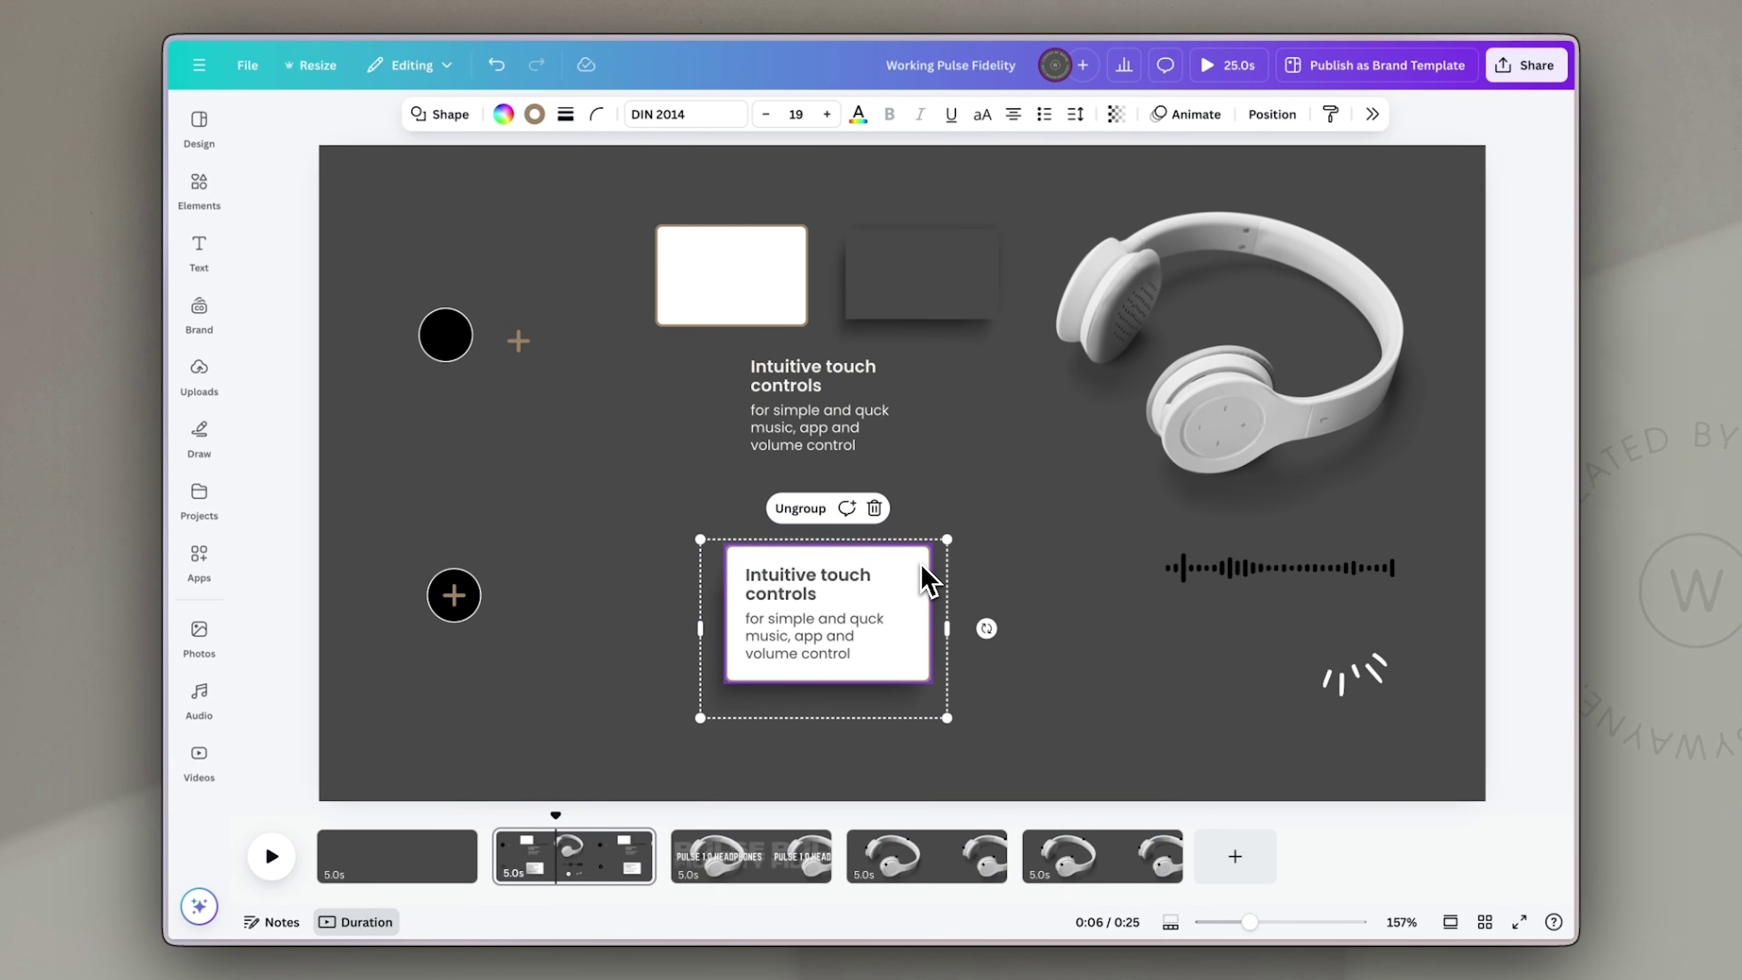
pyautogui.click(1107, 860)
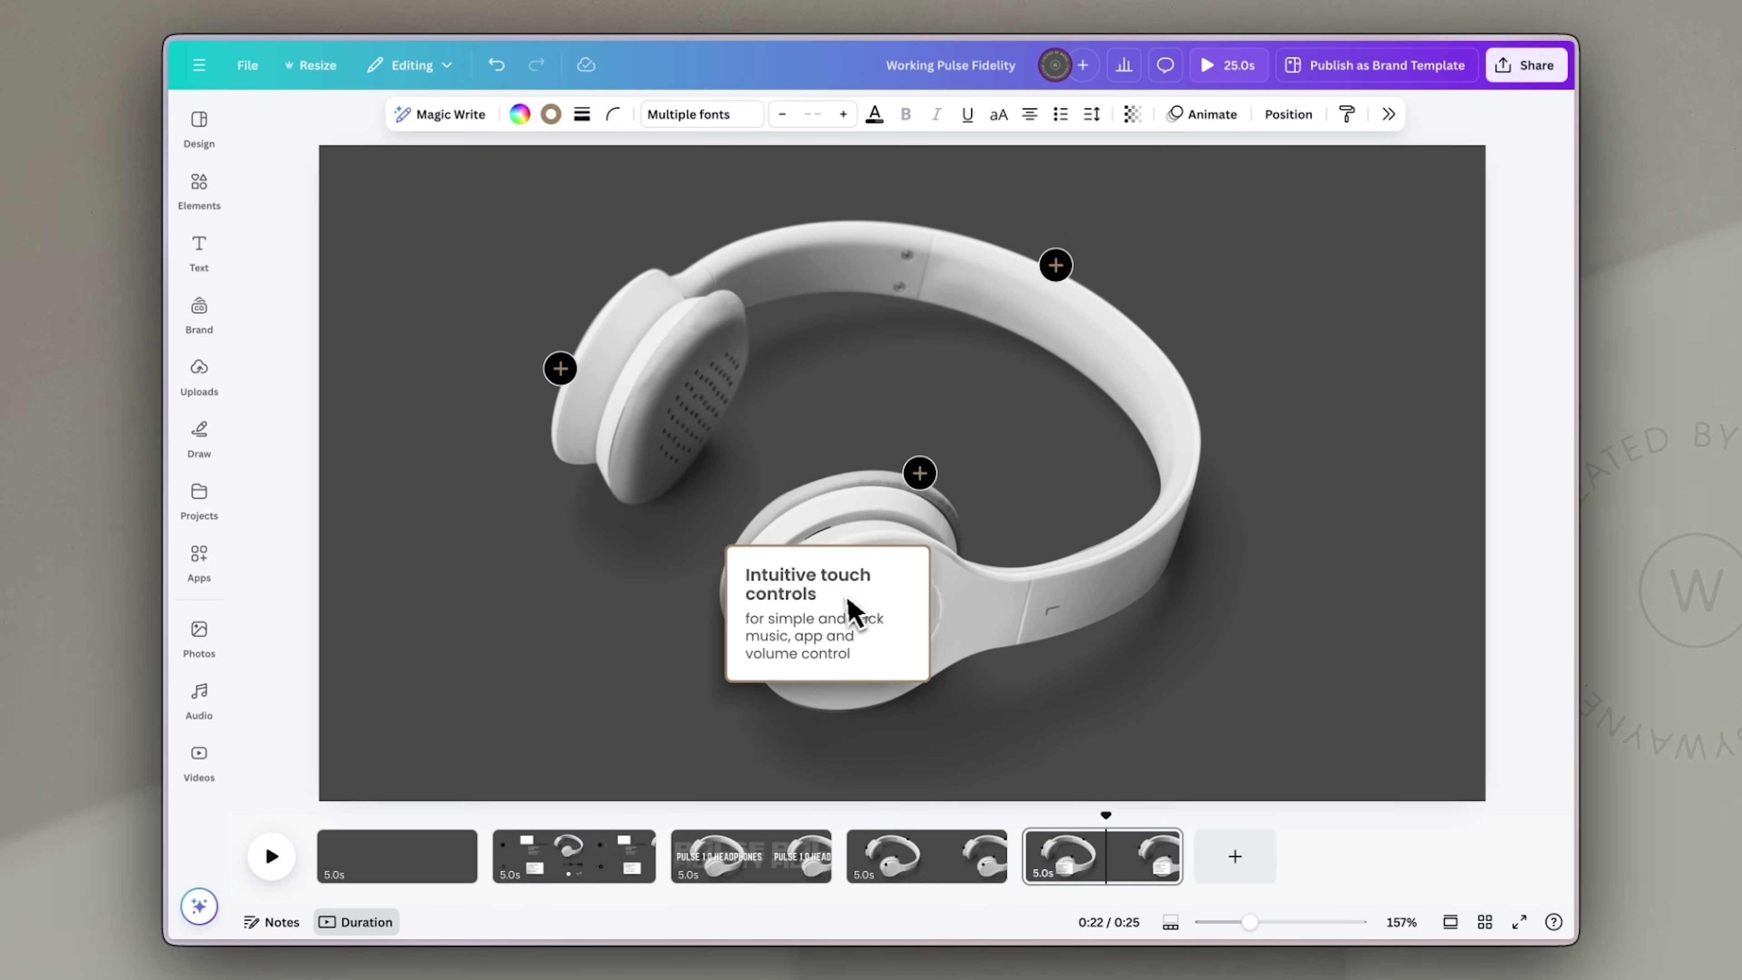
# Step: Align the callout card's corner with the lowest plus marker and layer it beneath the markers but above the headphones
pyautogui.click(816, 642)
pyautogui.click(1050, 584)
pyautogui.click(894, 611)
pyautogui.moveTo(894, 611); pyautogui.dragTo(959, 631)
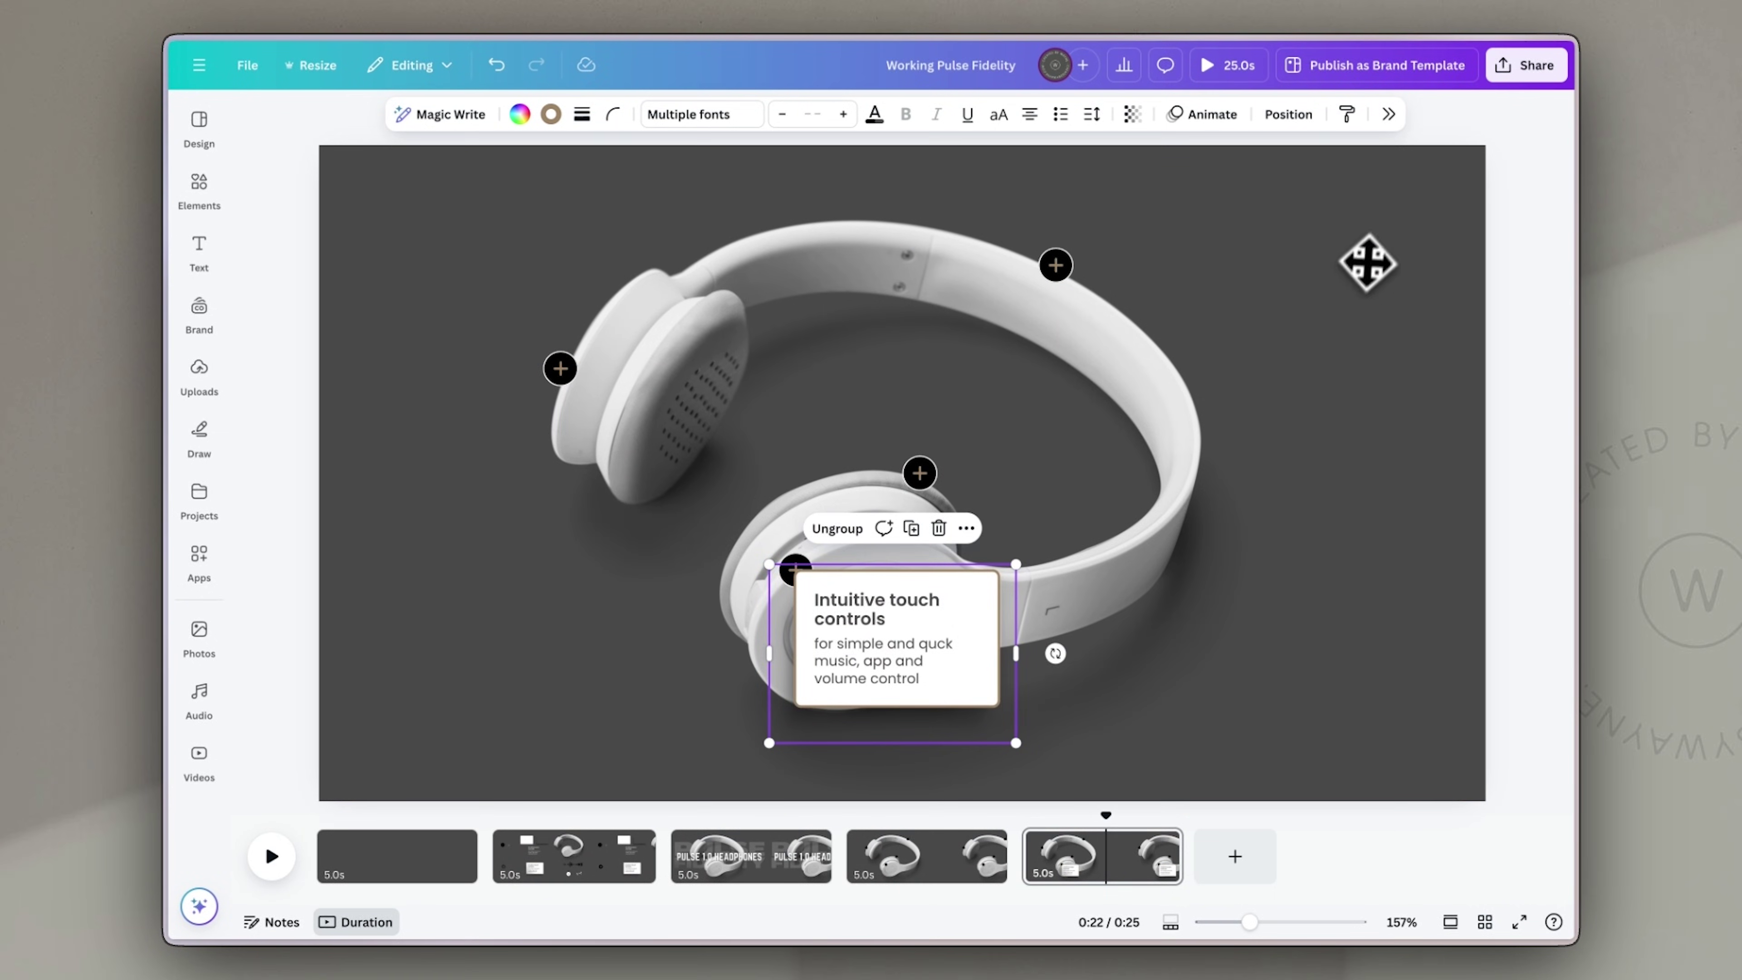
pyautogui.click(1290, 115)
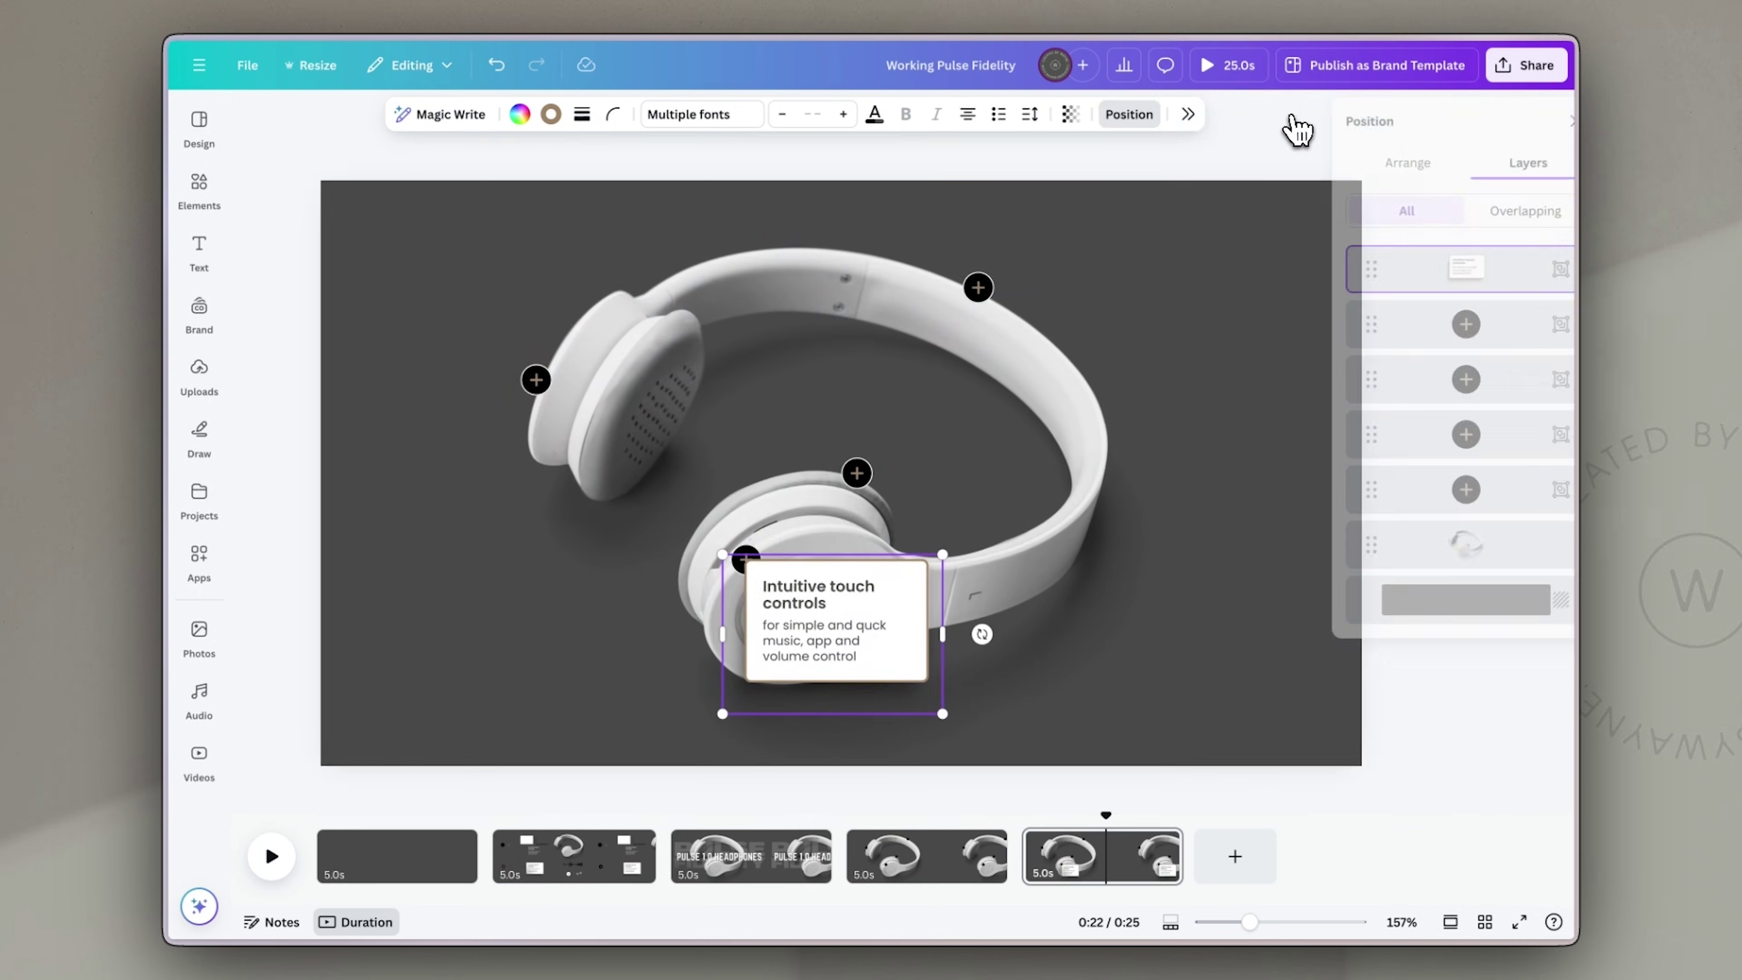
pyautogui.moveTo(1481, 271); pyautogui.dragTo(1473, 506)
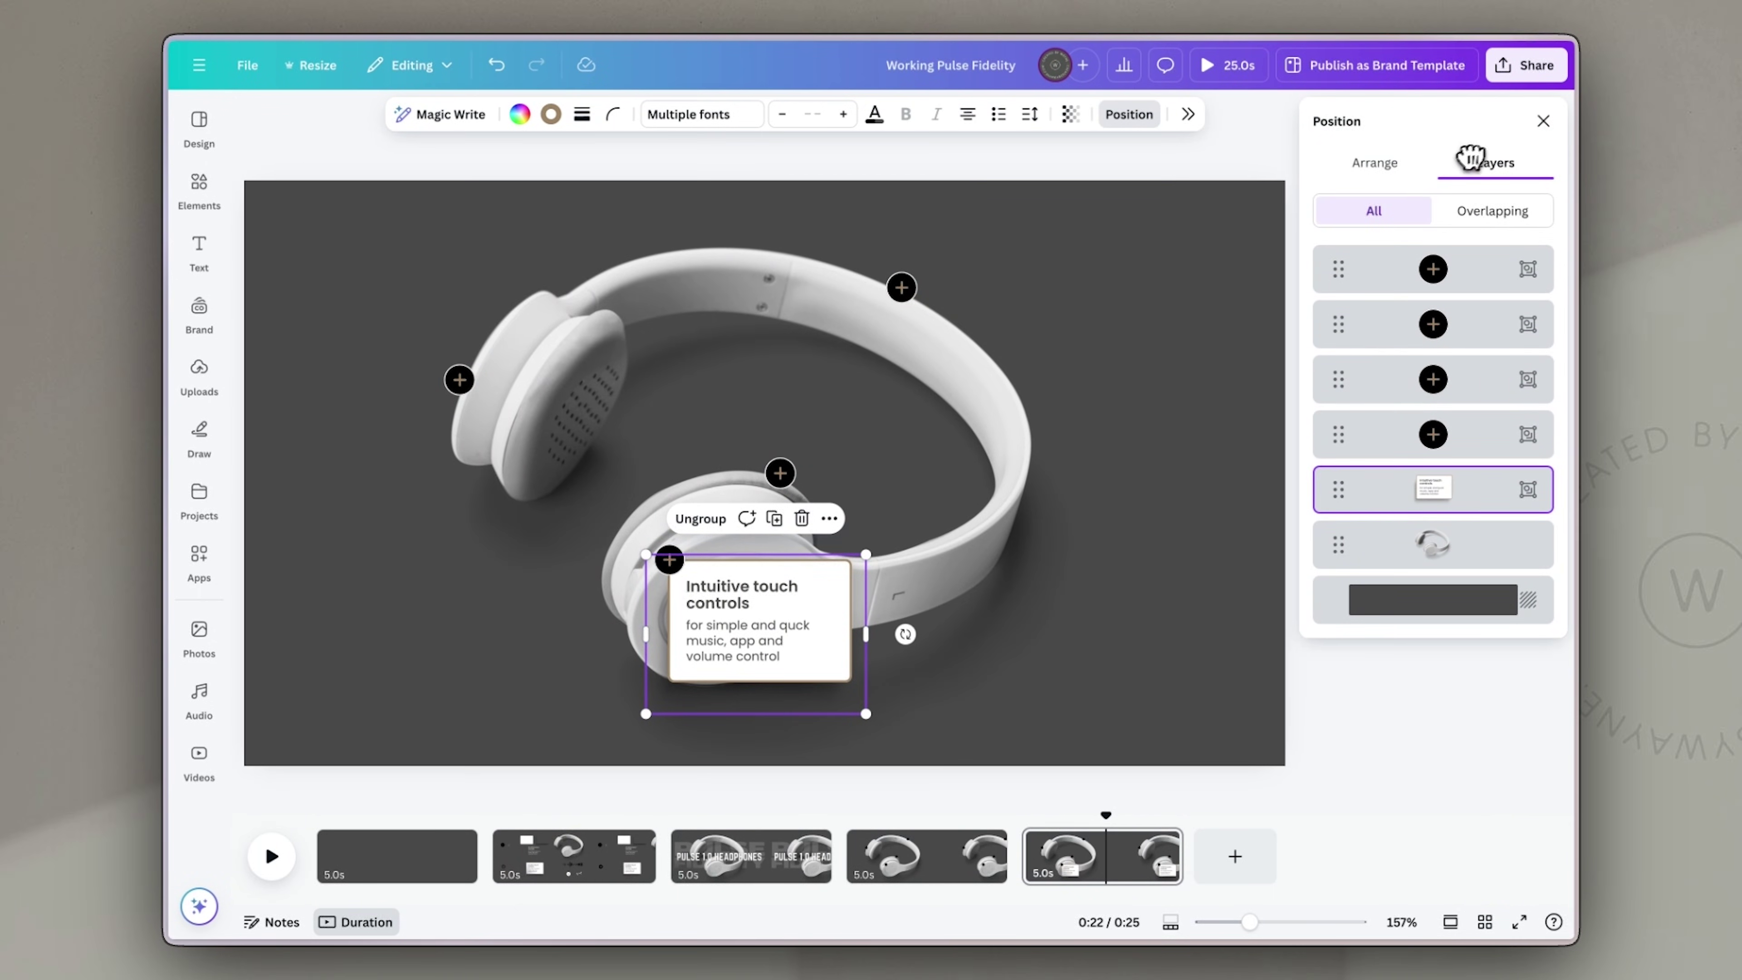
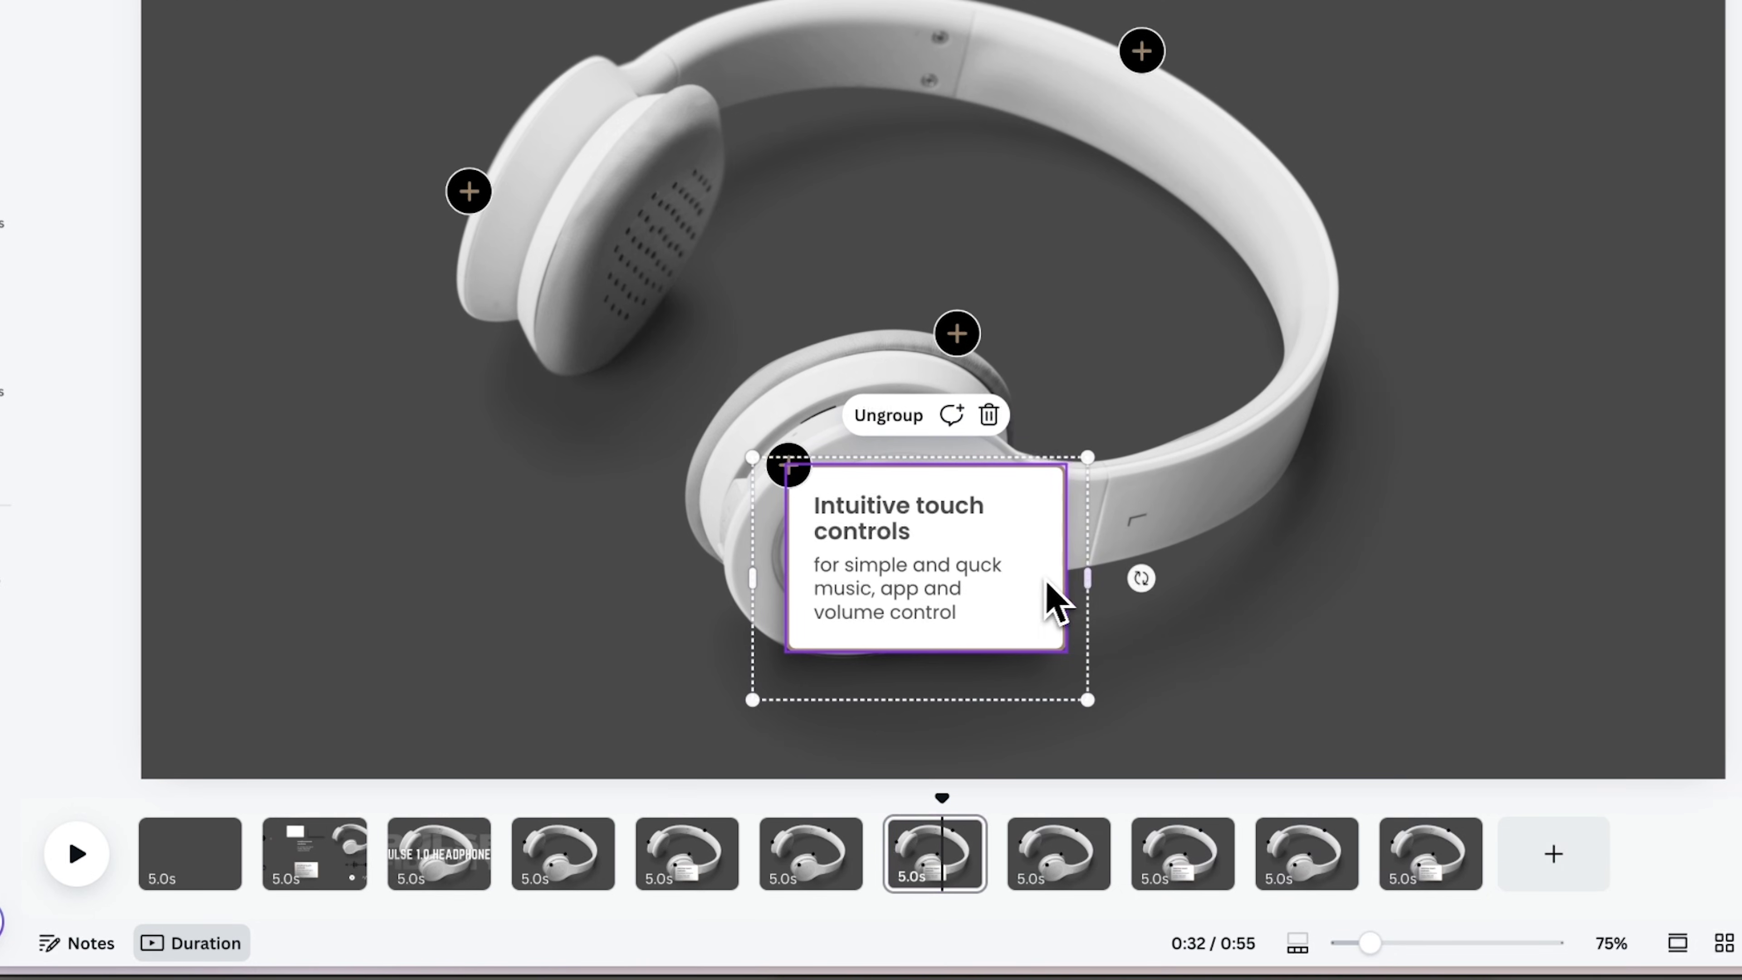
# Step: Move the callout card to the leftmost marker on page 7 and above the inner ear cup's marker on page 9
pyautogui.moveTo(1012, 618); pyautogui.dragTo(426, 339)
pyautogui.moveTo(438, 521); pyautogui.dragTo(435, 518)
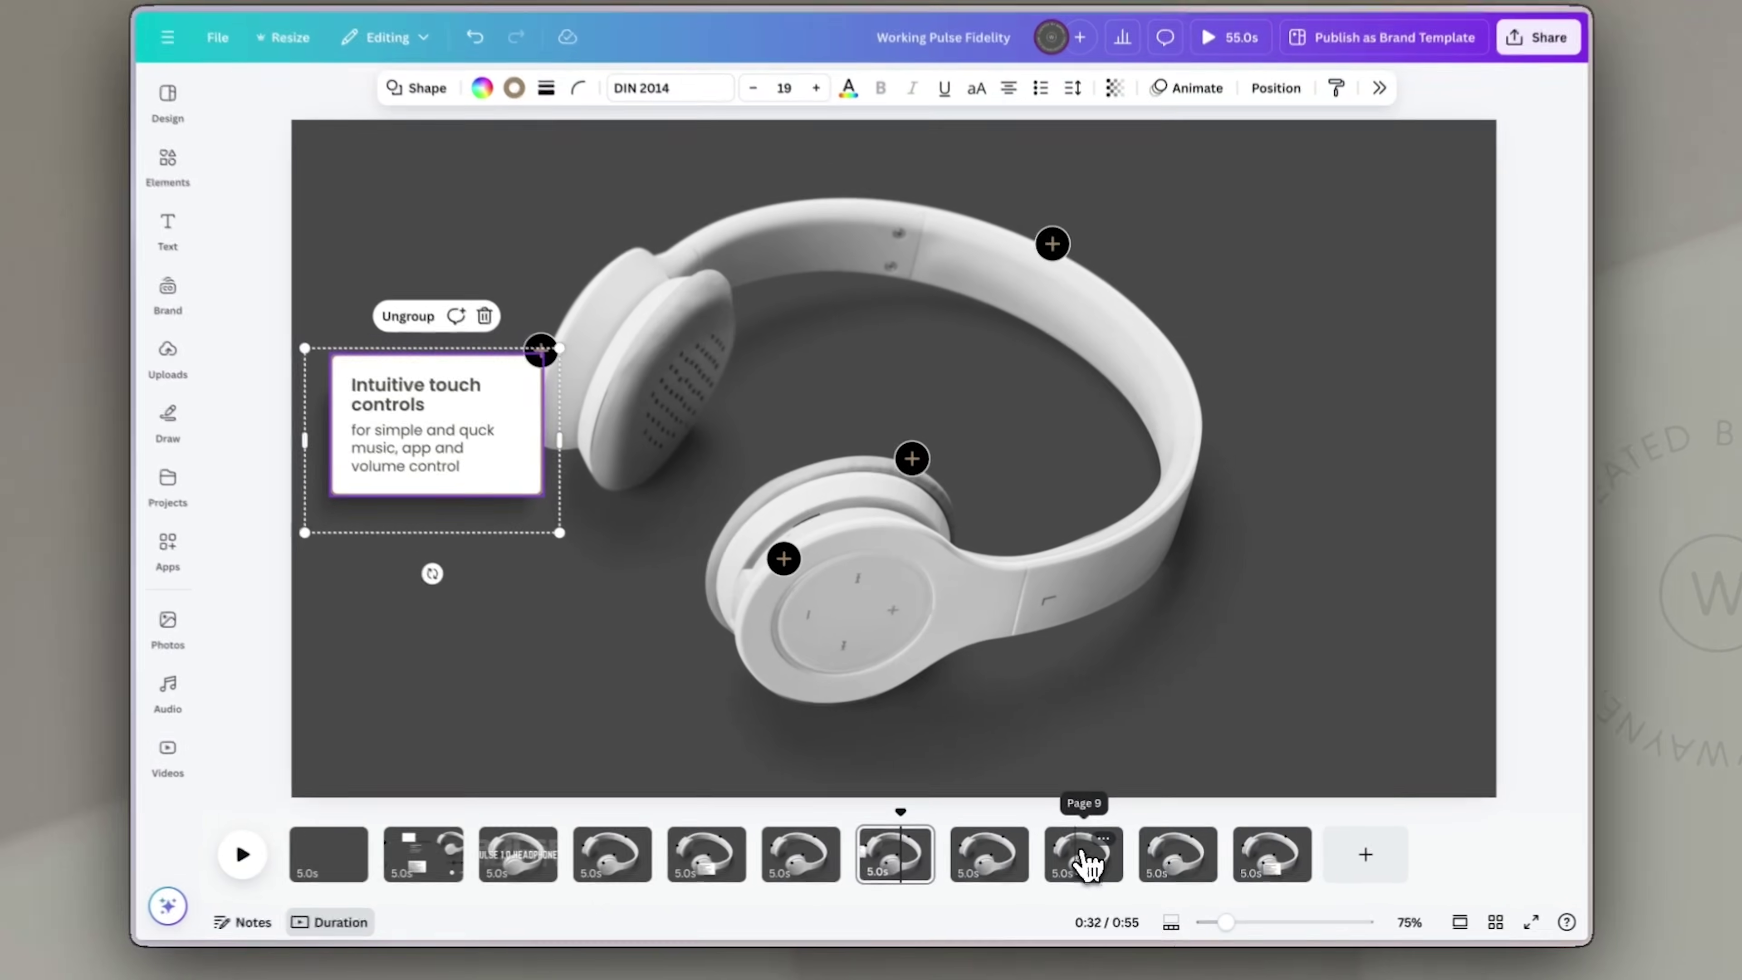
pyautogui.click(1065, 843)
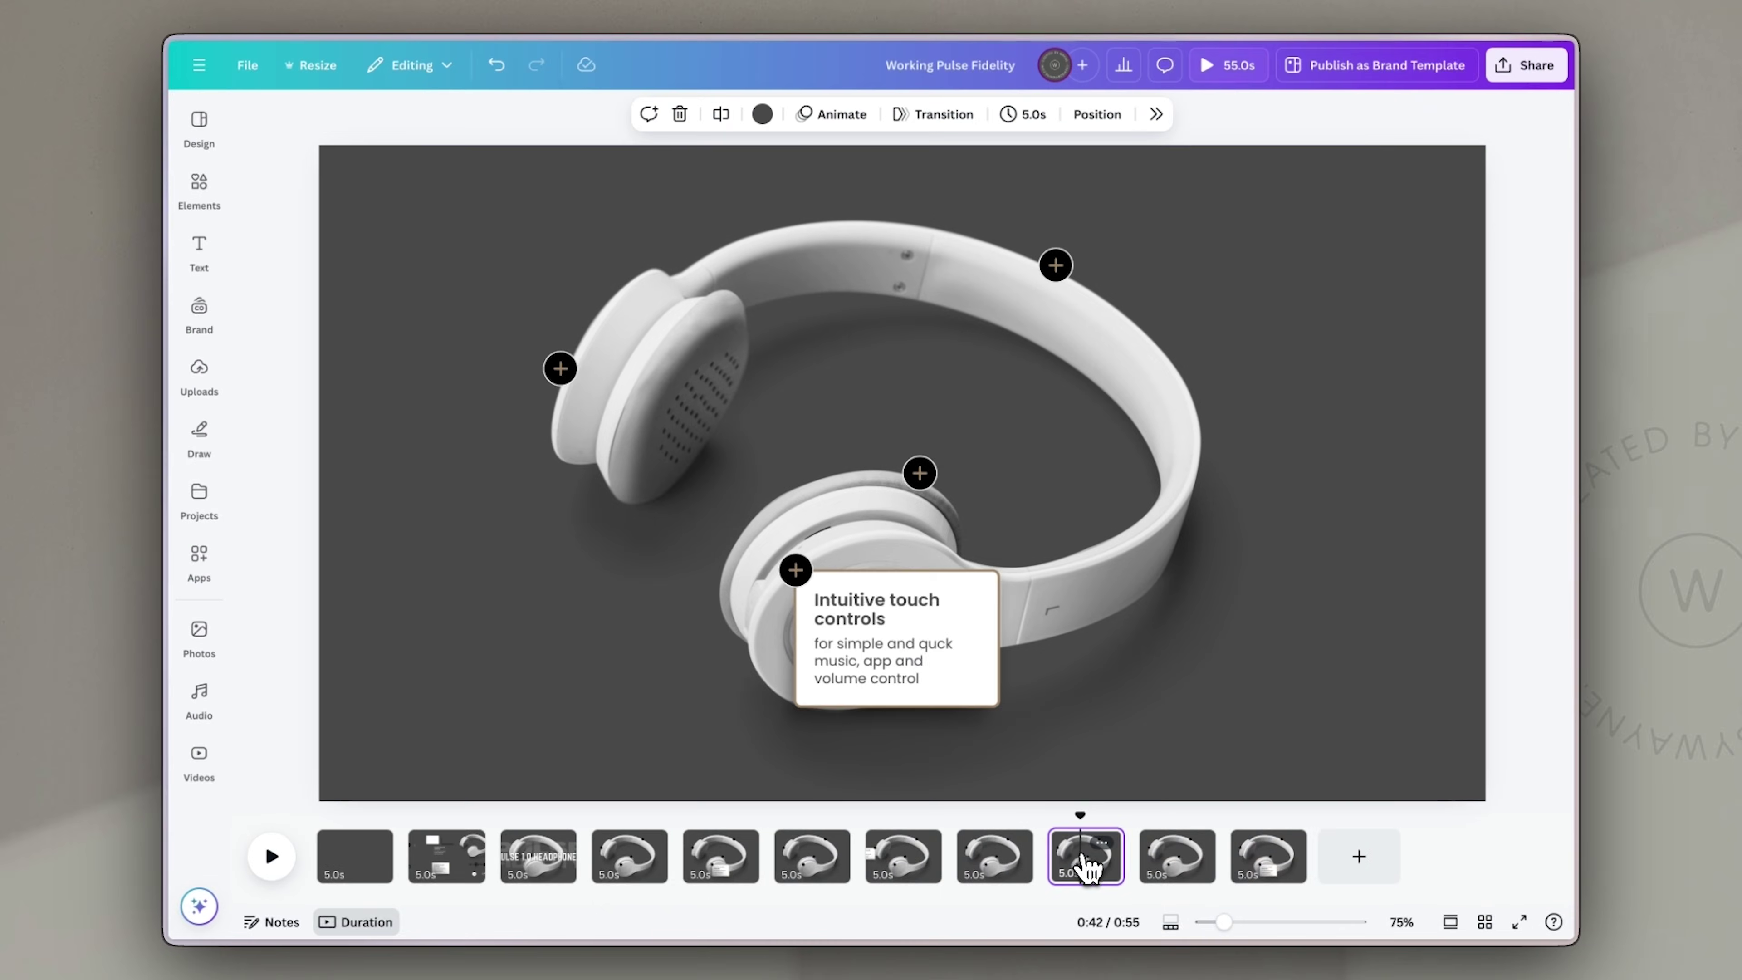
pyautogui.click(932, 539)
pyautogui.moveTo(964, 664); pyautogui.dragTo(1069, 437)
# Step: Move the callout card on page 11 to the plus marker on the headband
pyautogui.click(1246, 857)
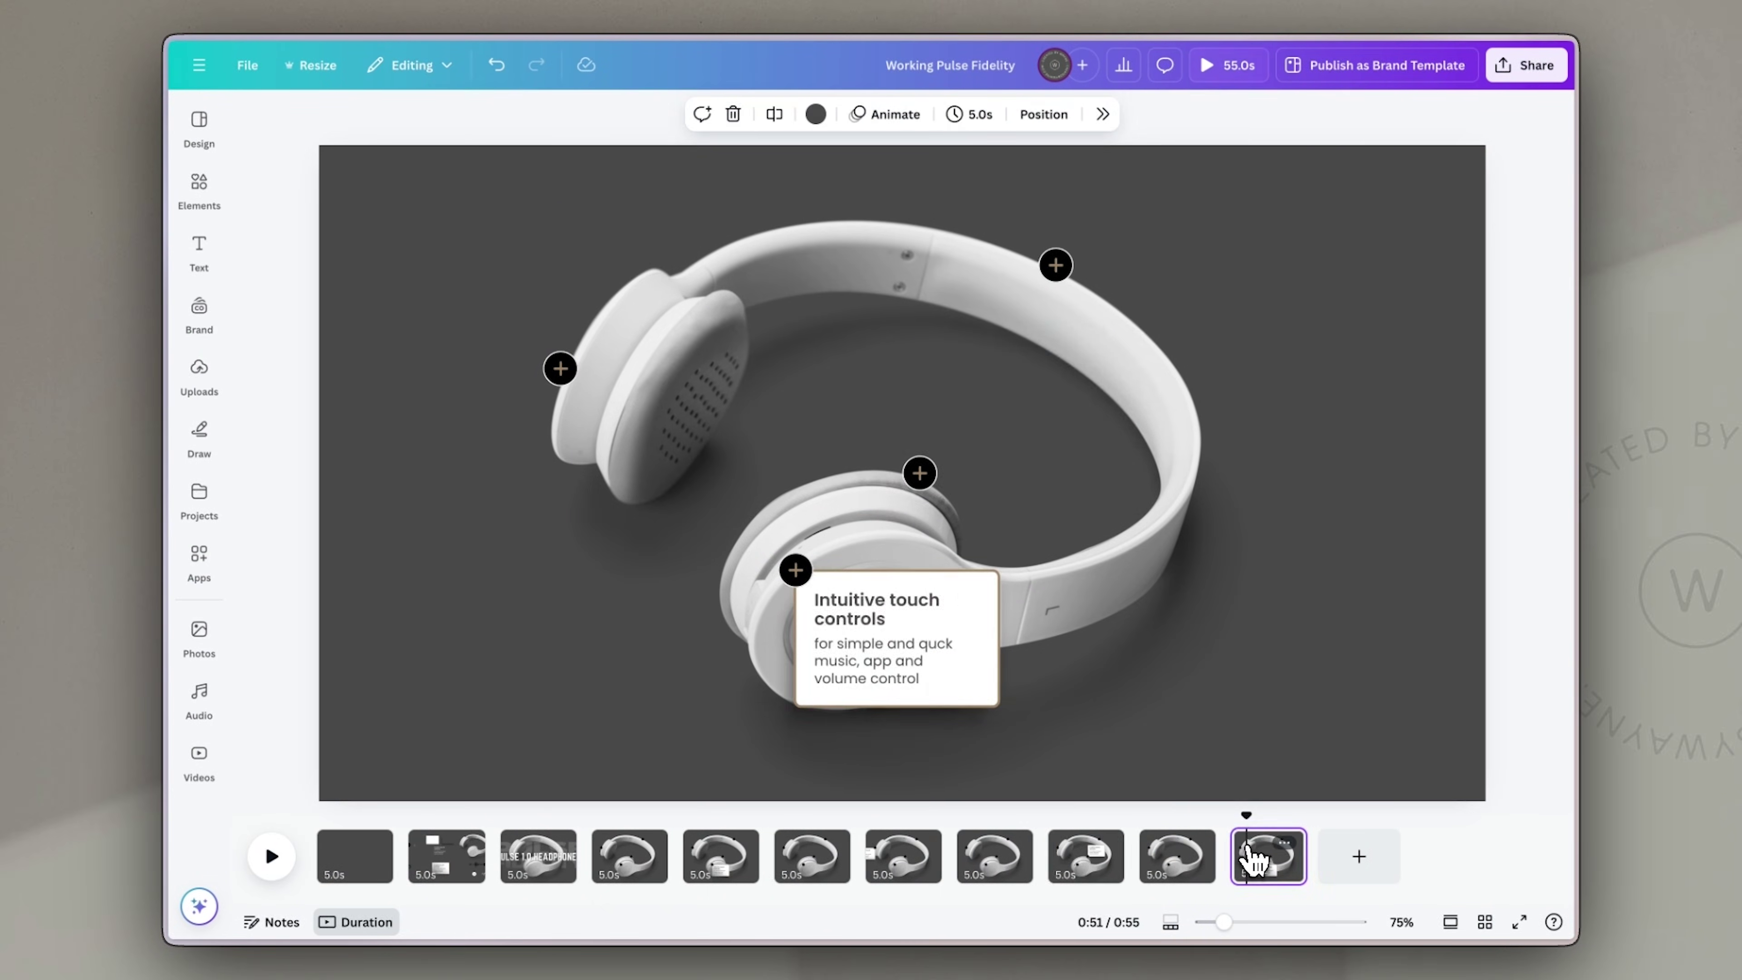
pyautogui.click(1008, 571)
pyautogui.moveTo(938, 658); pyautogui.dragTo(1197, 356)
# Step: Scrub through the timeline from the title page to examine how the marker and callout pages follow each other
pyautogui.moveTo(1248, 807); pyautogui.dragTo(540, 785)
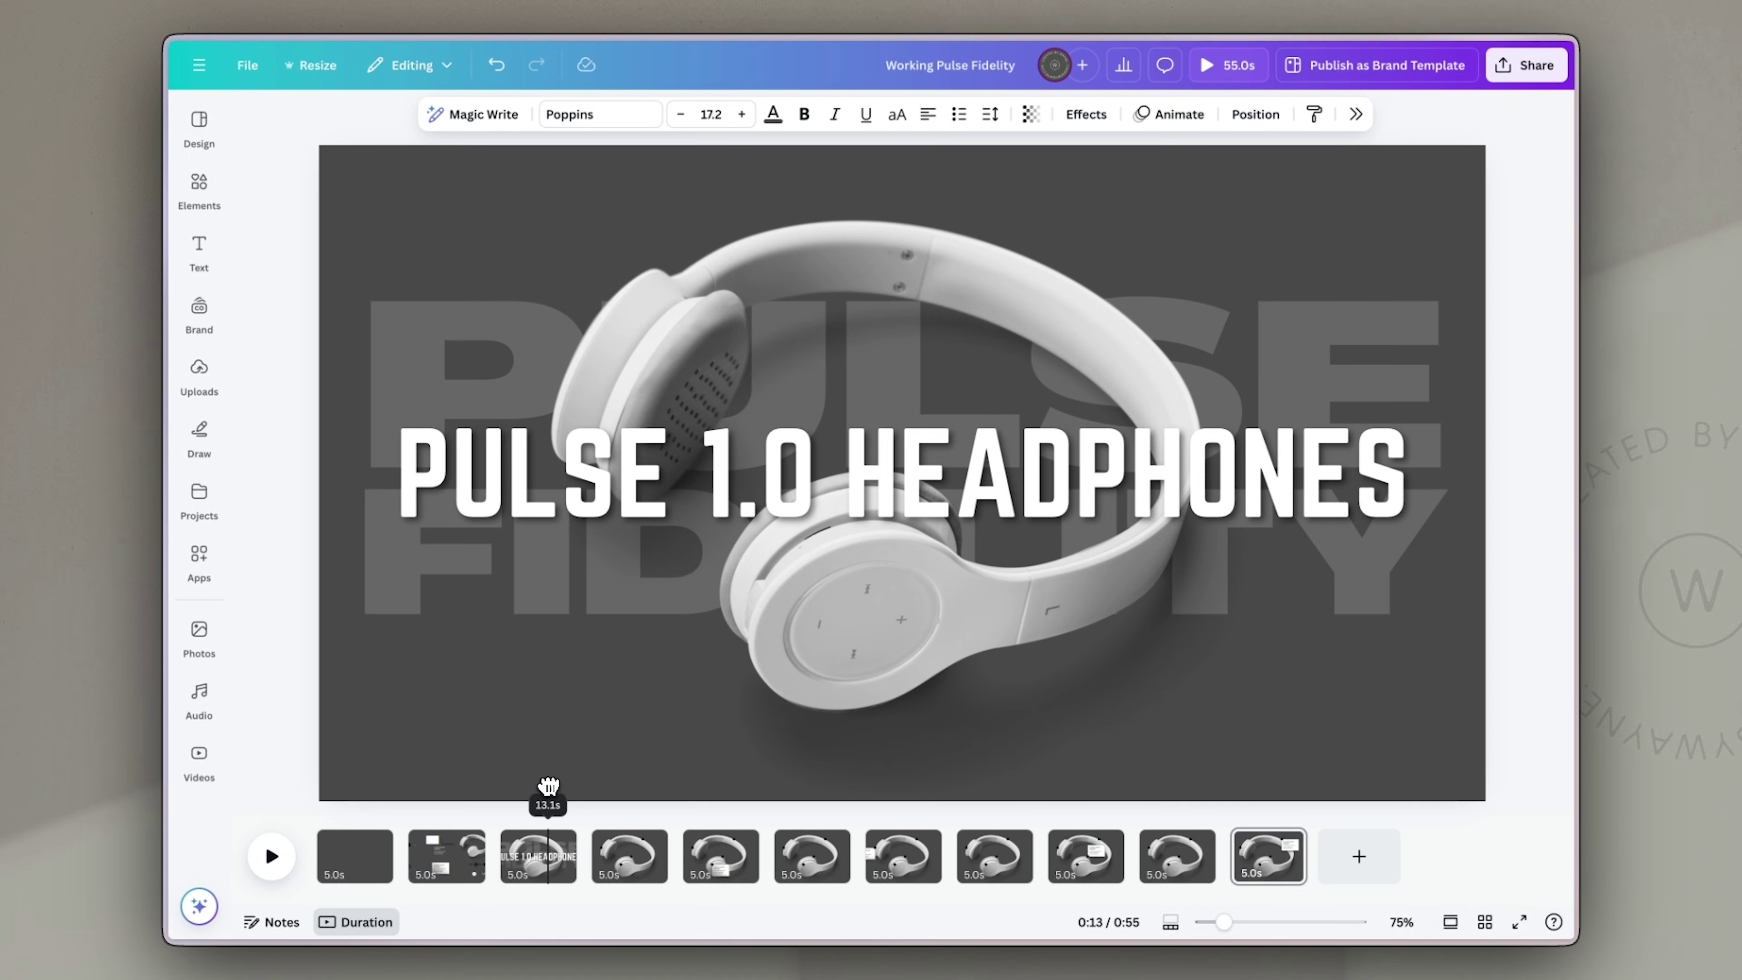
pyautogui.moveTo(573, 796); pyautogui.dragTo(586, 799)
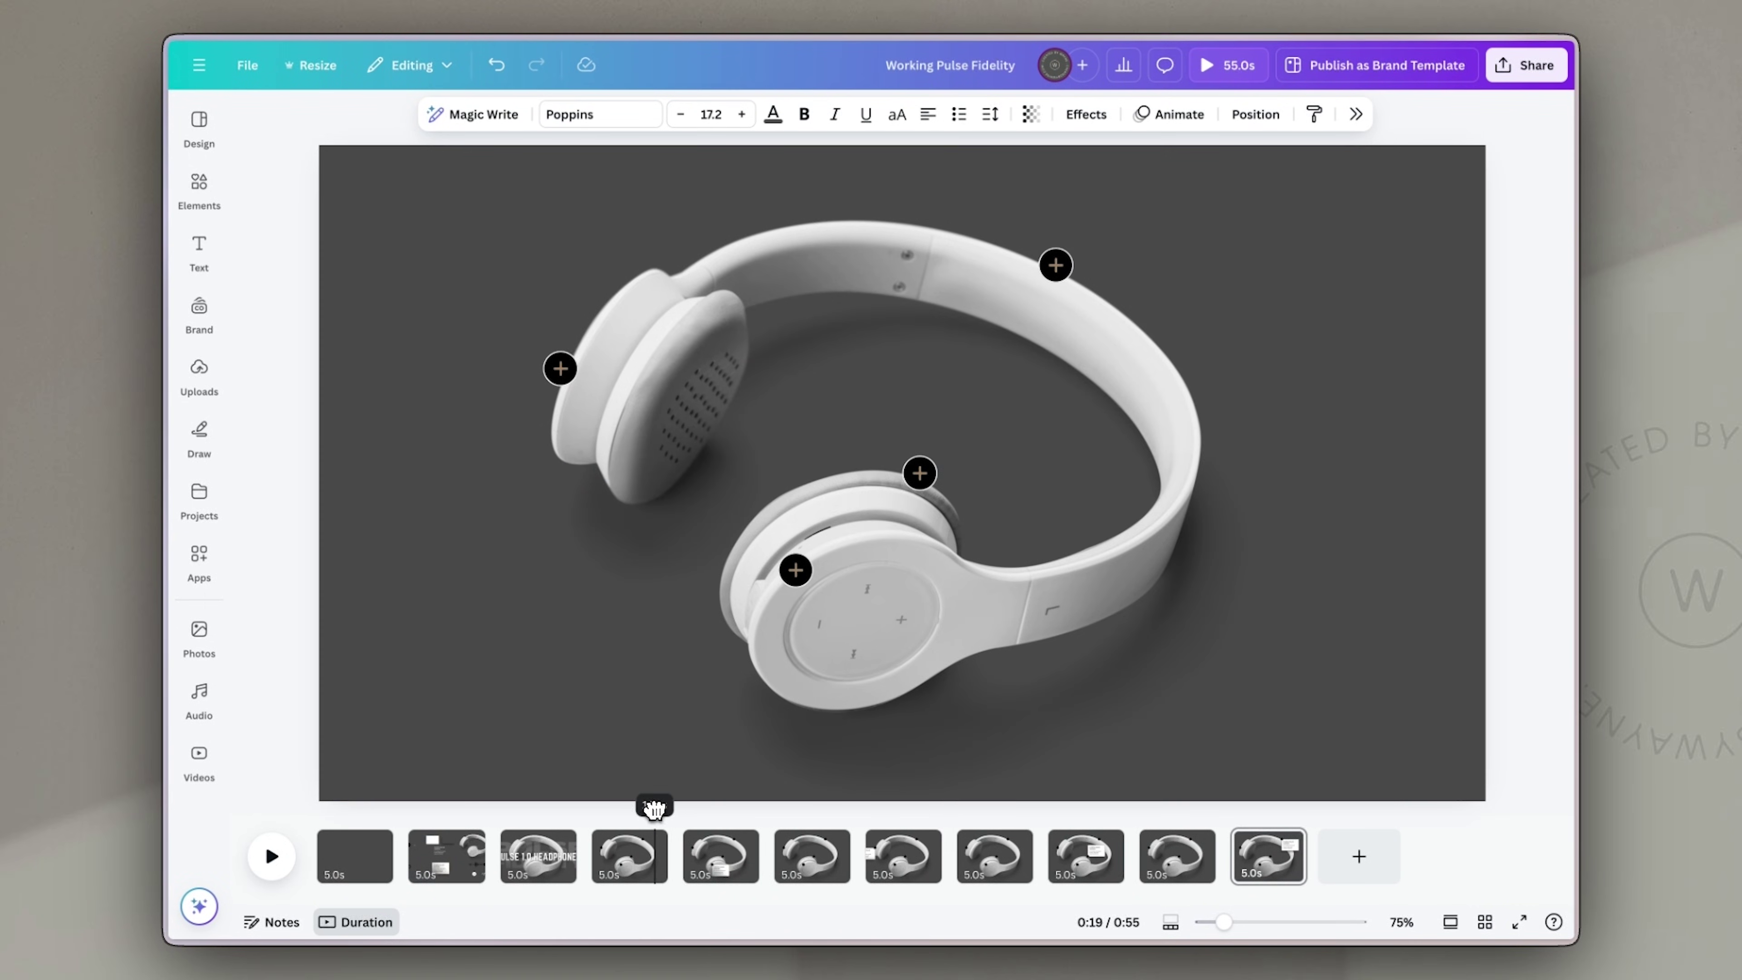
pyautogui.moveTo(657, 810); pyautogui.dragTo(670, 814)
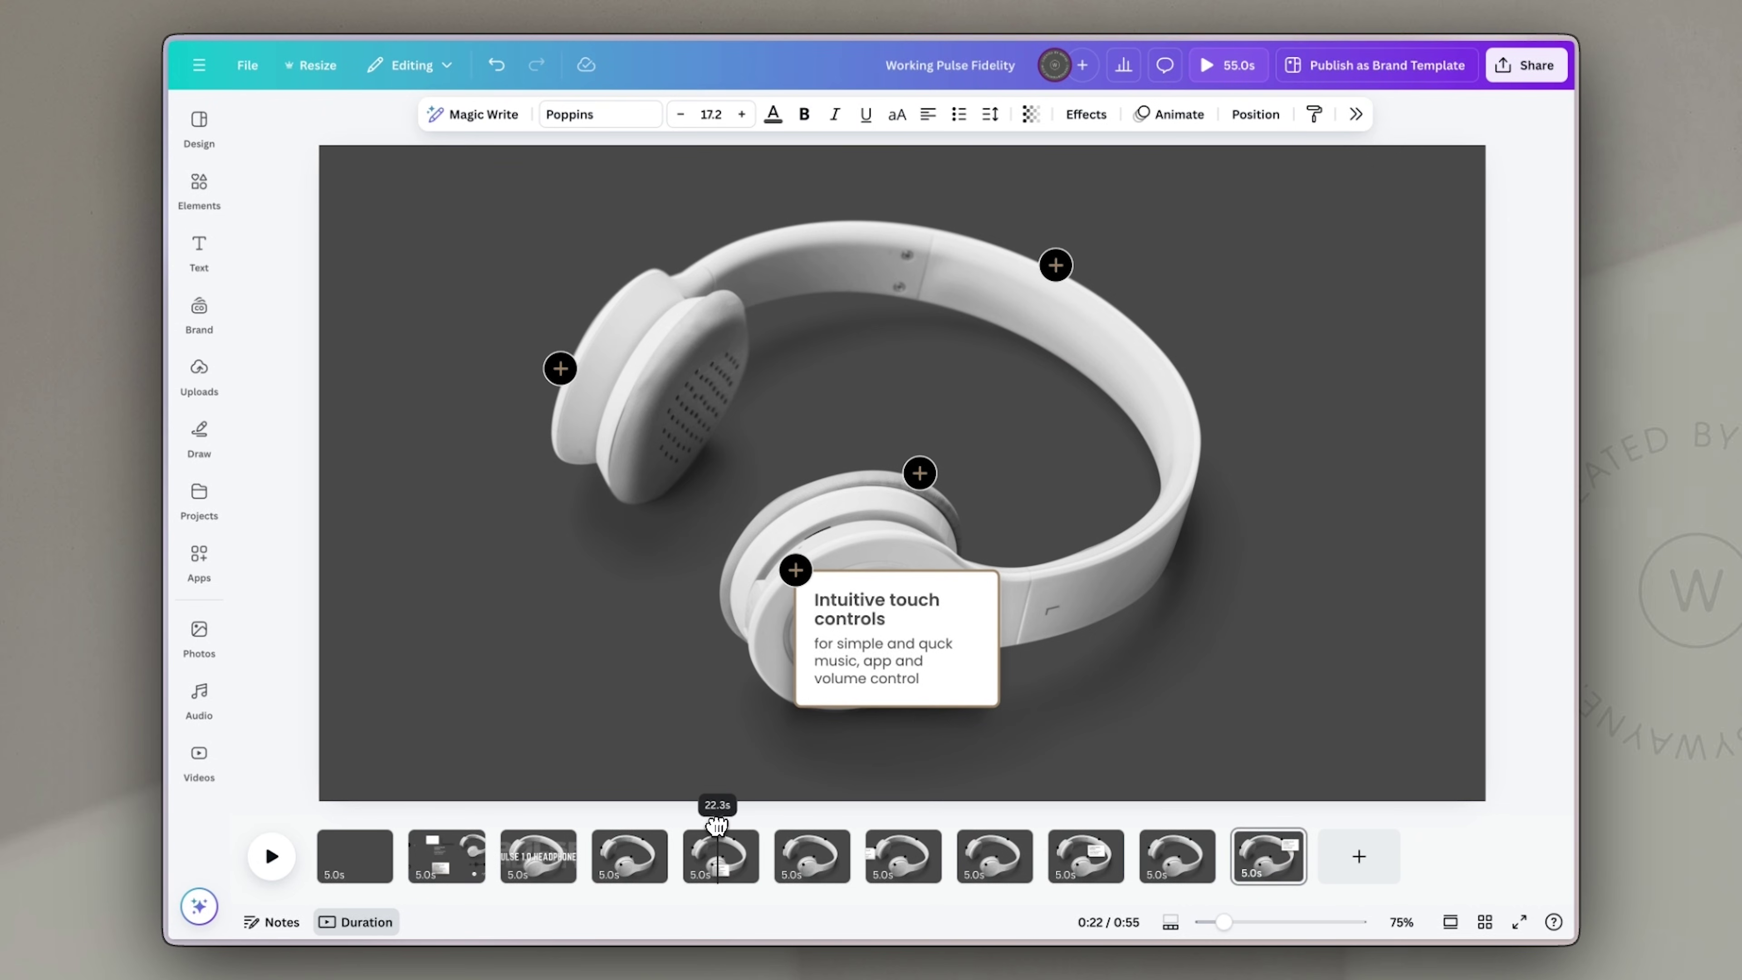
pyautogui.moveTo(757, 836)
pyautogui.mouseDown()
pyautogui.moveTo(994, 900)
pyautogui.moveTo(1250, 909)
pyautogui.mouseUp()
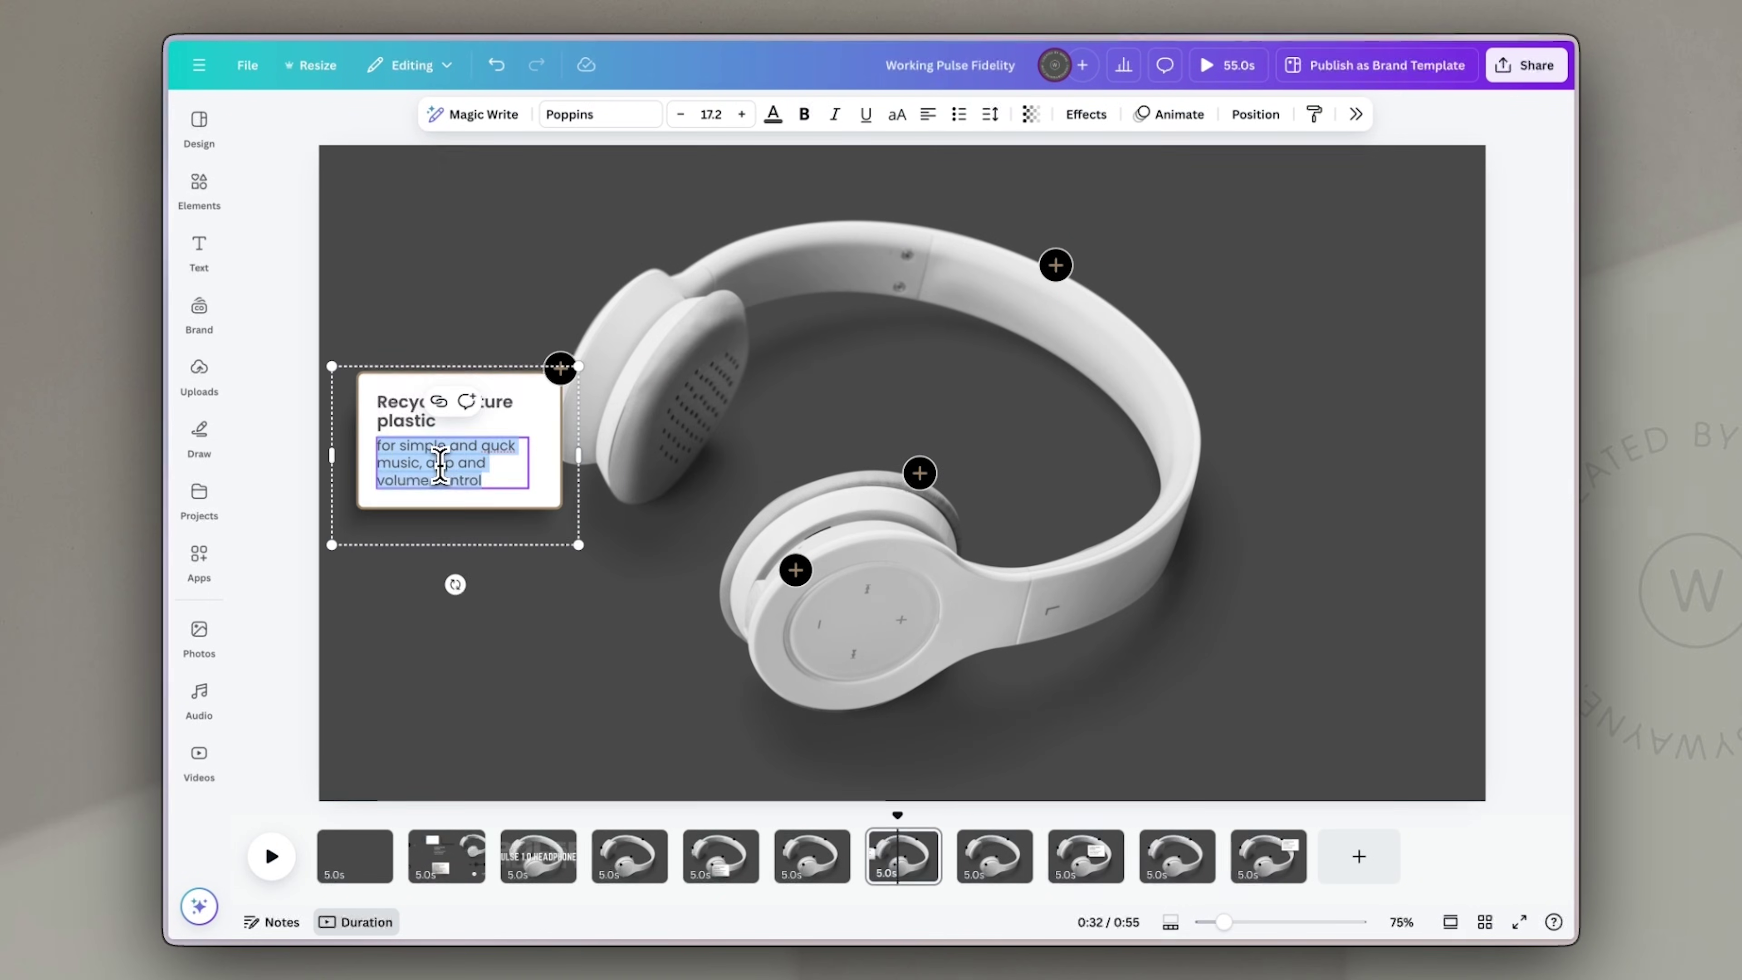
# Step: Rewrite the copied callout cards' texts, using "Padded headband" and "made from firm but flexible polymer fibre" on the last page
pyautogui.write('made from')
pyautogui.tripleClick(416, 401)
pyautogui.write('Robust')
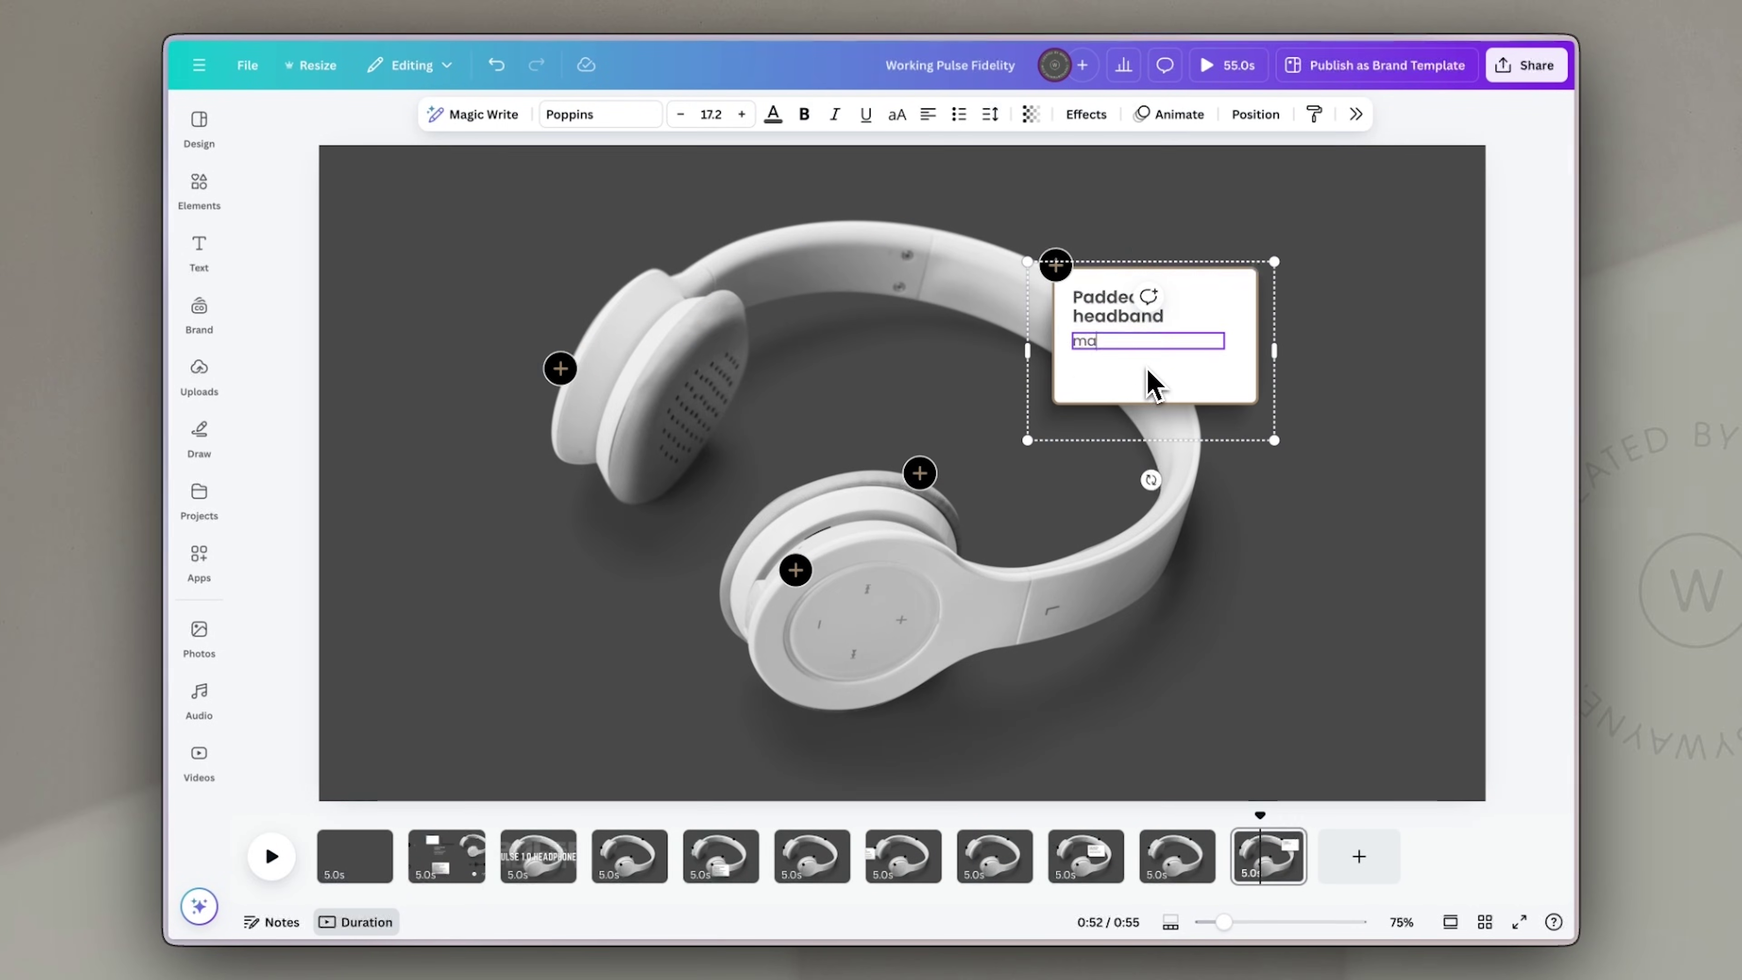
pyautogui.click(1370, 467)
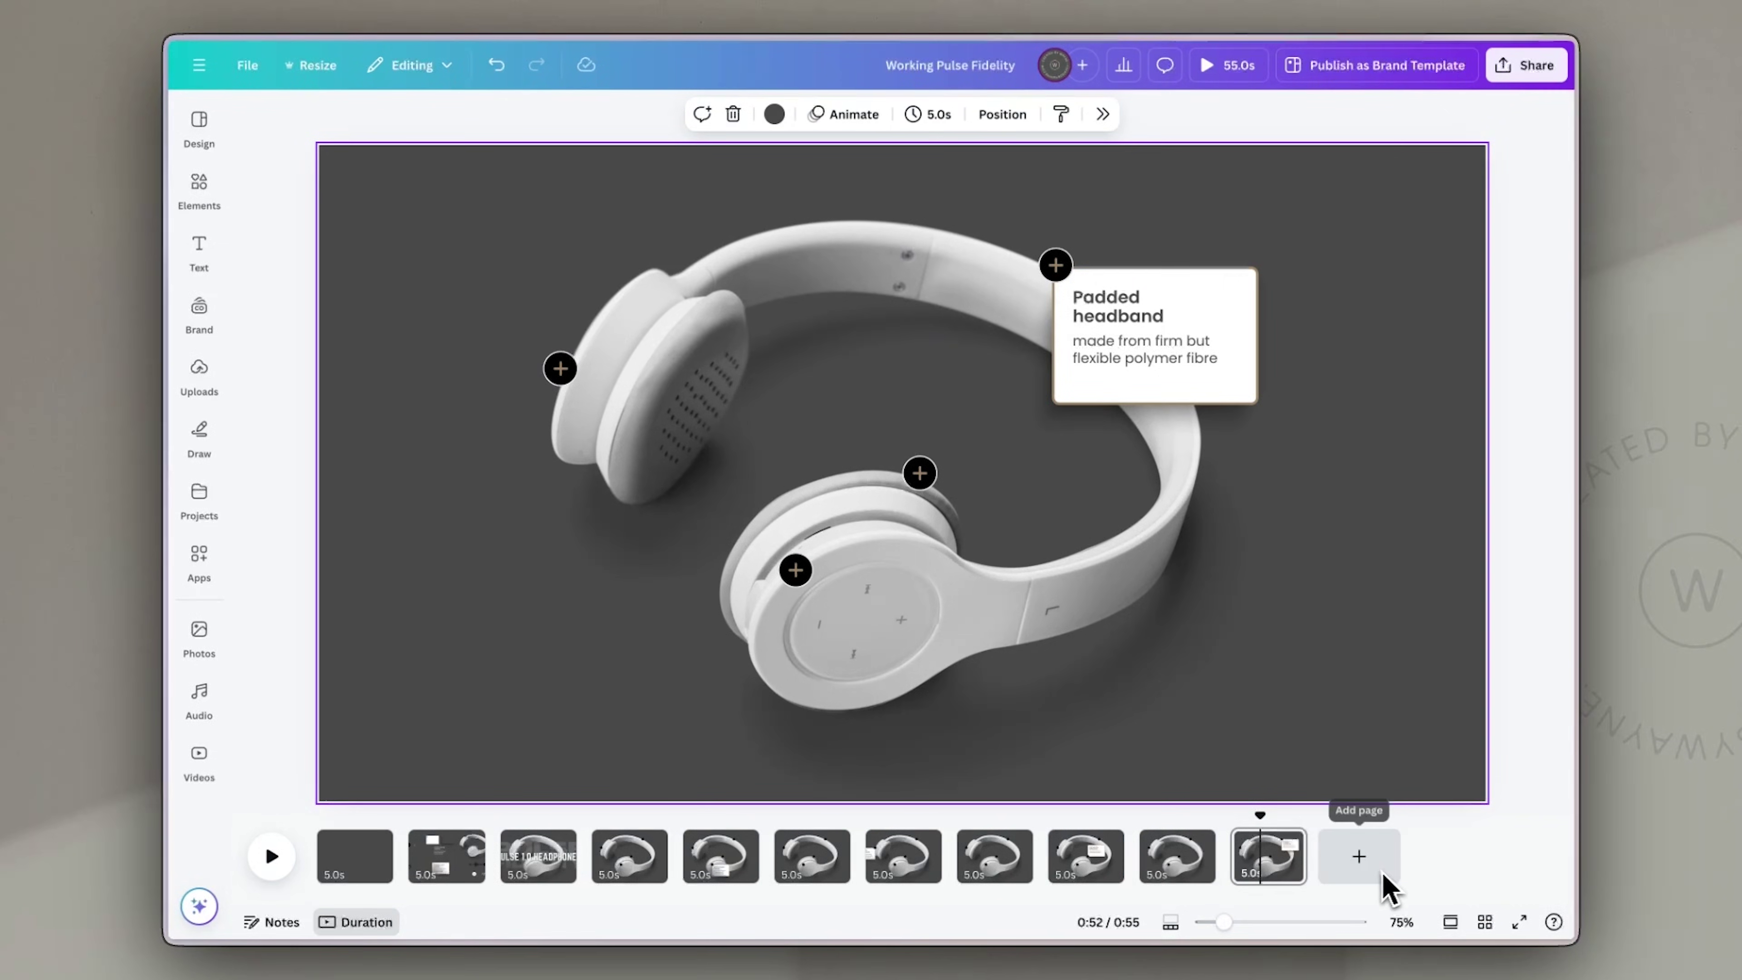
# Step: Duplicate the "PULSE 1.0 HEADPHONES" title page and move the copy to the end of the presentation
pyautogui.click(549, 871)
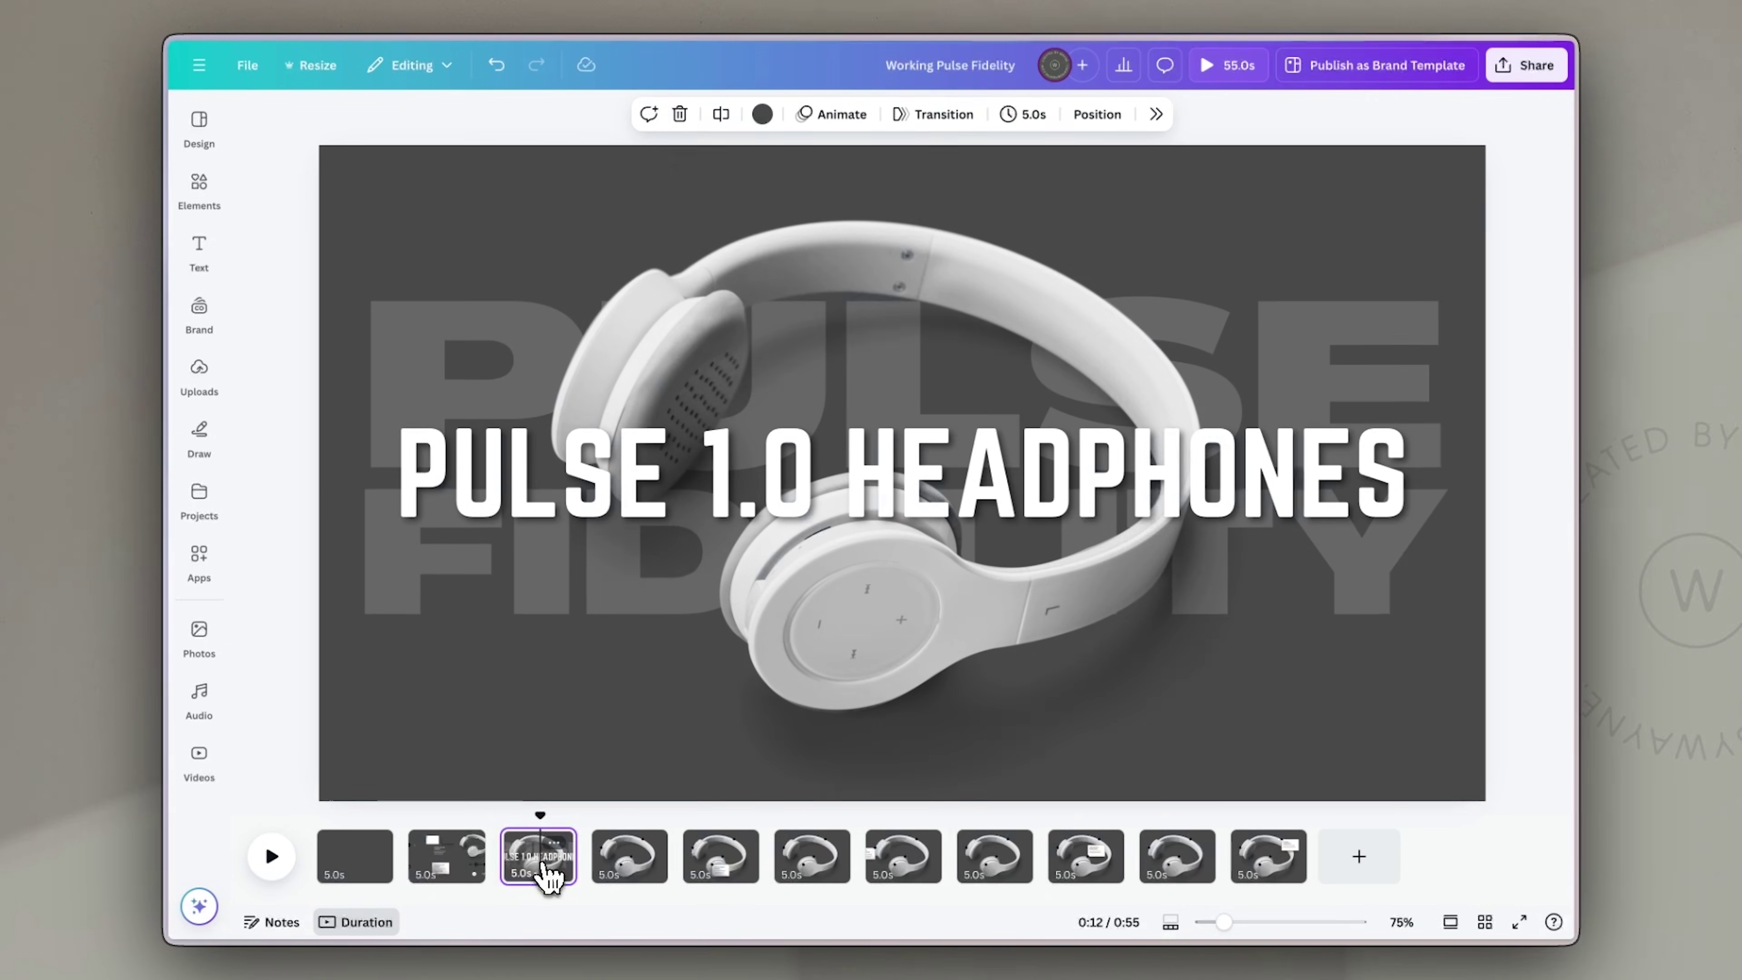
pyautogui.hotkey('ctrl', 'd')
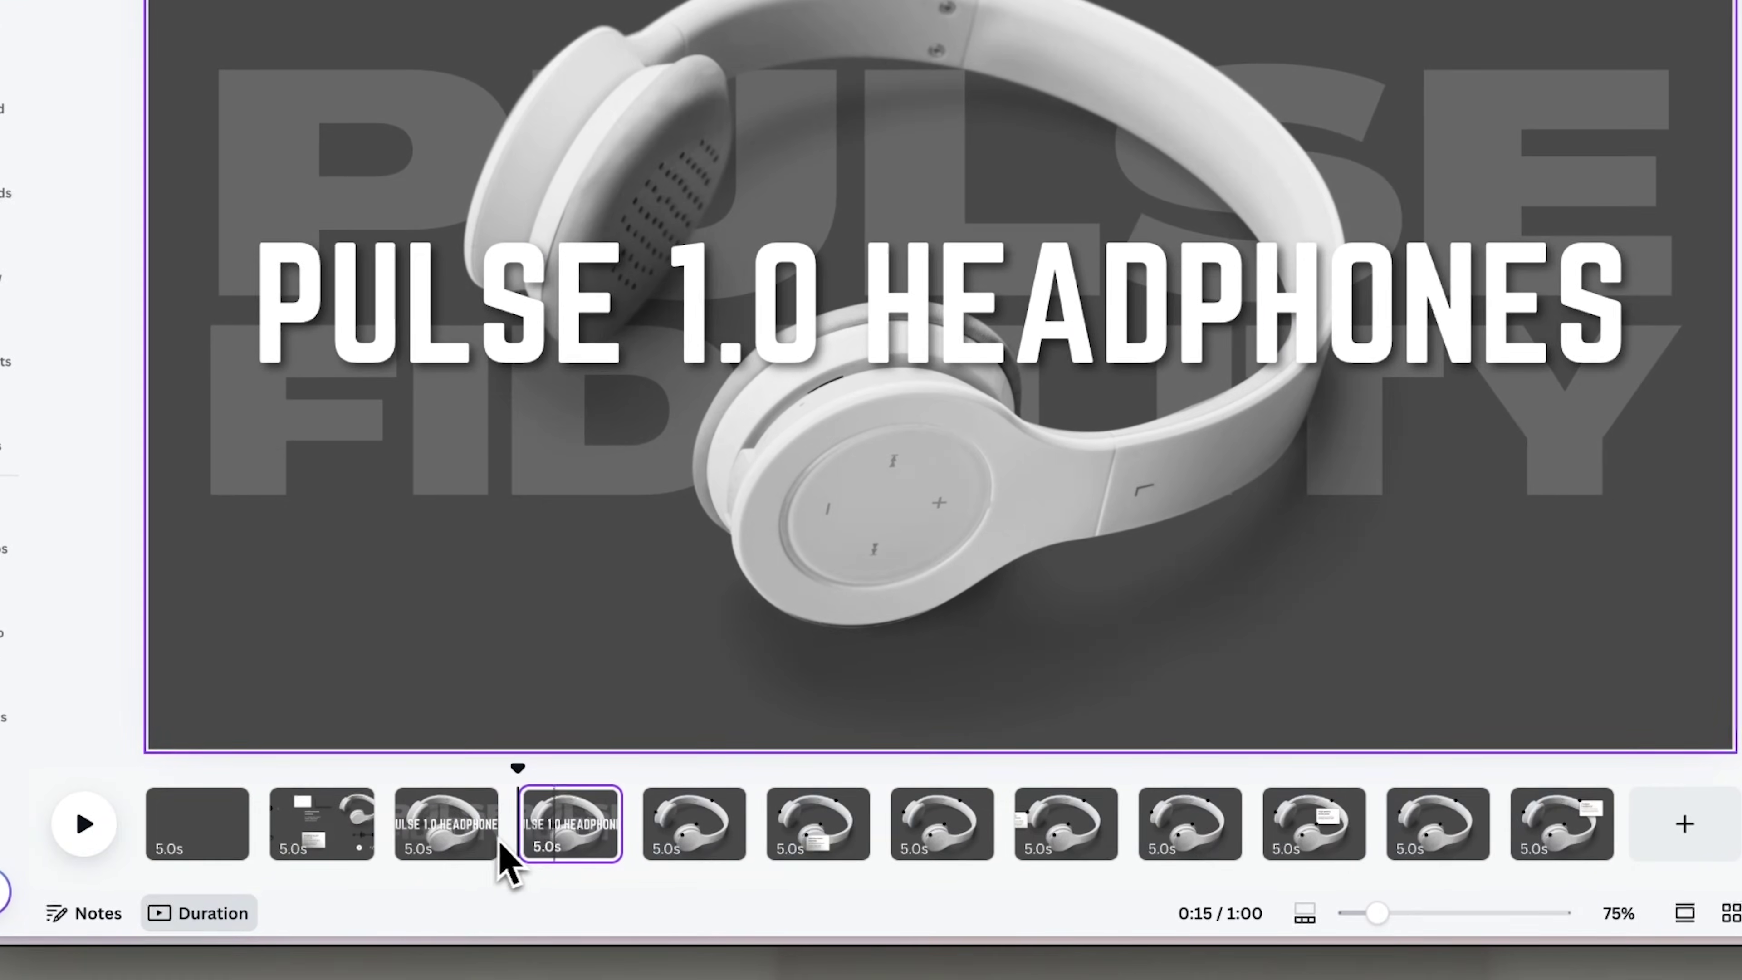
pyautogui.moveTo(630, 858); pyautogui.dragTo(1369, 863)
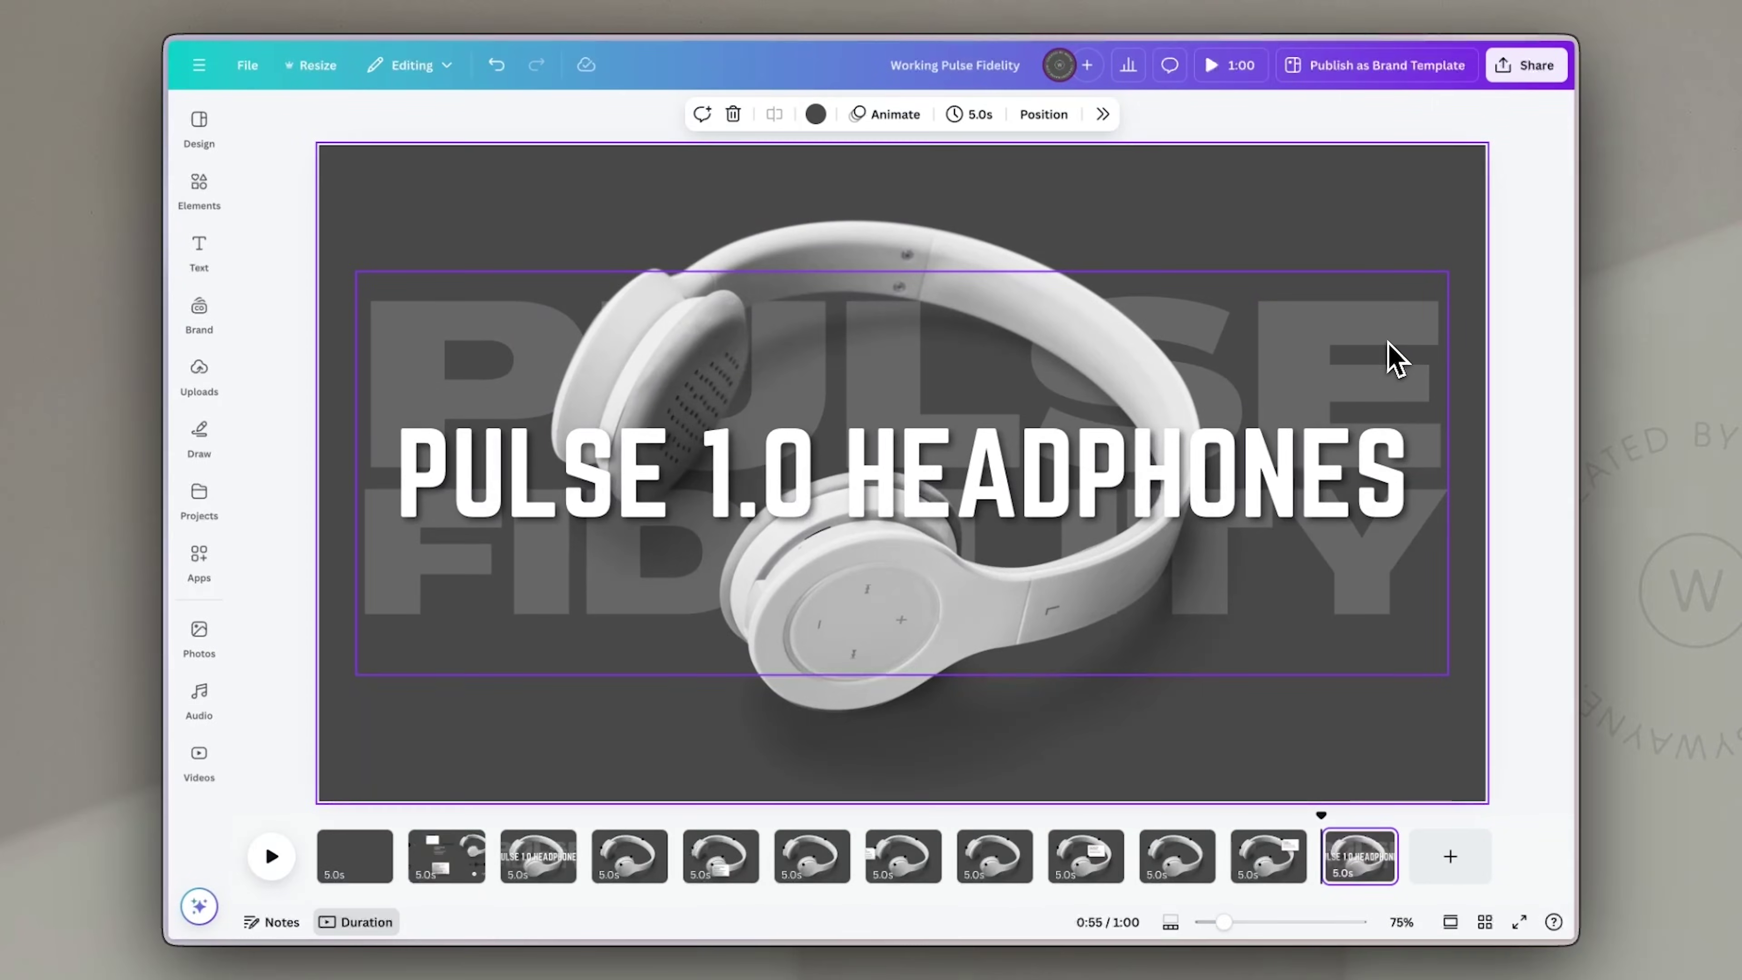
# Step: Replace the last page's faded "PULSE FIDELITY" title with "GET YOUR NOW" in non-bold type and shift it up behind the headphones
pyautogui.click(1397, 351)
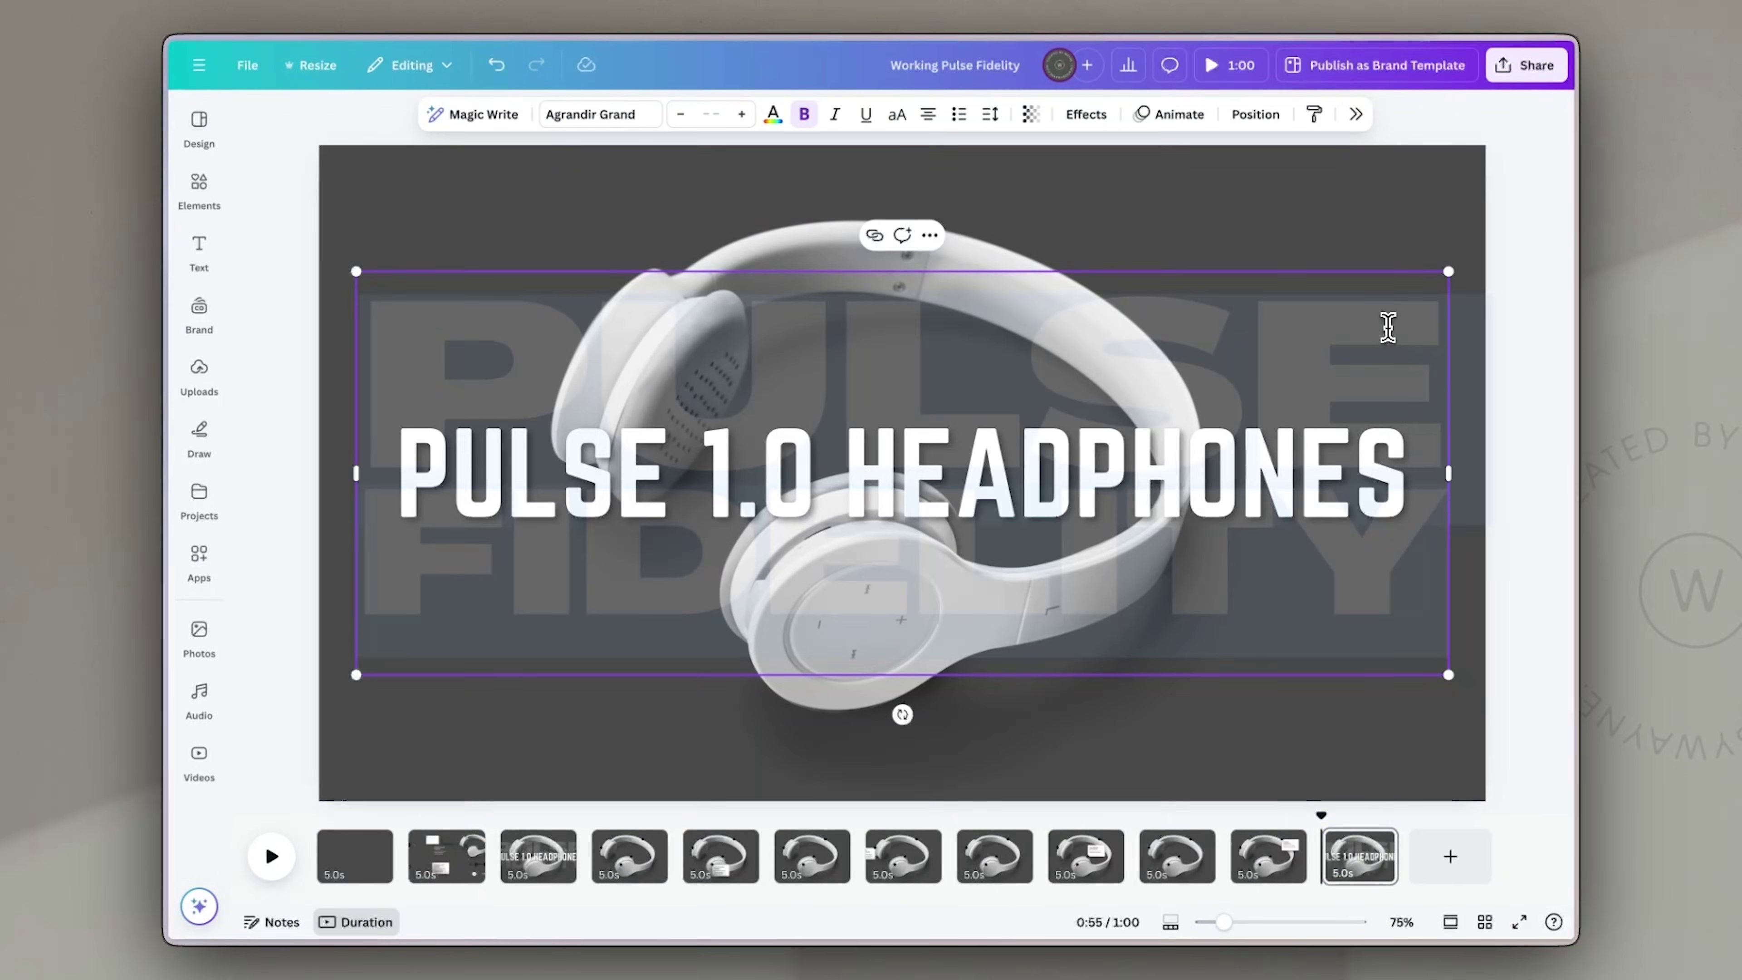
pyautogui.hotkey('ctrl', 'z')
pyautogui.hotkey('ctrl', 'z')
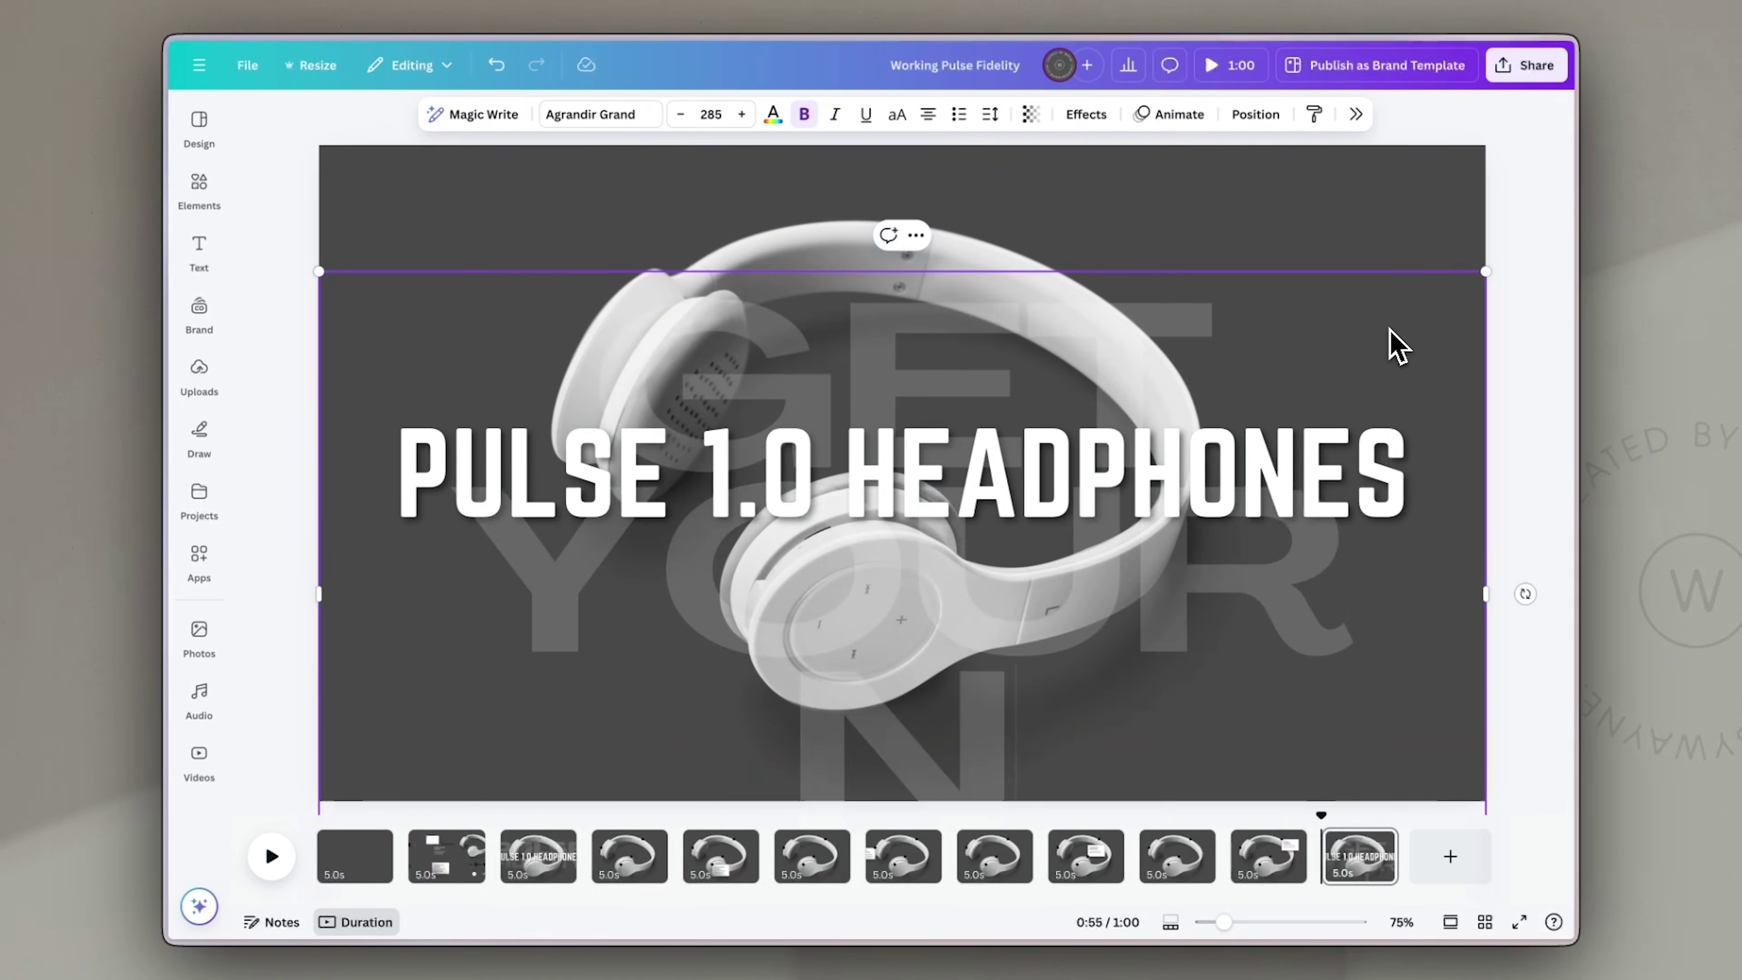
pyautogui.moveTo(1376, 348); pyautogui.dragTo(1378, 247)
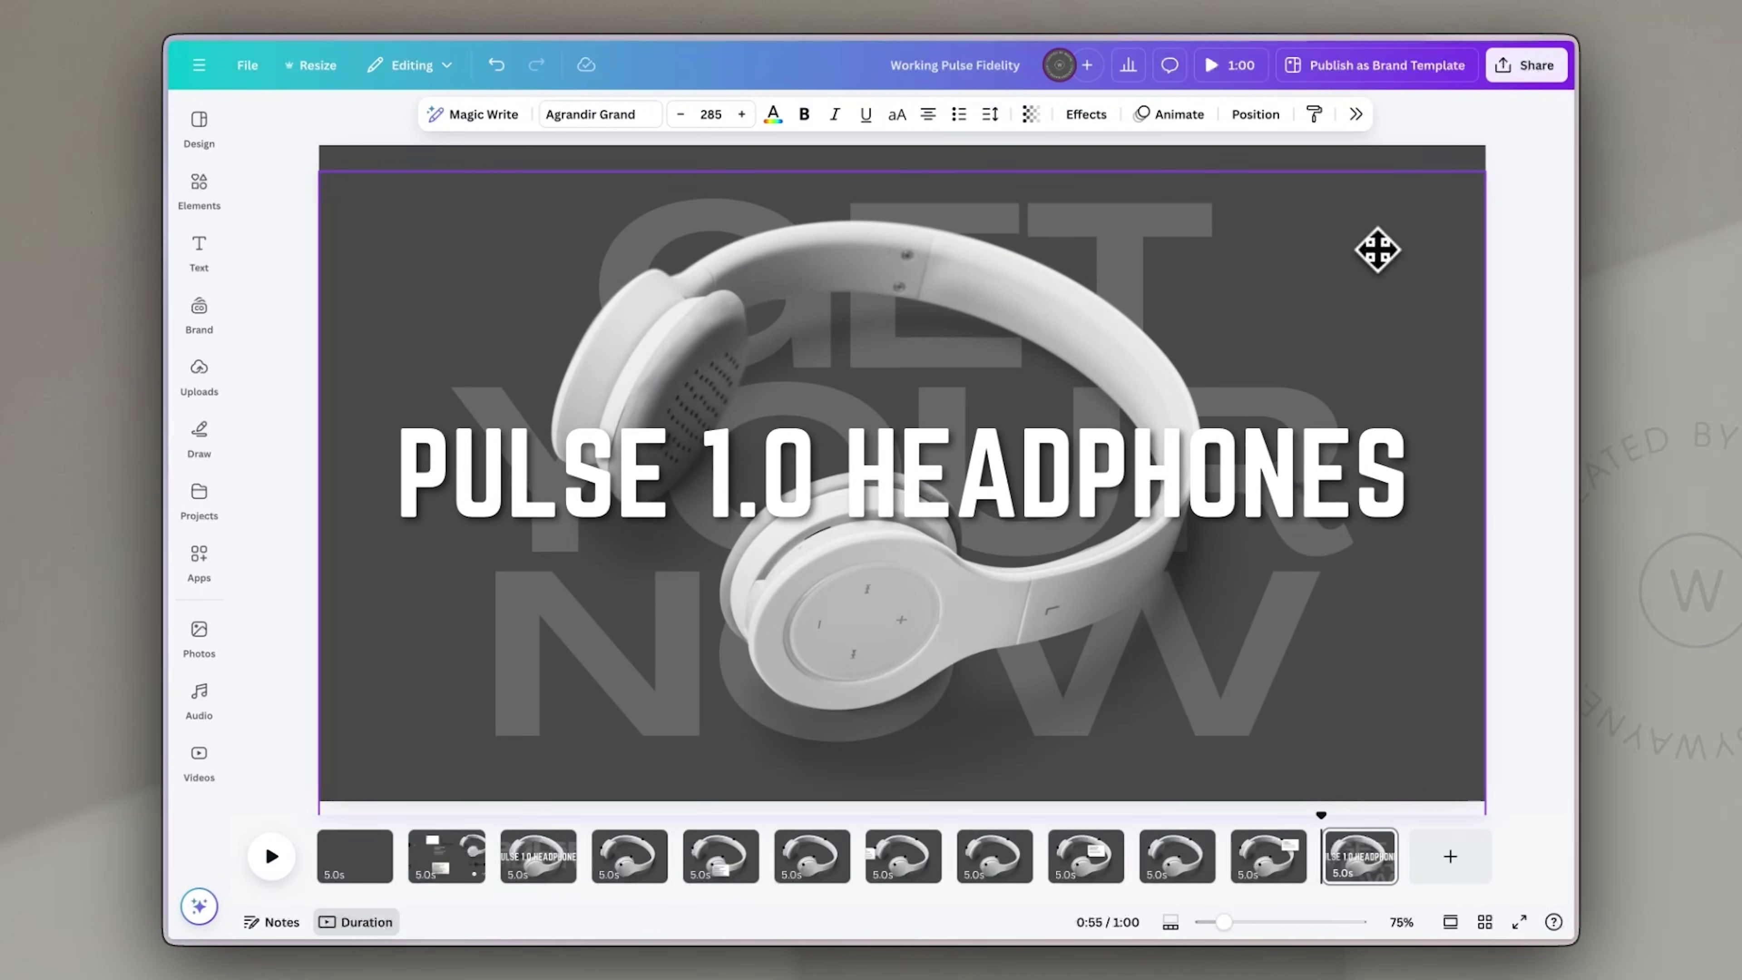
# Step: Shrink the last page's headphones and centre them near the top, then reduce "PULSE 1.0 HEADPHONES" to about size 94.3 and centre it underneath
pyautogui.click(1074, 321)
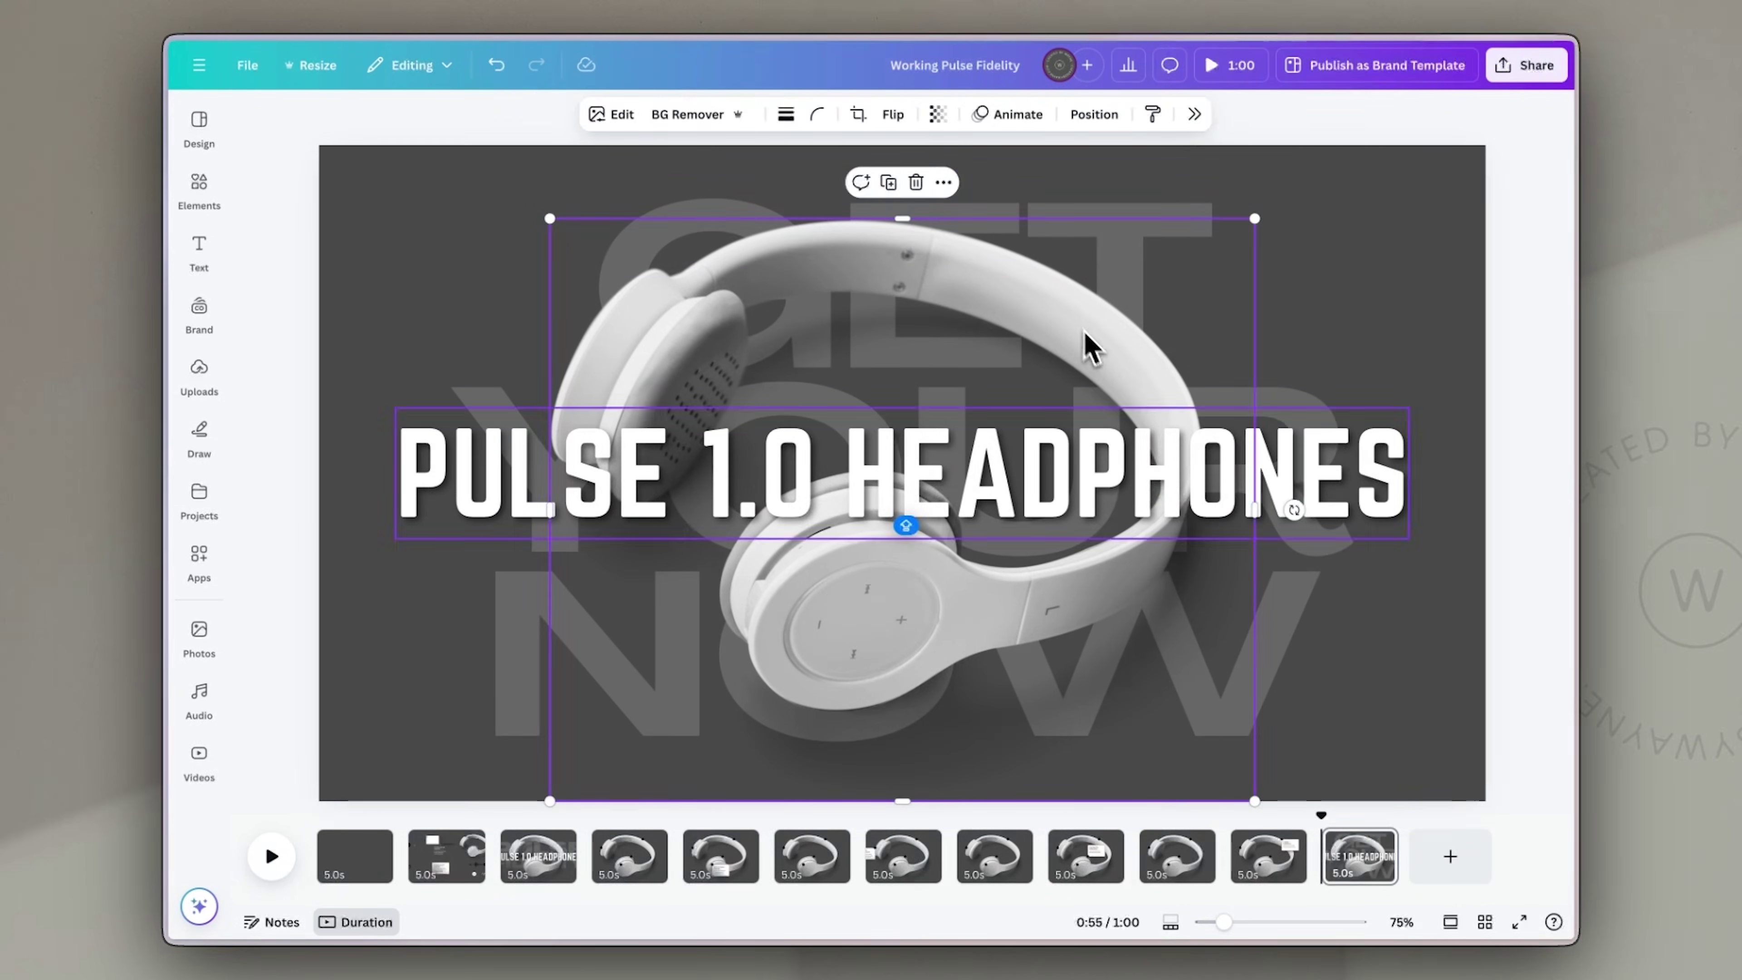
pyautogui.moveTo(1259, 803); pyautogui.dragTo(973, 650)
pyautogui.moveTo(885, 377); pyautogui.dragTo(999, 295)
pyautogui.moveTo(1389, 477); pyautogui.dragTo(1400, 640)
pyautogui.moveTo(1423, 576); pyautogui.dragTo(1105, 610)
pyautogui.moveTo(1015, 662); pyautogui.dragTo(1166, 662)
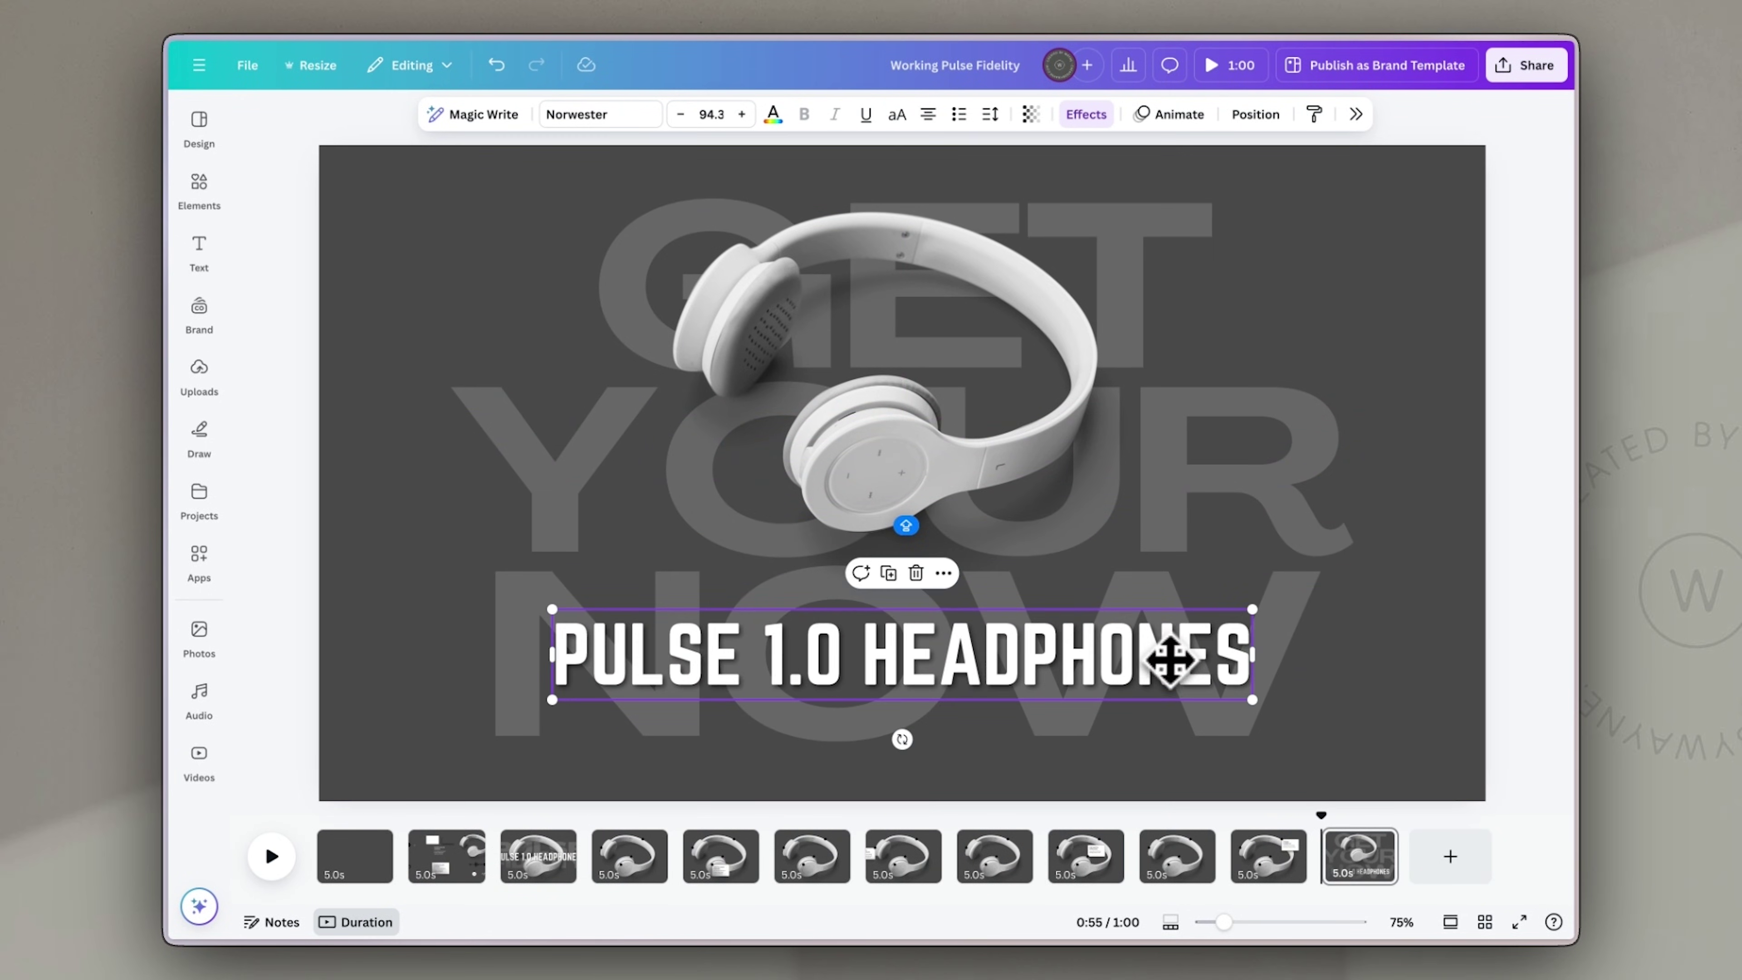
# Step: Widen the "PULSE 1.0 HEADPHONES" text's letter spacing to 177 and reduce its font size to 65.3
pyautogui.click(990, 114)
pyautogui.moveTo(927, 183); pyautogui.dragTo(946, 184)
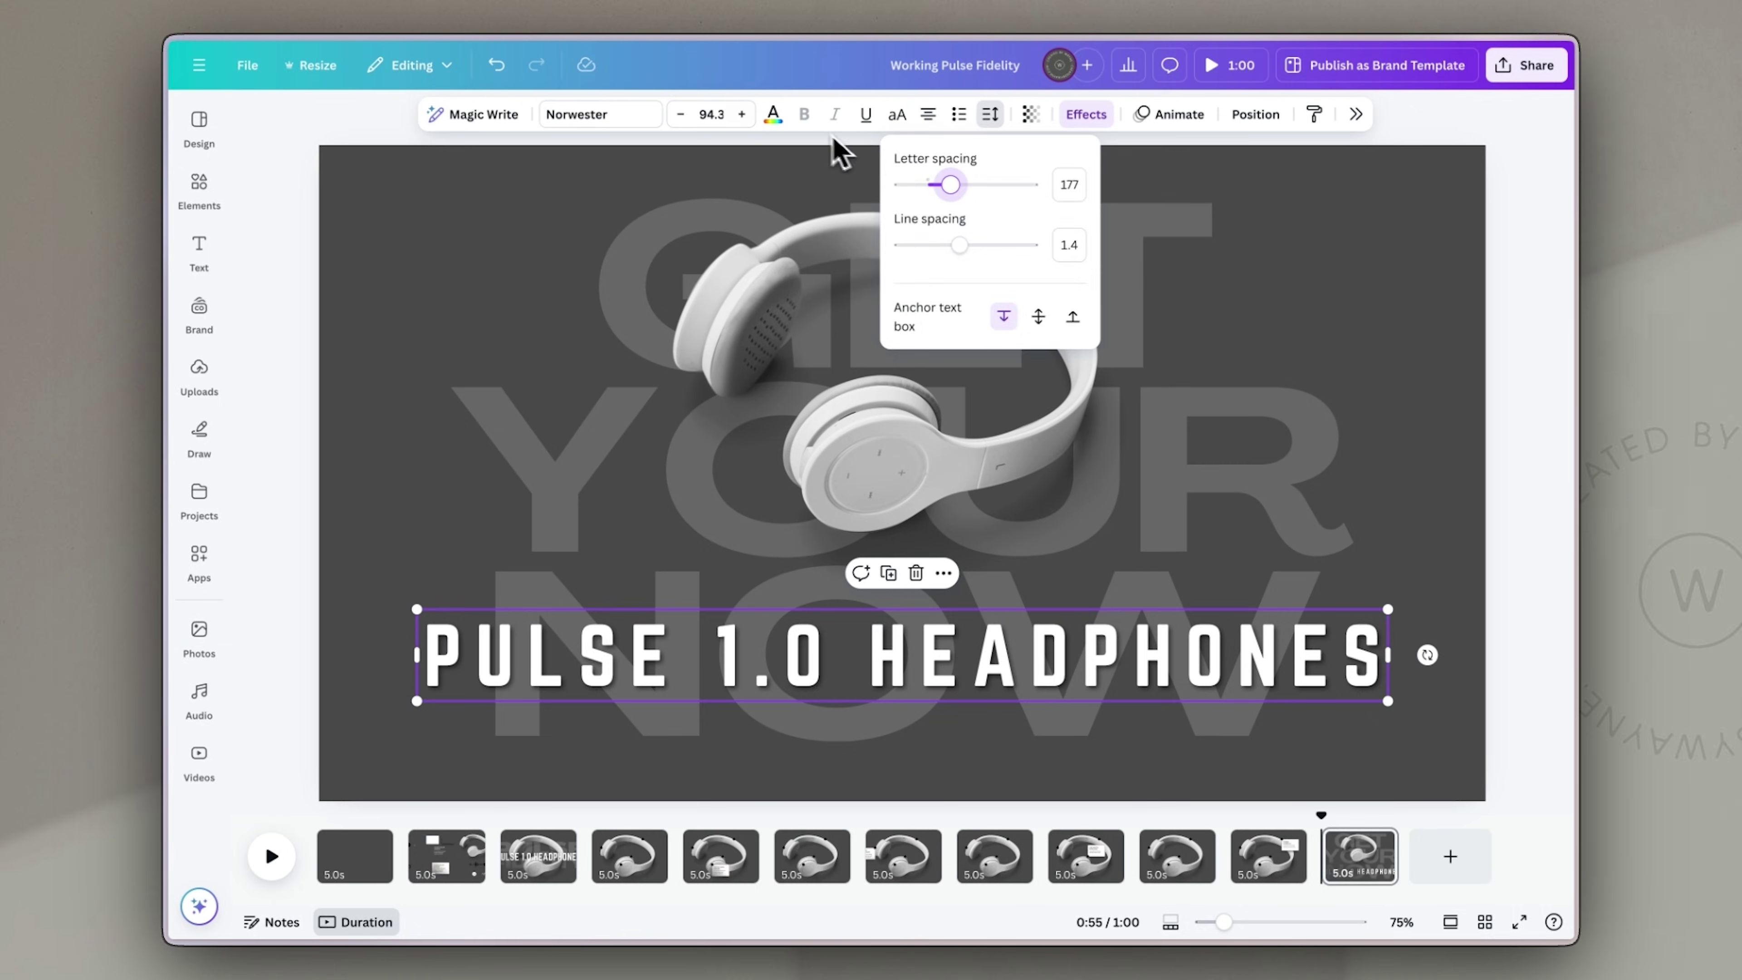
pyautogui.click(681, 114)
pyautogui.click(680, 114)
pyautogui.click(681, 114)
pyautogui.click(681, 114)
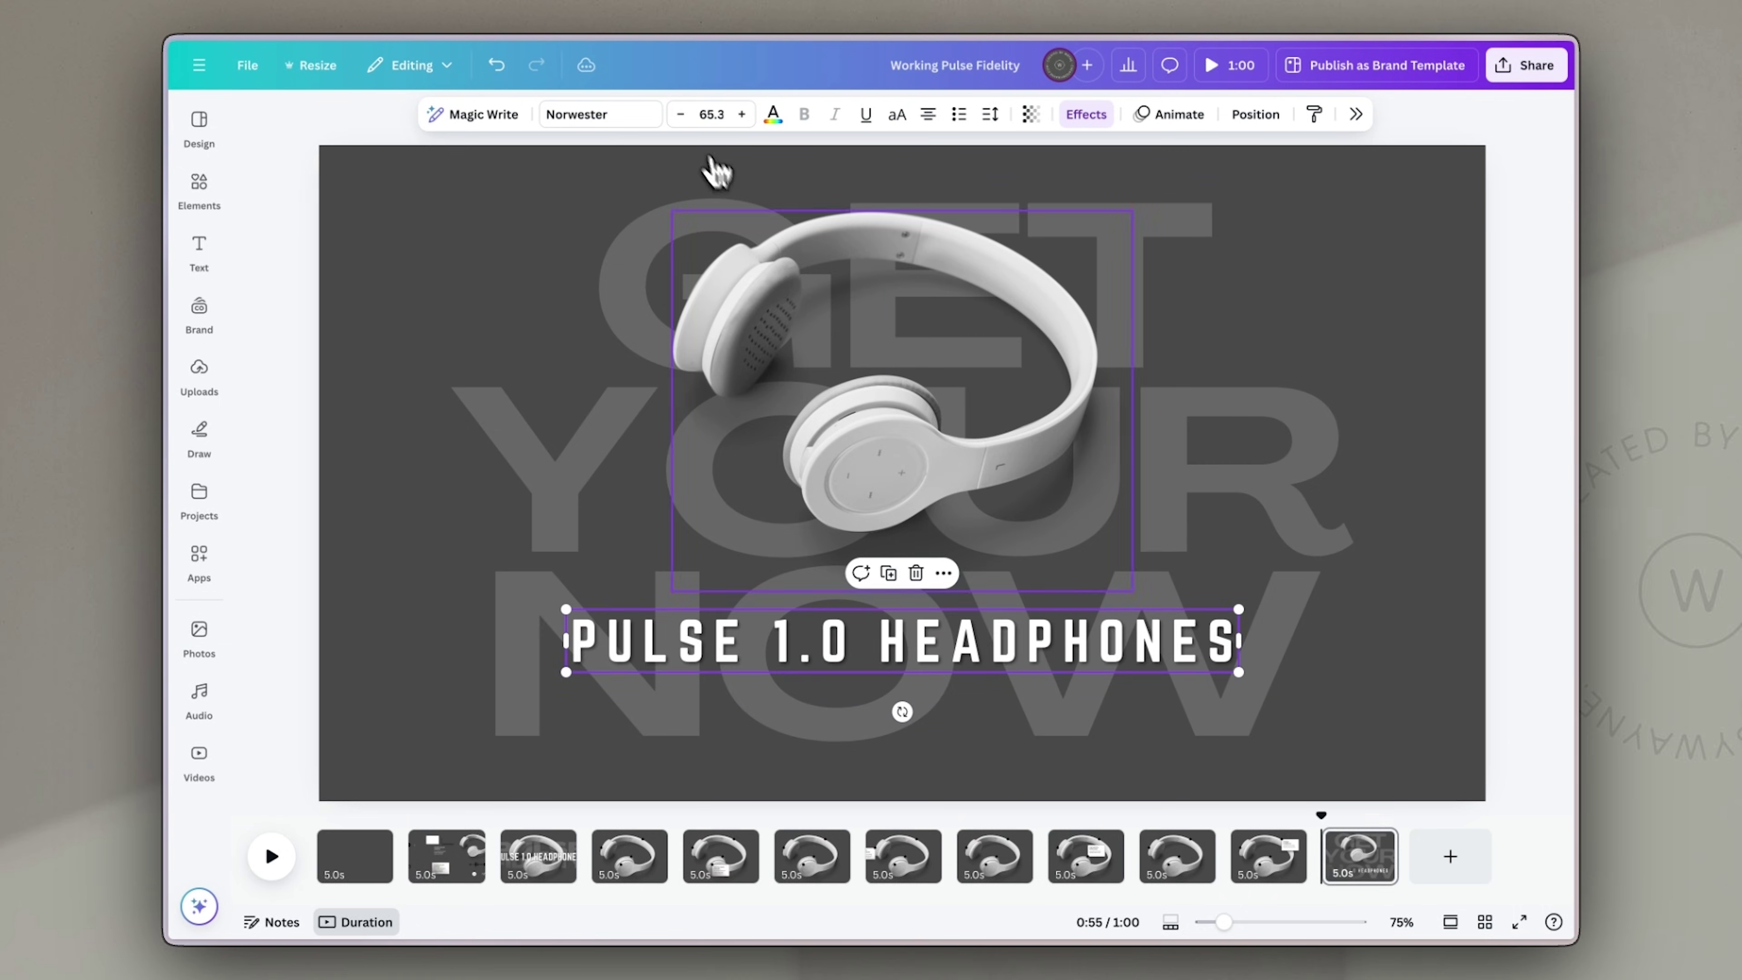
pyautogui.doubleClick(976, 650)
pyautogui.write('WWW.PULS')
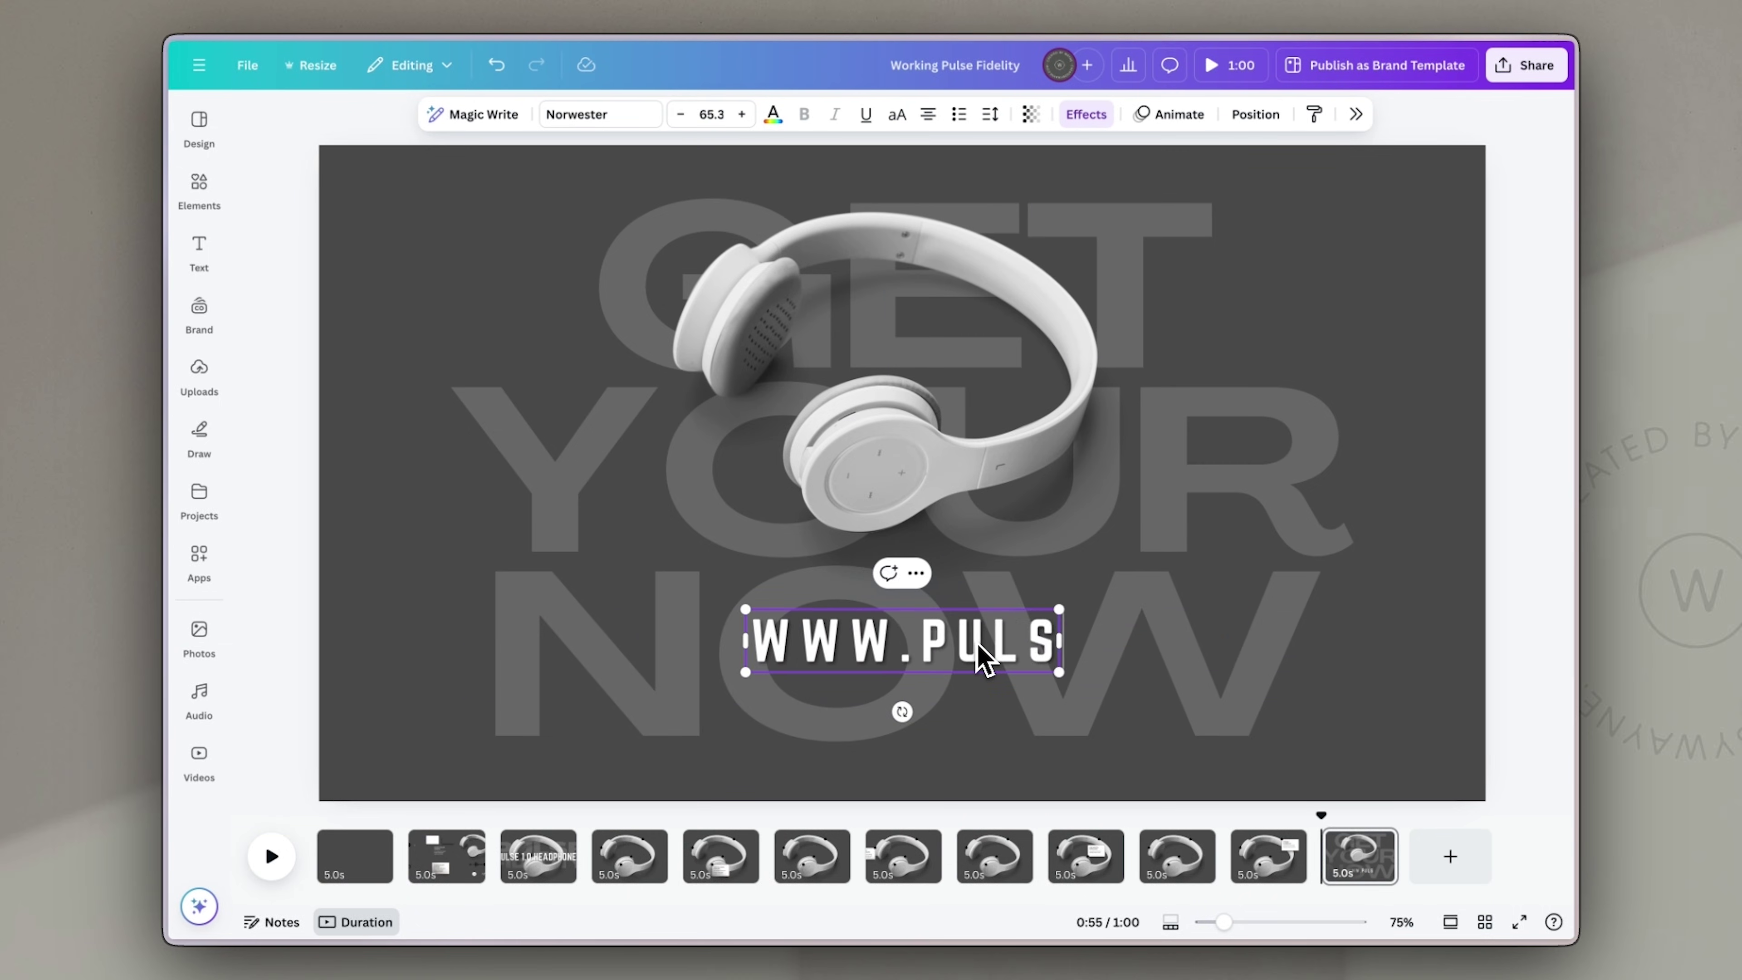
pyautogui.write('EFIDELITY.COM')
pyautogui.click(1366, 617)
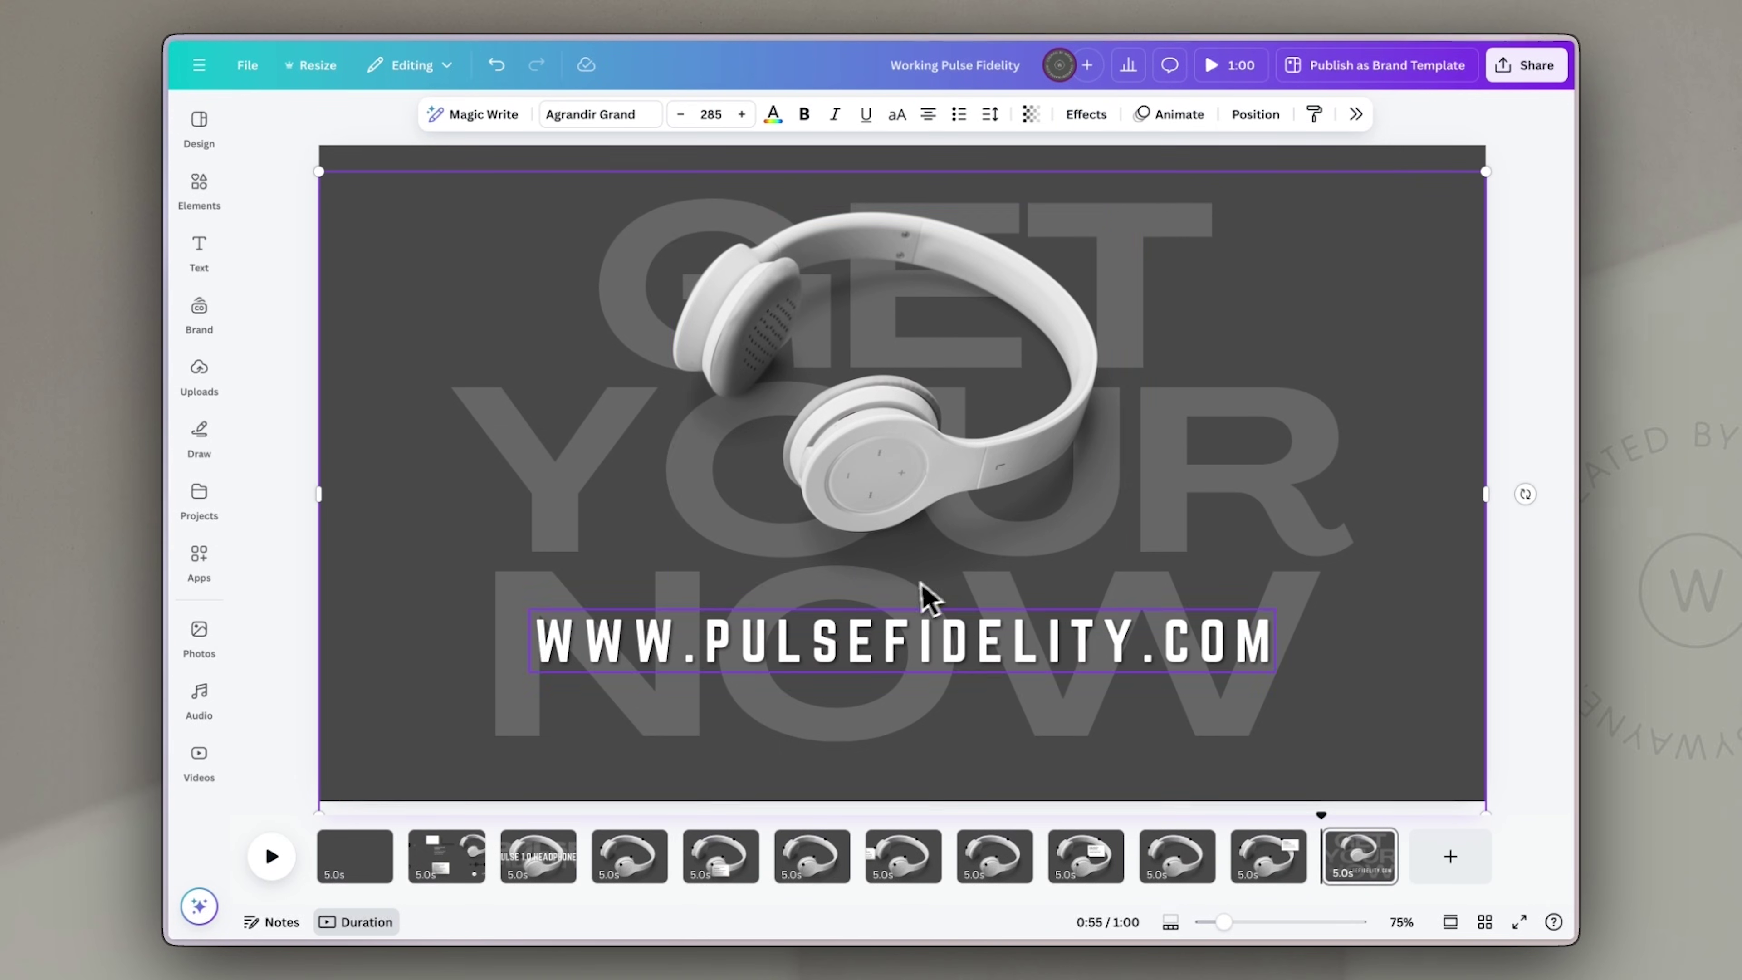
# Step: Add a brown pill shape behind the web address and stretch it slightly wider than the text
pyautogui.click(199, 184)
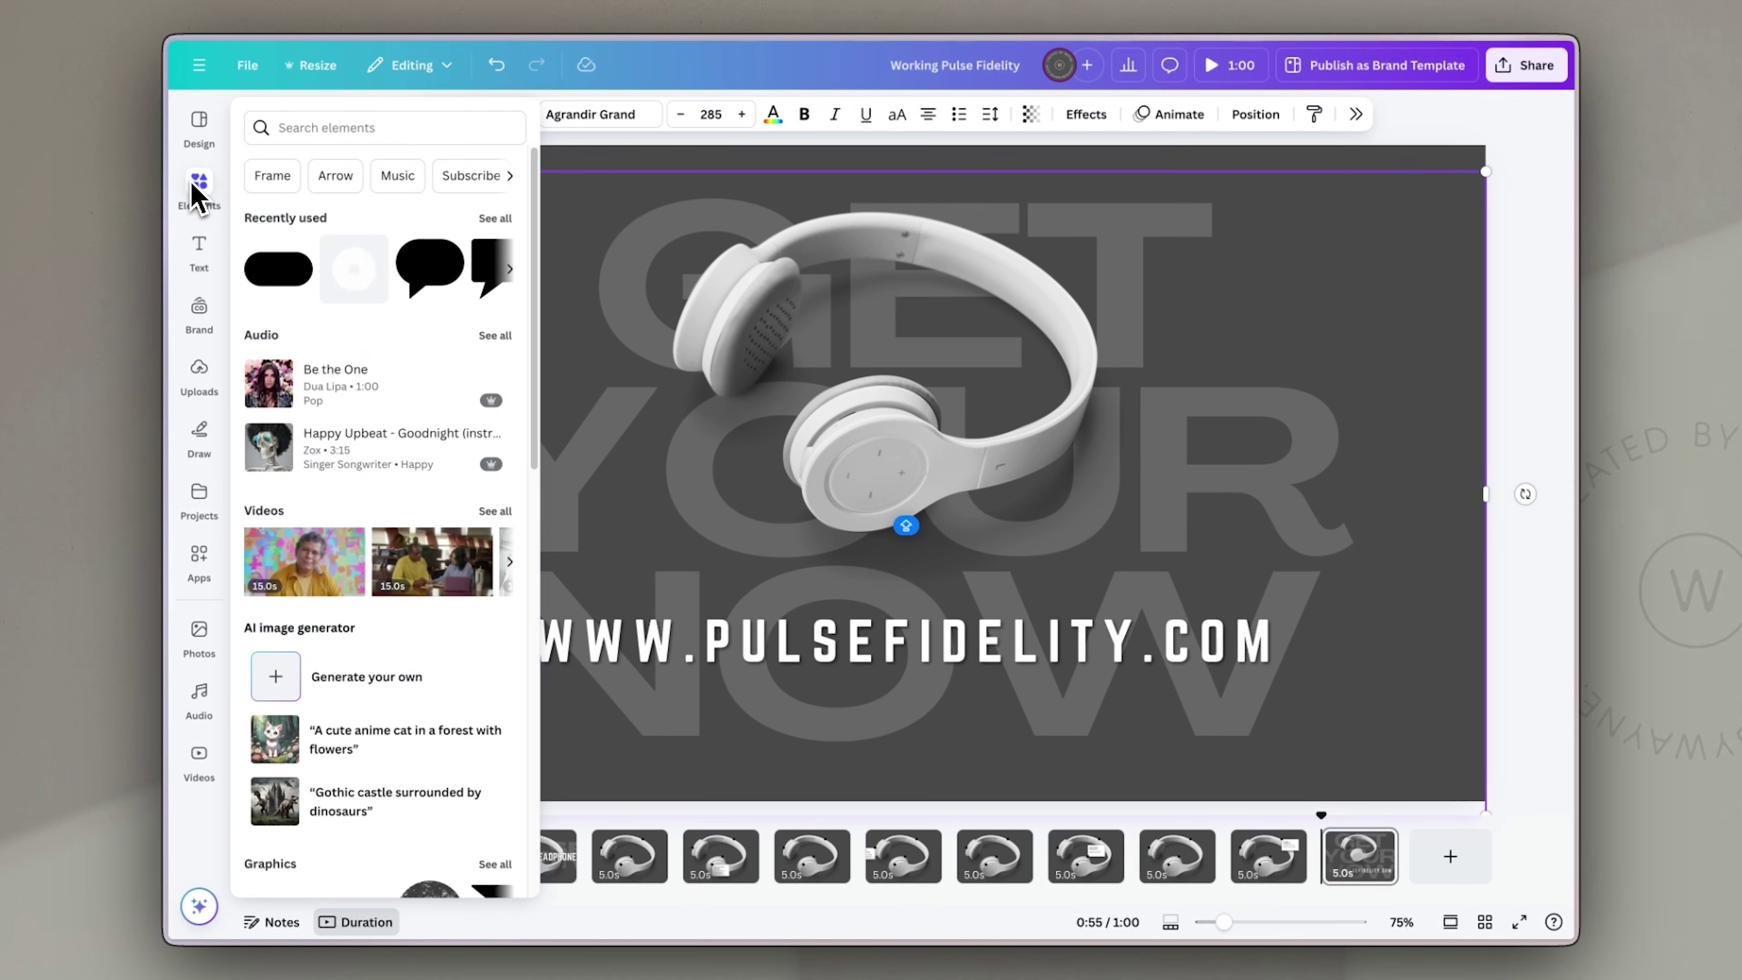
pyautogui.scroll(-10, 391, 532)
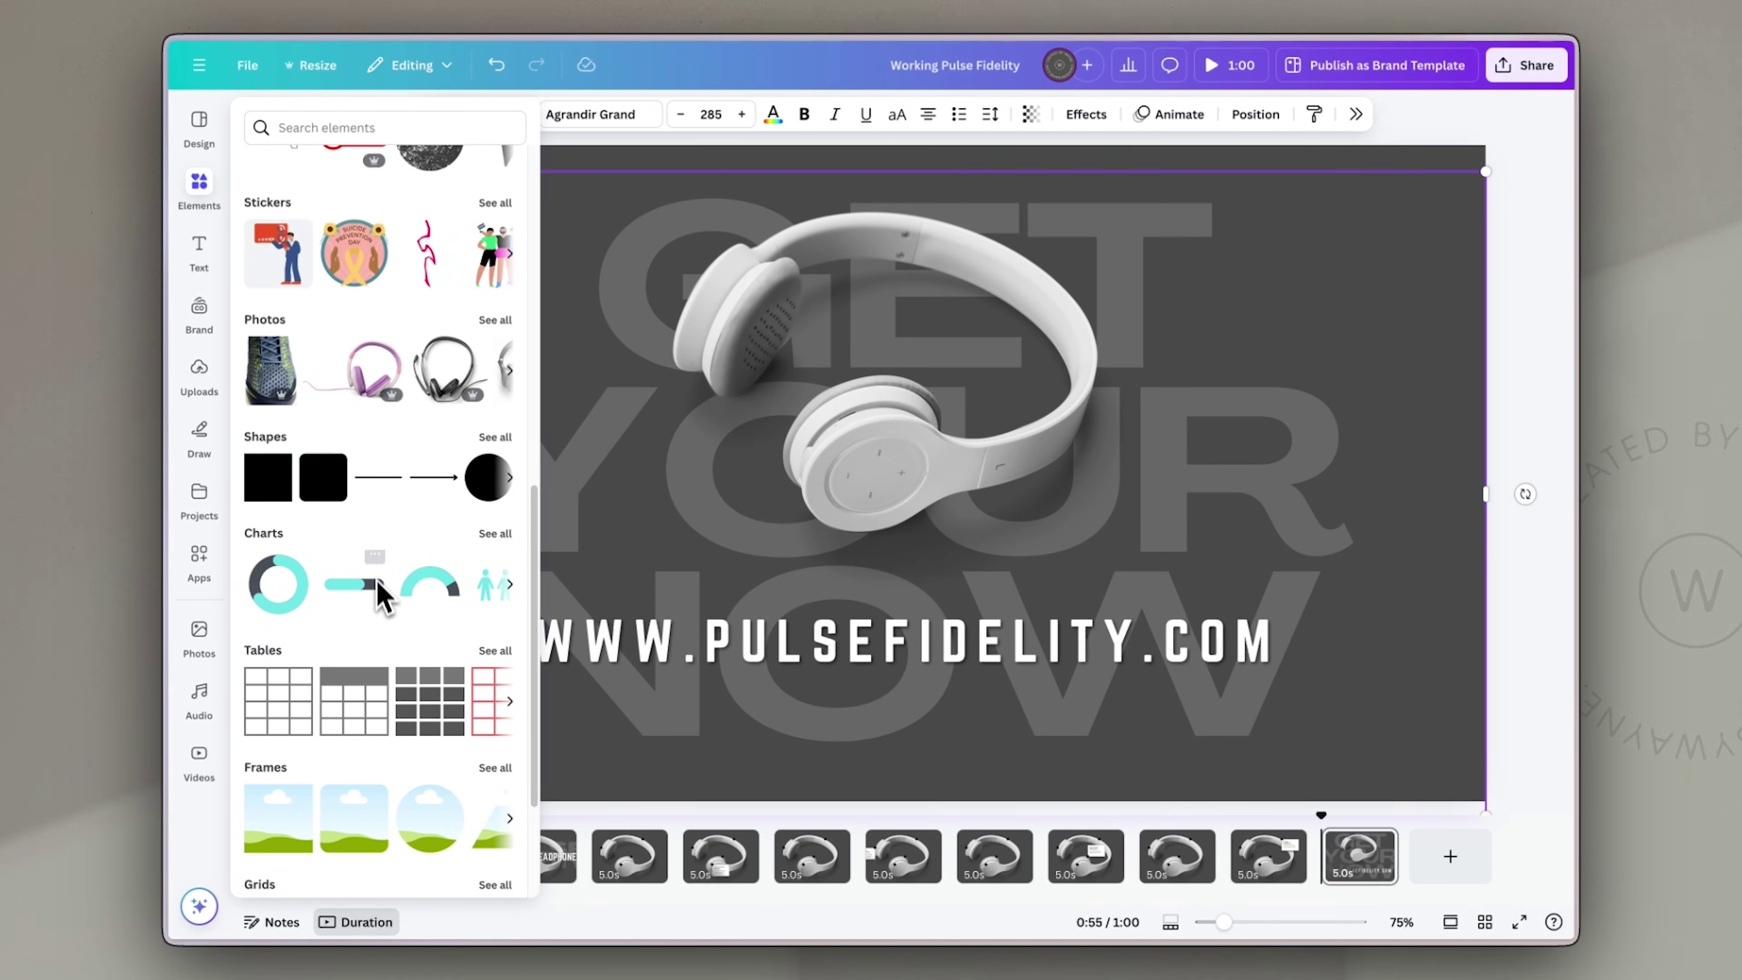
pyautogui.click(494, 438)
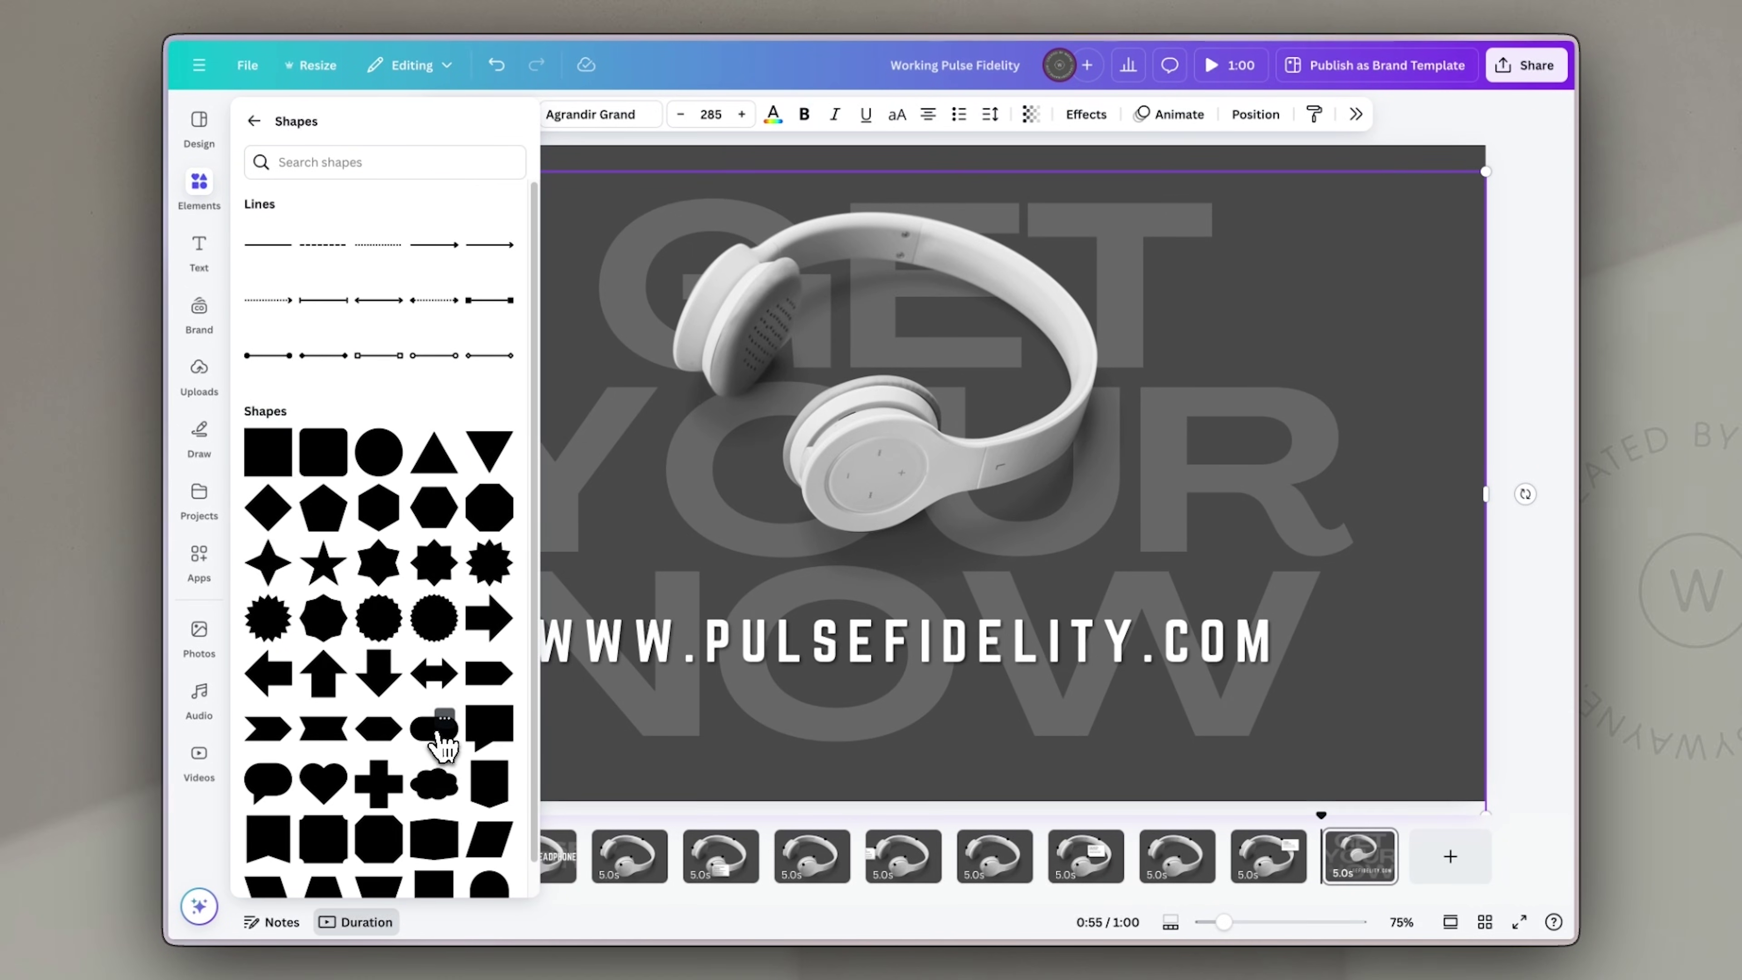
pyautogui.click(431, 739)
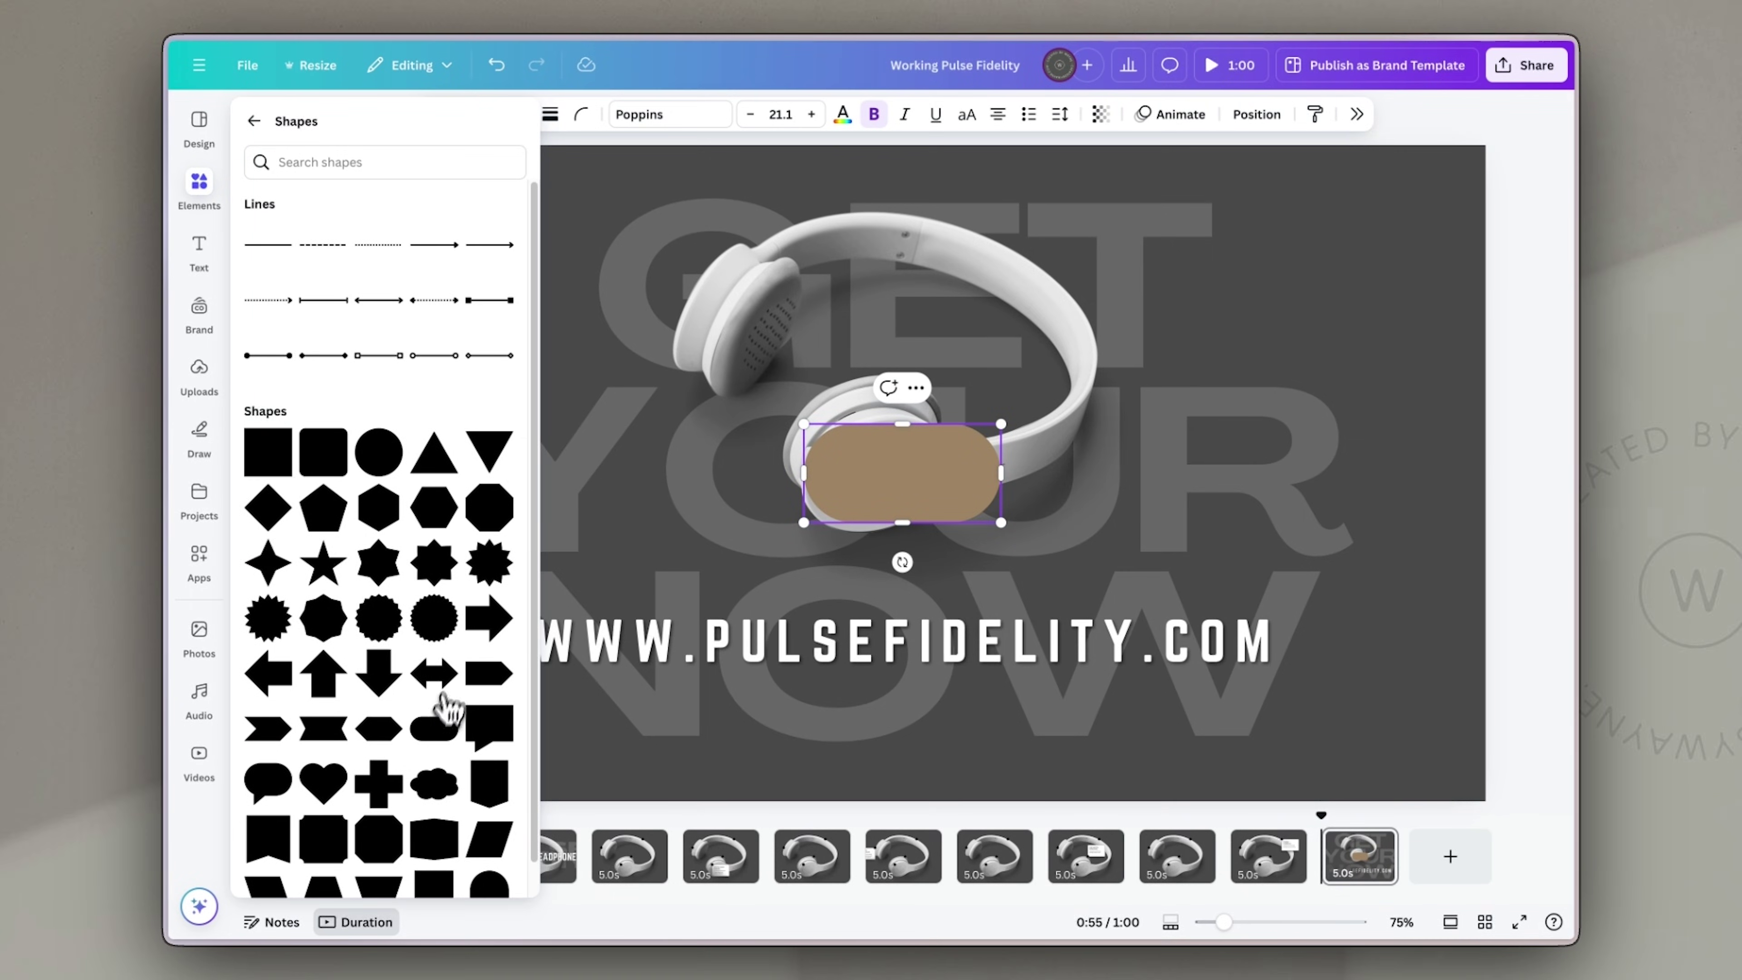
pyautogui.moveTo(1001, 473); pyautogui.dragTo(1316, 636)
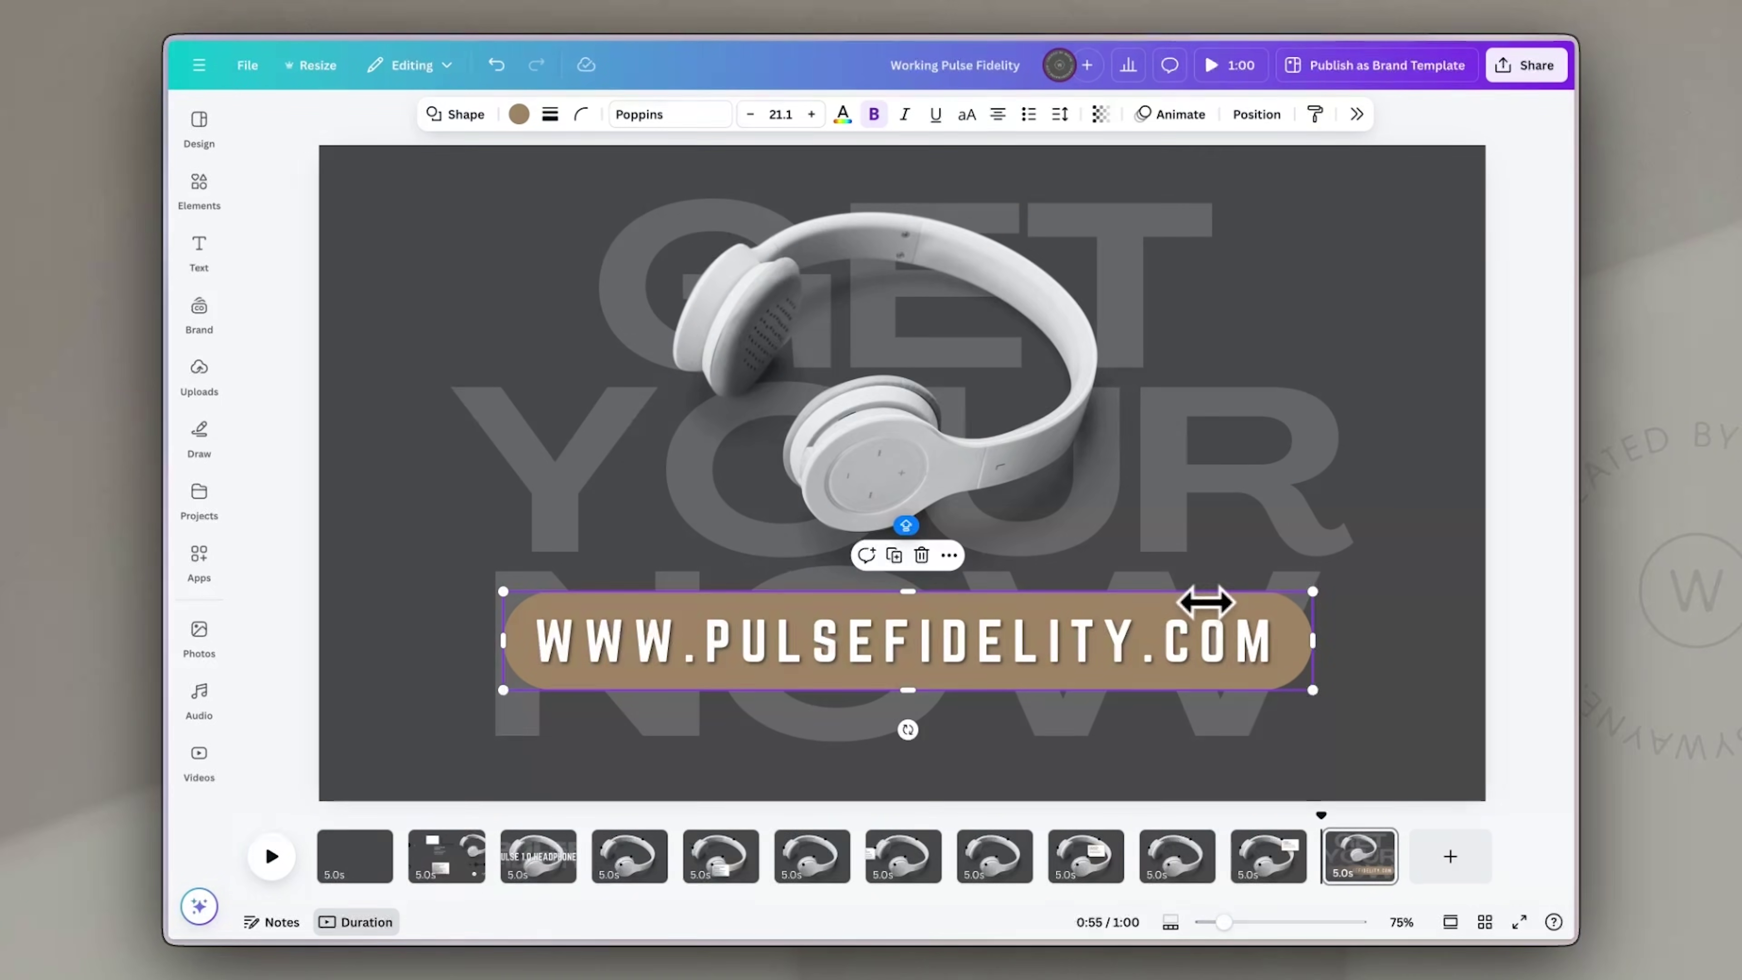
# Step: Give the pill shape behind the web address a thin solid border in white
pyautogui.click(549, 114)
pyautogui.moveTo(441, 226); pyautogui.dragTo(453, 226)
pyautogui.click(535, 113)
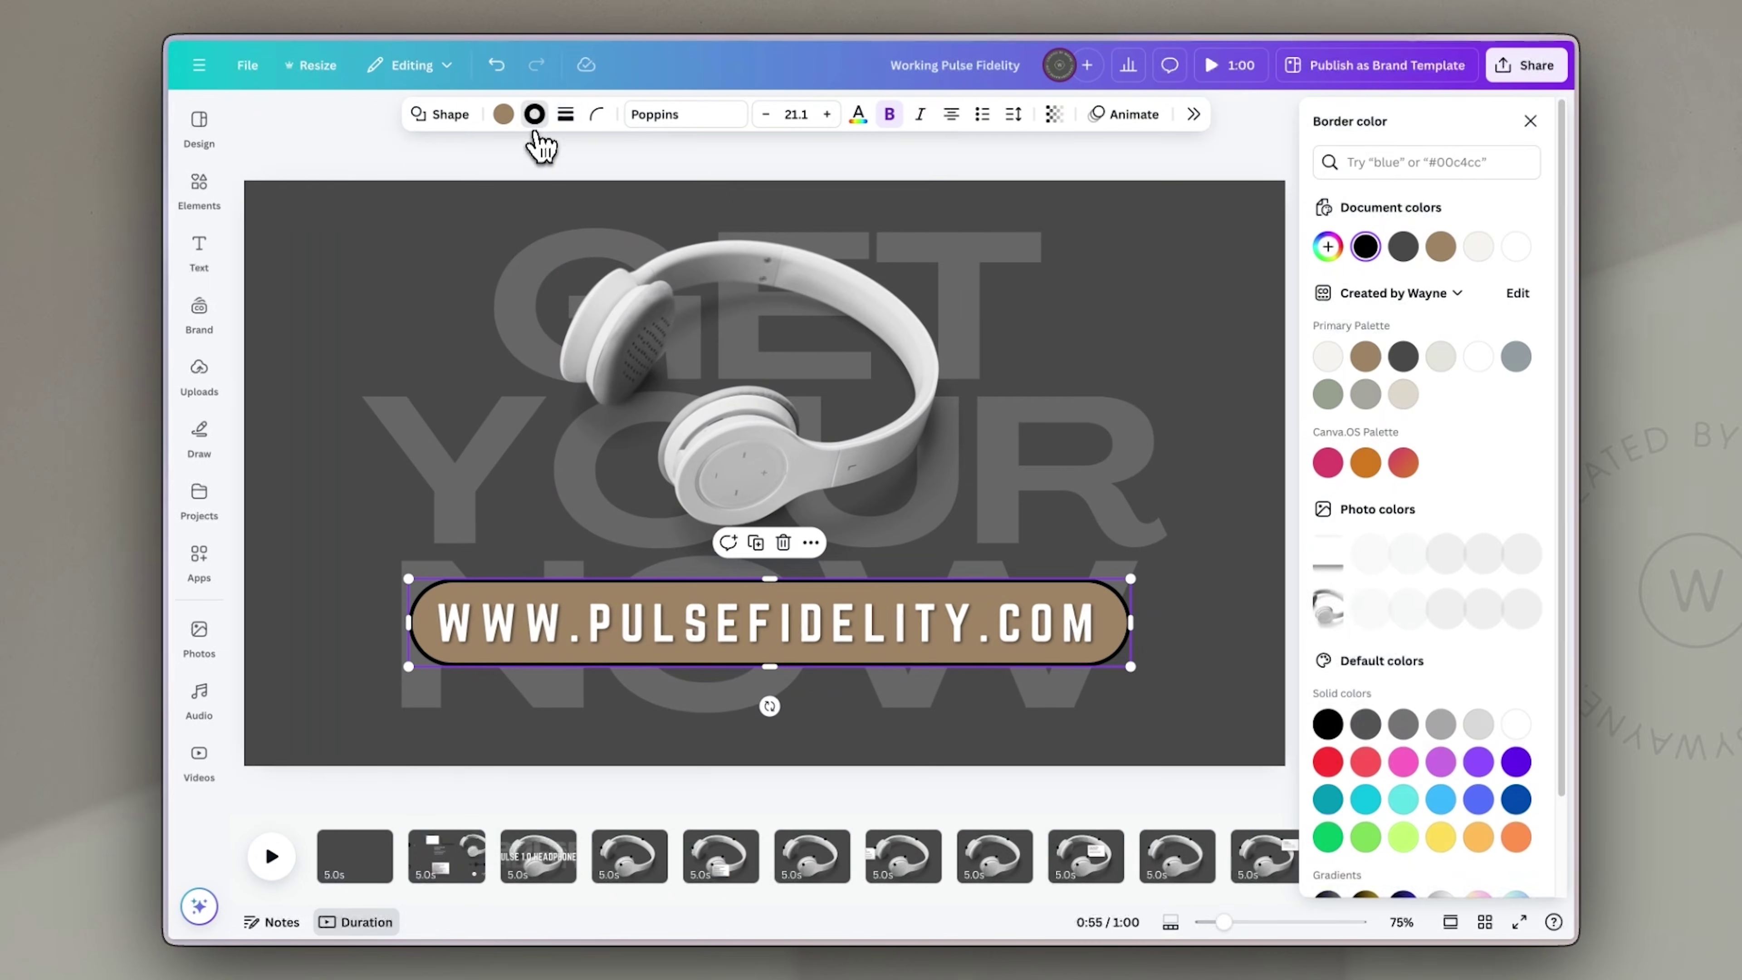
pyautogui.click(1478, 356)
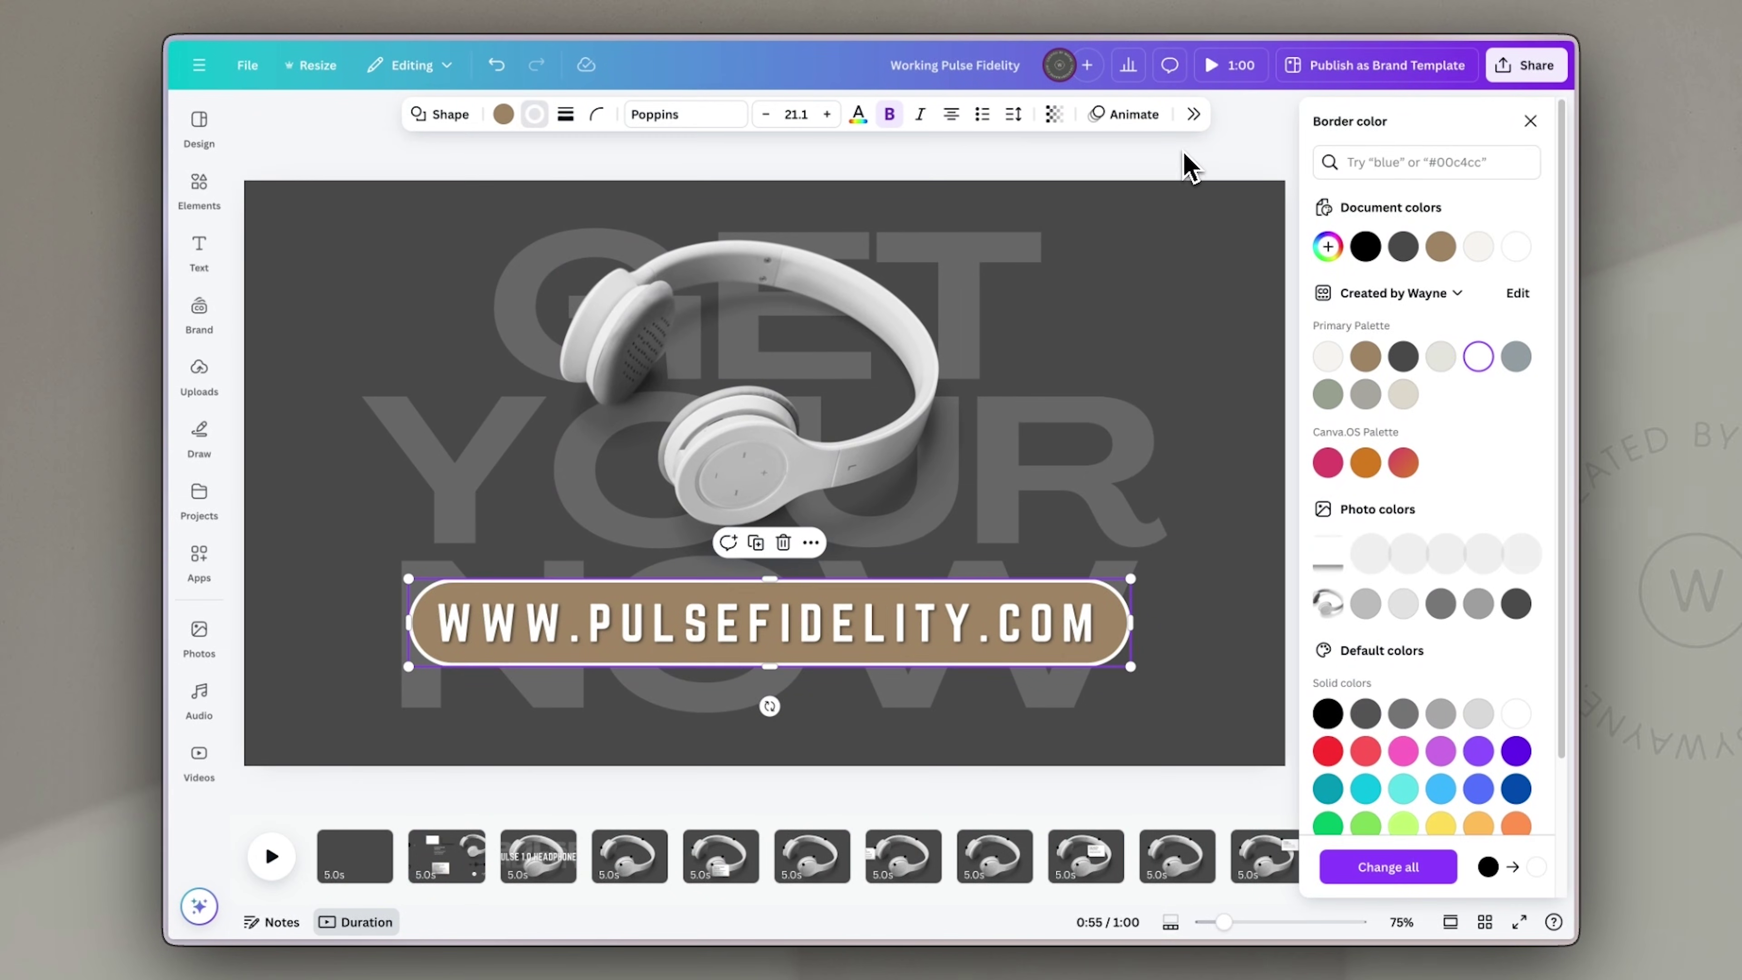
pyautogui.press('Escape')
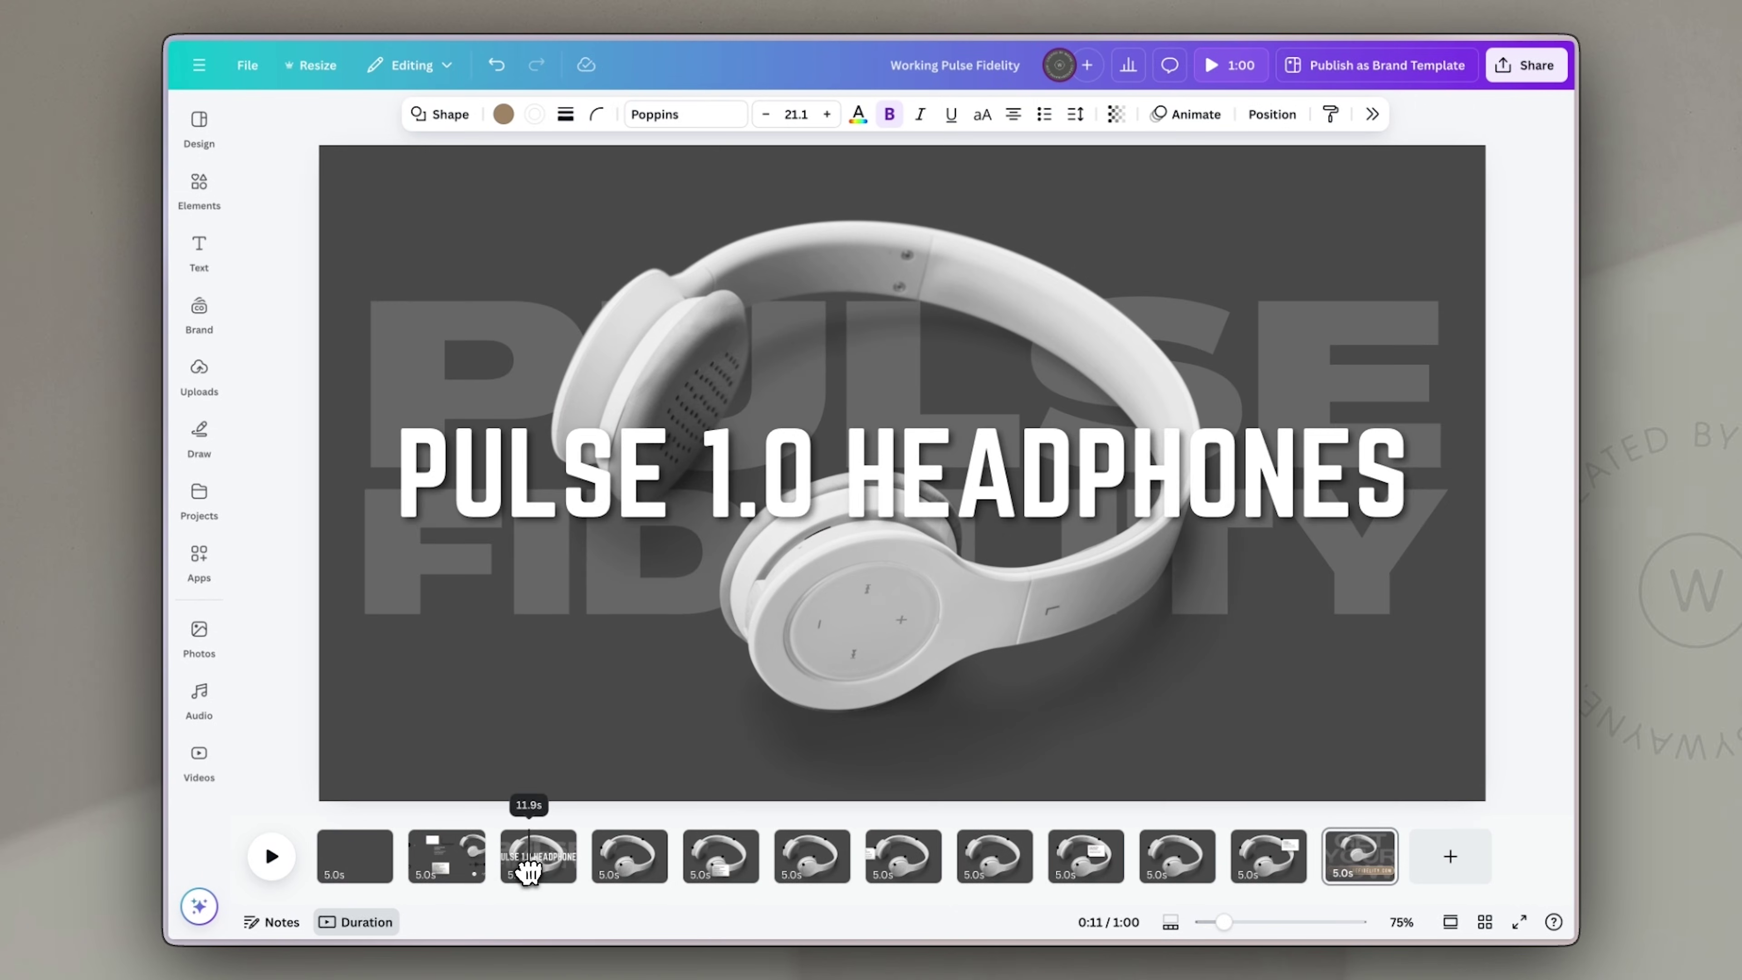
# Step: Add a 0.5-second Match & Move transition after the "PULSE 1.0 HEADPHONES" title page and apply it between all pages
pyautogui.click(594, 879)
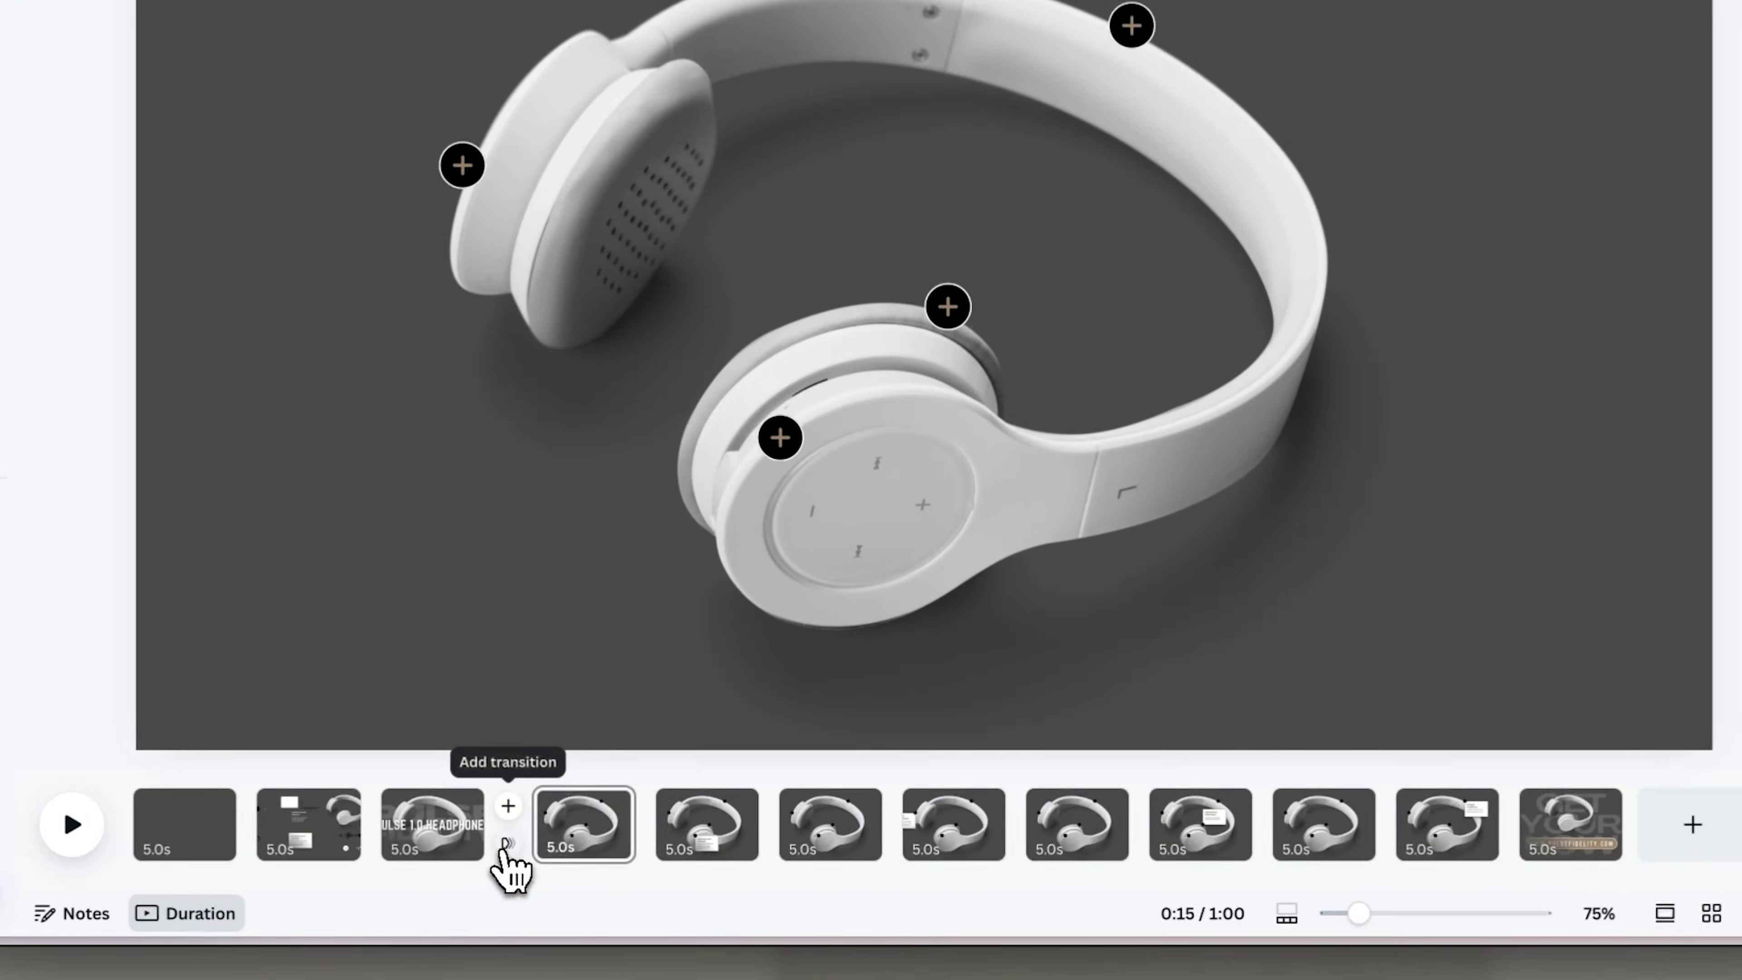
pyautogui.click(507, 805)
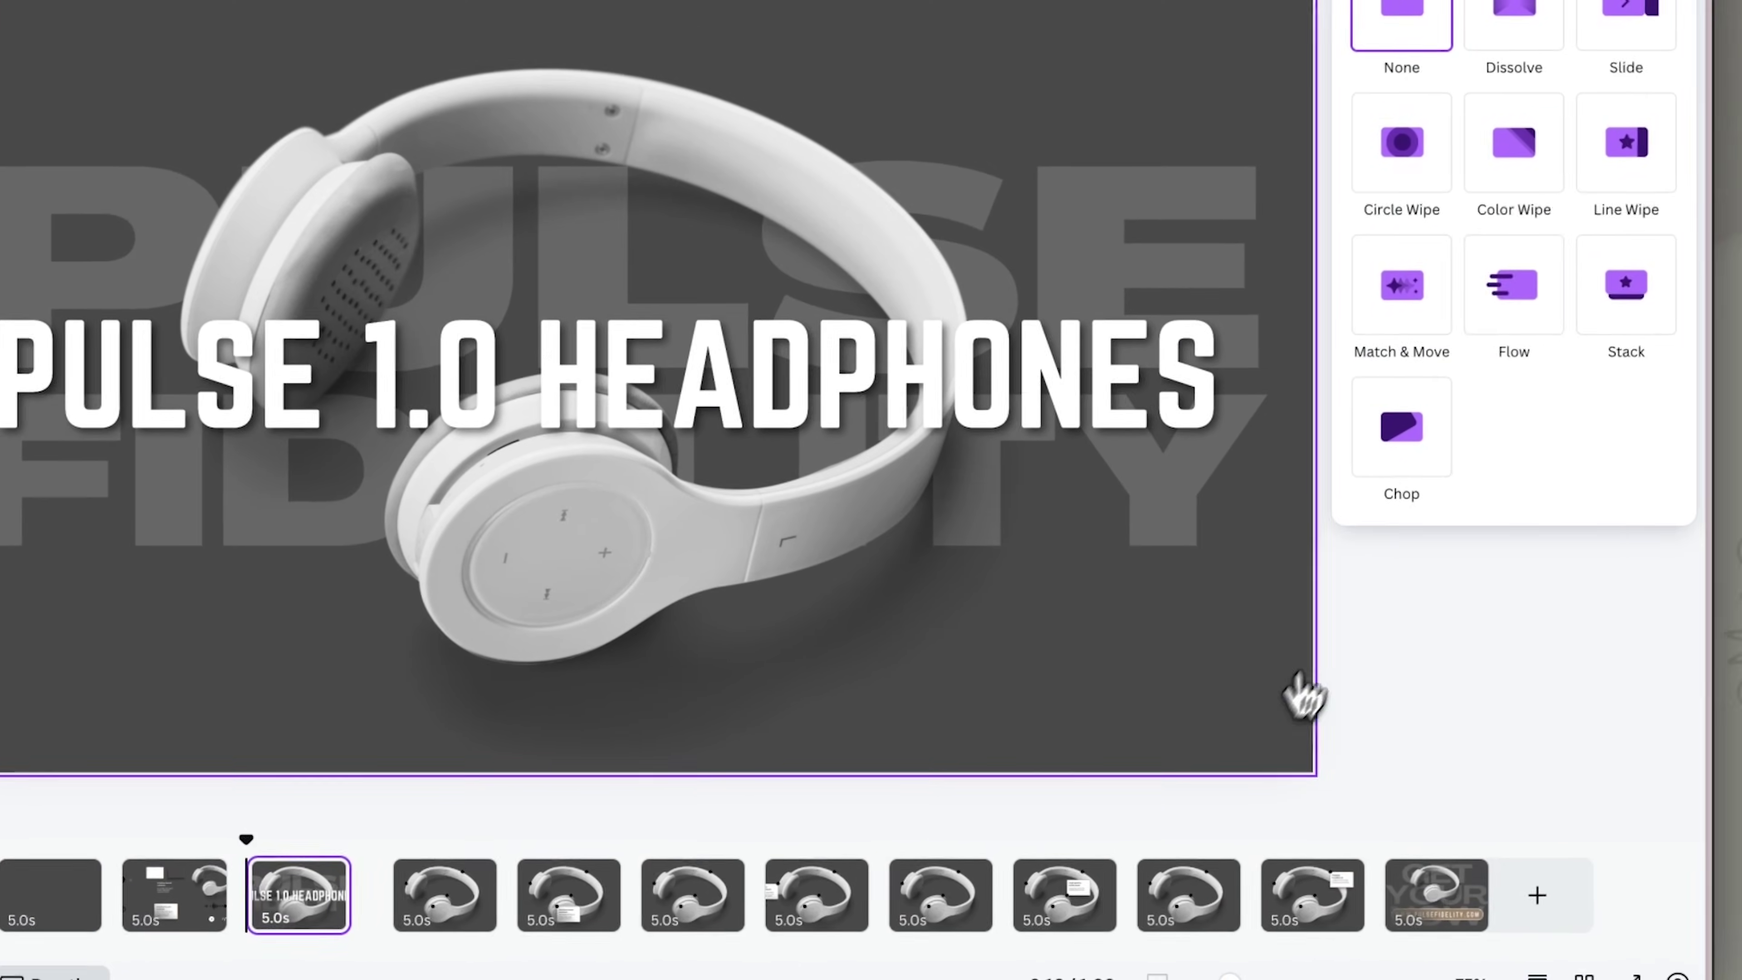
pyautogui.click(1423, 321)
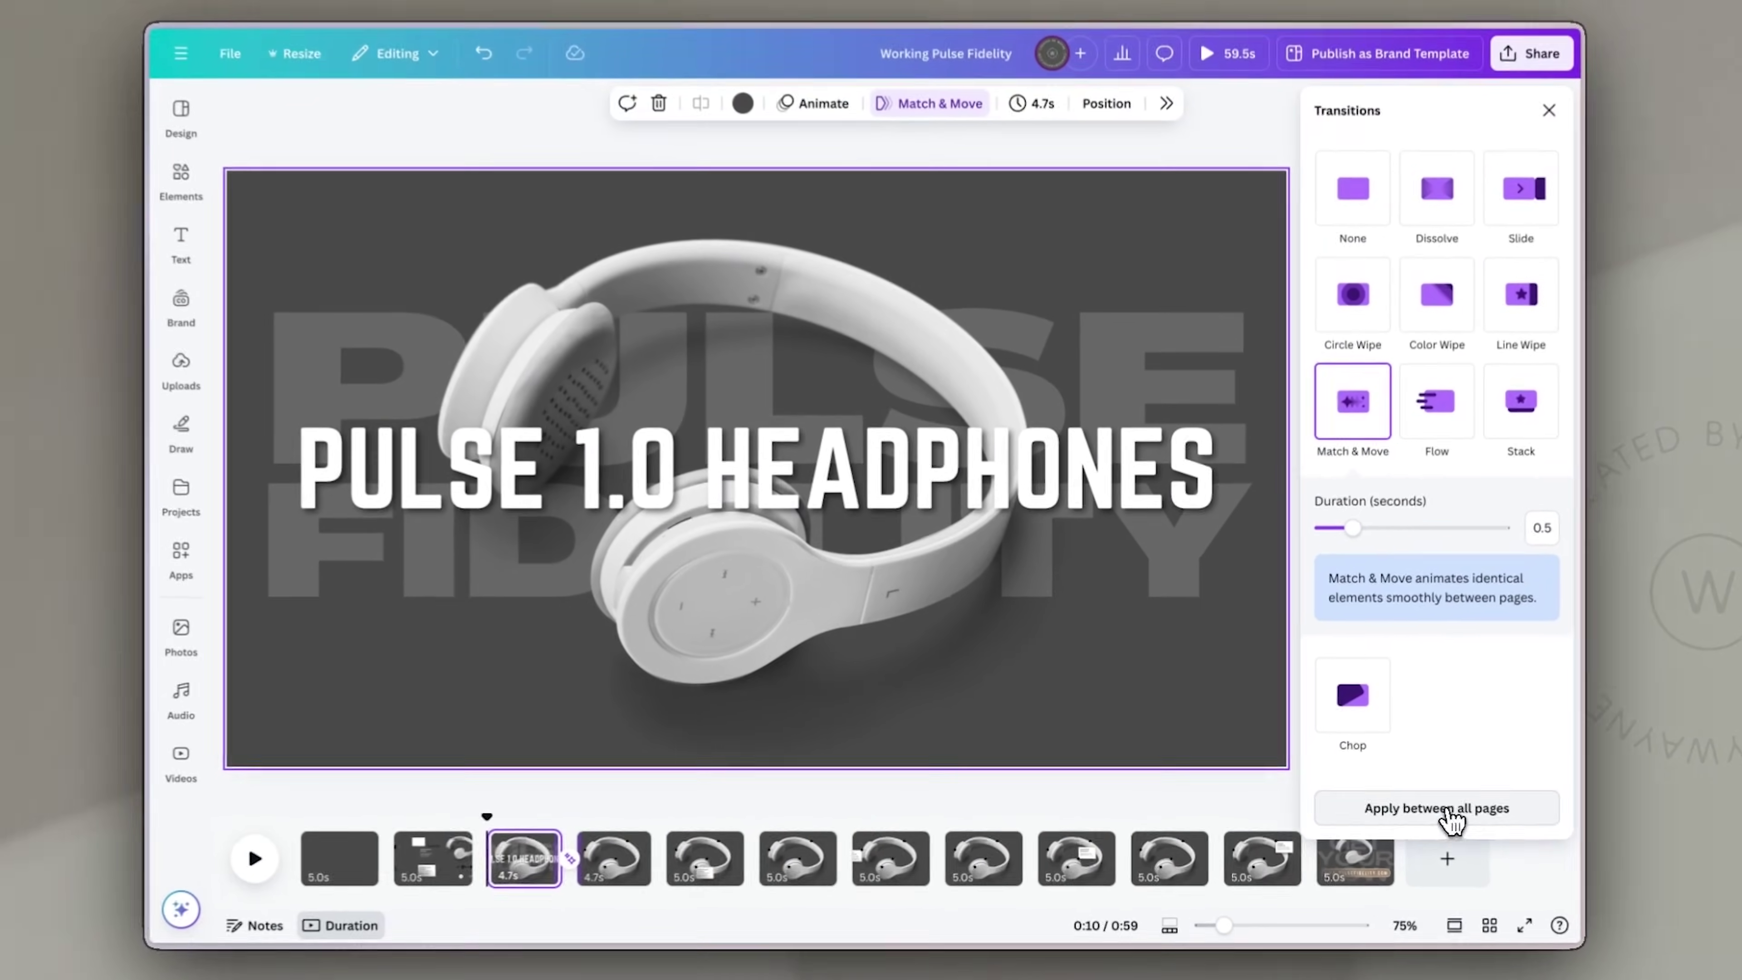
pyautogui.click(1521, 837)
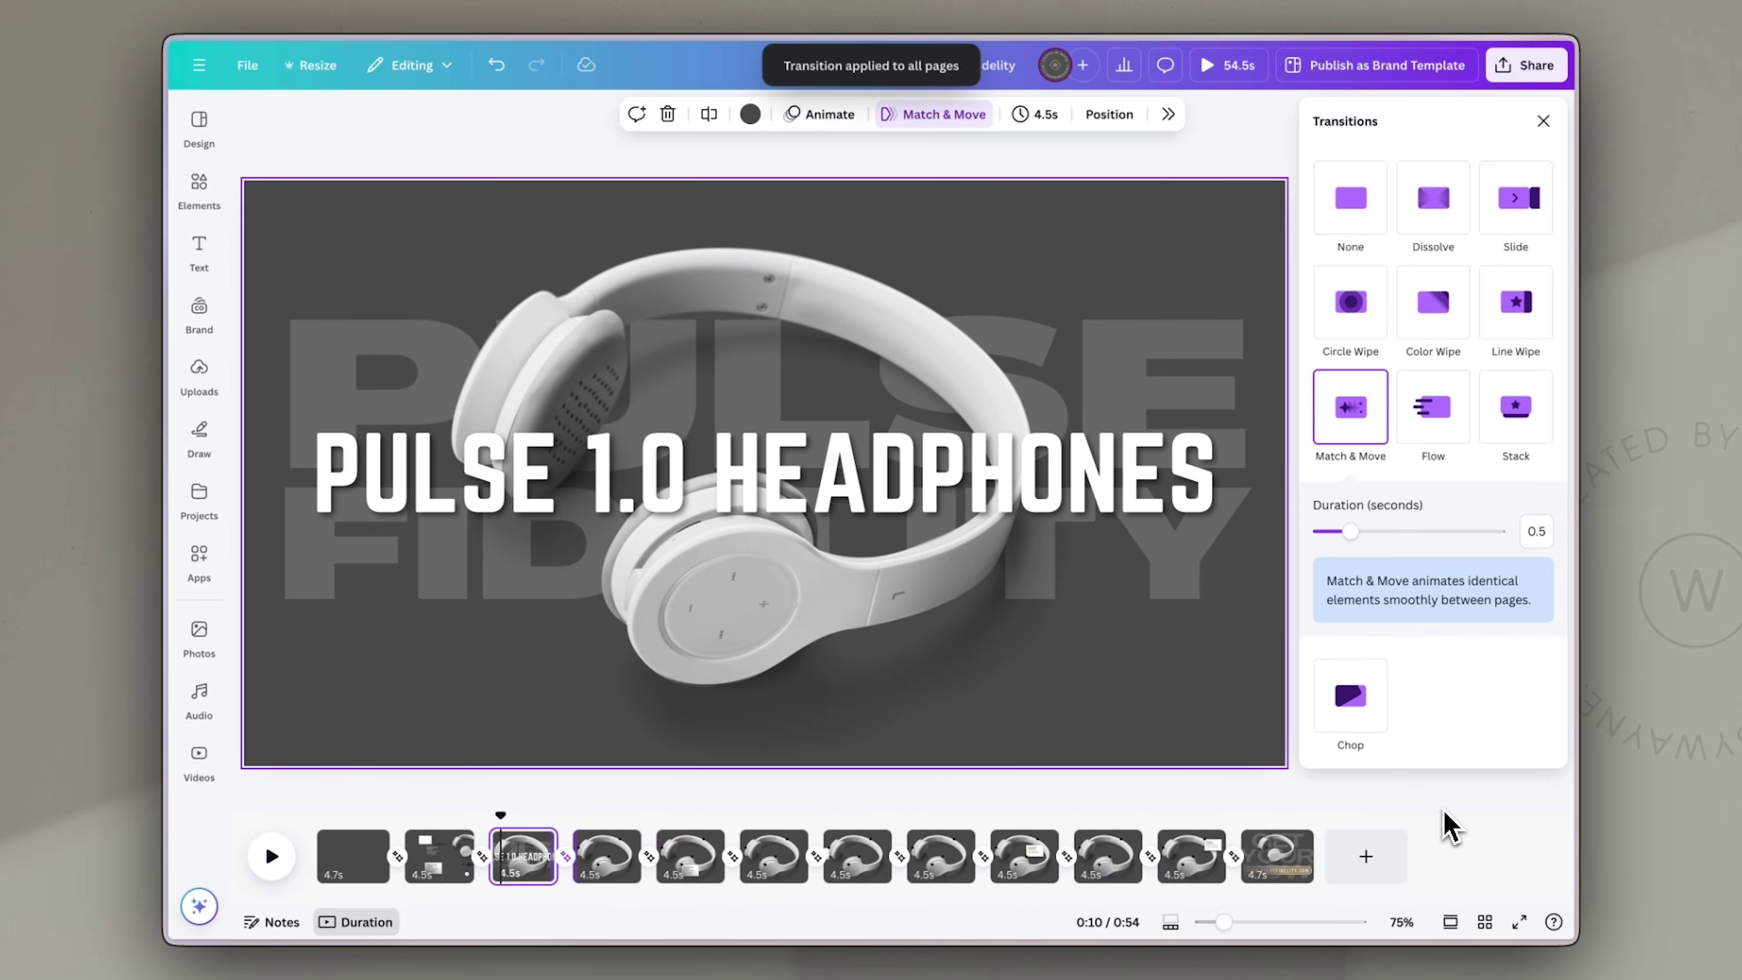
pyautogui.click(1194, 817)
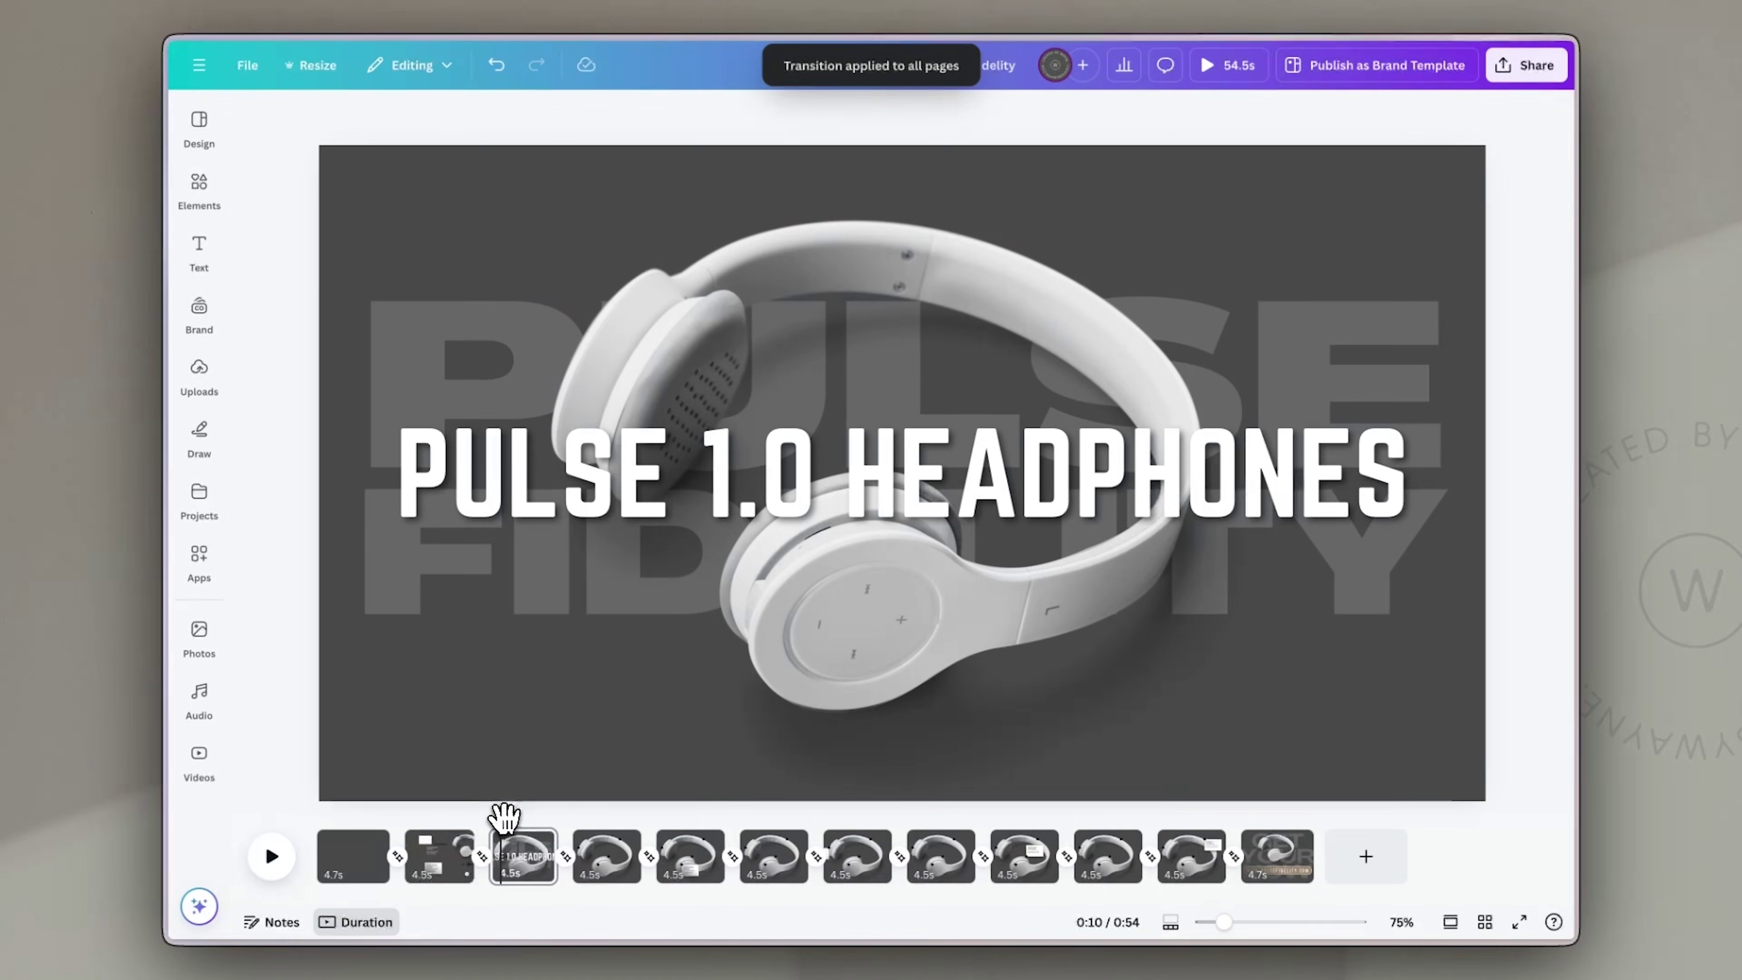
# Step: Change the transition between the title page and the first plus-marker page to Dissolve and preview the change in the timeline
pyautogui.moveTo(511, 815); pyautogui.dragTo(536, 841)
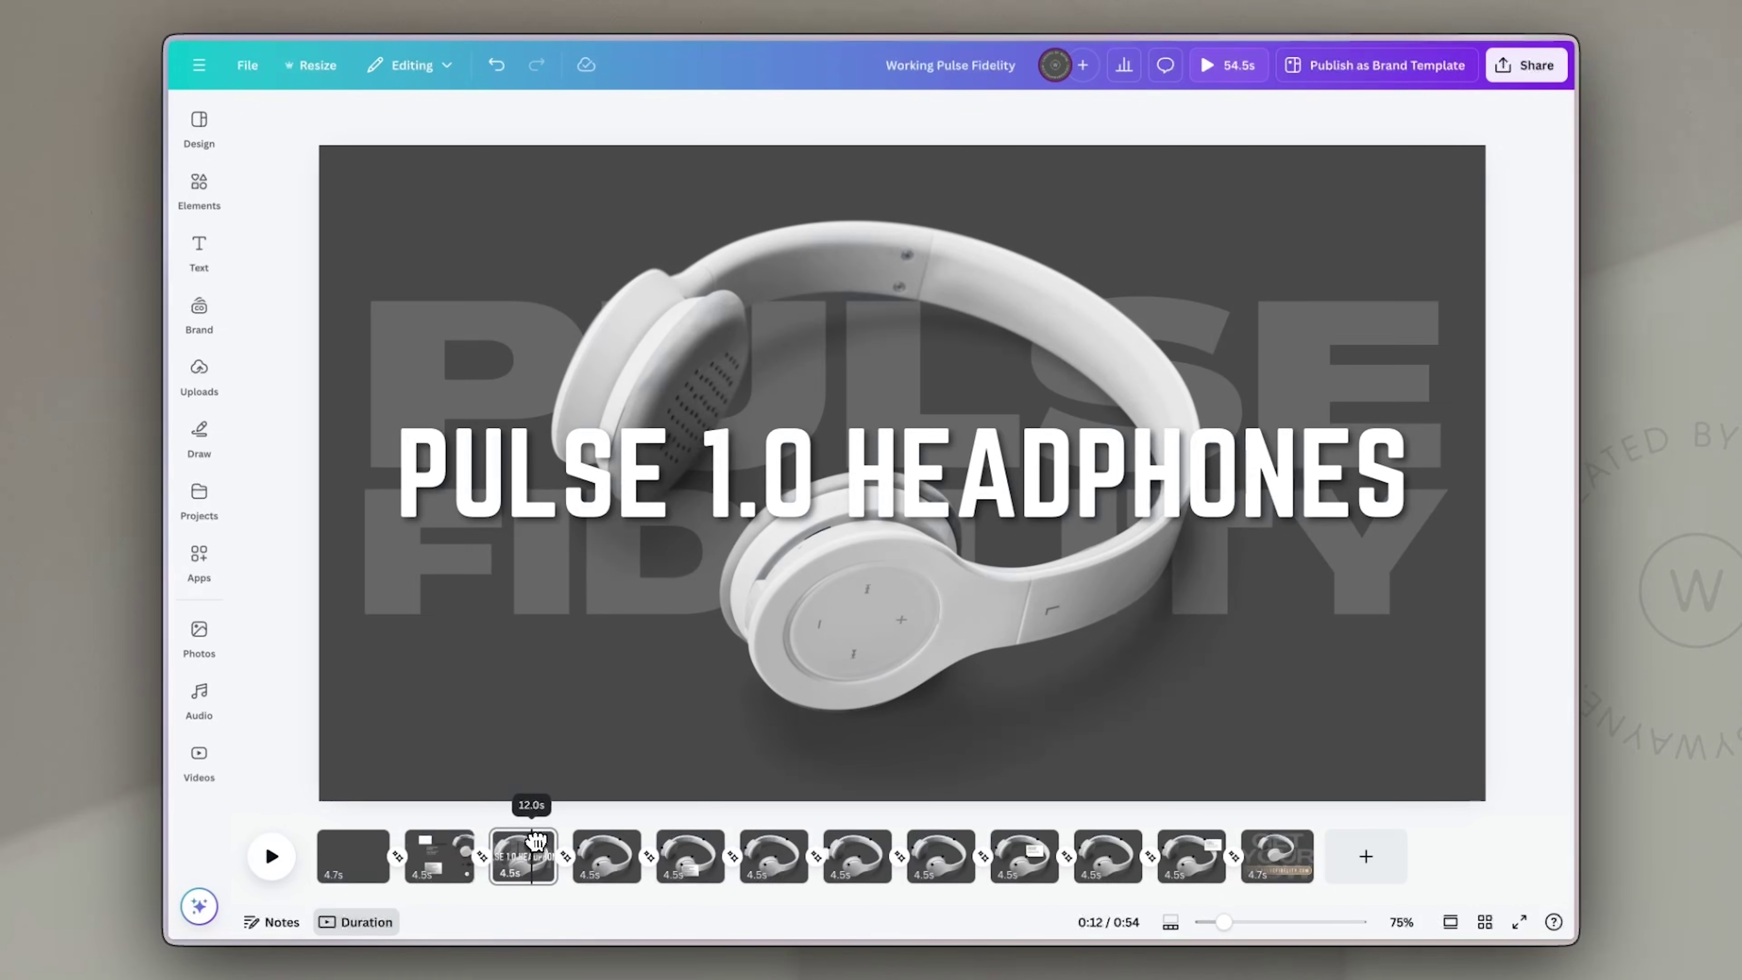
pyautogui.click(566, 858)
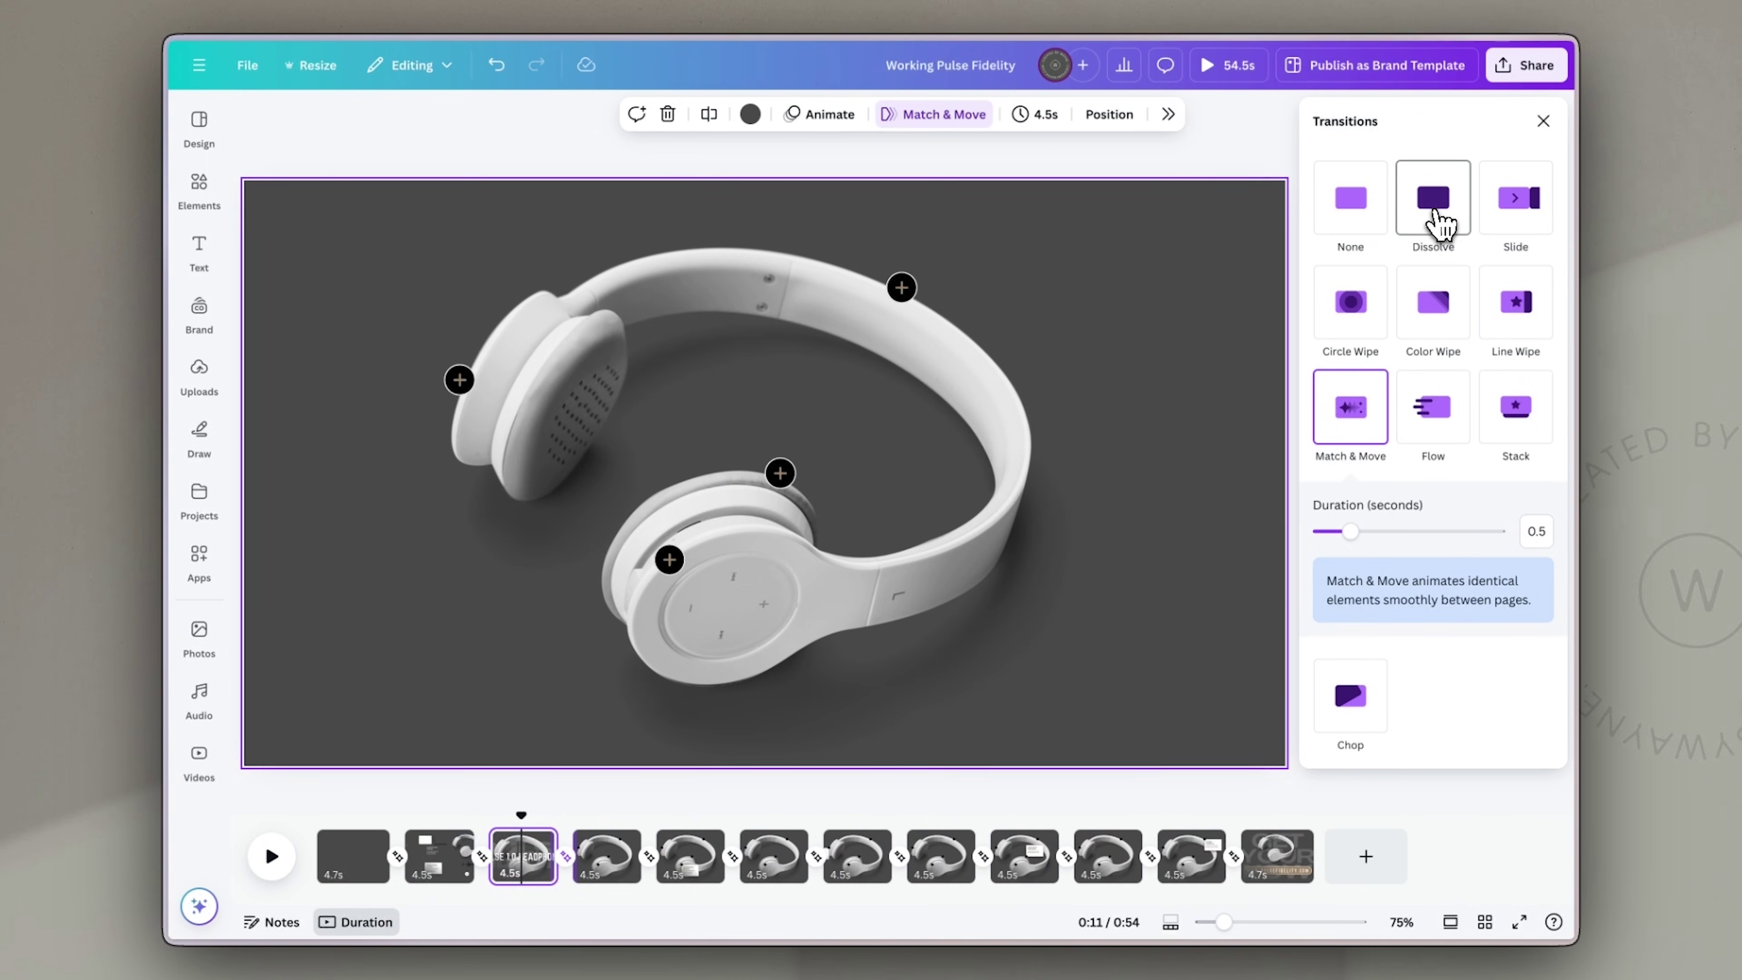
pyautogui.click(1440, 223)
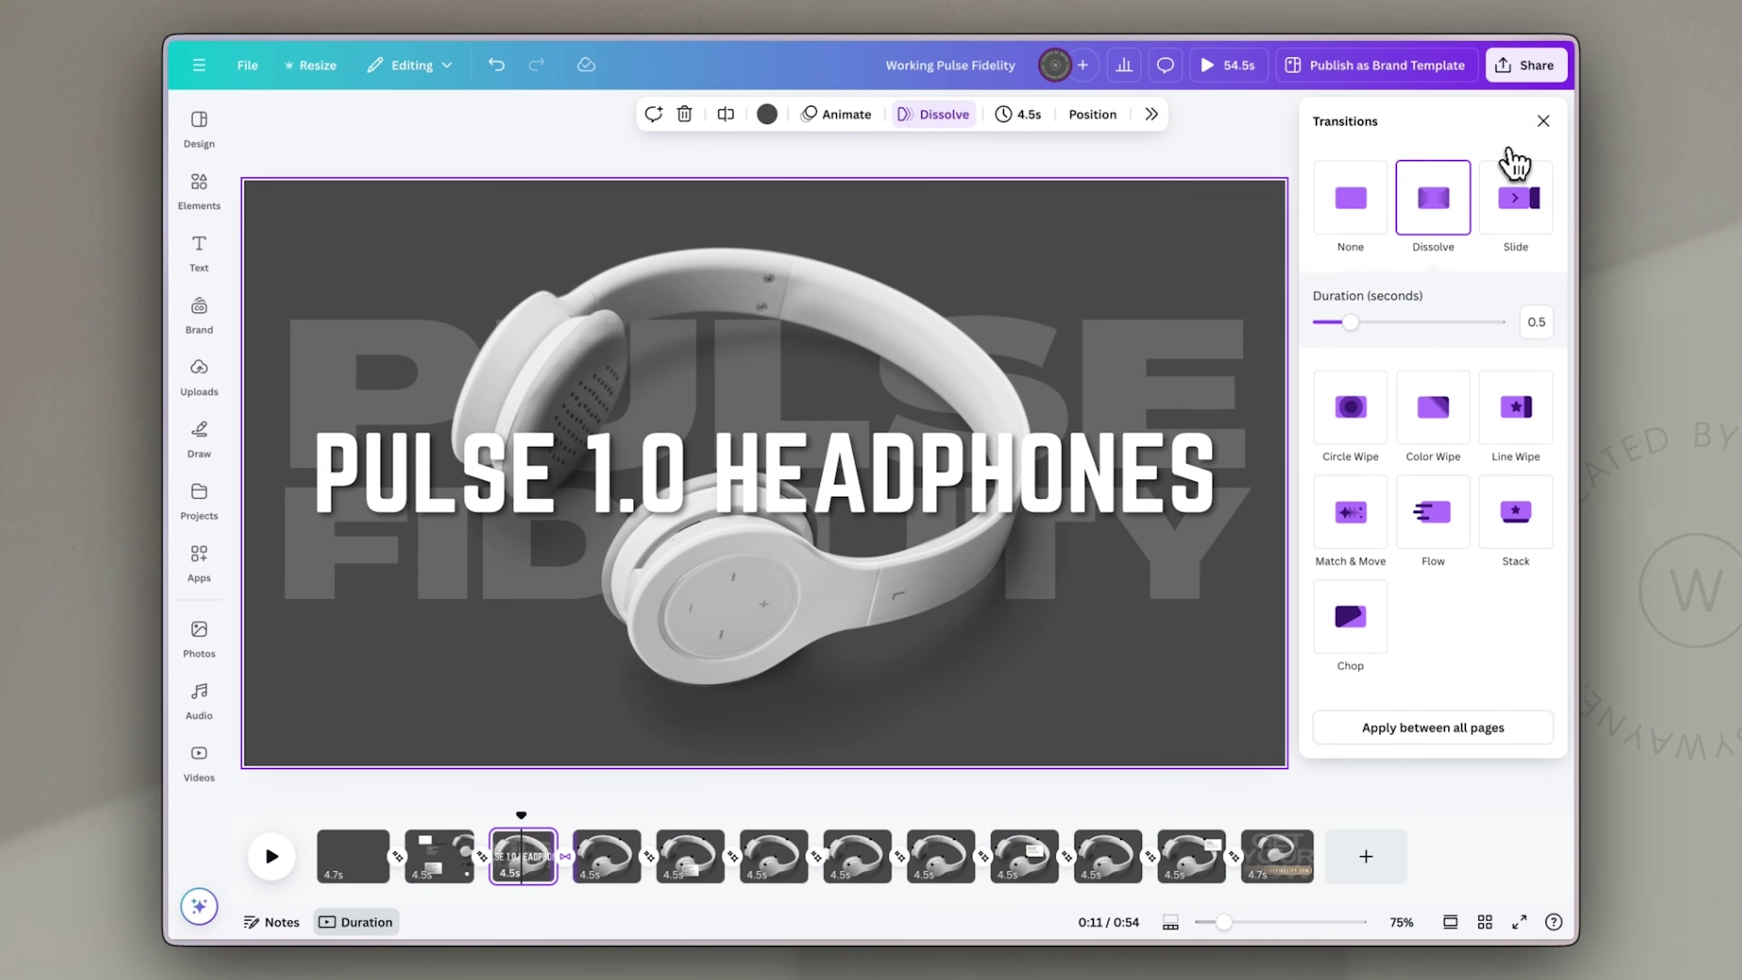
pyautogui.click(1543, 122)
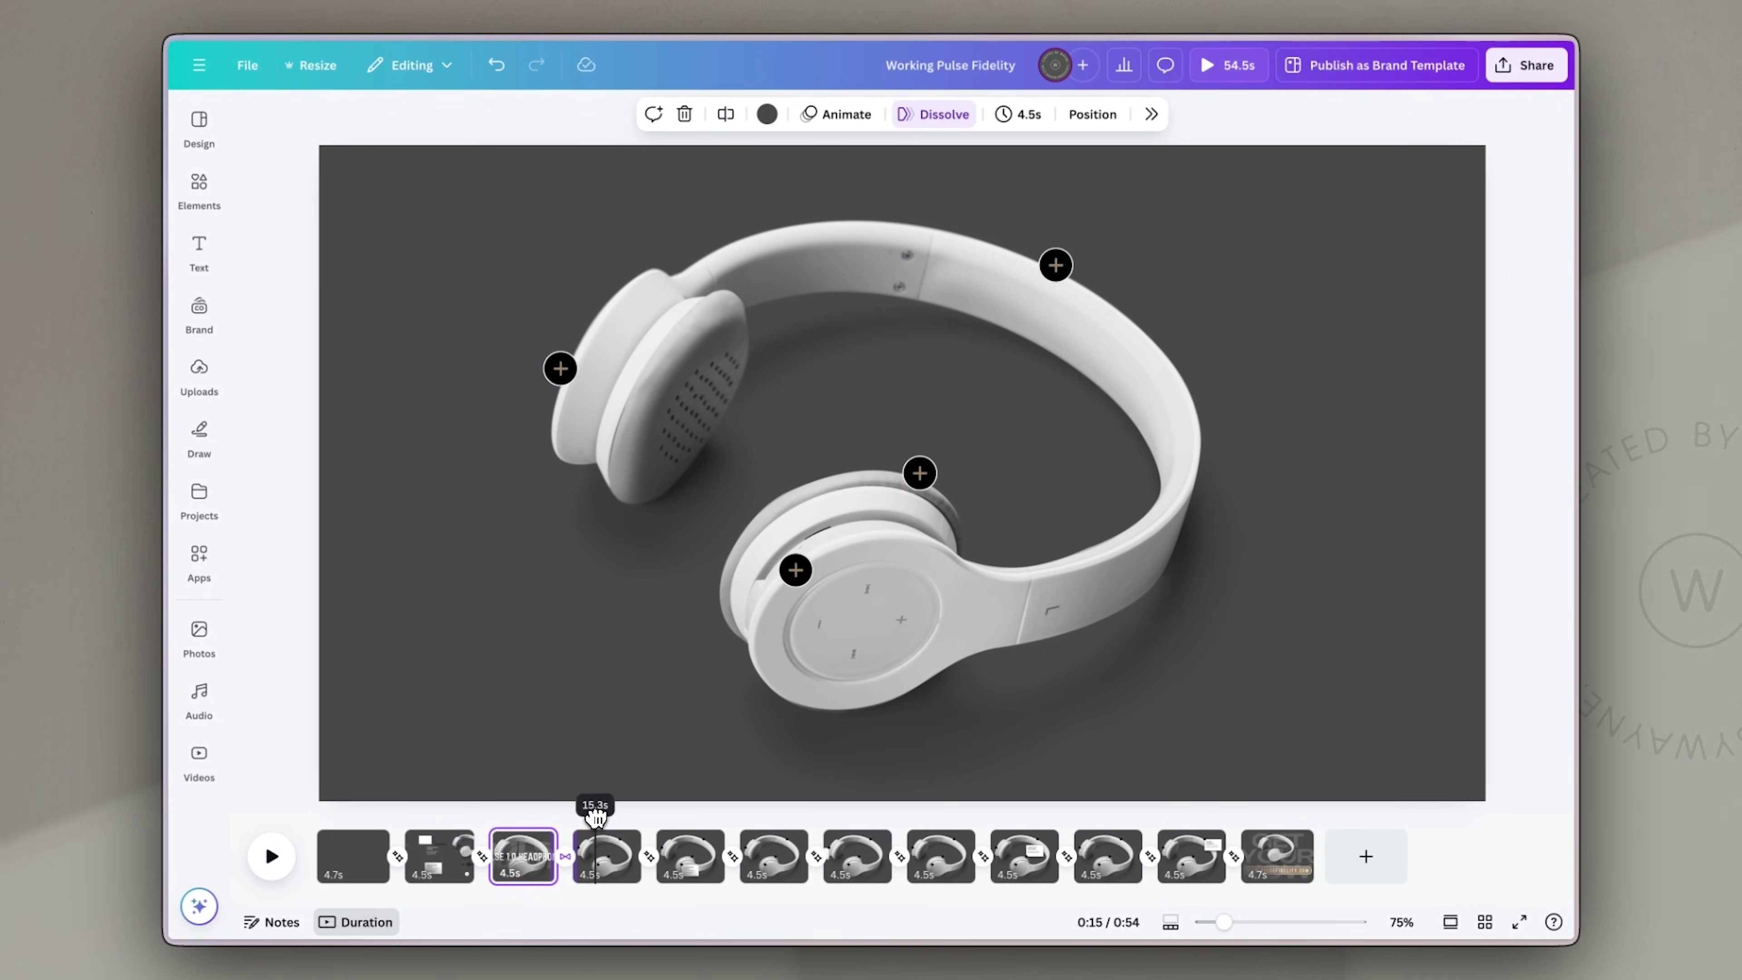
pyautogui.click(532, 829)
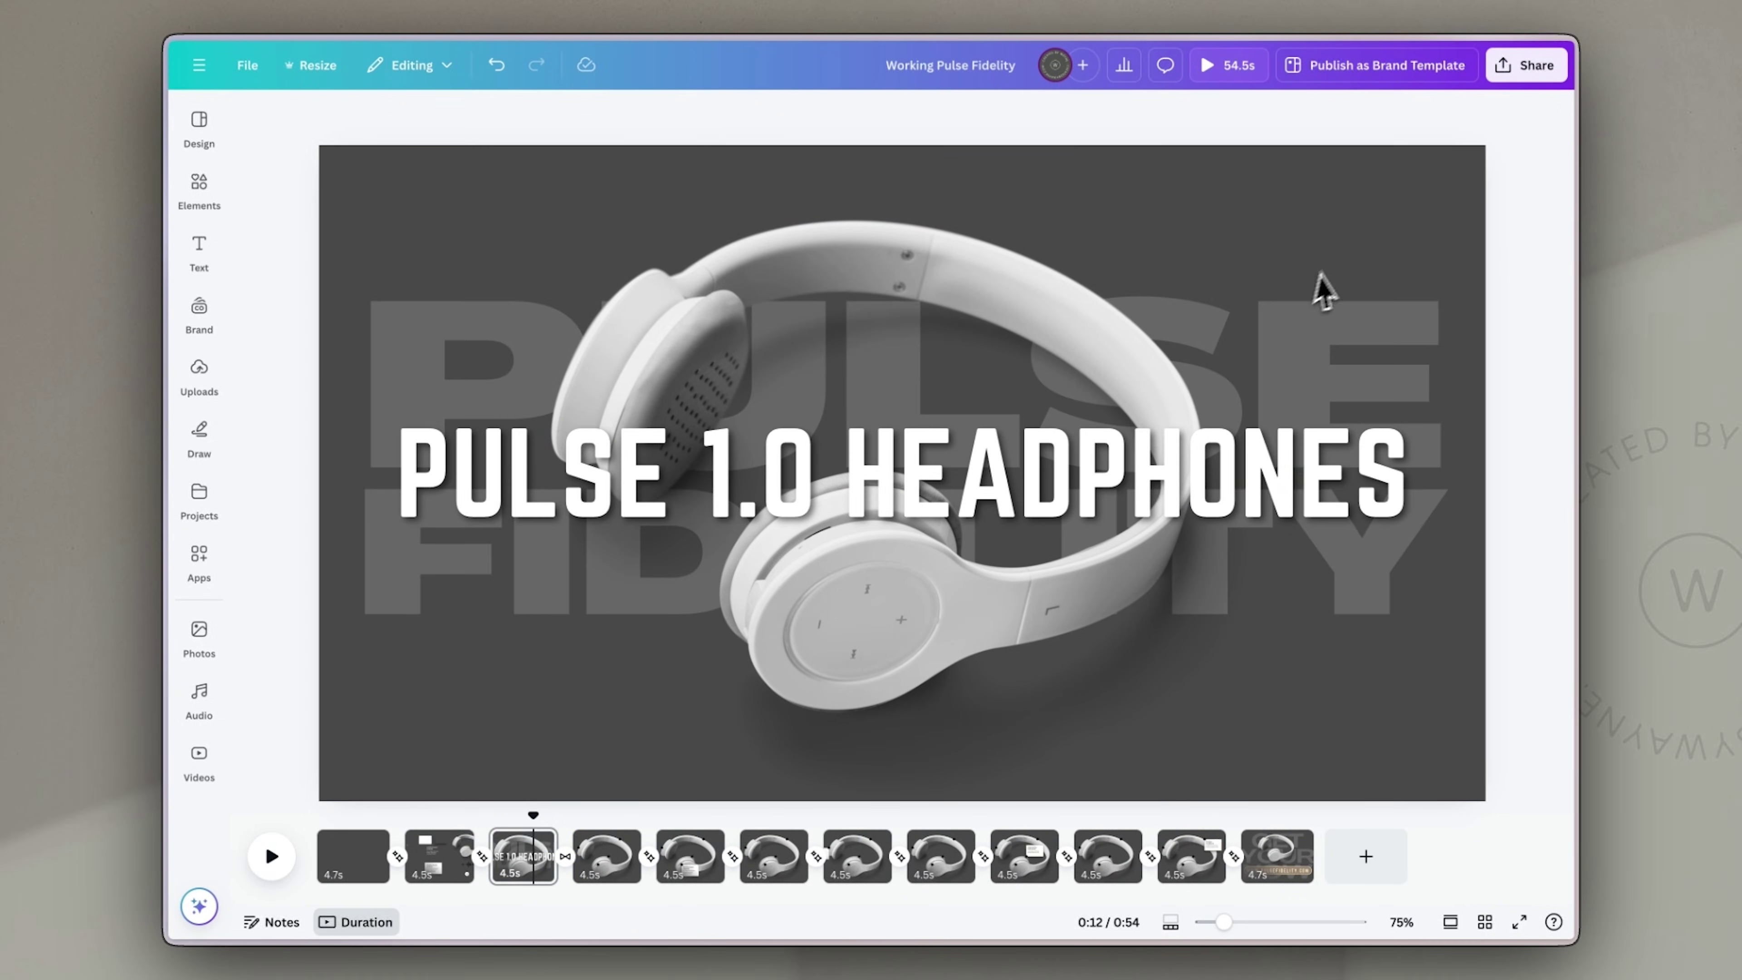
# Step: Apply the Merge writing animation to the faded "PULSE FIDELITY" text on the title page
pyautogui.click(1445, 281)
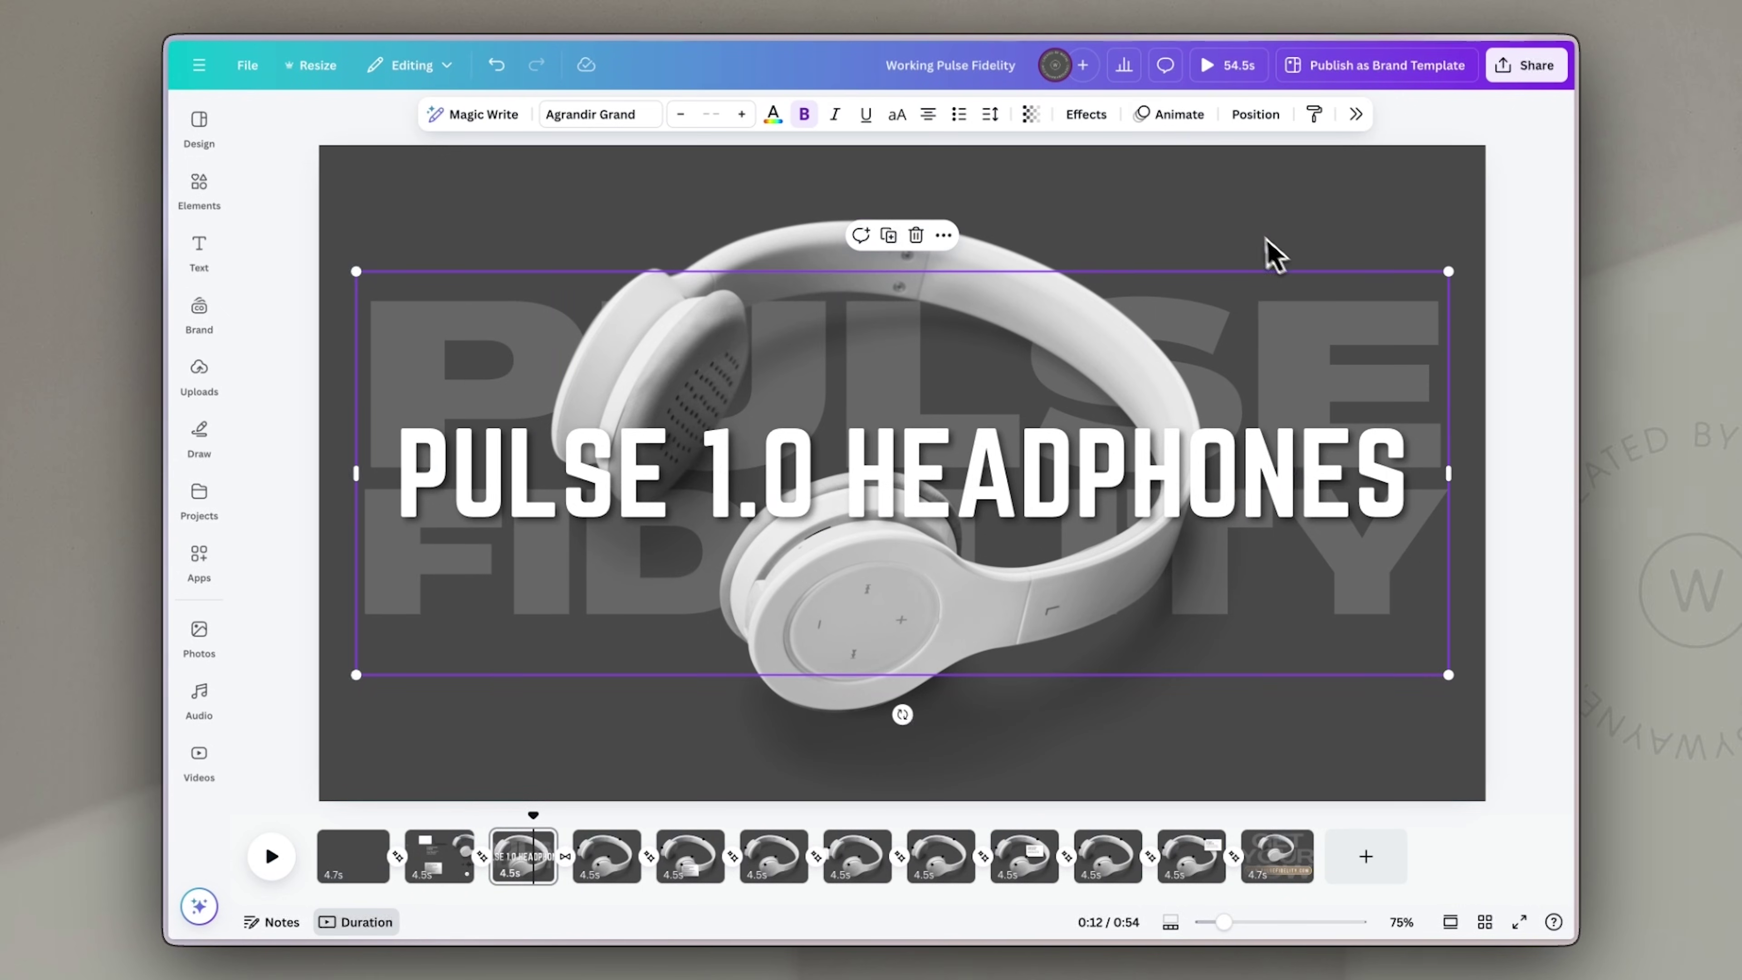
pyautogui.click(1191, 125)
pyautogui.scroll(-6, 1552, 604)
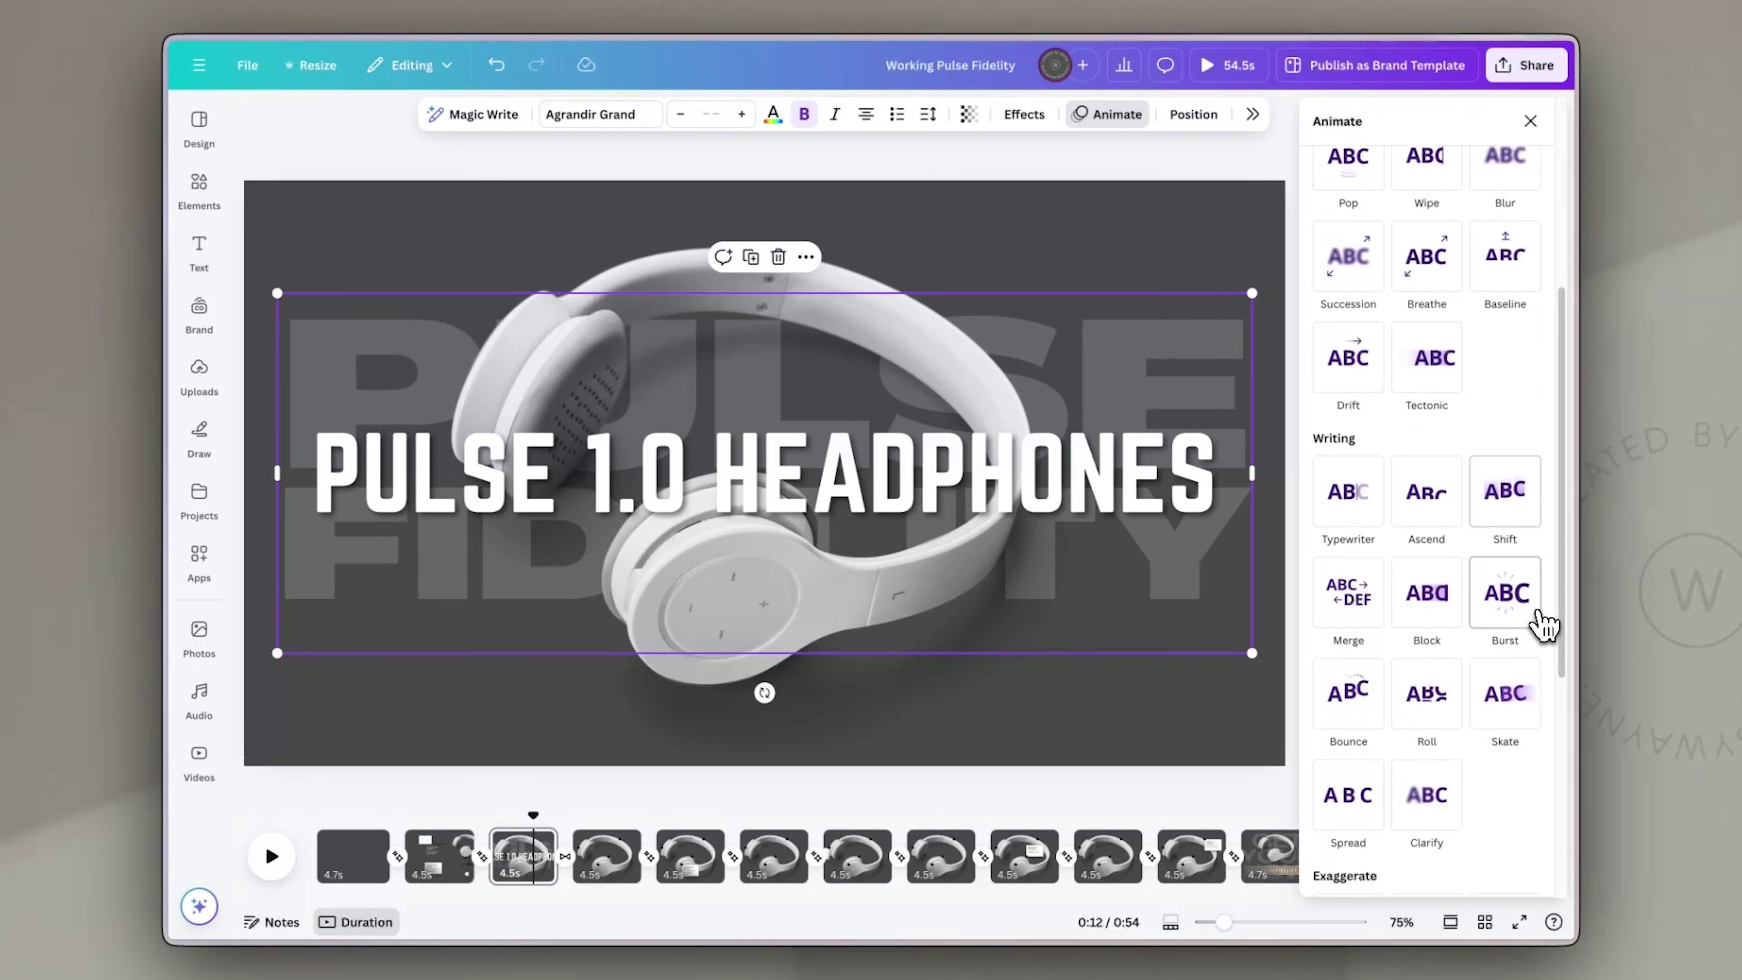
pyautogui.click(1352, 604)
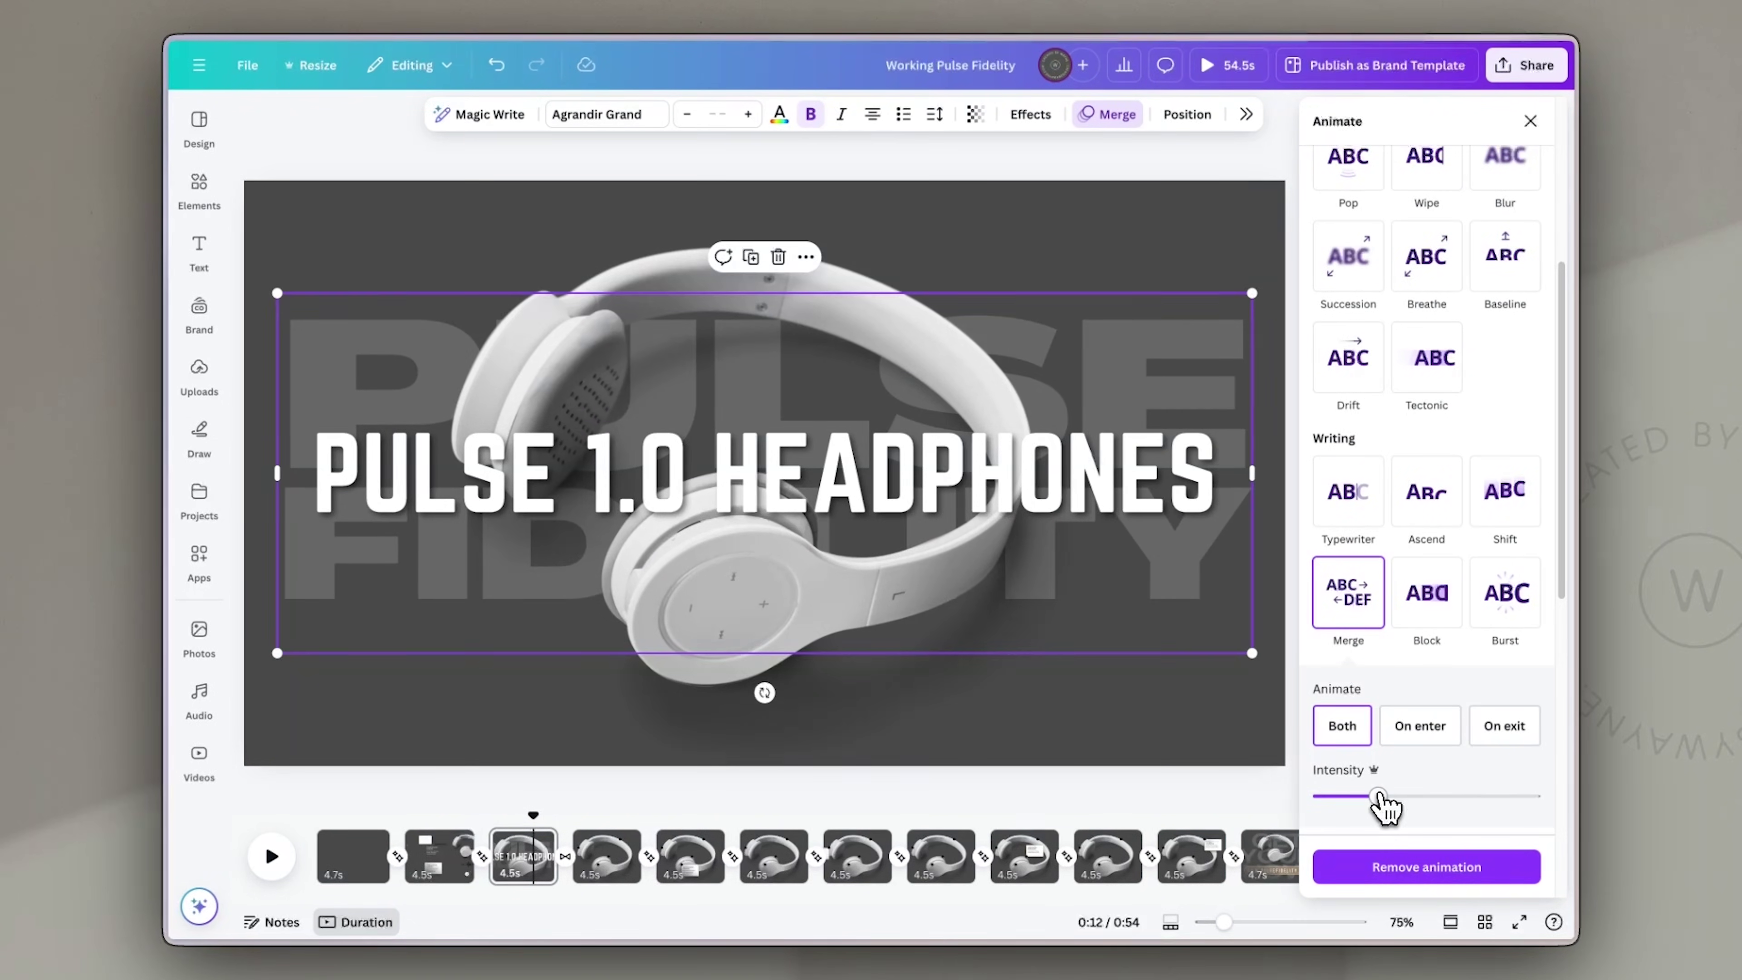
# Step: Apply the Succession animation to the title page's headphones image and lower its speed
pyautogui.click(875, 266)
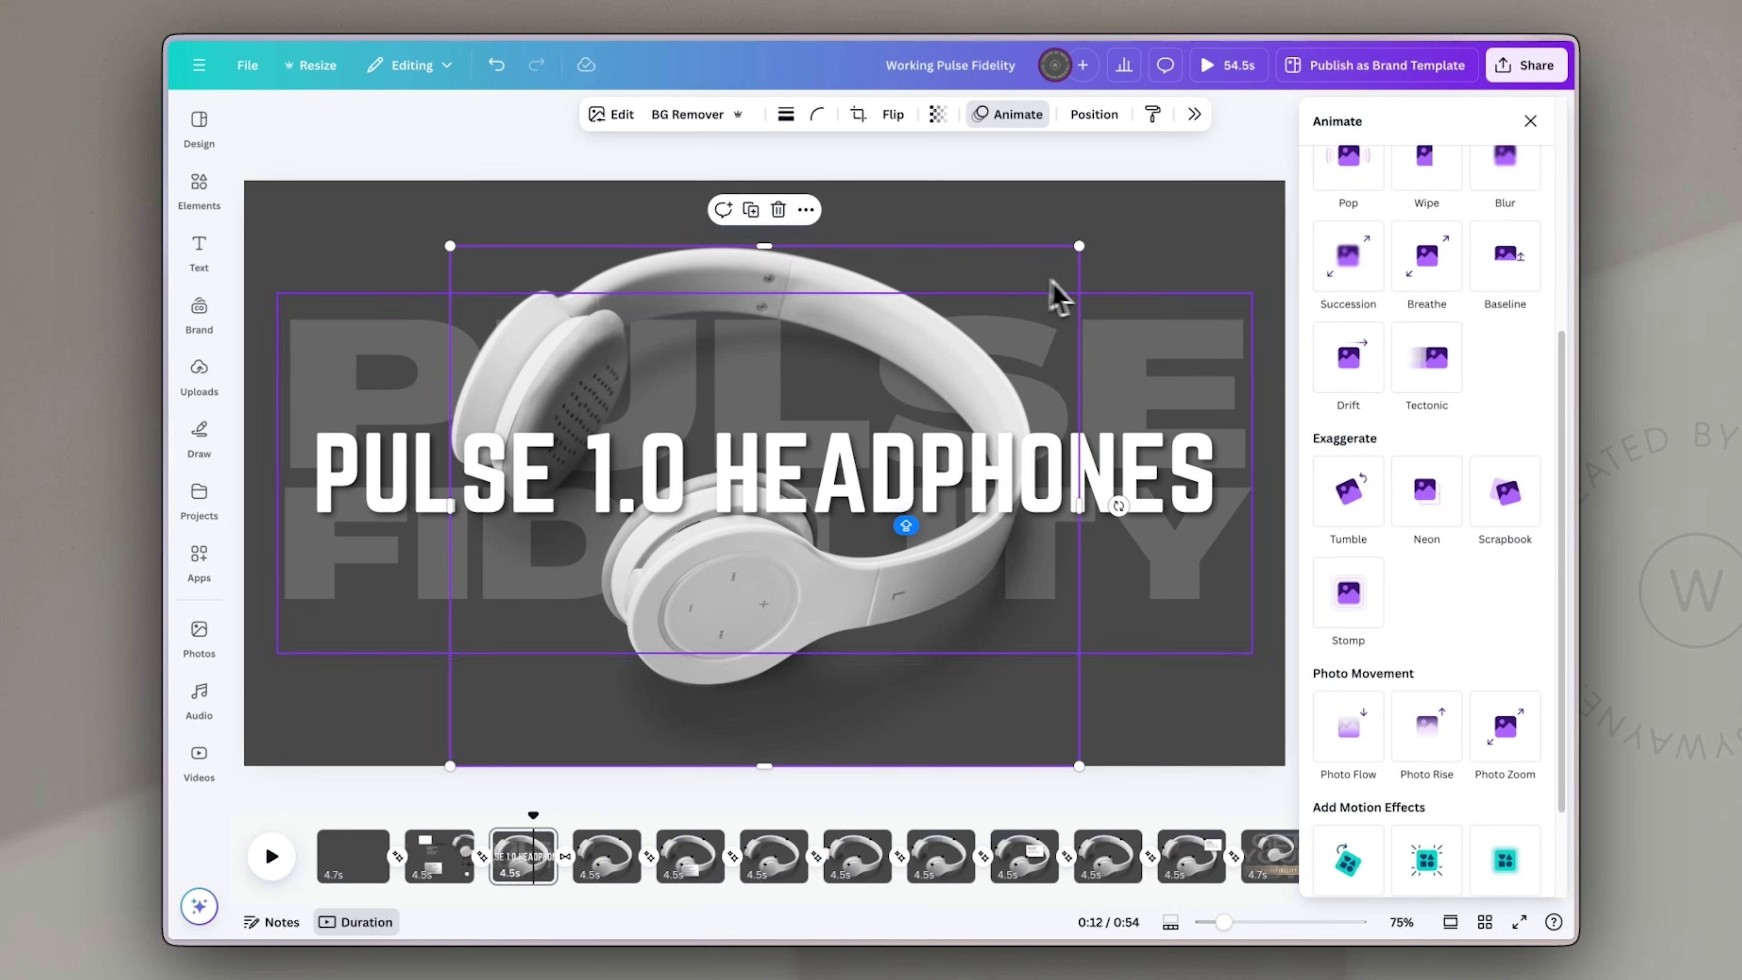
pyautogui.click(1337, 281)
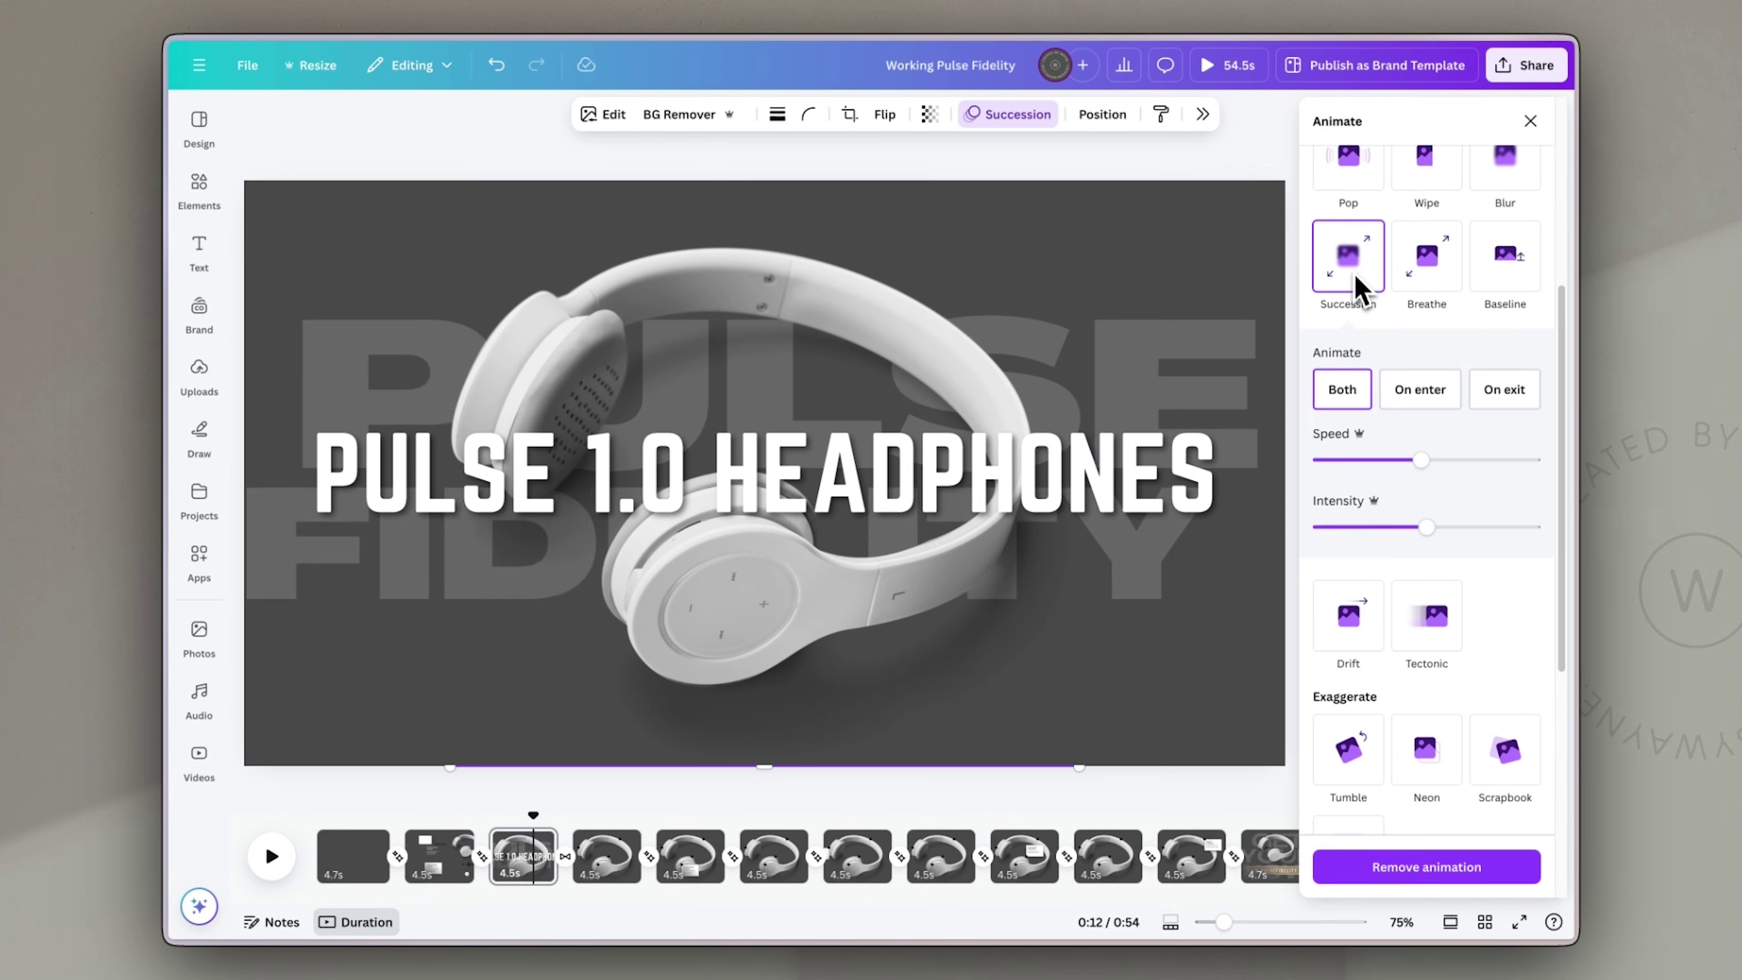
pyautogui.click(1371, 460)
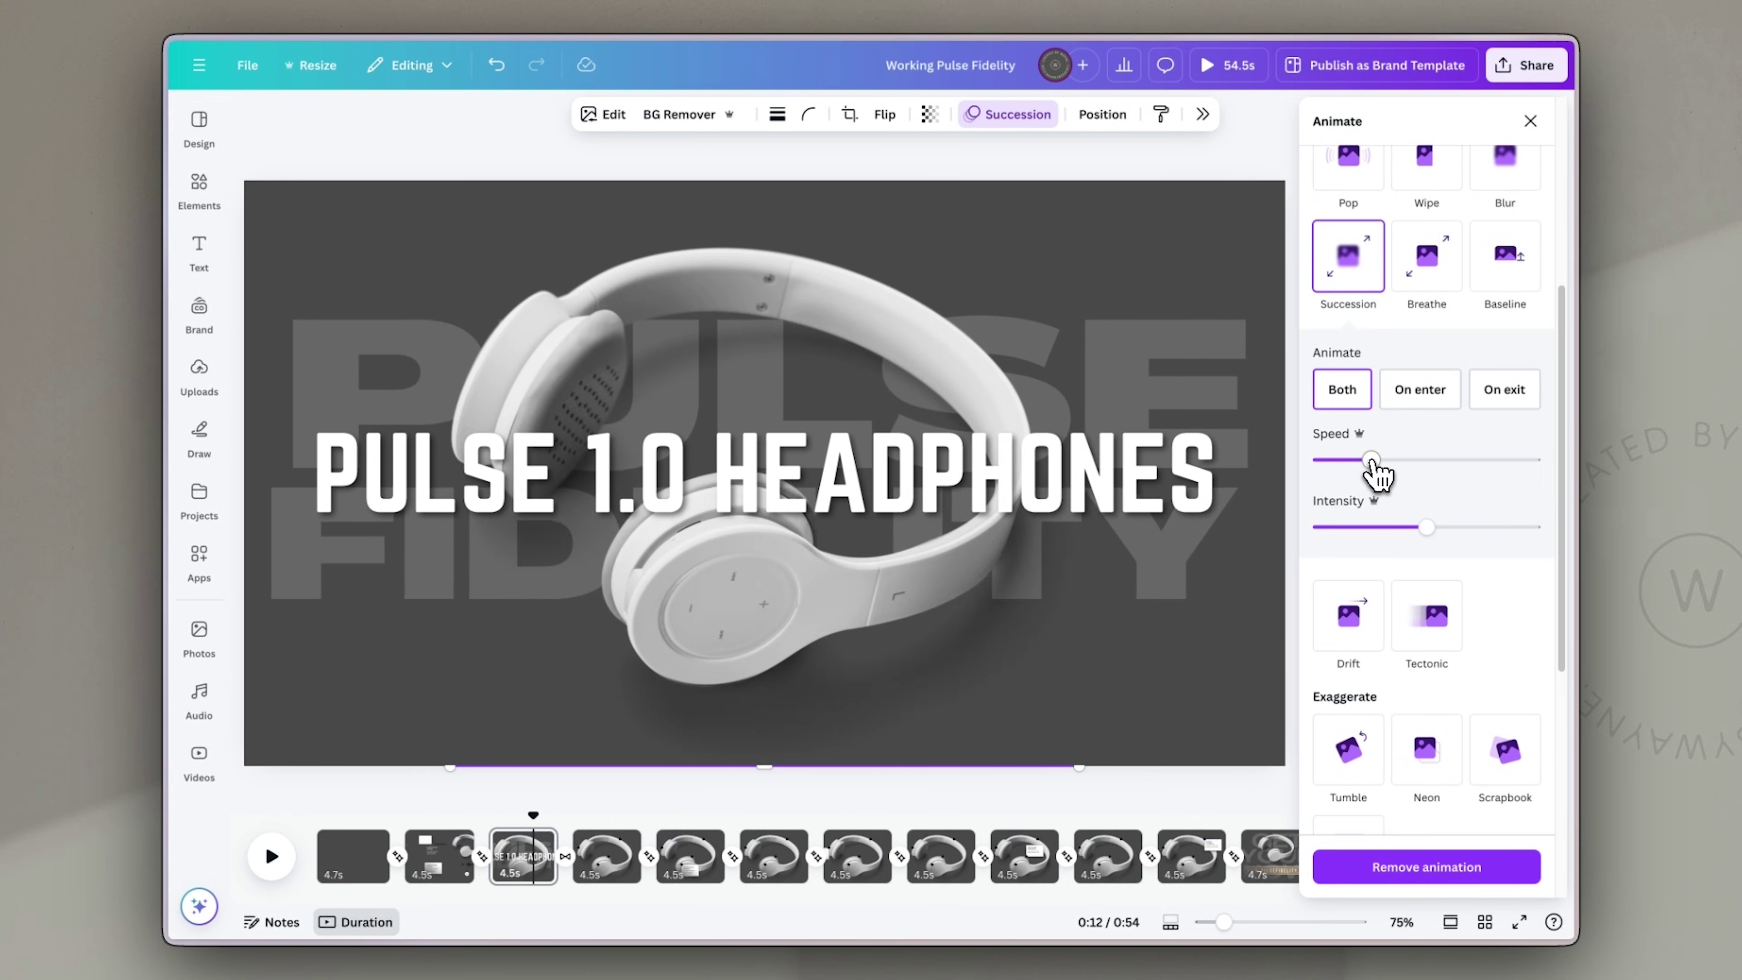
# Step: Apply the Blur animation to the "PULSE 1.0 HEADPHONES" text and show its timing in the timeline
pyautogui.click(1174, 500)
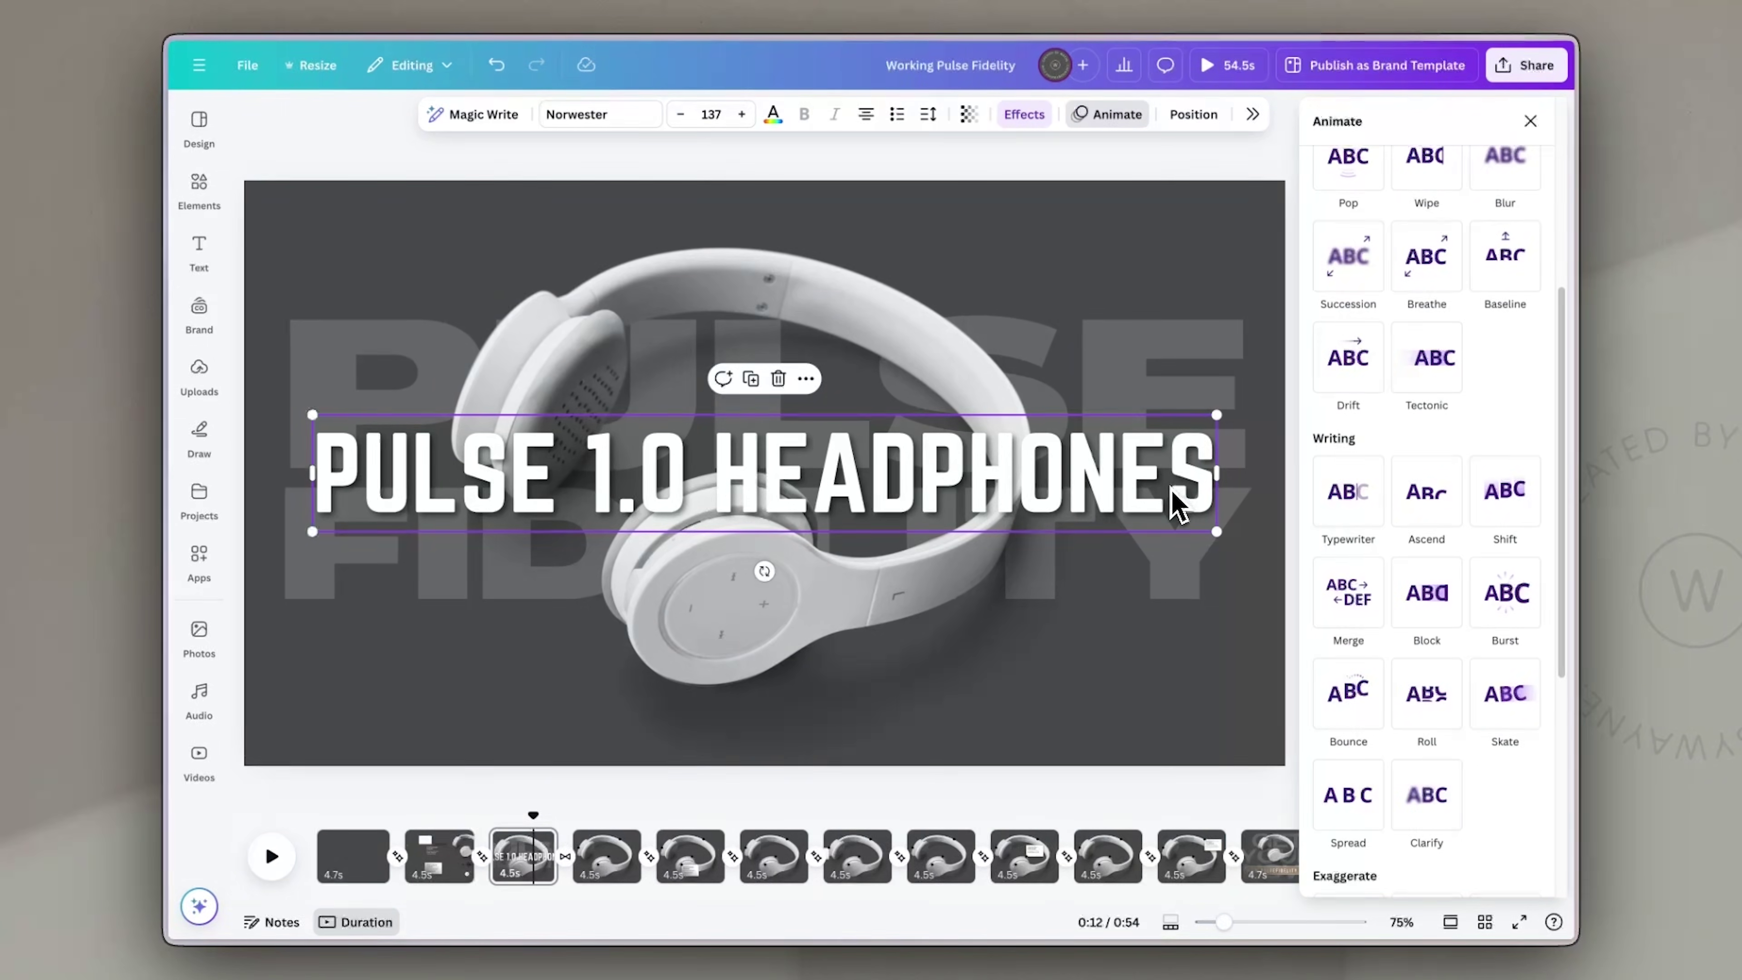
pyautogui.scroll(2, 1520, 456)
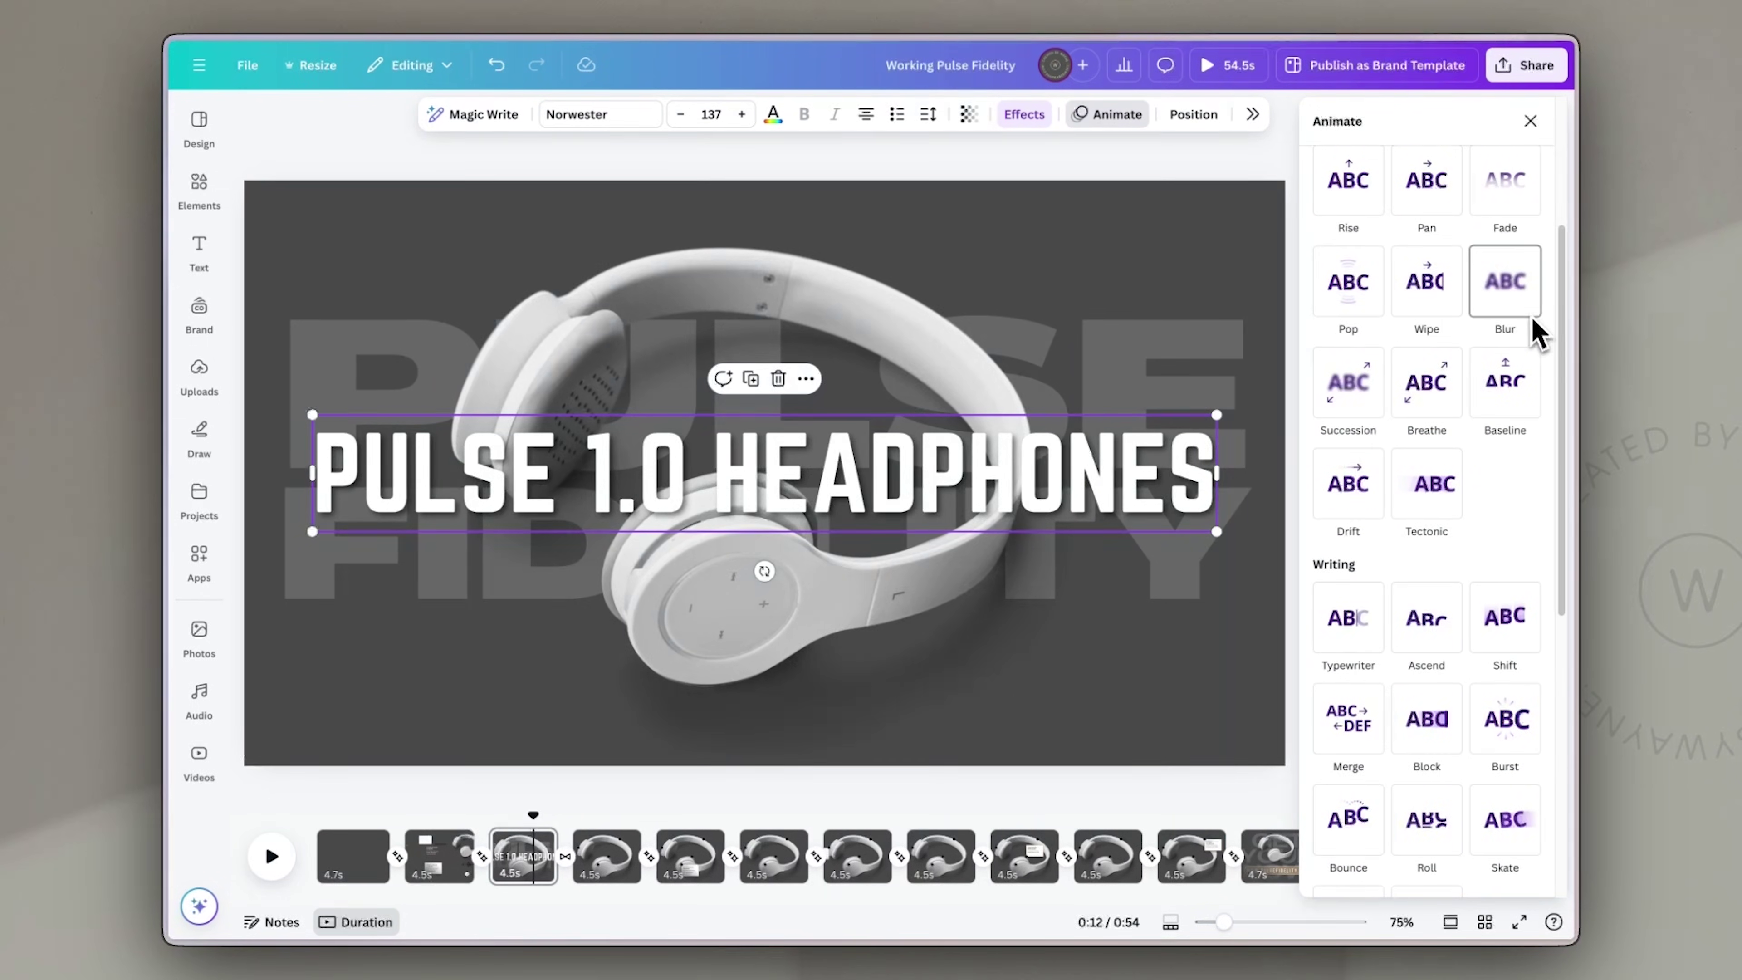
pyautogui.click(1515, 303)
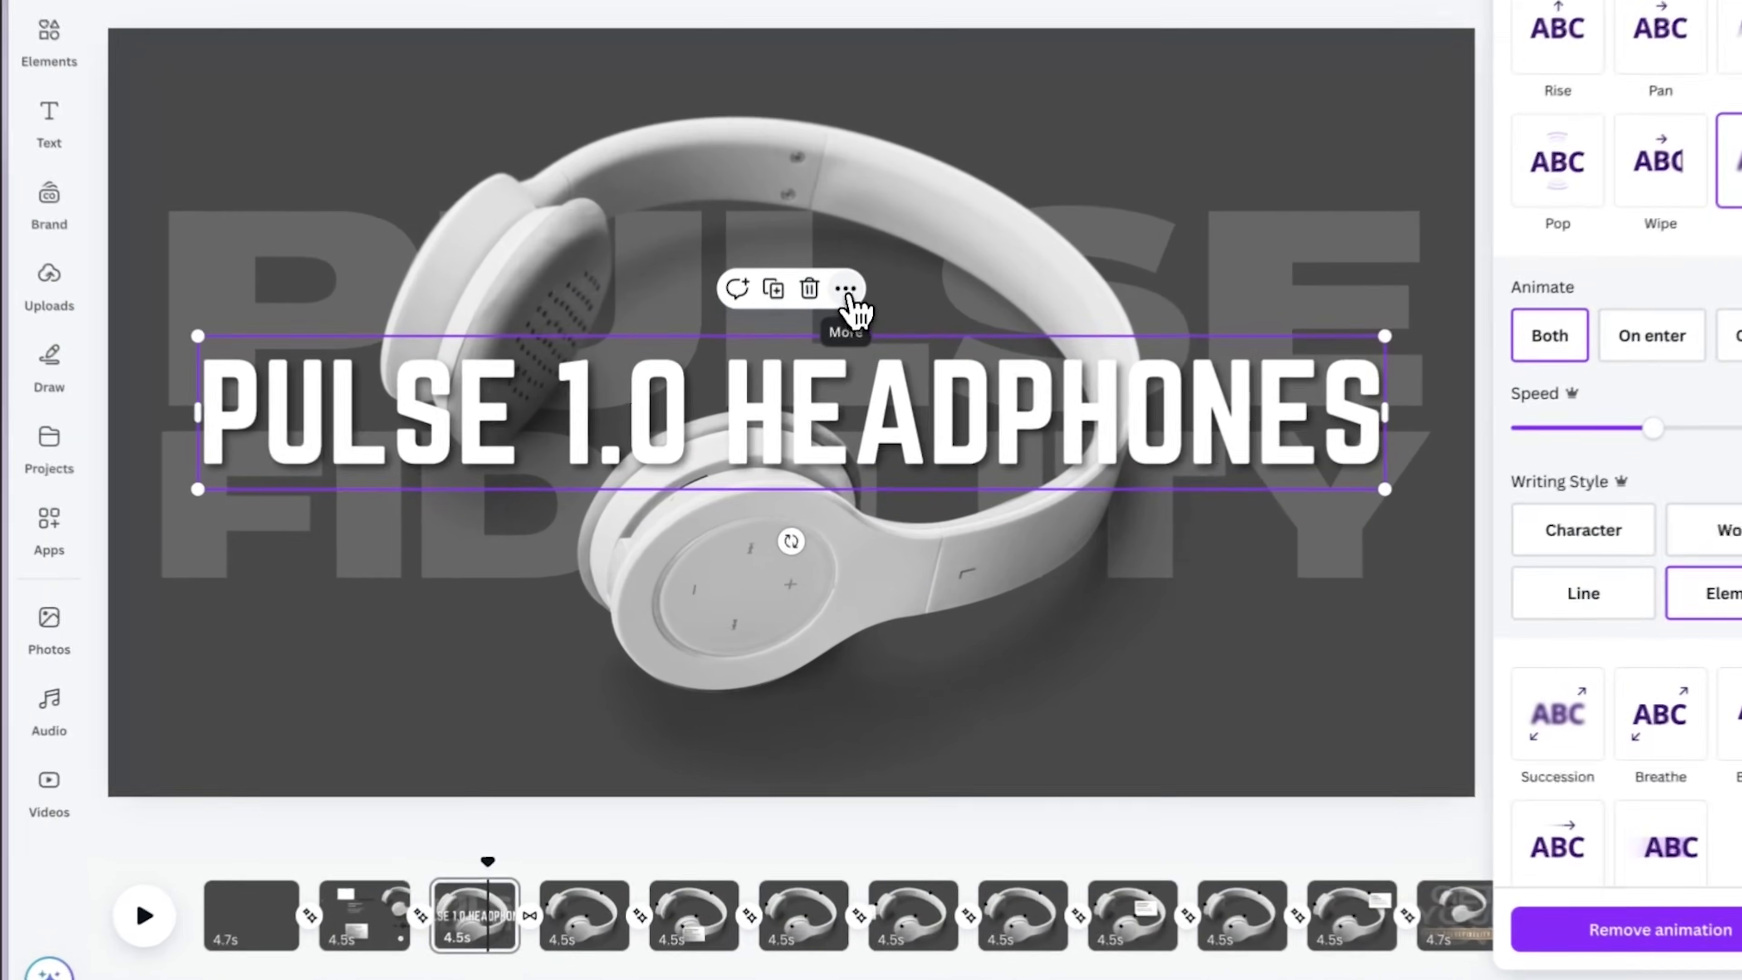
pyautogui.click(805, 379)
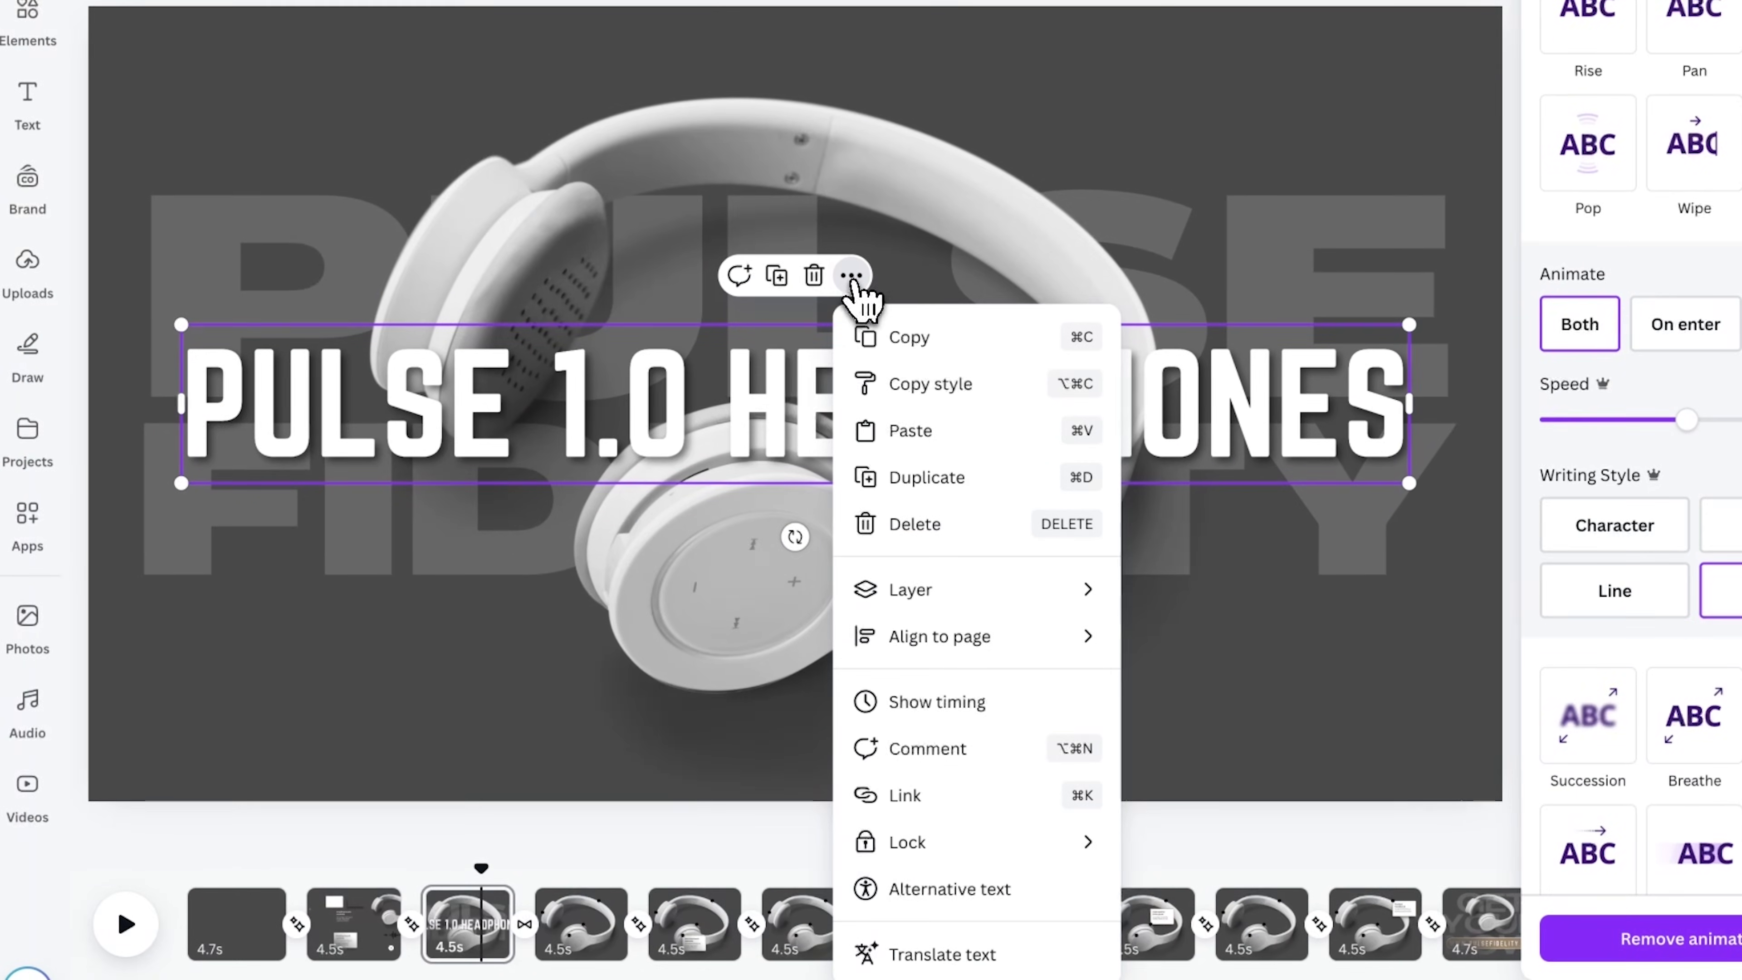
pyautogui.click(950, 700)
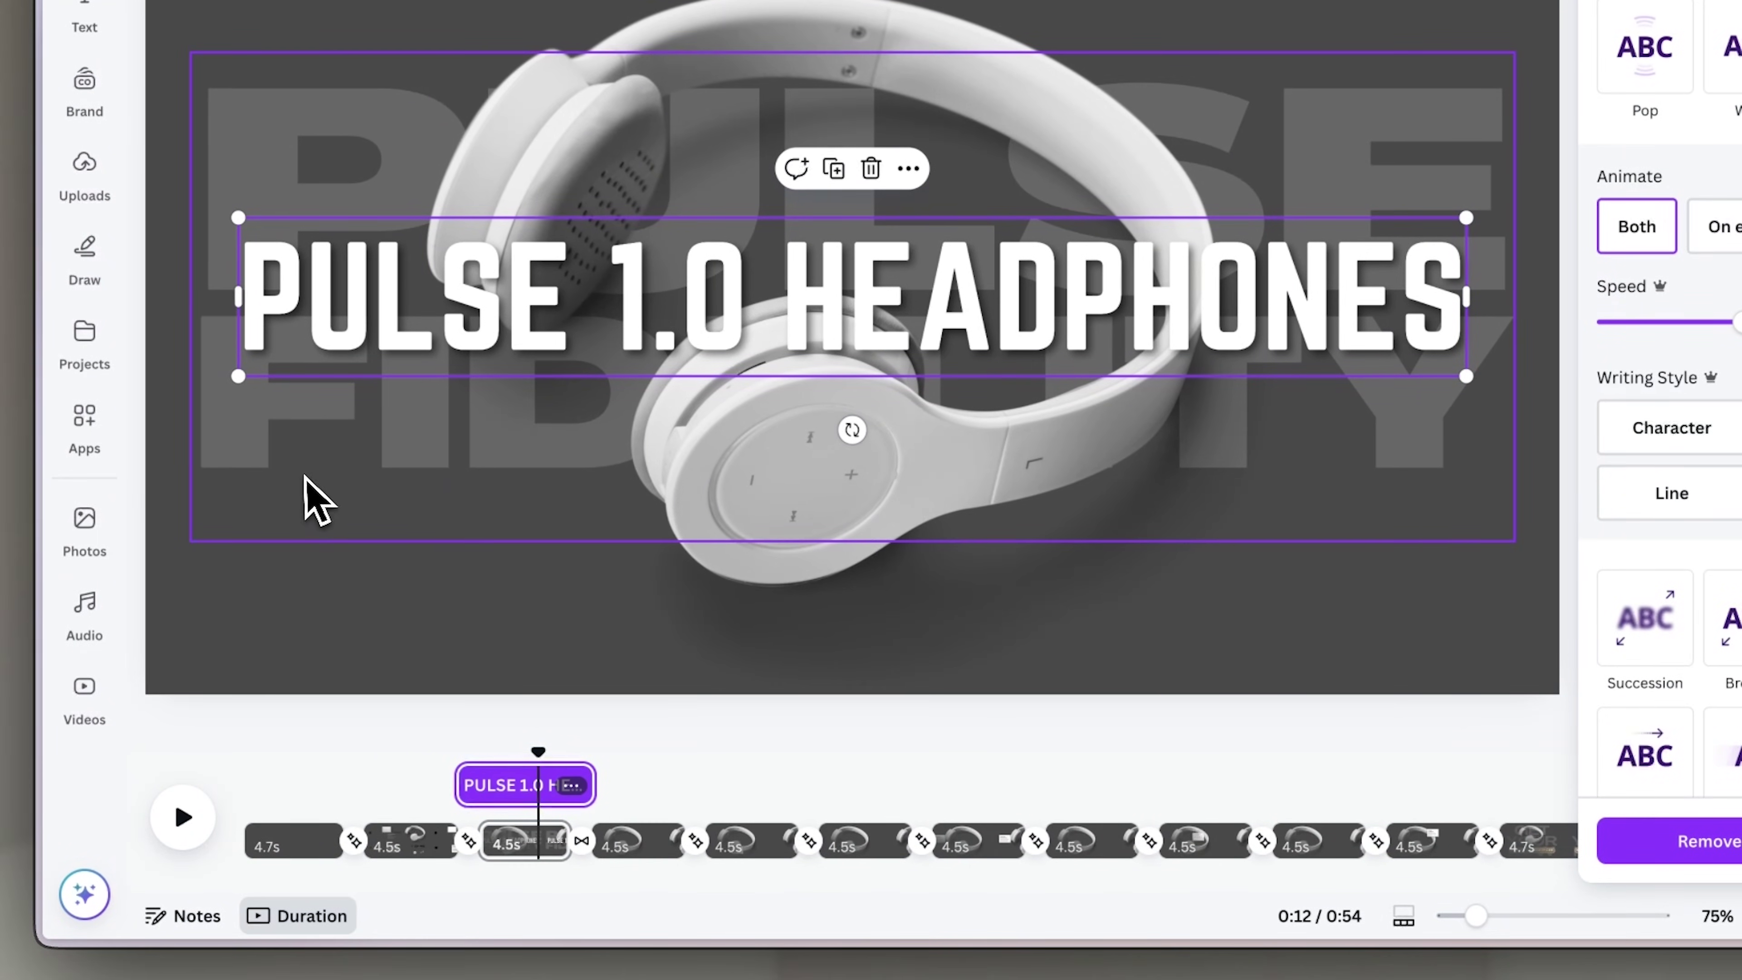
# Step: Trim the start of the title page's headphones image timing so it enters after the faded "PULSE FIDELITY" text
pyautogui.click(316, 501)
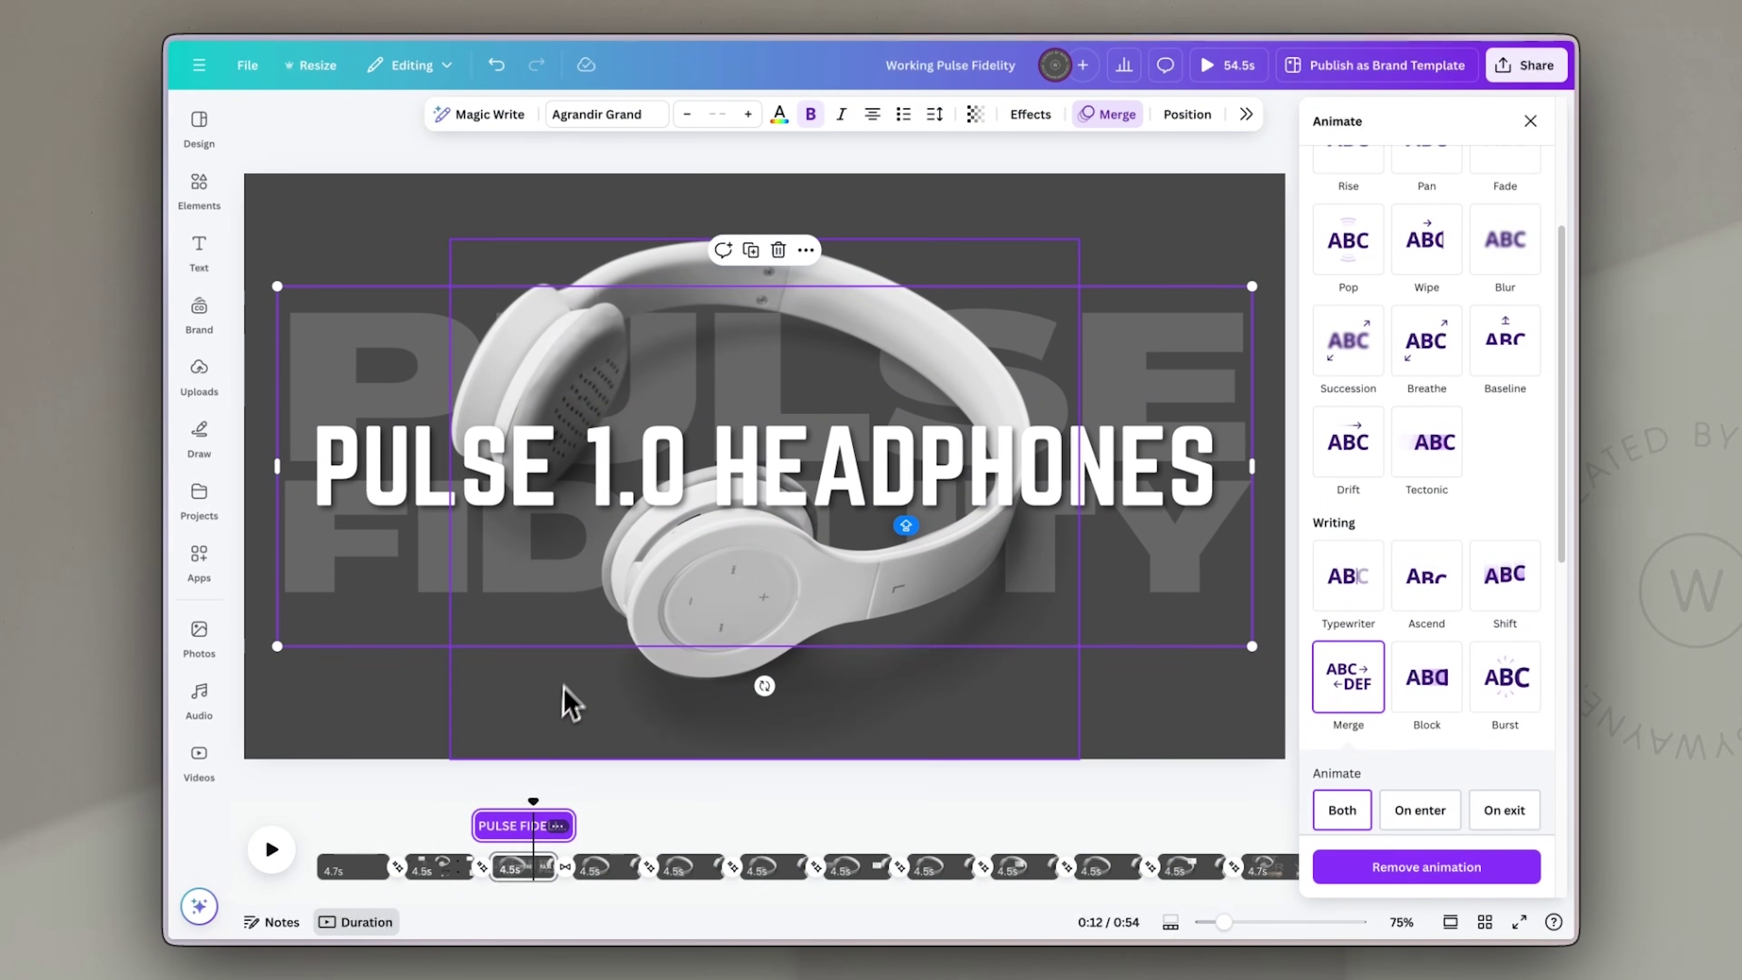
pyautogui.click(911, 263)
pyautogui.moveTo(479, 826); pyautogui.dragTo(516, 831)
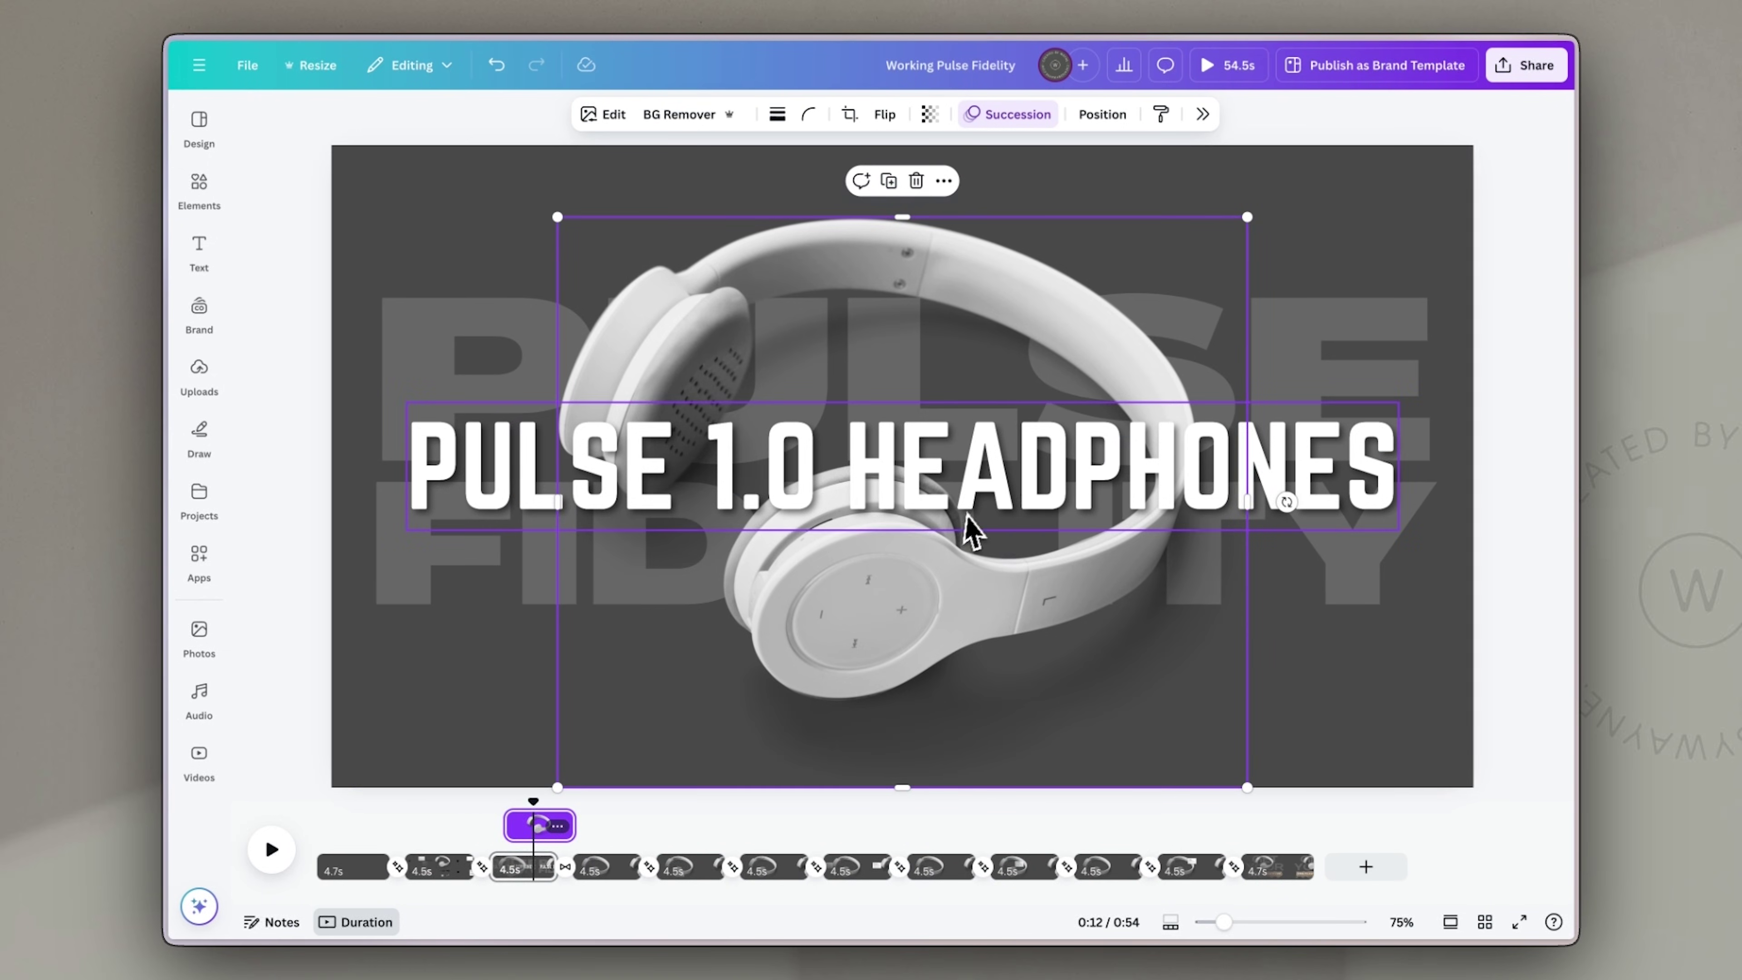
# Step: Trim the start of the "PULSE 1.0 HEADPHONES" text's timing to about 2.8 s and preview the title page animation
pyautogui.click(993, 514)
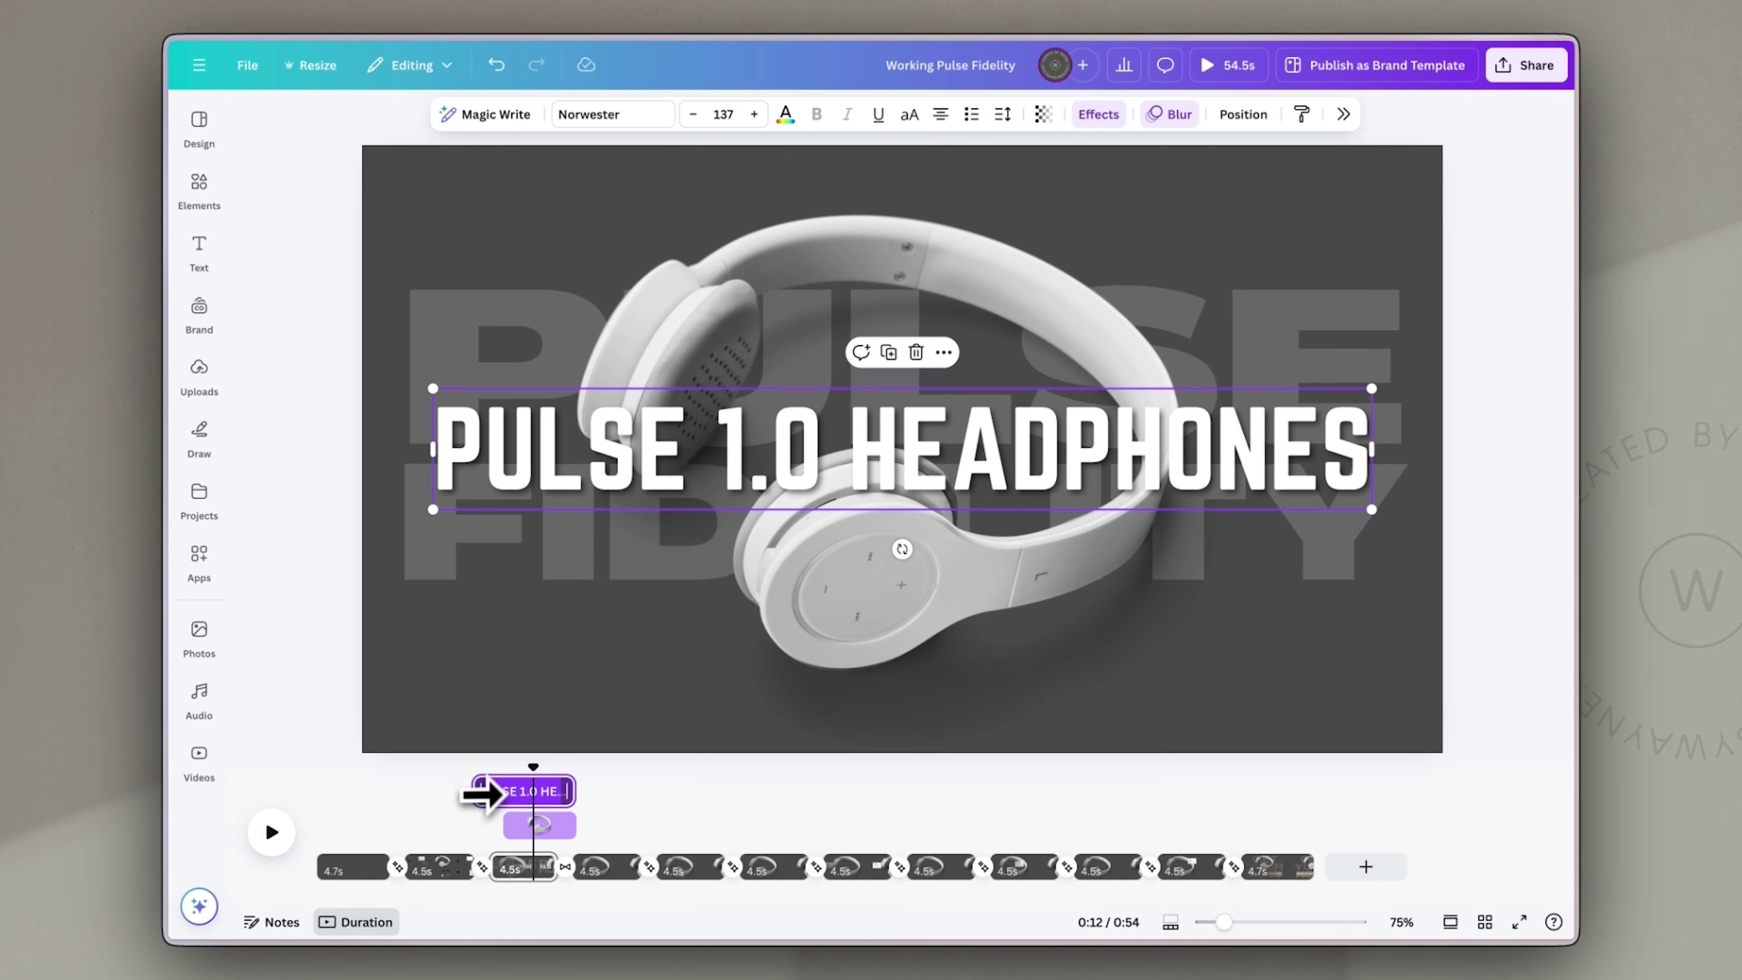
pyautogui.moveTo(485, 791); pyautogui.dragTo(530, 792)
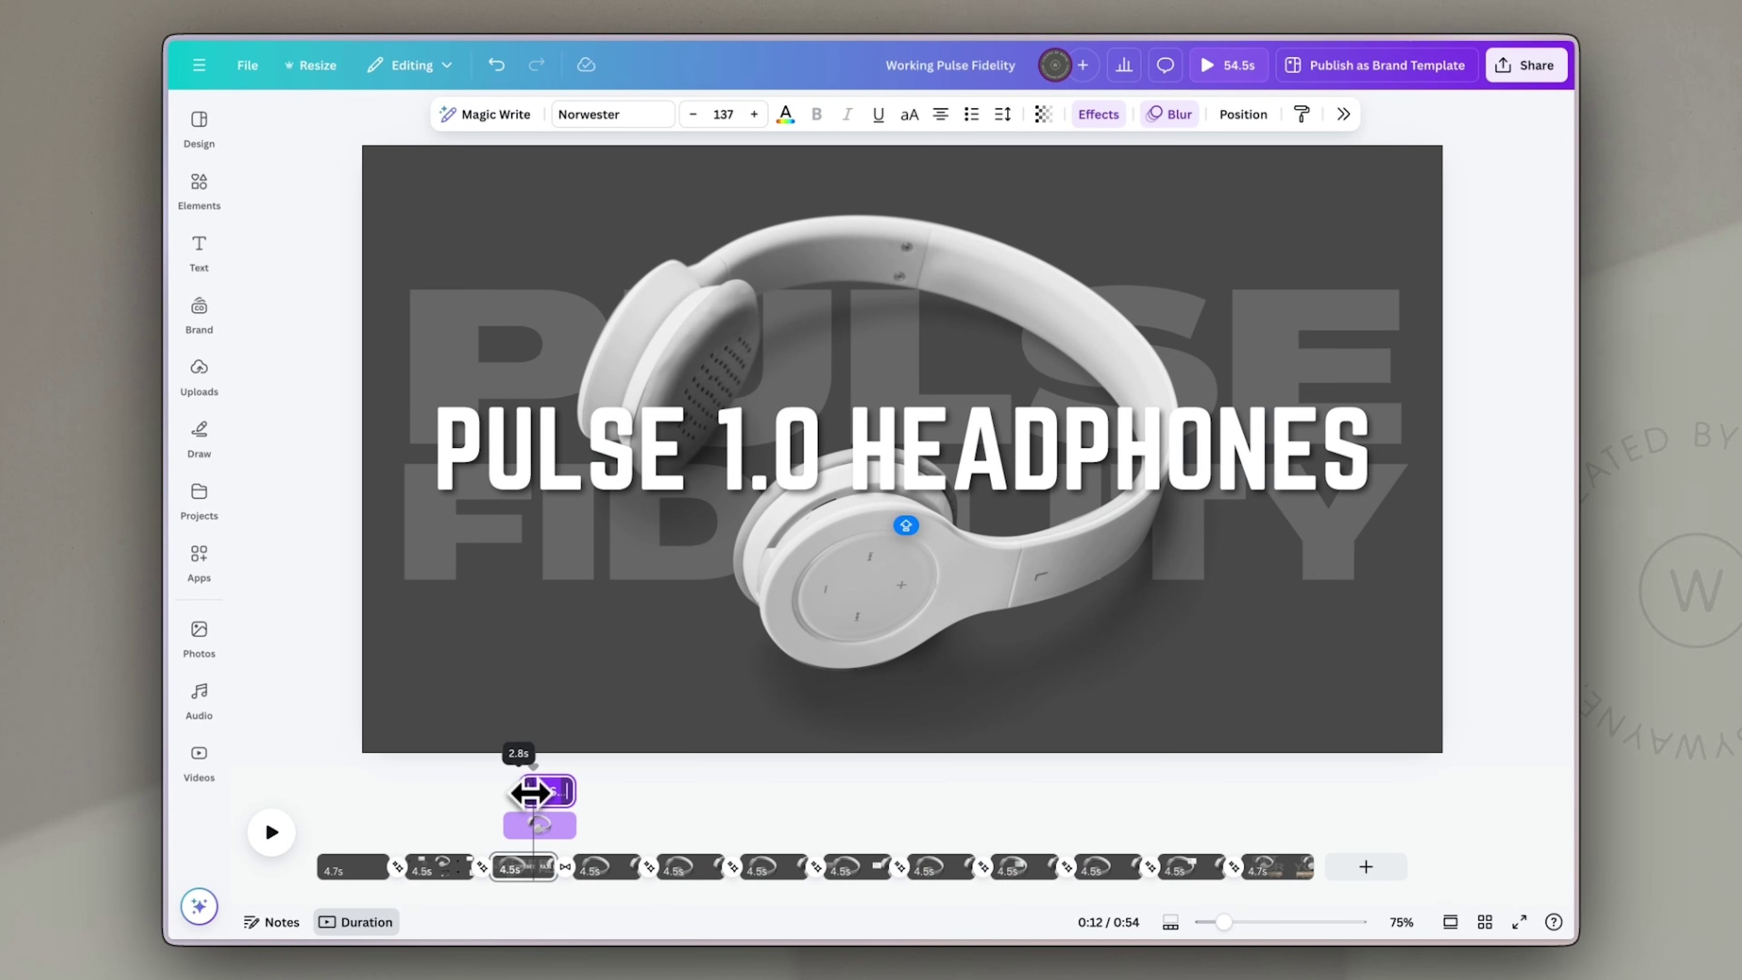
pyautogui.moveTo(529, 793); pyautogui.dragTo(474, 767)
pyautogui.press('space')
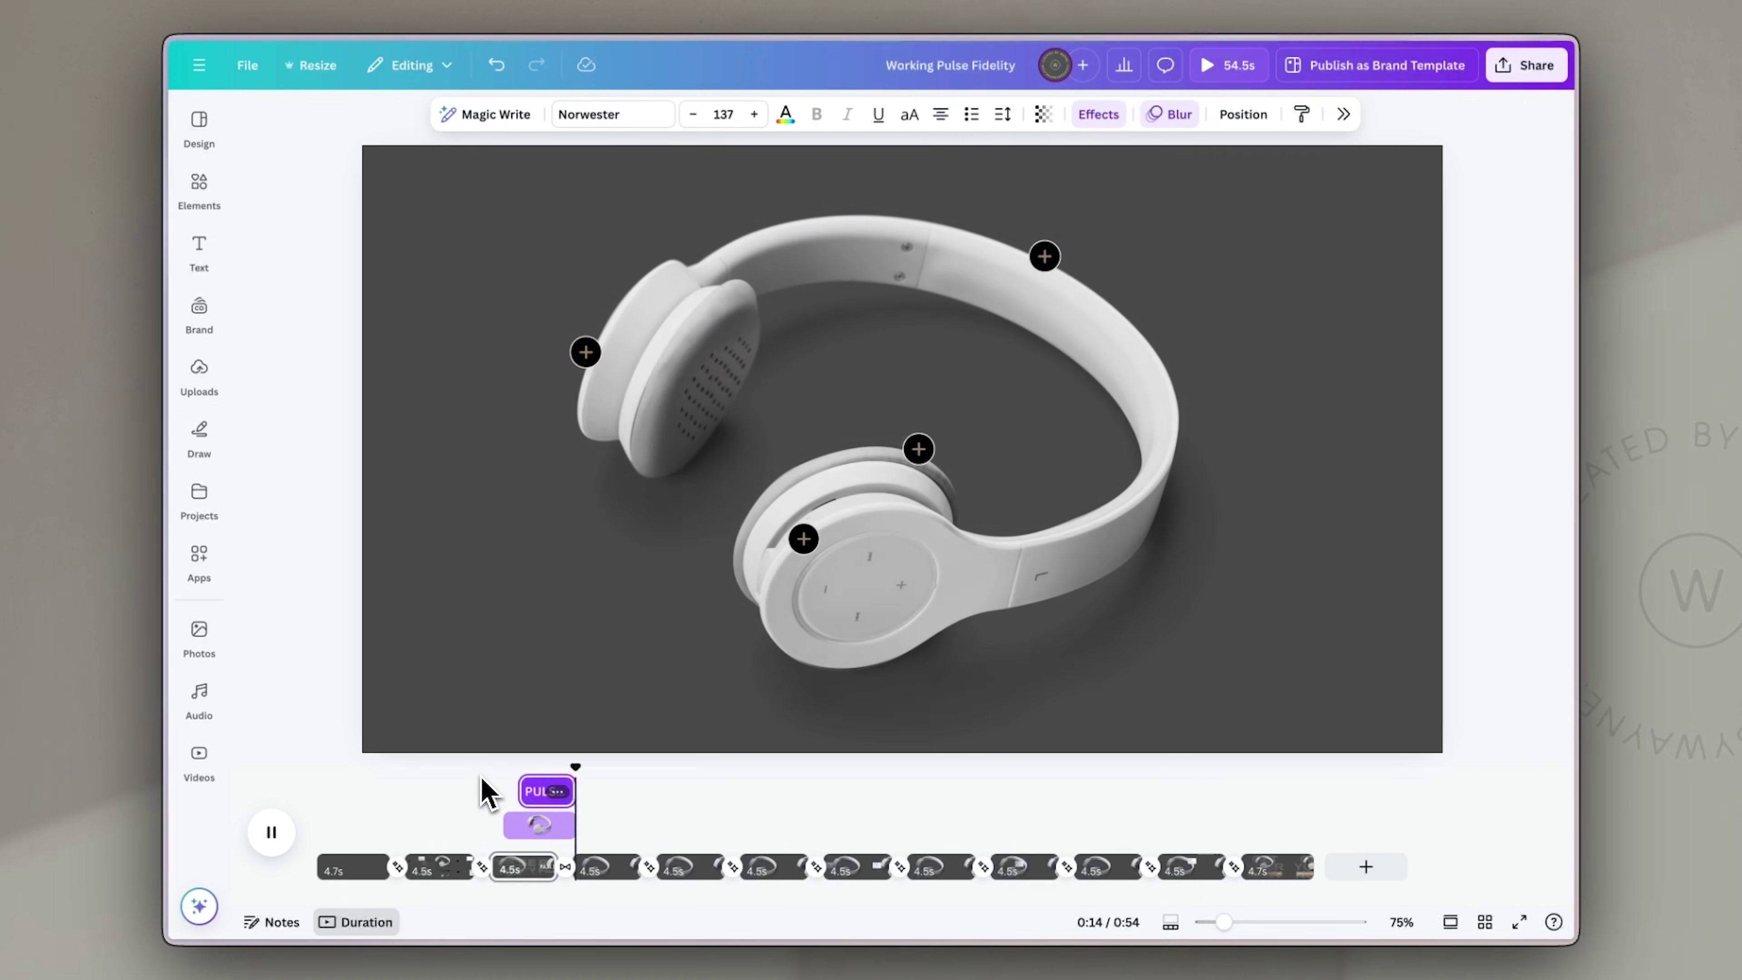
pyautogui.press('space')
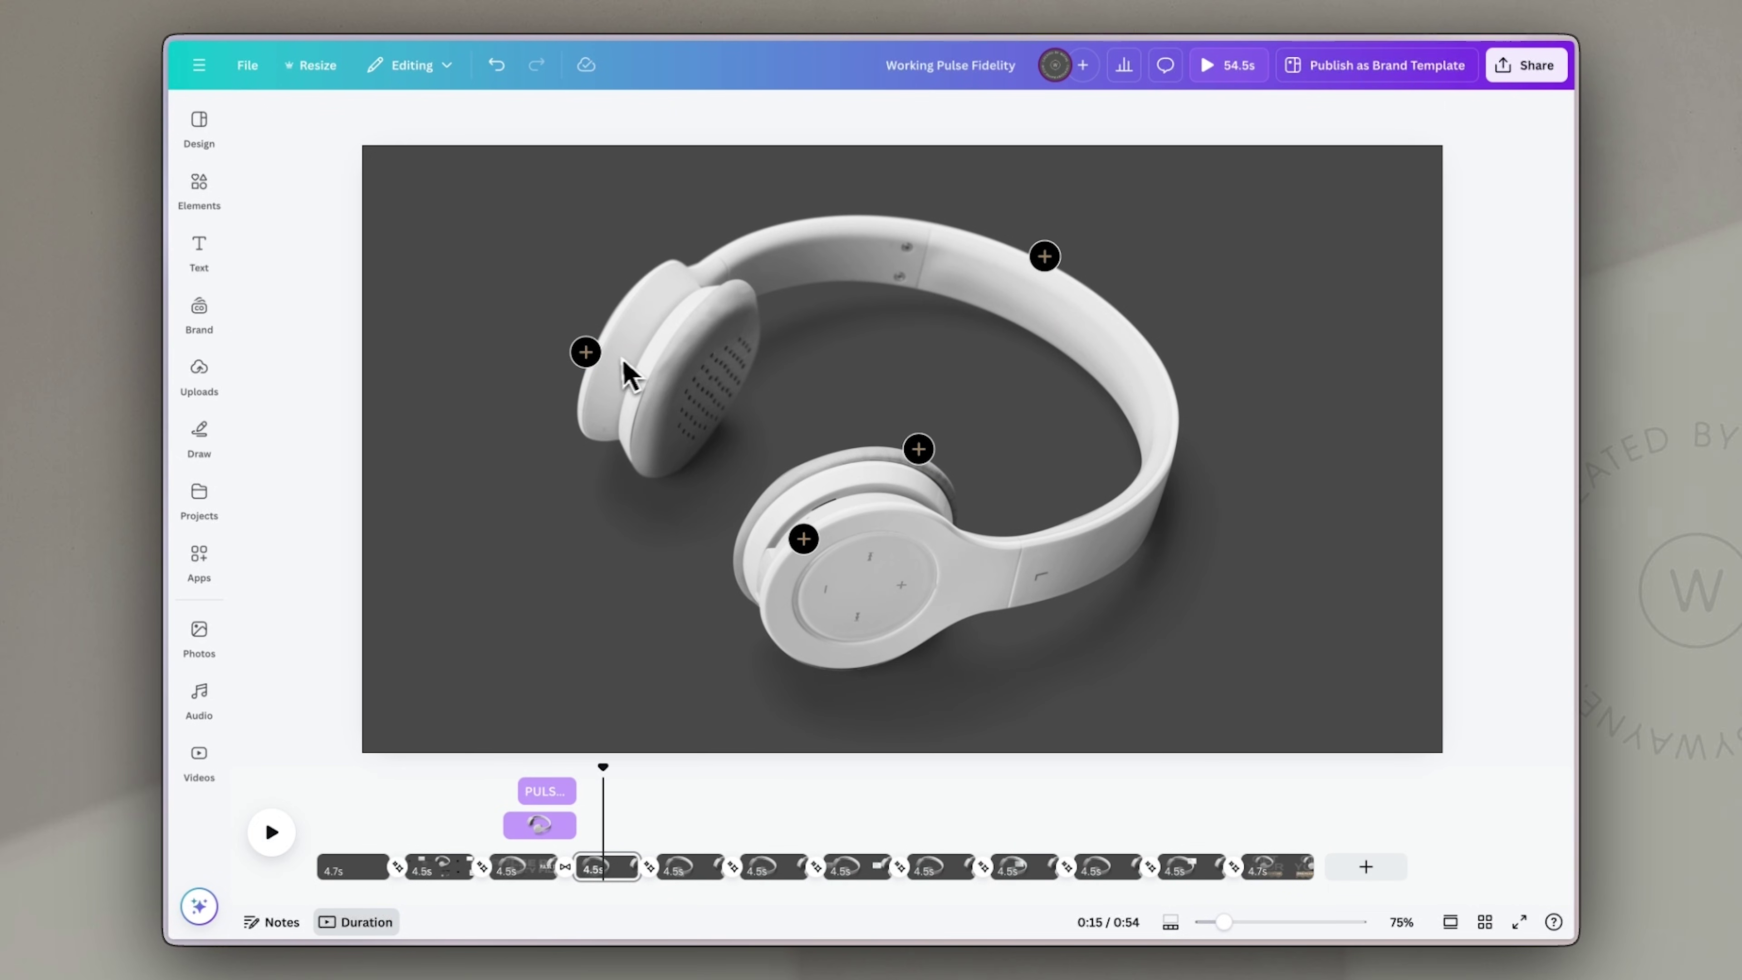
# Step: Apply the Pop animation to all four plus markers on the first plus-marker page and preview it from the title page
pyautogui.click(585, 352)
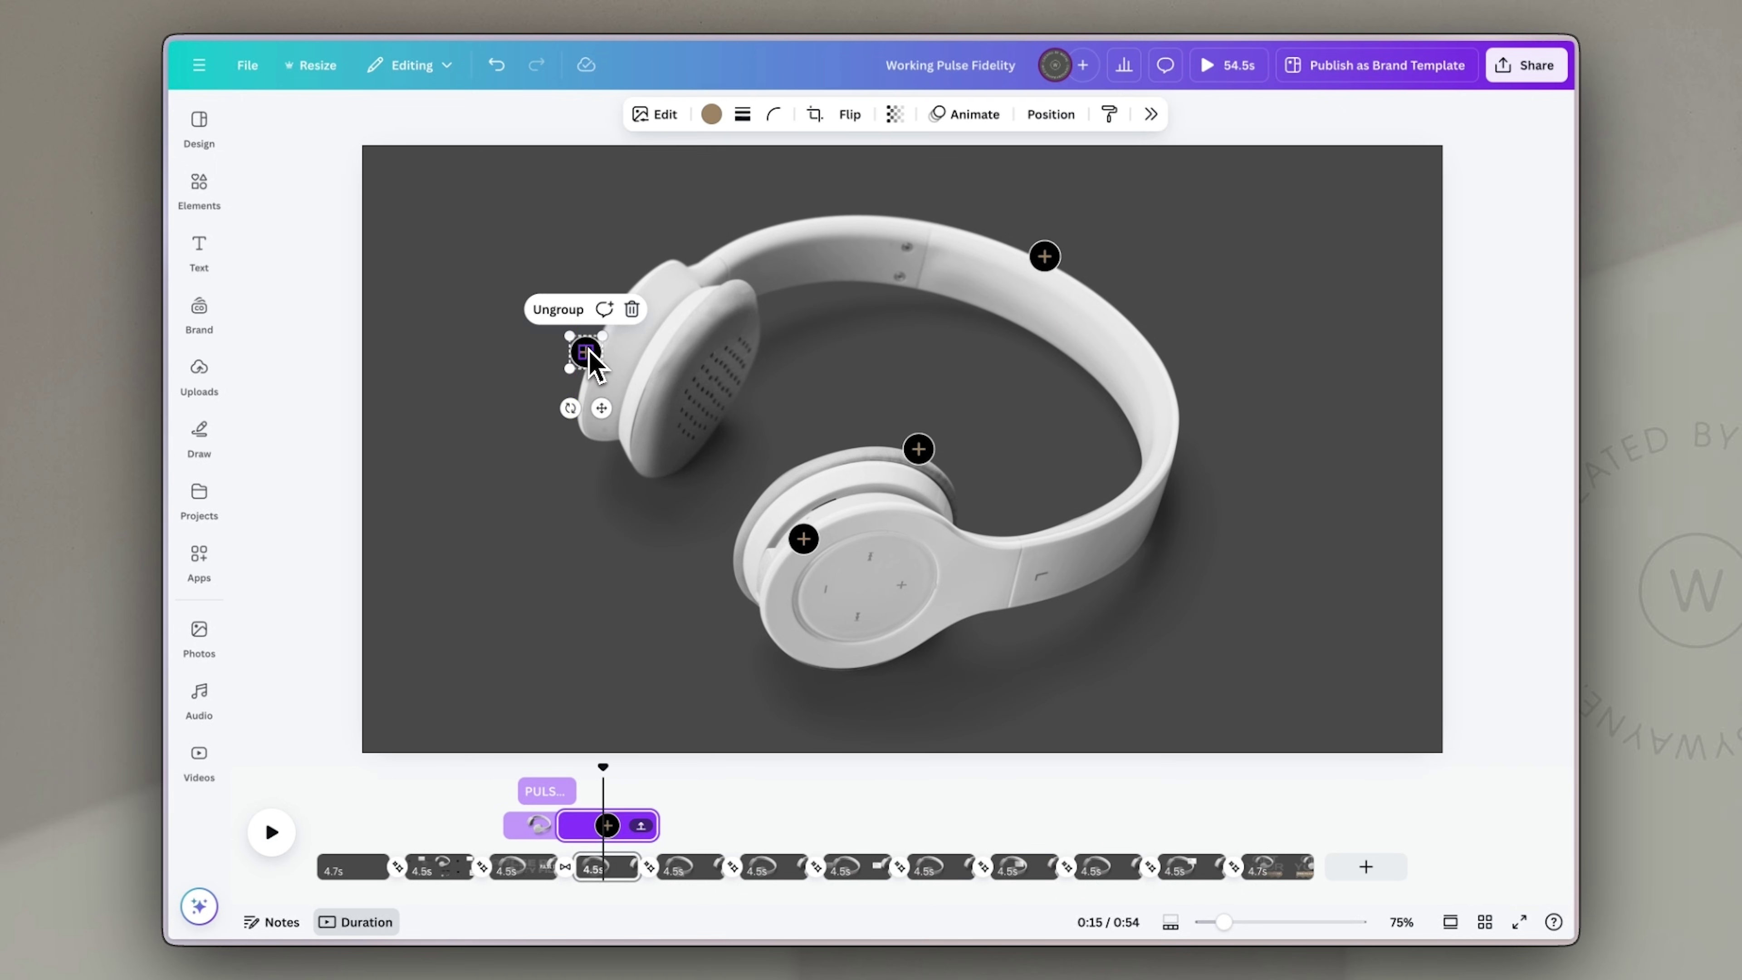
pyautogui.keyDown('shift'); pyautogui.click(803, 539); pyautogui.keyUp('shift')
pyautogui.keyDown('shift'); pyautogui.click(918, 449); pyautogui.keyUp('shift')
pyautogui.keyDown('shift'); pyautogui.click(1035, 251); pyautogui.keyUp('shift')
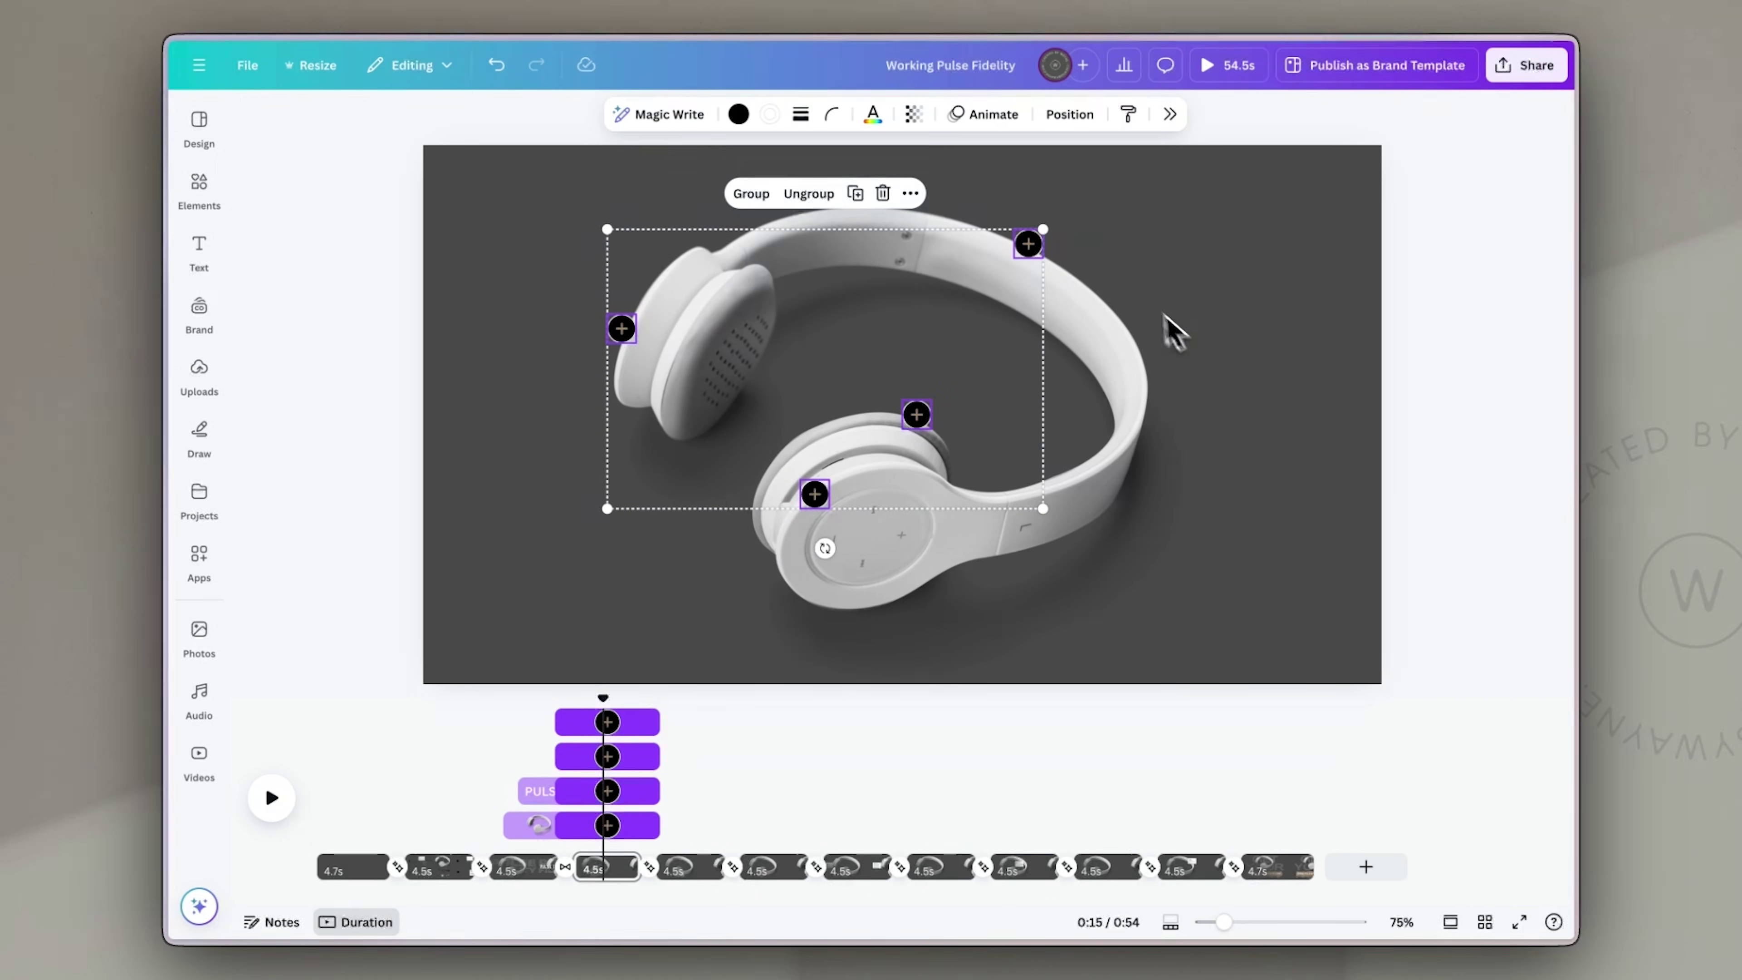
pyautogui.click(1008, 118)
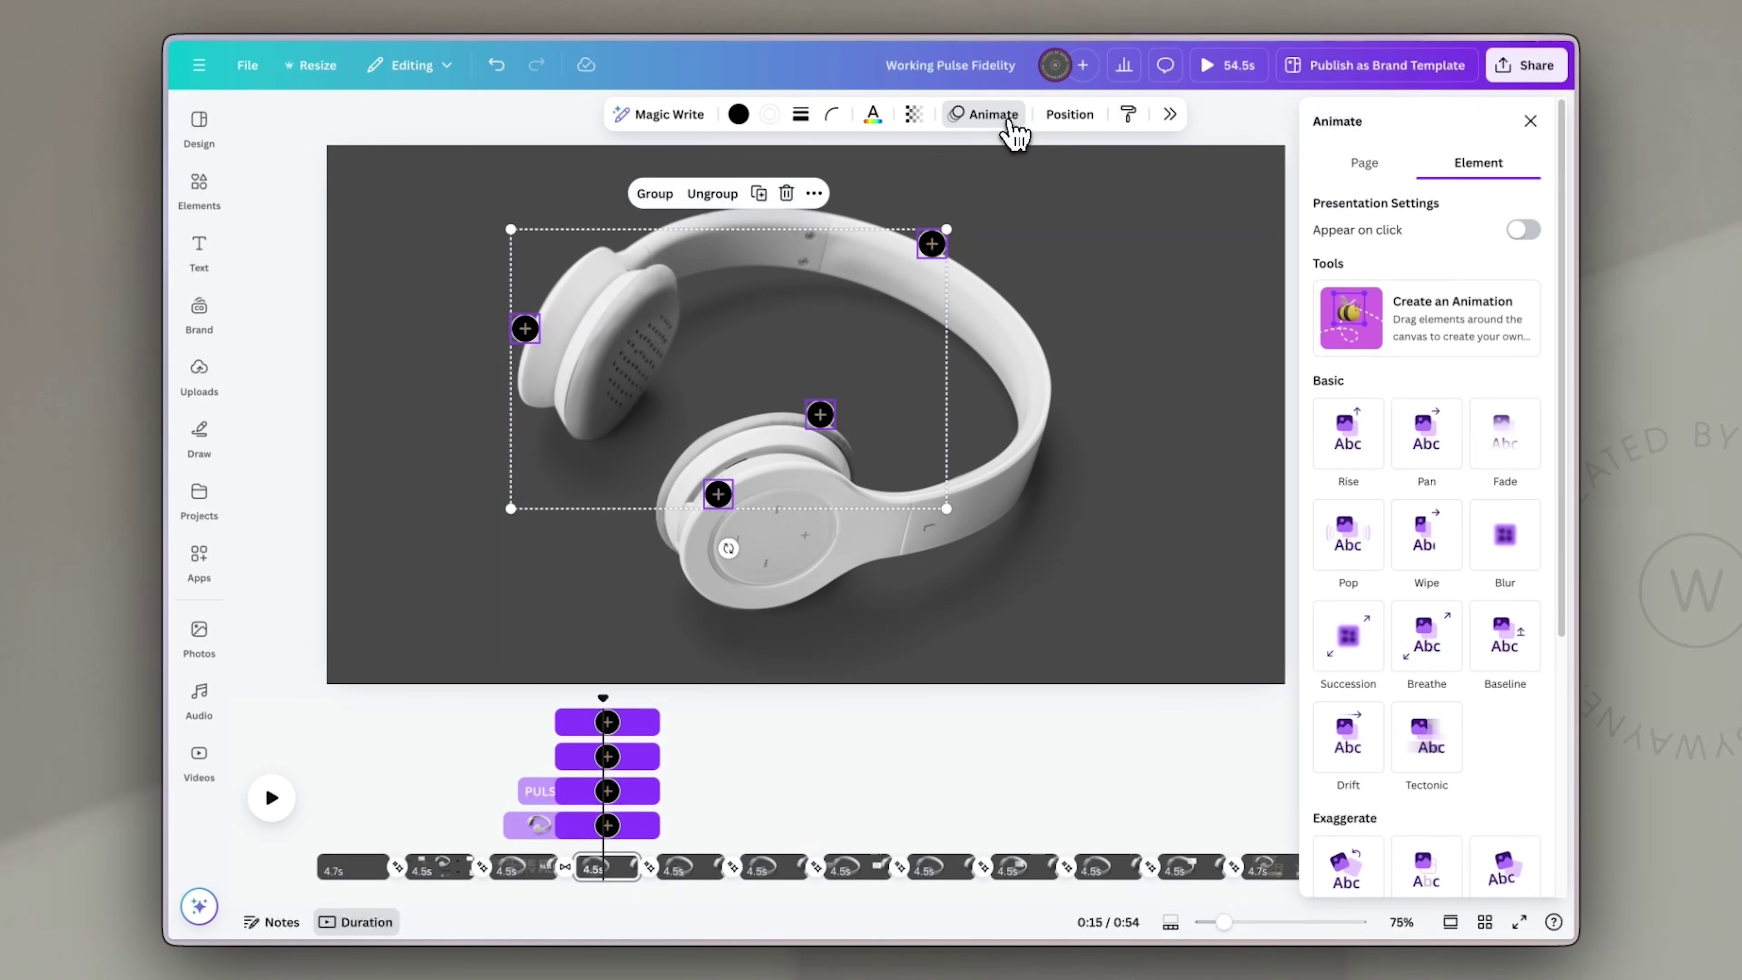
pyautogui.click(1368, 549)
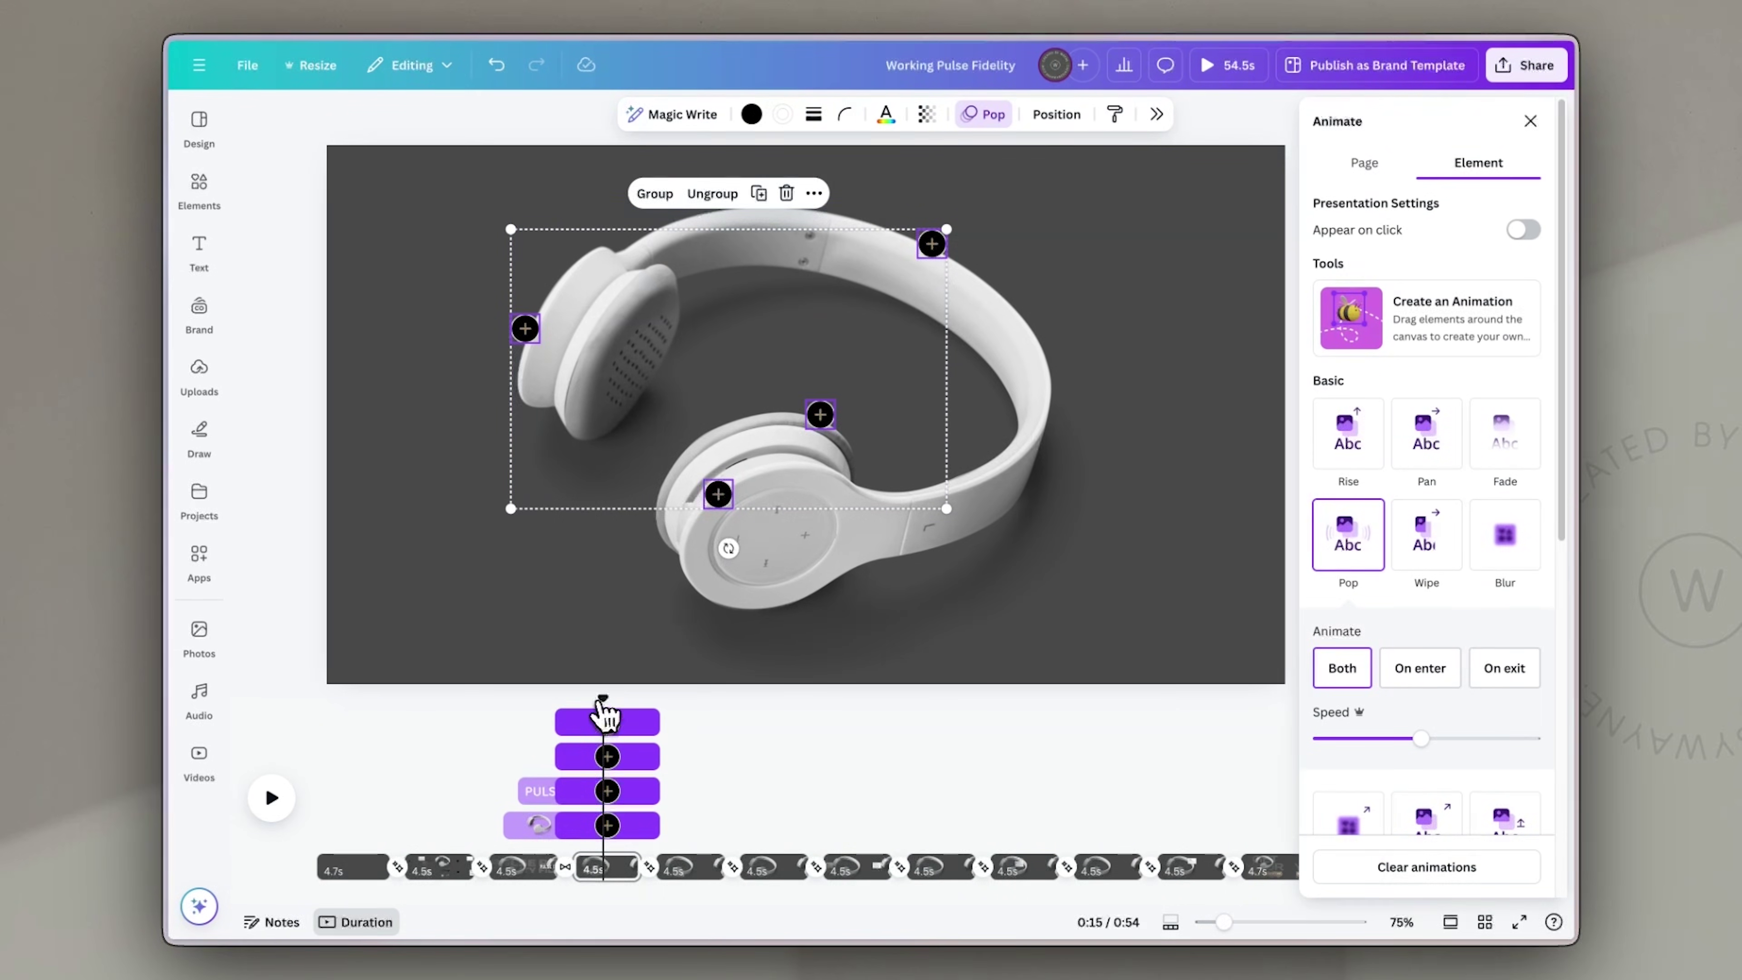
pyautogui.press('space')
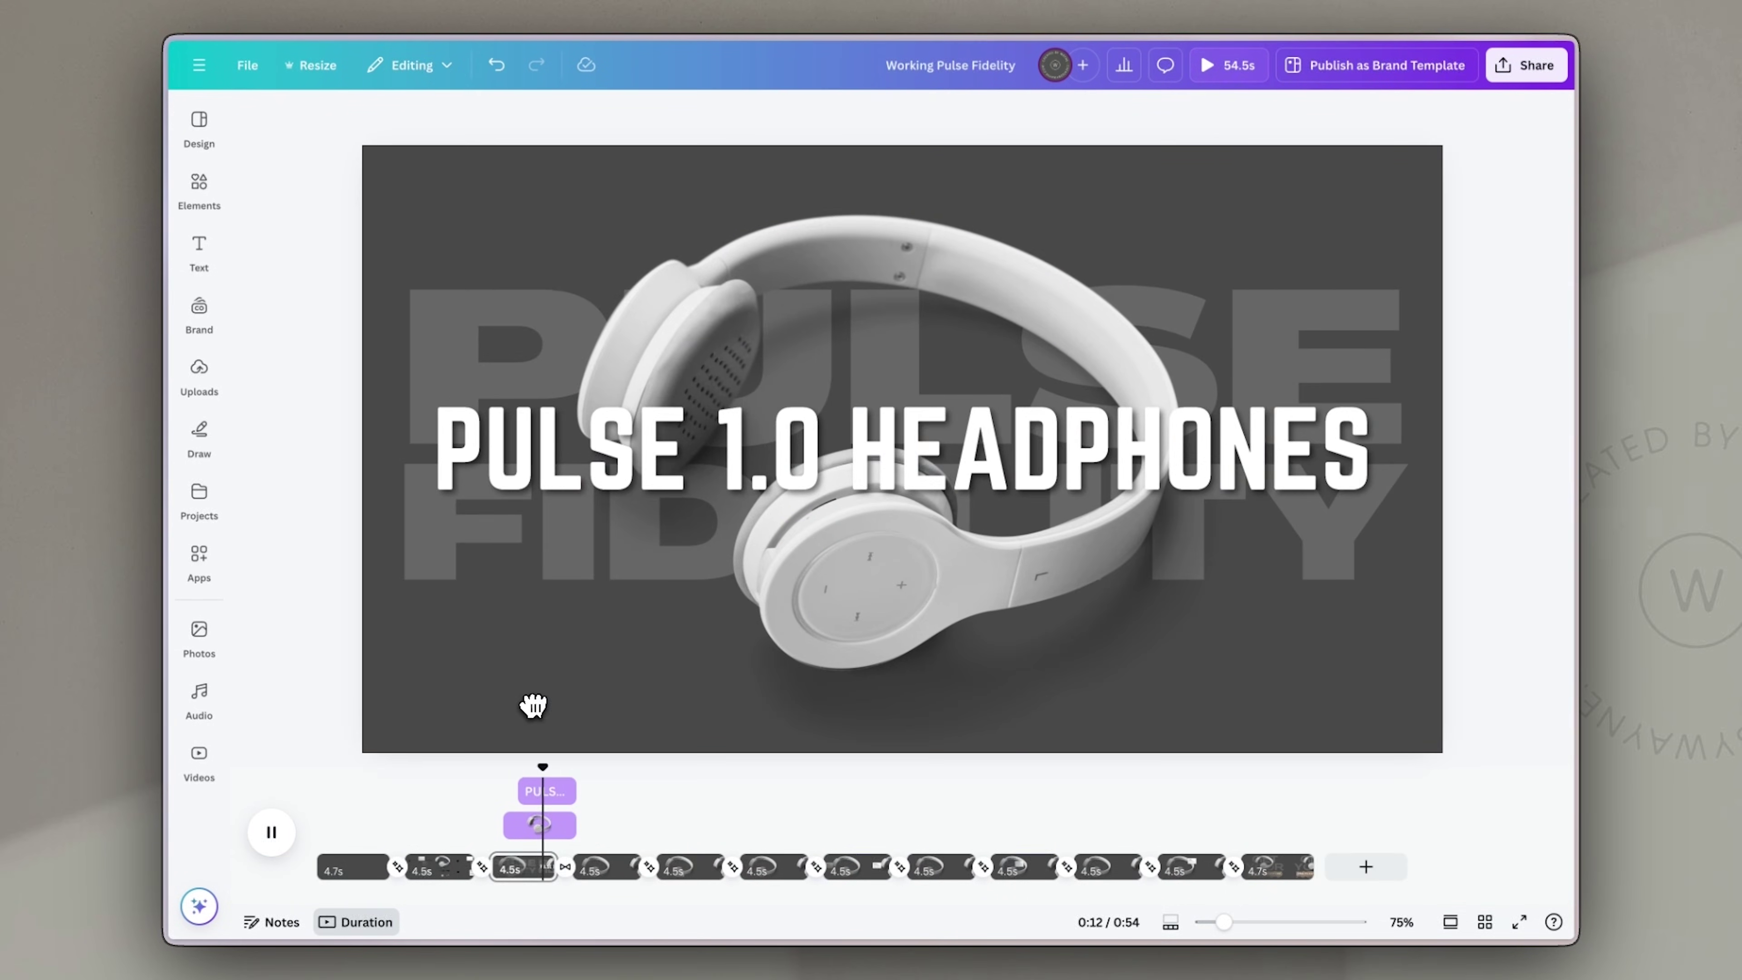
# Step: Enlarge the plus marker beside the "Intuitive touch controls" callout, rotate it a quarter turn, and scrub through the page change
pyautogui.click(686, 871)
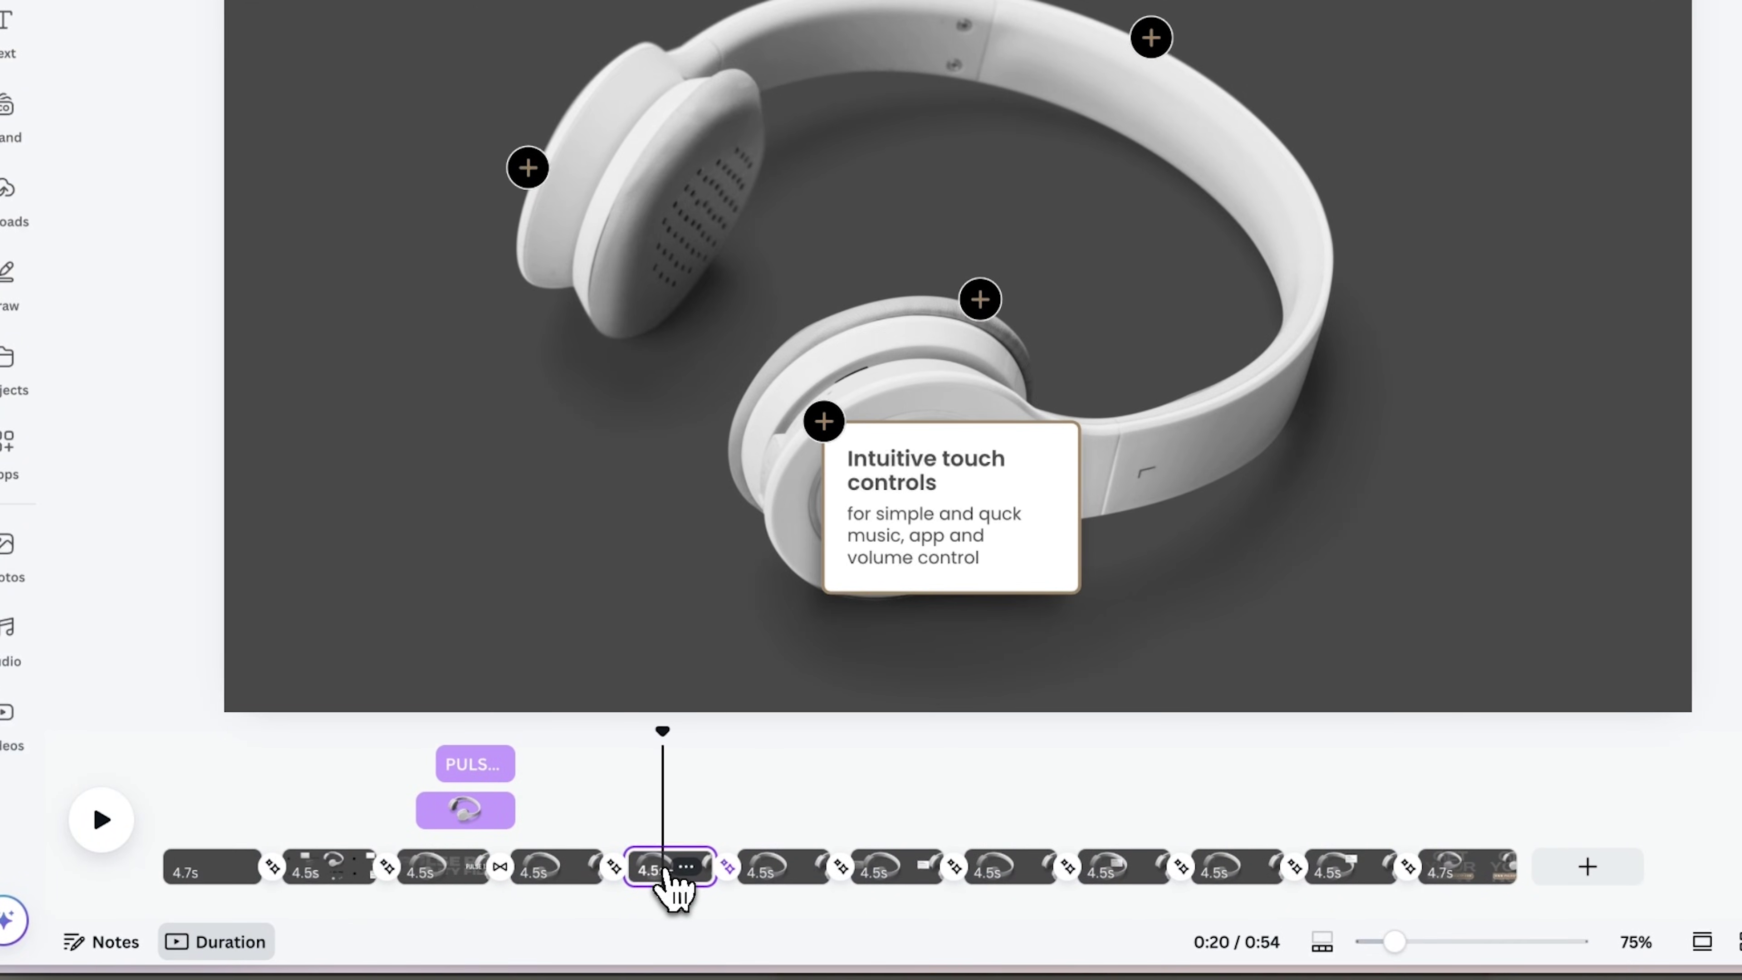
pyautogui.click(825, 422)
pyautogui.moveTo(802, 401)
pyautogui.mouseDown()
pyautogui.moveTo(758, 359)
pyautogui.moveTo(810, 406)
pyautogui.mouseUp()
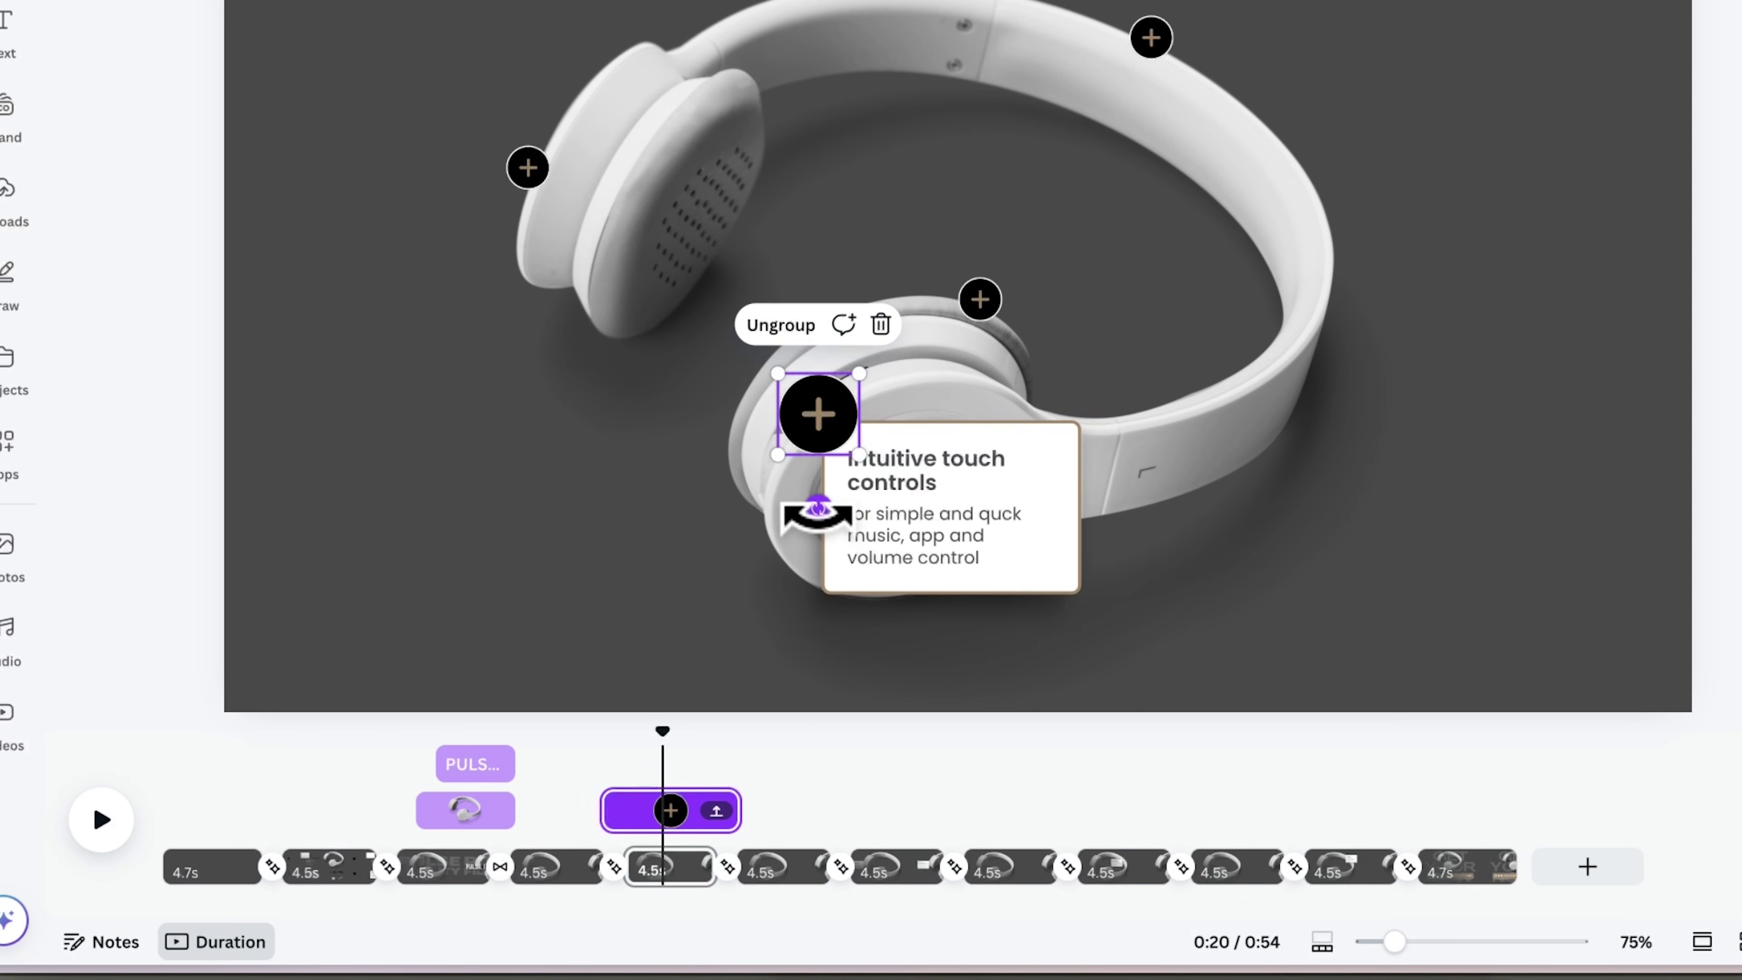
pyautogui.moveTo(818, 513); pyautogui.dragTo(711, 417)
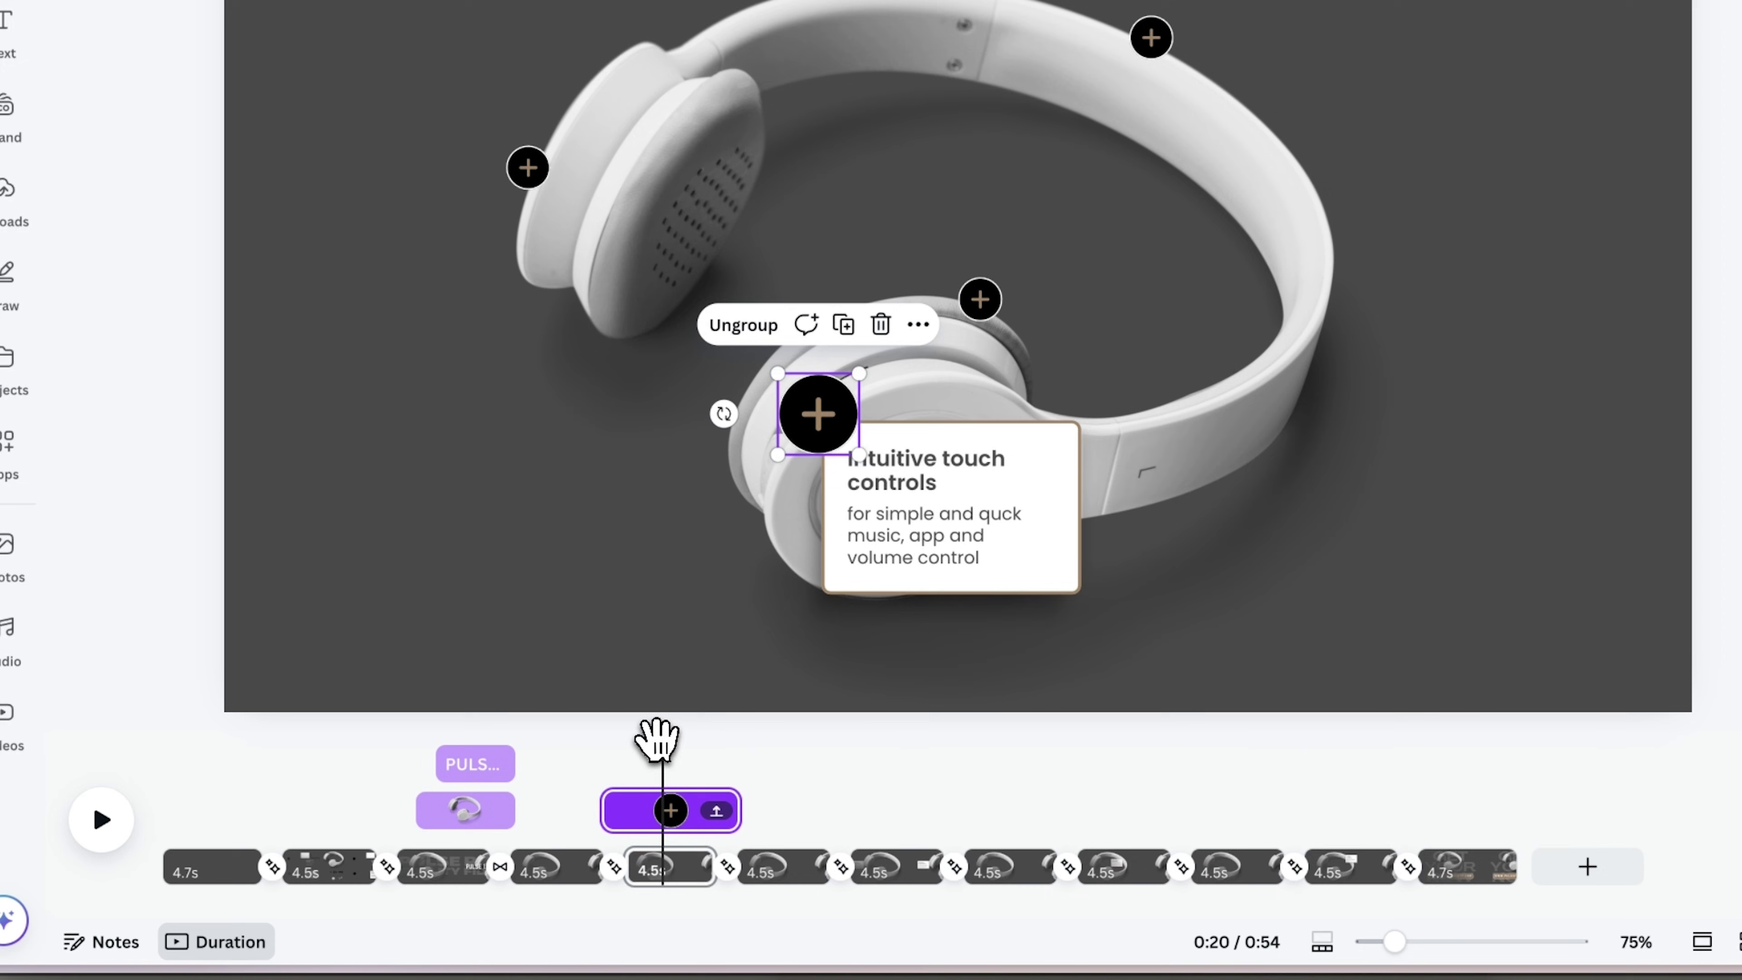
pyautogui.moveTo(661, 728); pyautogui.dragTo(570, 738)
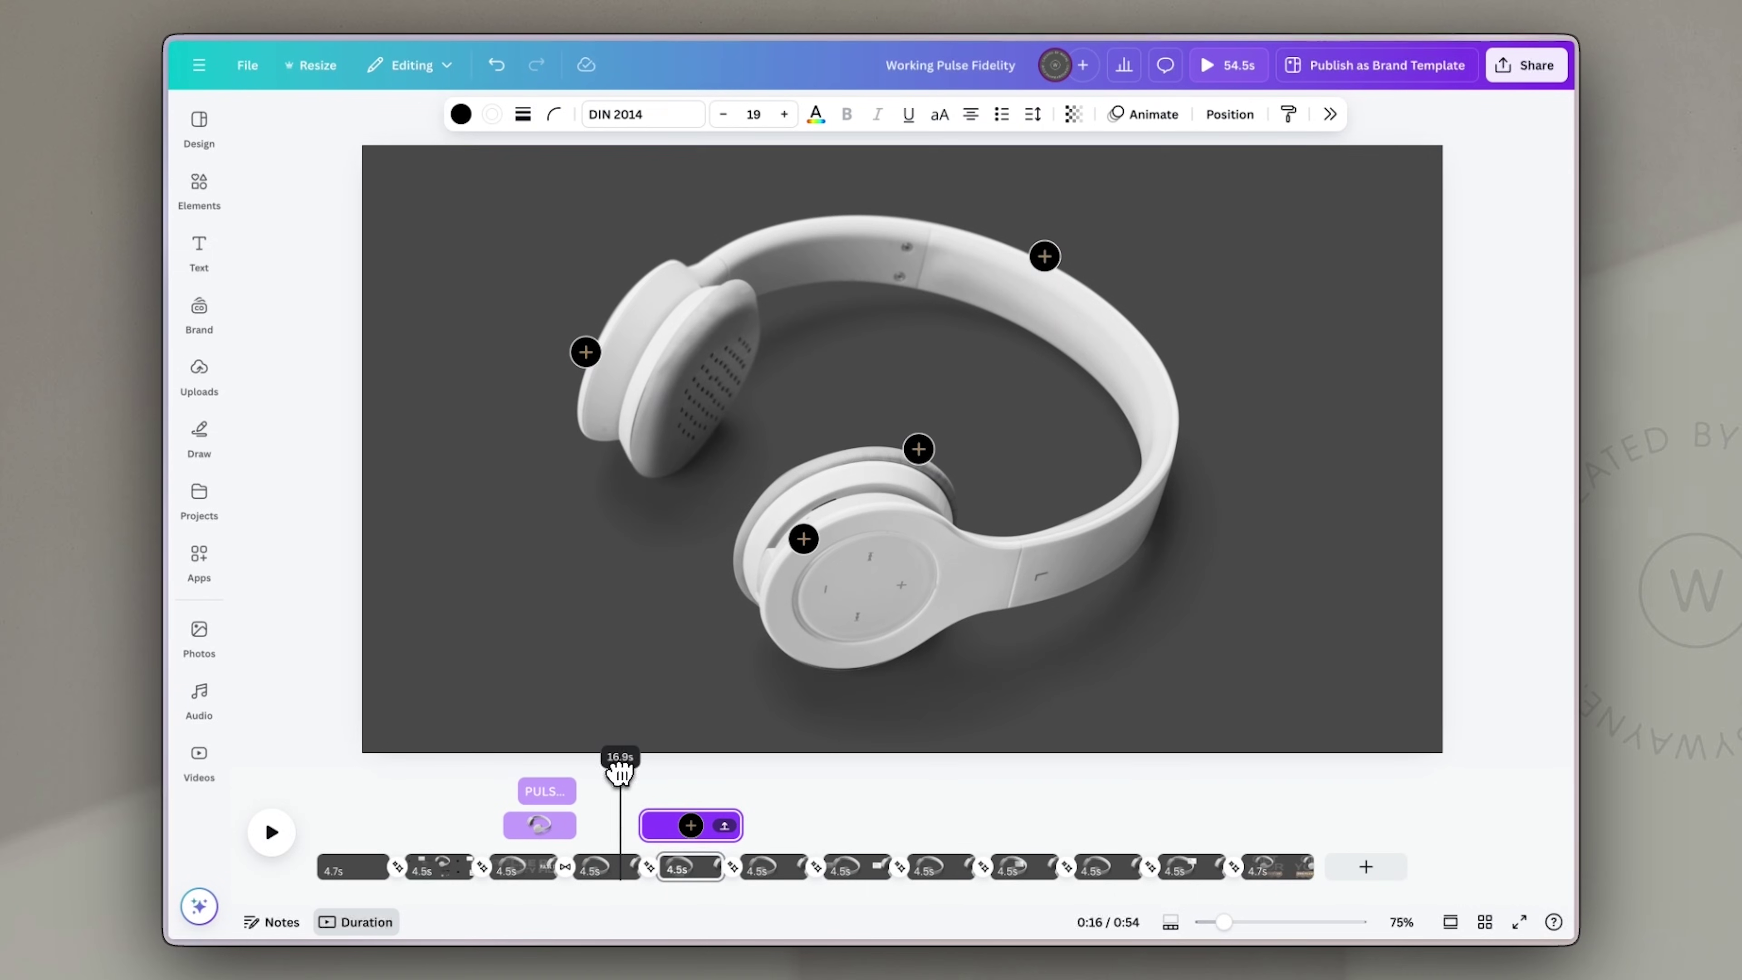
pyautogui.moveTo(626, 775); pyautogui.dragTo(664, 789)
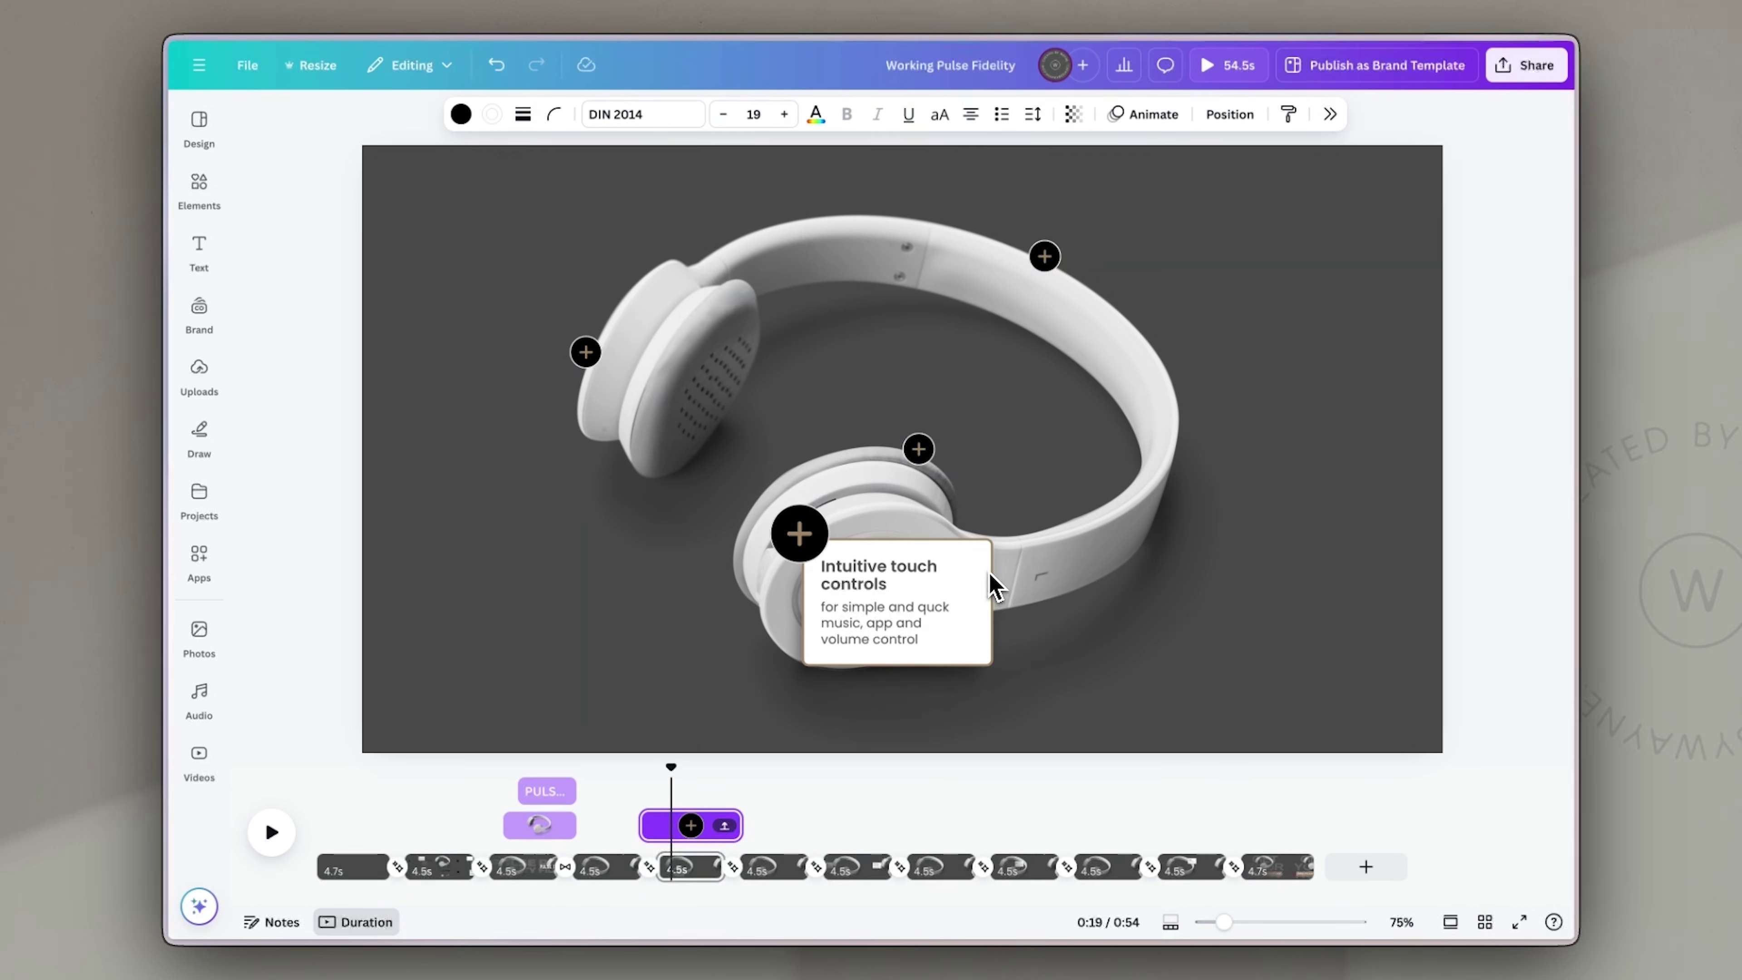
# Step: Apply the Pop animation to the "Intuitive touch controls" callout, trim its start so it enters slightly later, and preview the sequence
pyautogui.click(993, 588)
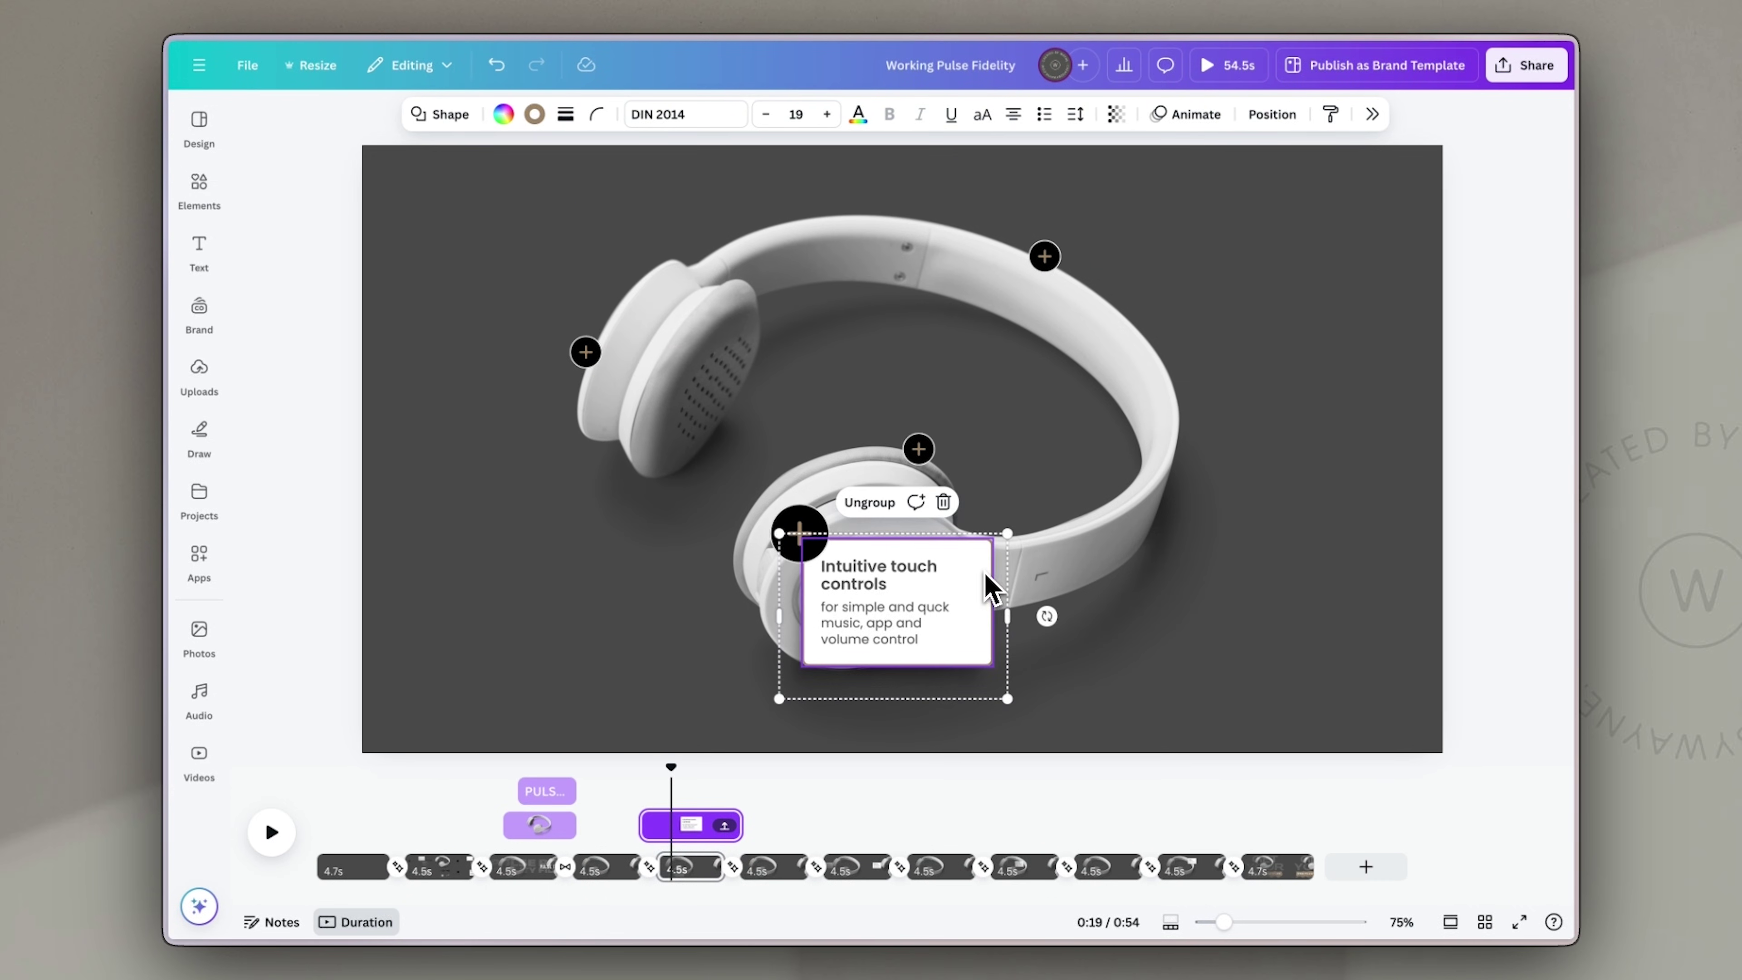
pyautogui.click(1203, 122)
pyautogui.click(1346, 539)
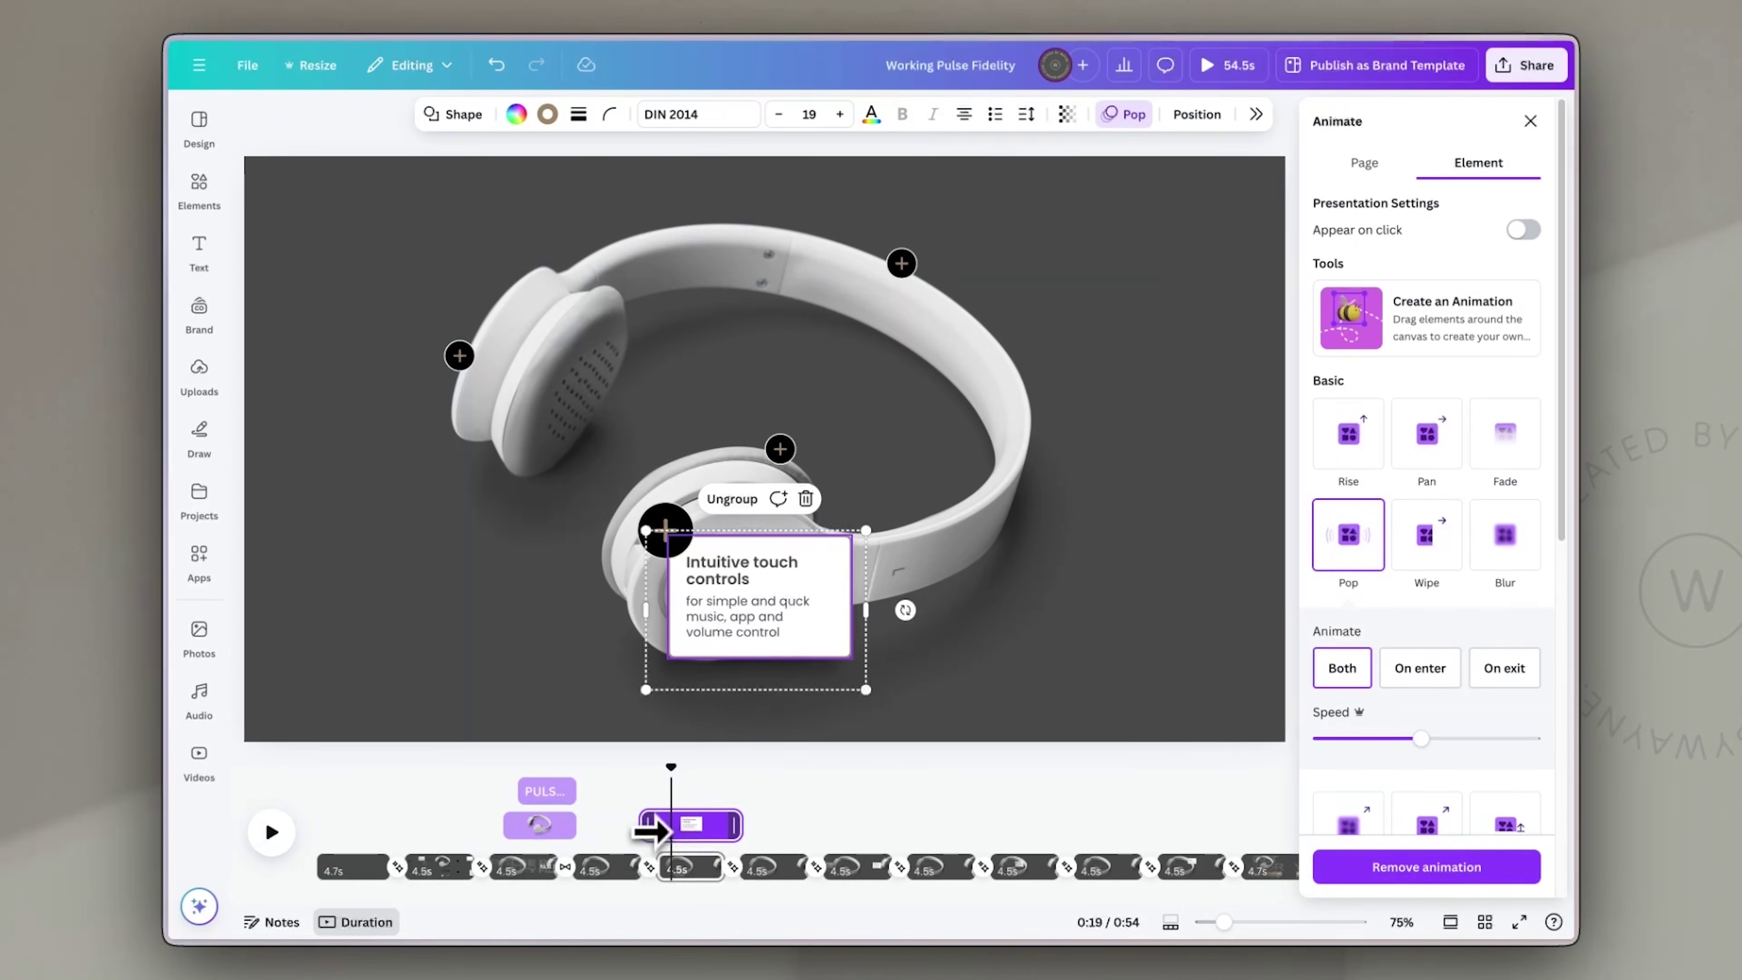
pyautogui.moveTo(652, 830); pyautogui.dragTo(665, 832)
pyautogui.moveTo(671, 766); pyautogui.dragTo(592, 762)
pyautogui.press('space')
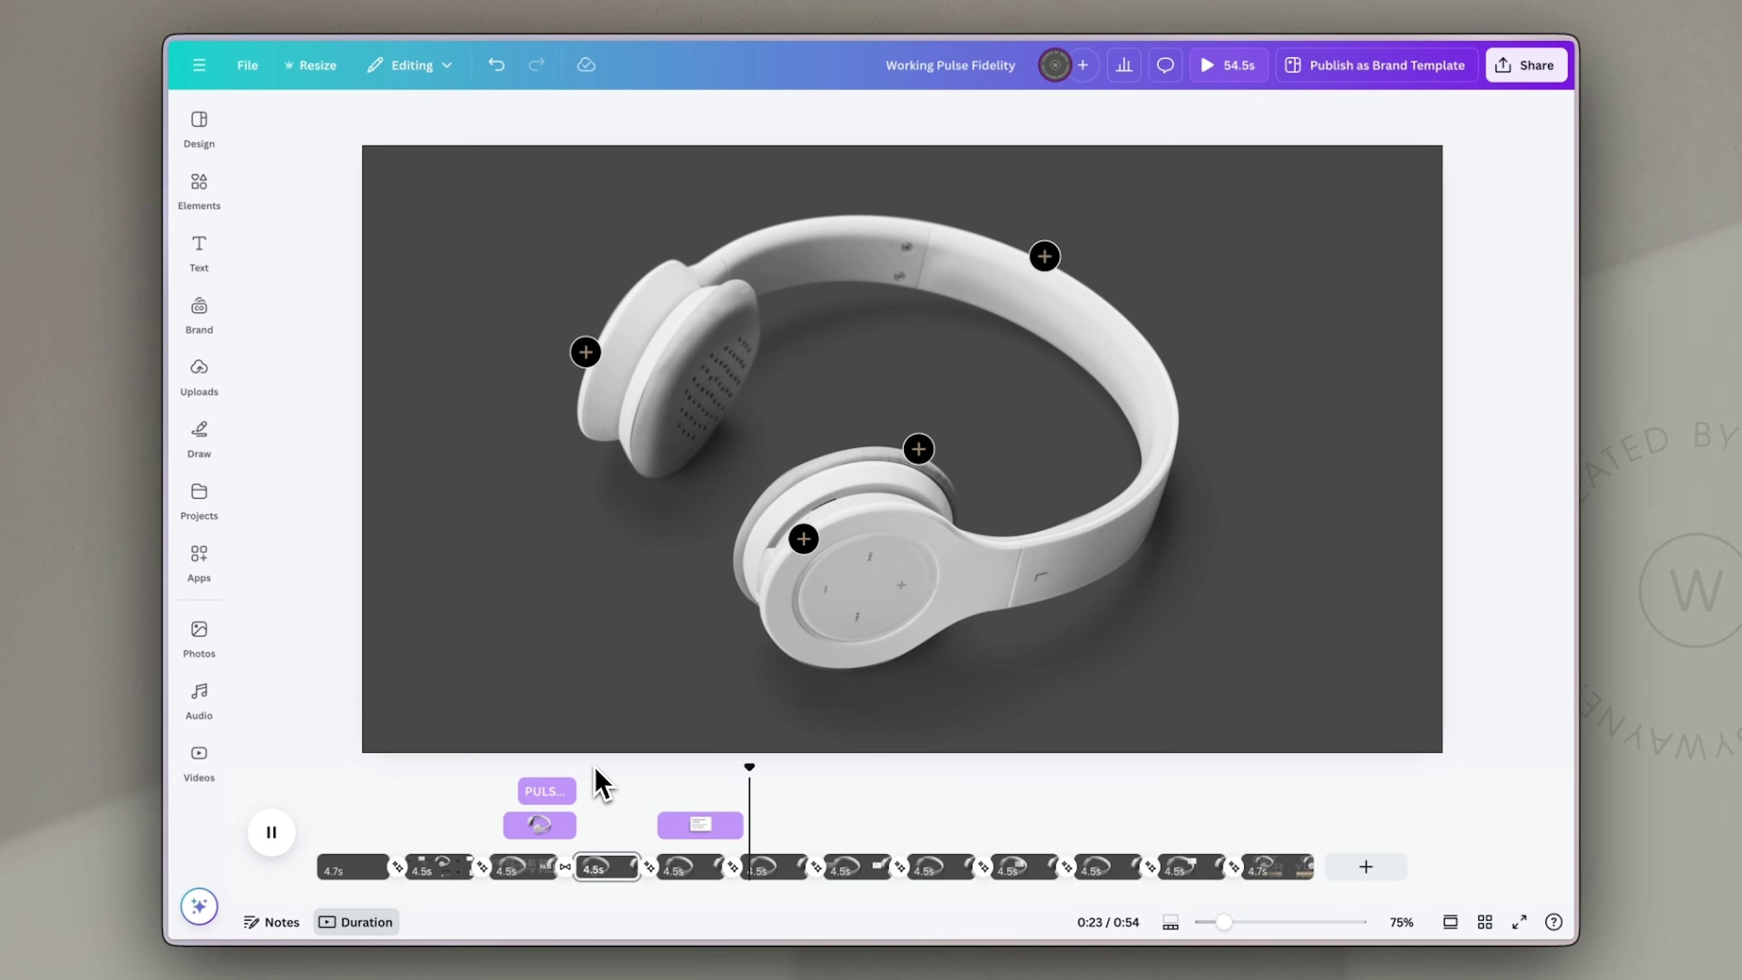
pyautogui.press('space')
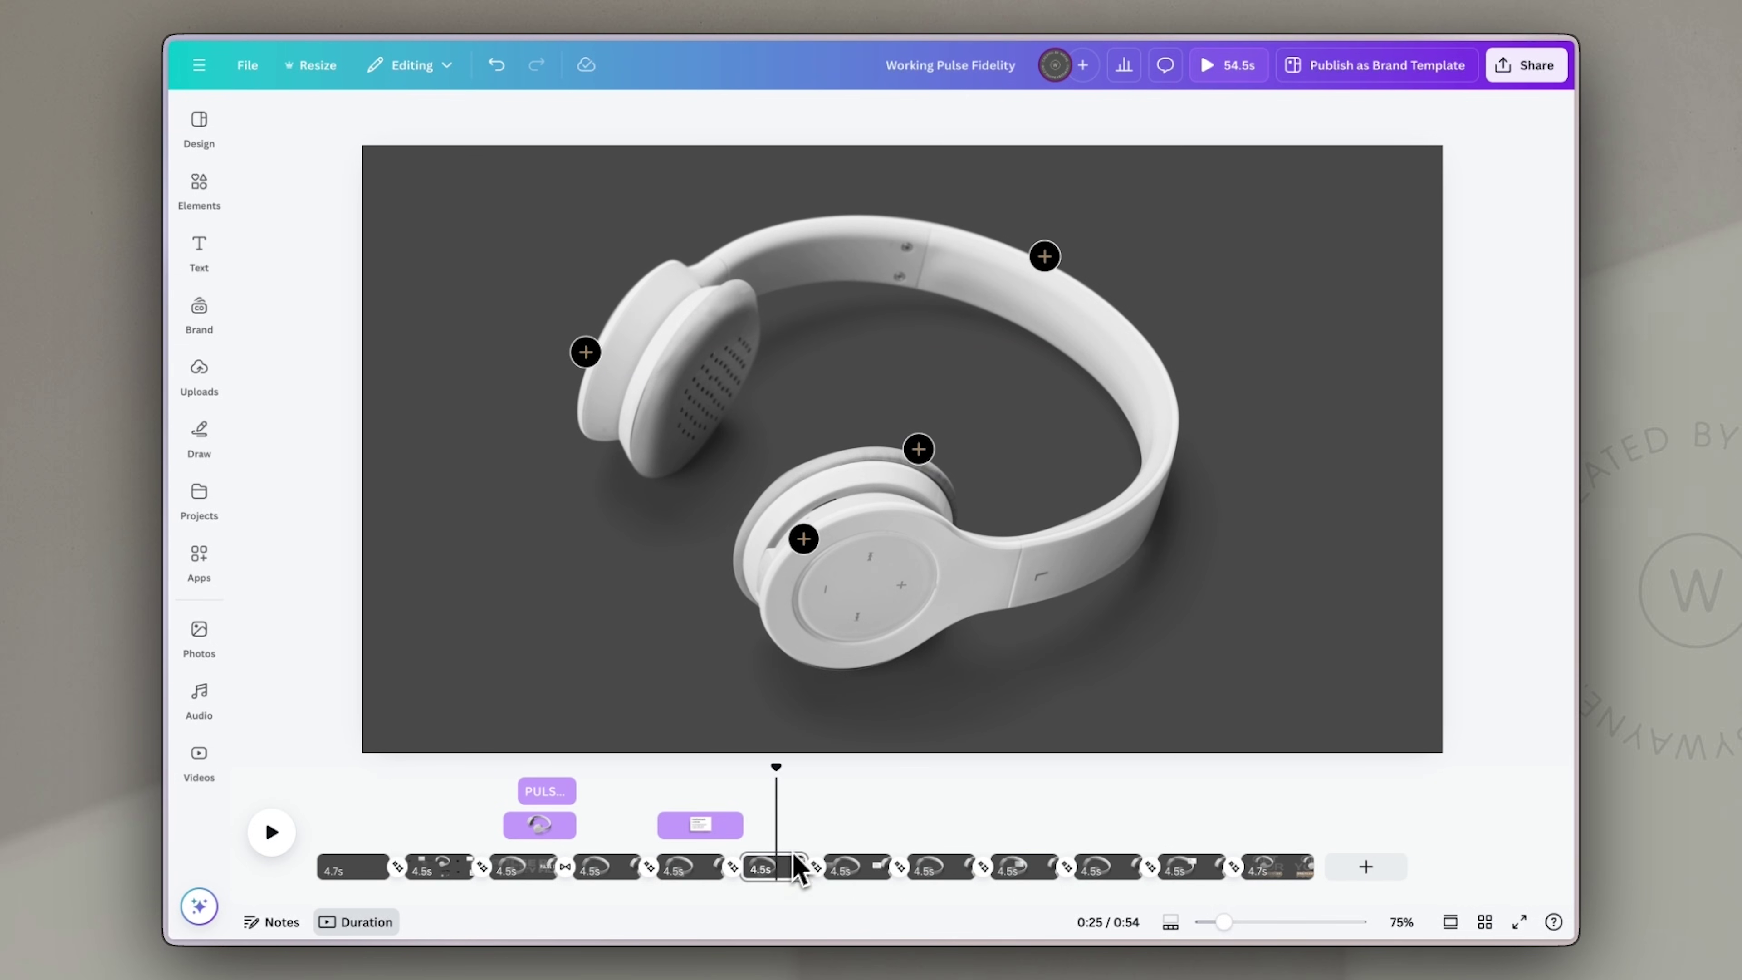
# Step: Repeat the enlarged plus marker and delayed Pop callout on the printed plastic, foam pads and padded headband pages
pyautogui.click(852, 868)
pyautogui.click(580, 351)
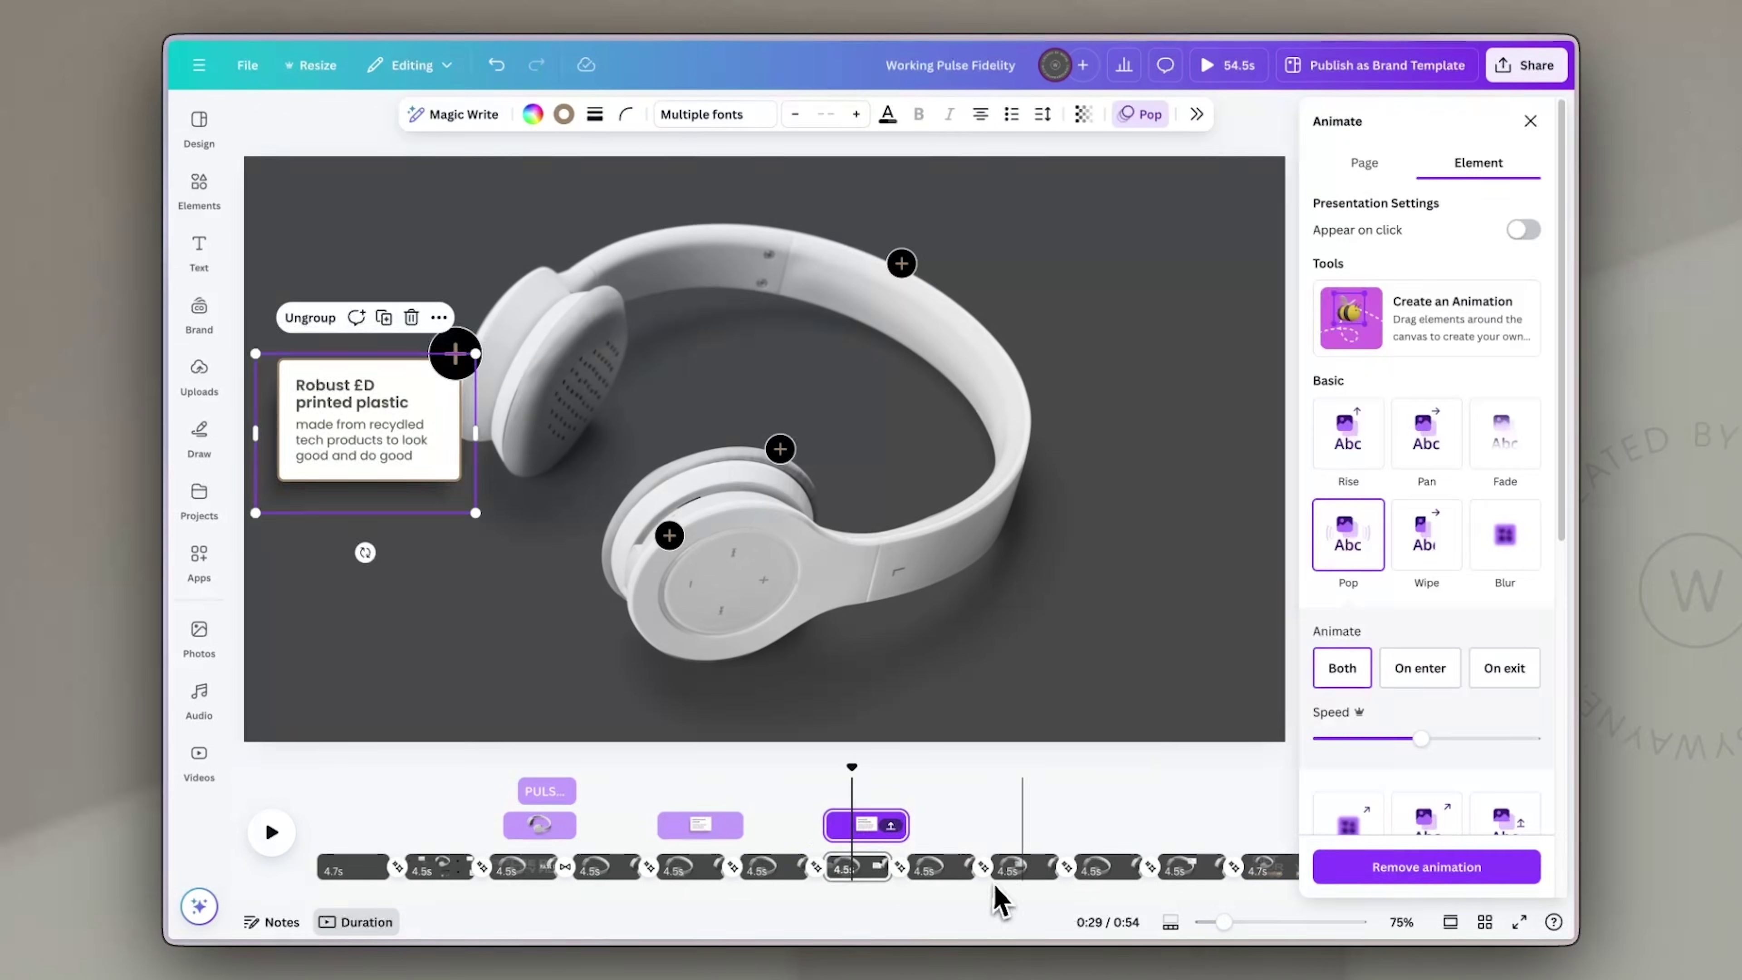
pyautogui.click(1008, 869)
pyautogui.click(782, 449)
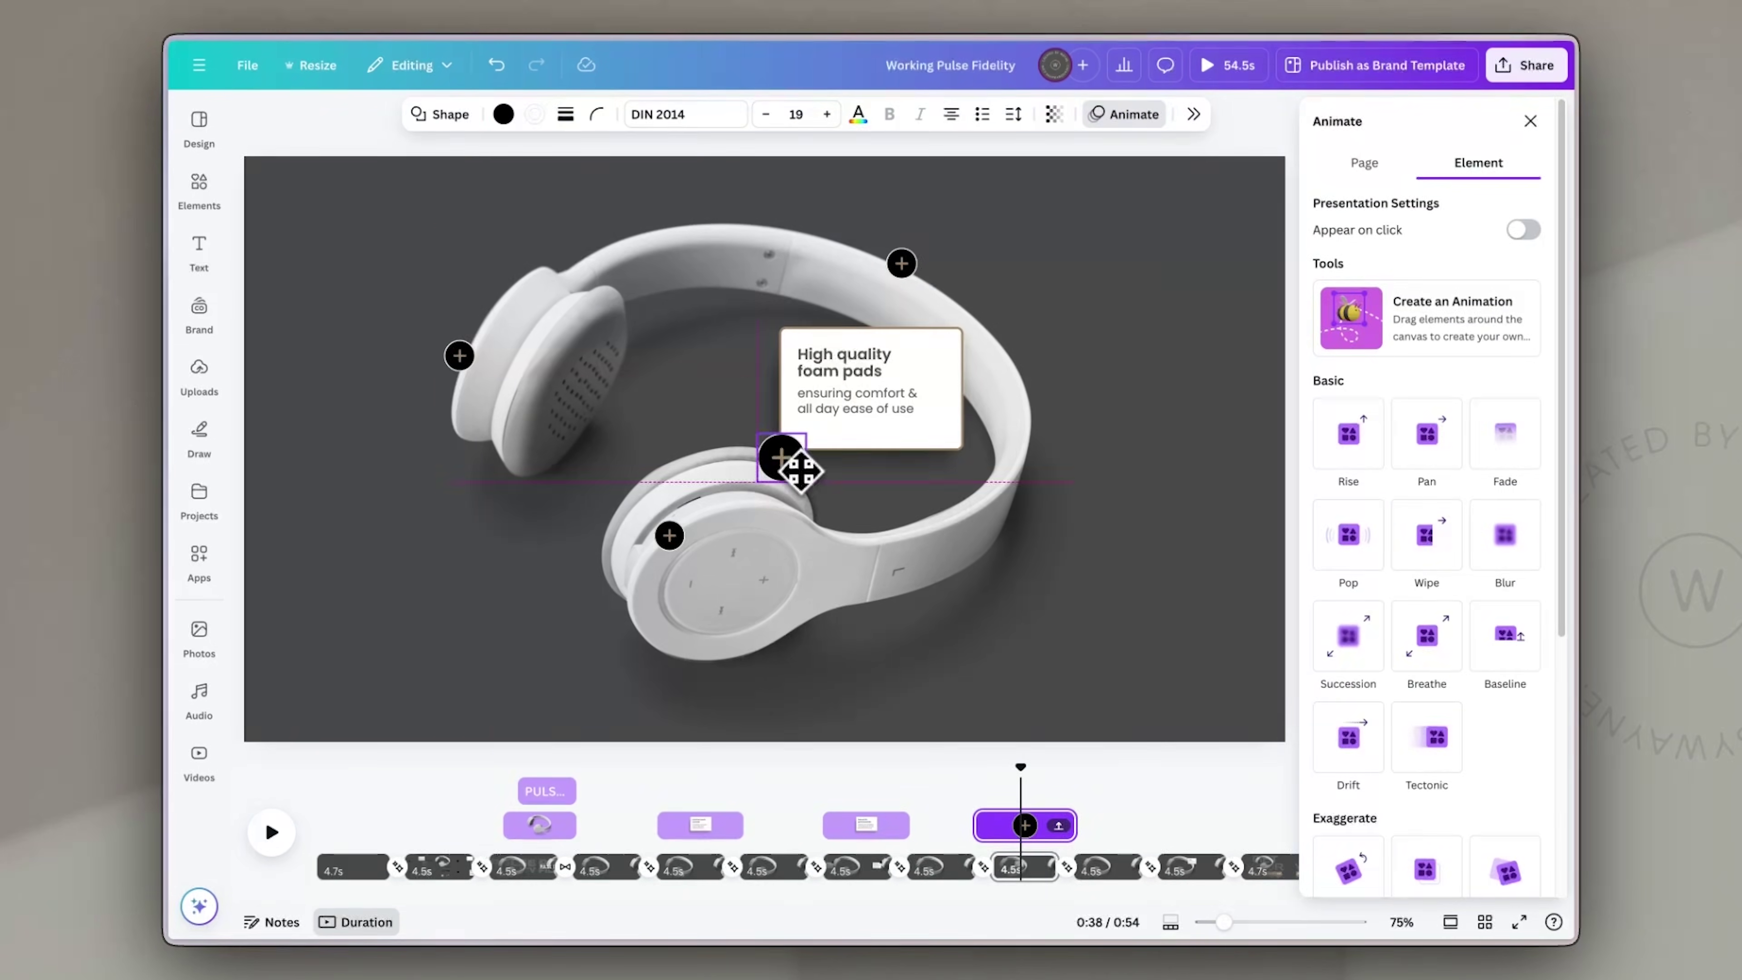
pyautogui.click(1011, 869)
pyautogui.click(1004, 793)
pyautogui.click(1029, 822)
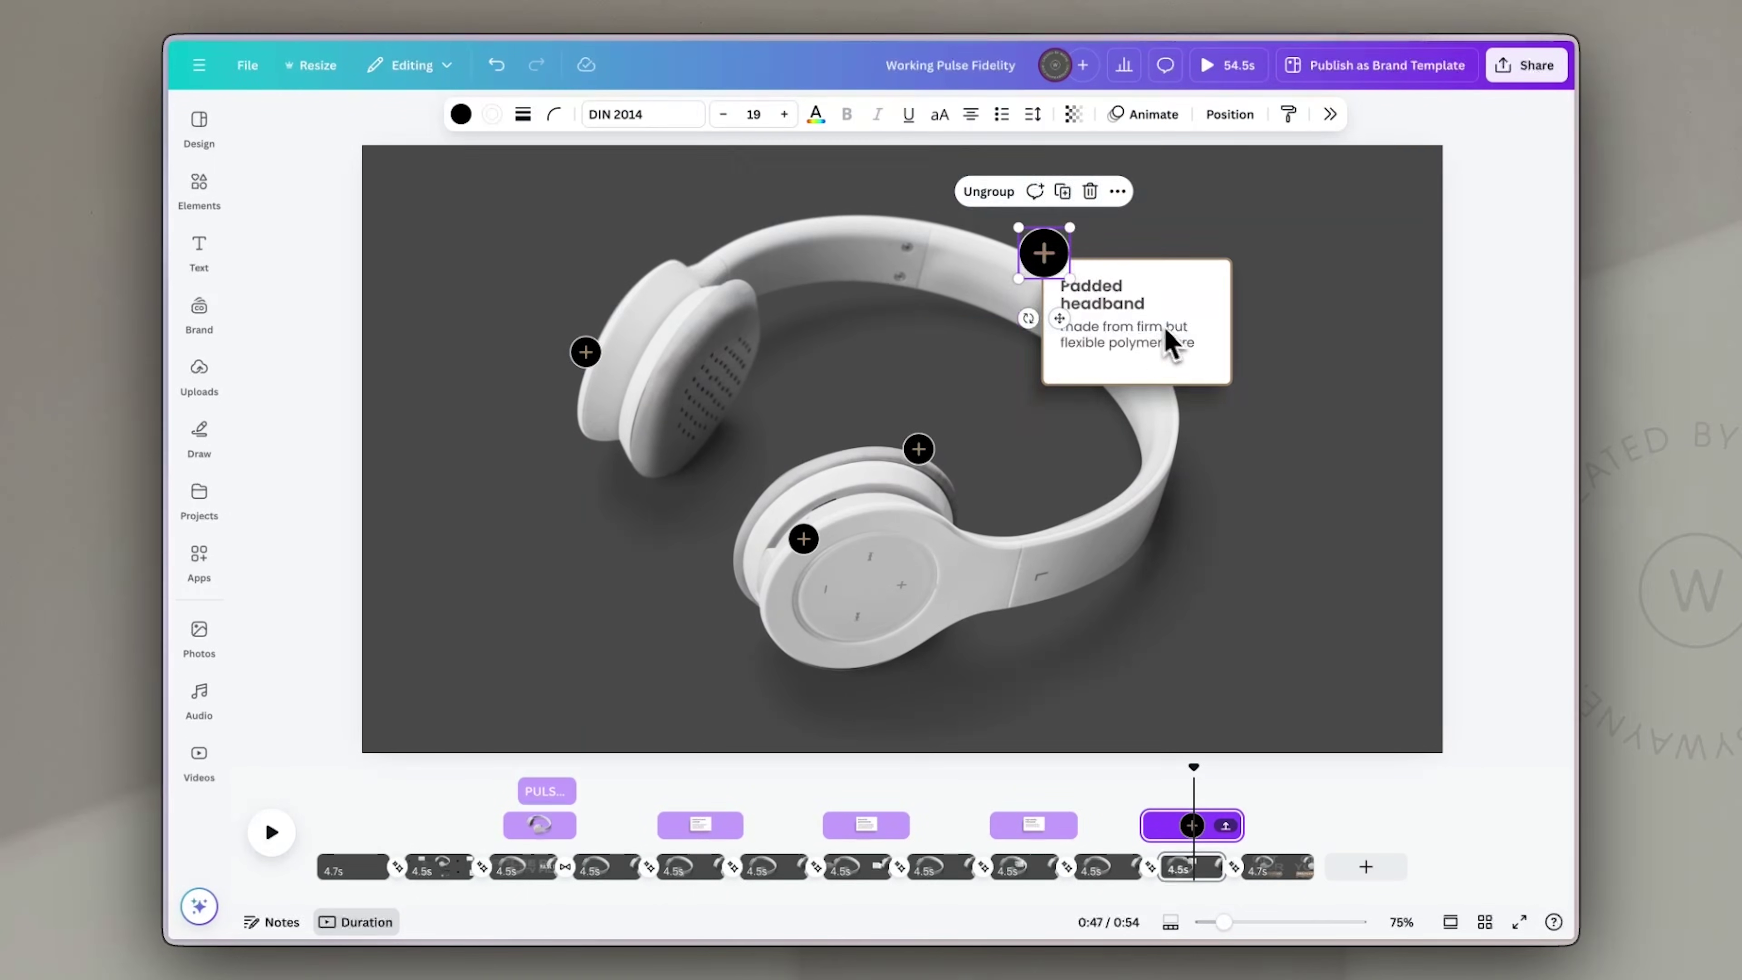
pyautogui.click(1166, 343)
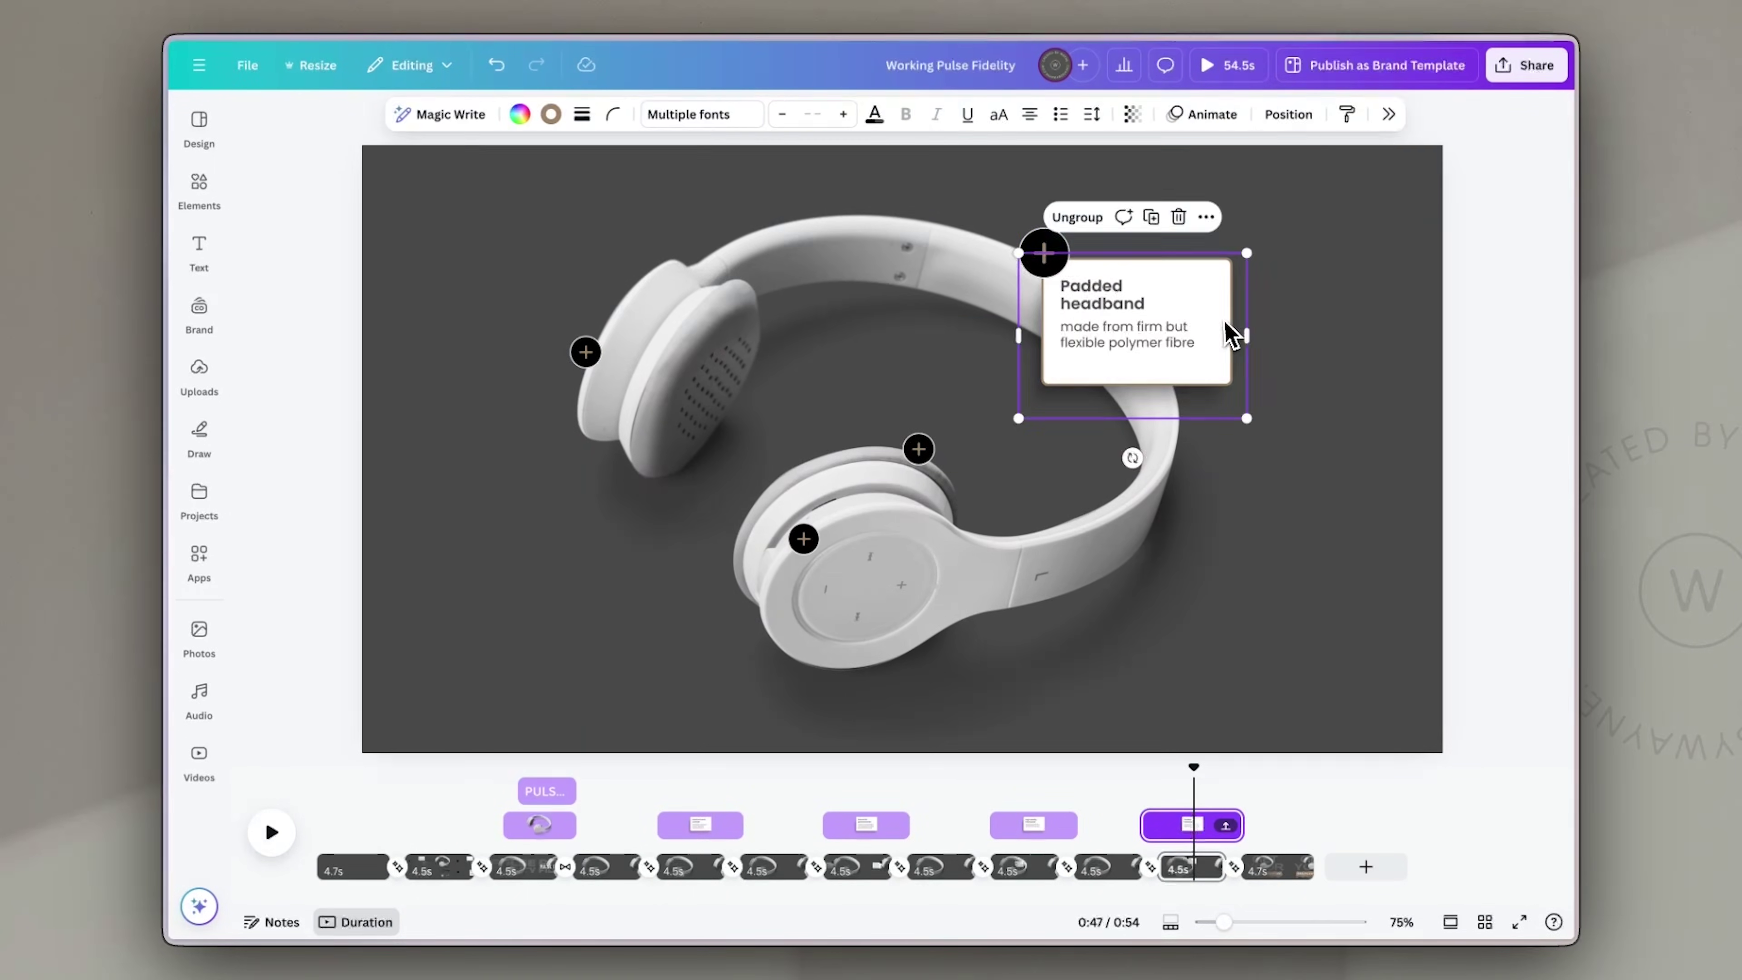
# Step: Apply the Typewriter animation on enter to the call-to-action page's web address text and trim its timing to 4.7 s
pyautogui.click(1288, 825)
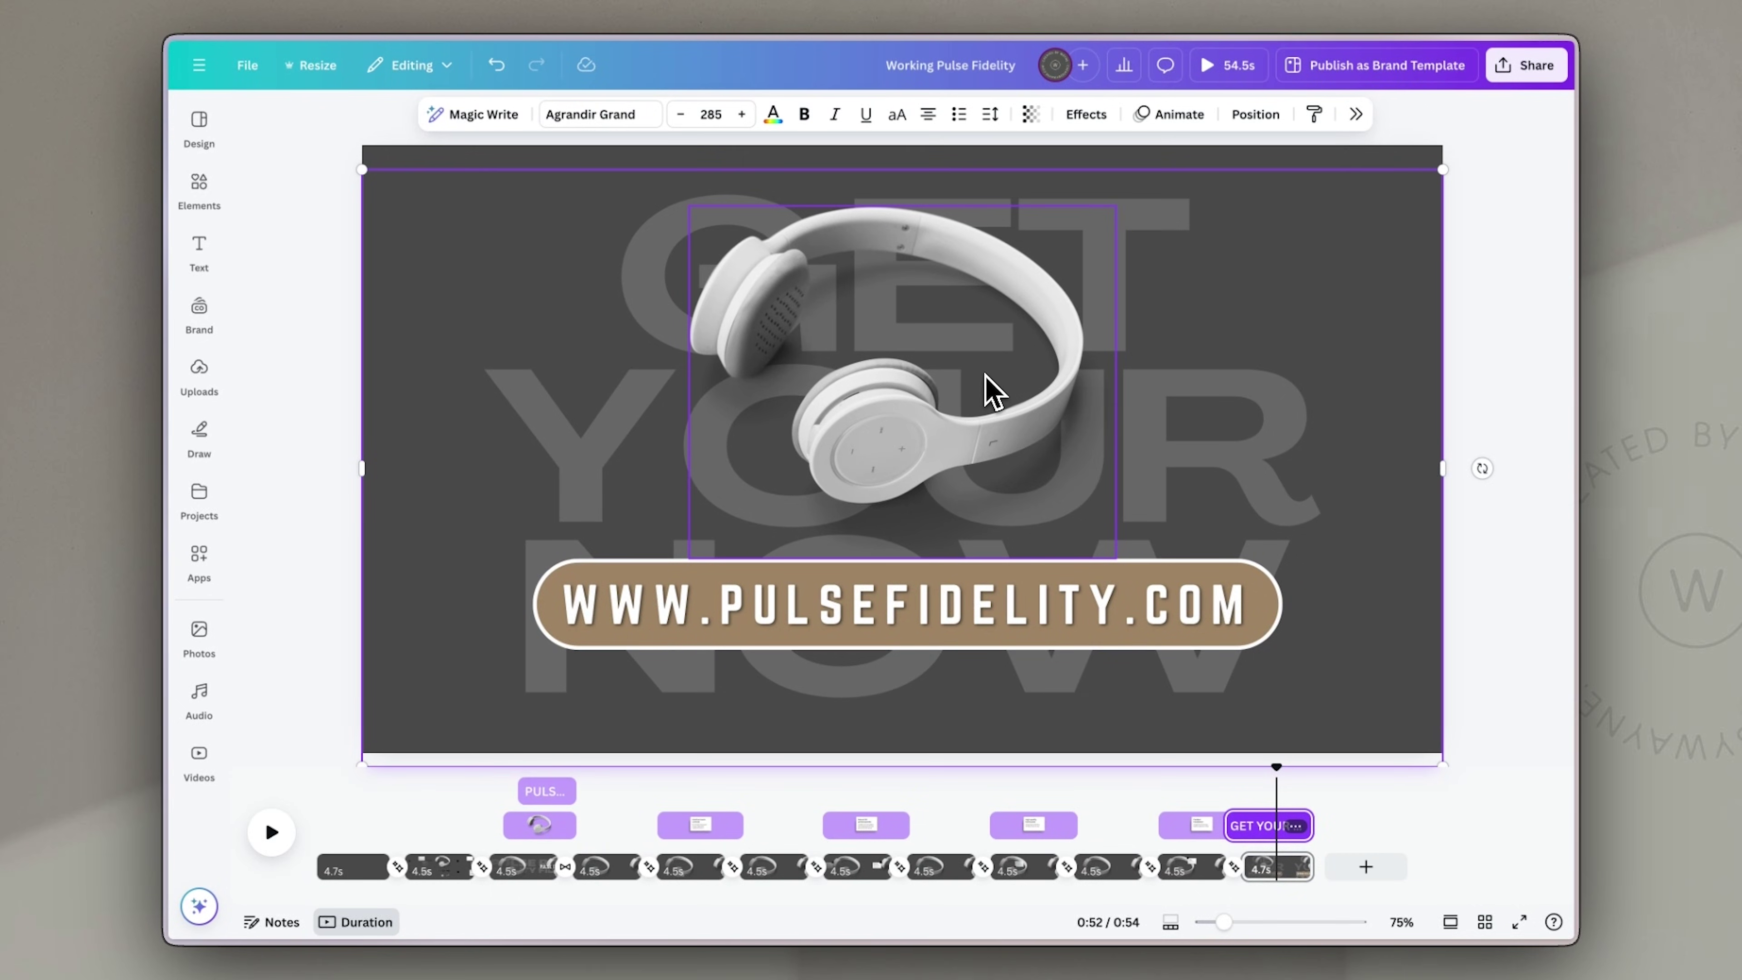
pyautogui.click(988, 388)
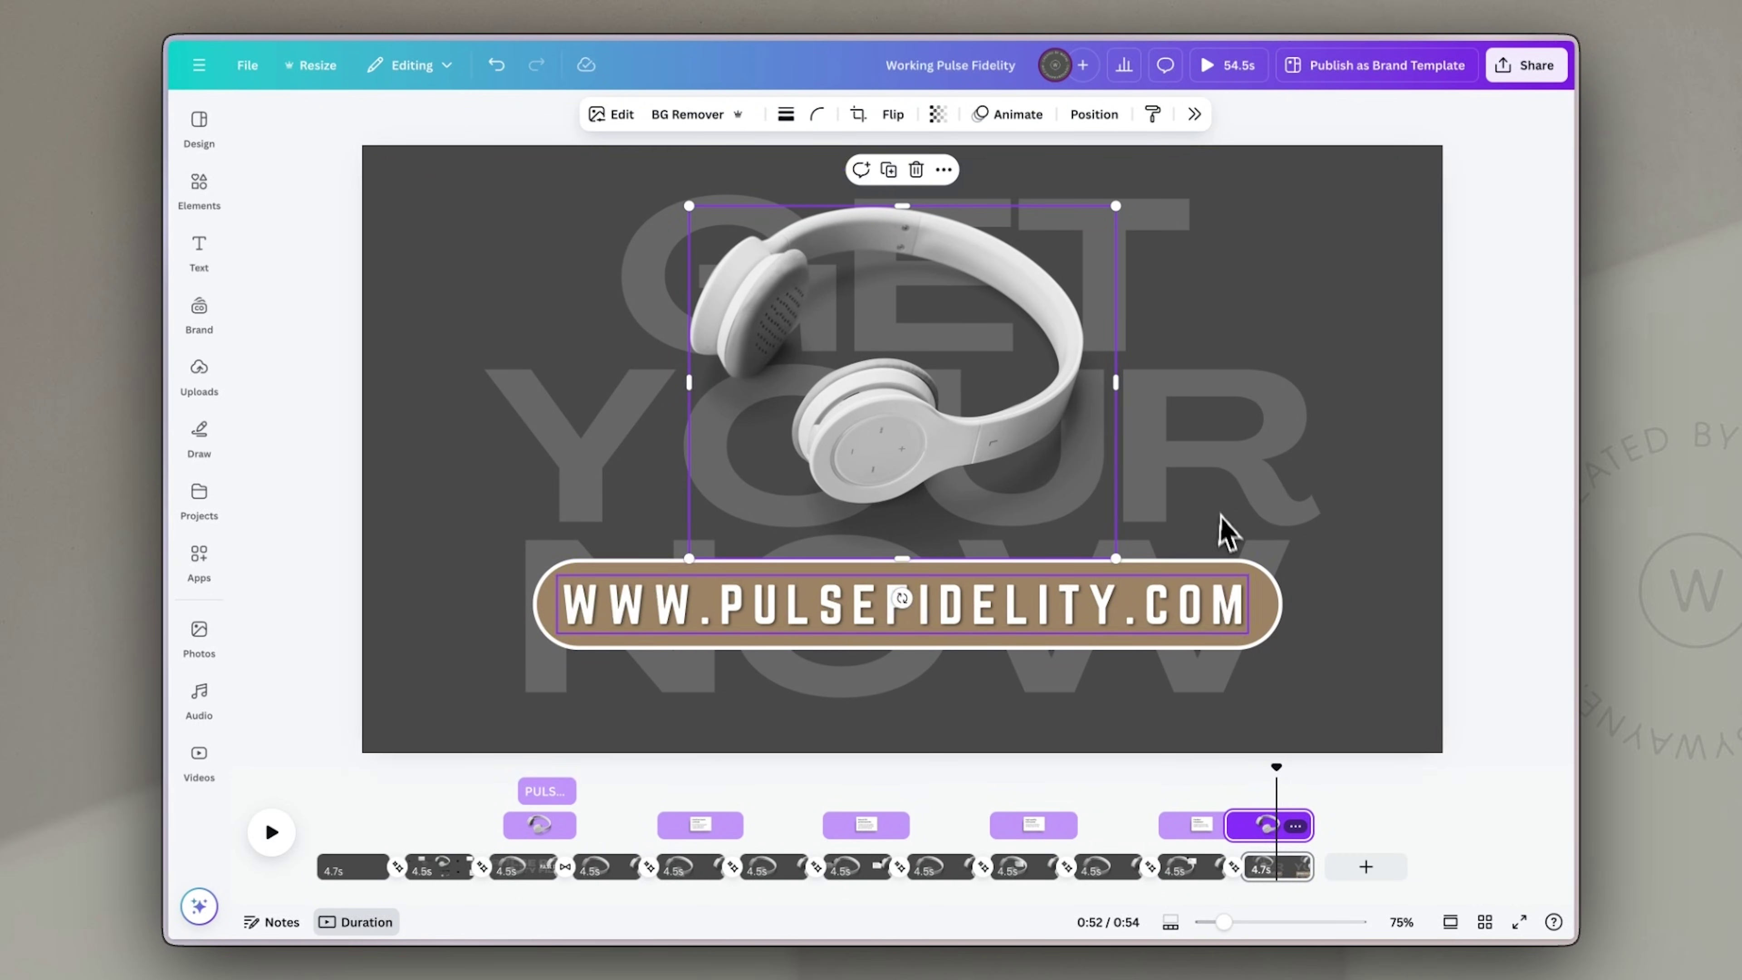
pyautogui.moveTo(1276, 765)
pyautogui.mouseDown()
pyautogui.moveTo(1199, 778)
pyautogui.moveTo(1255, 779)
pyautogui.mouseUp()
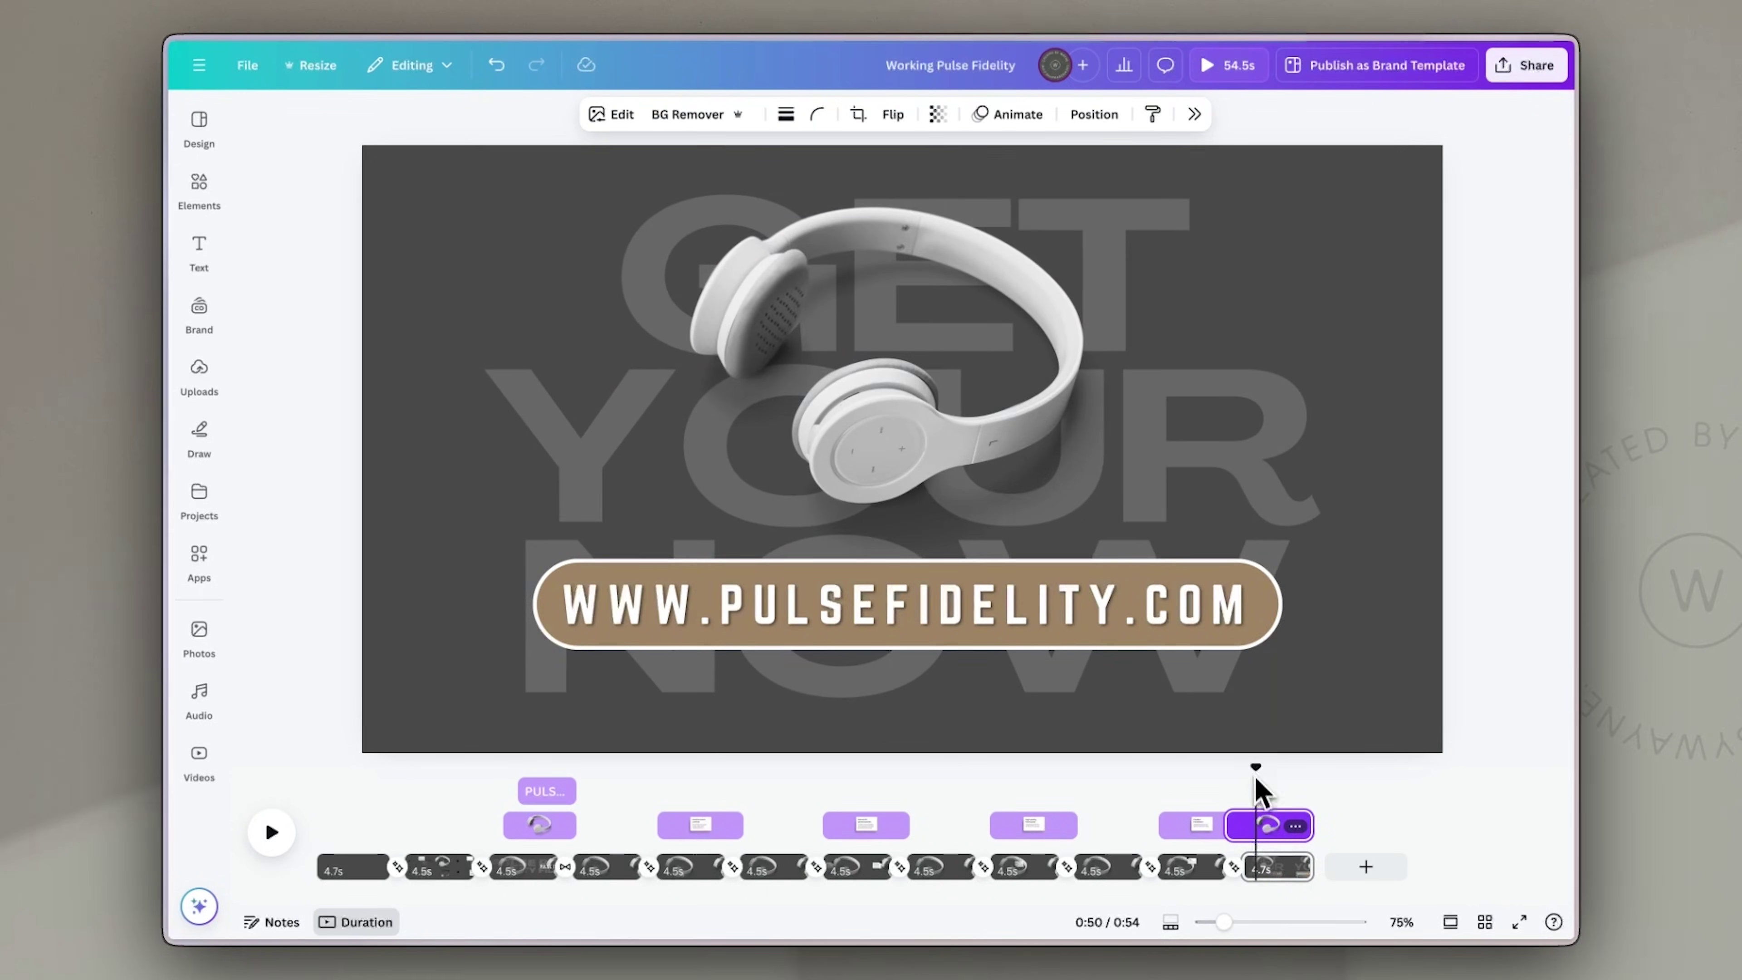
pyautogui.click(1209, 621)
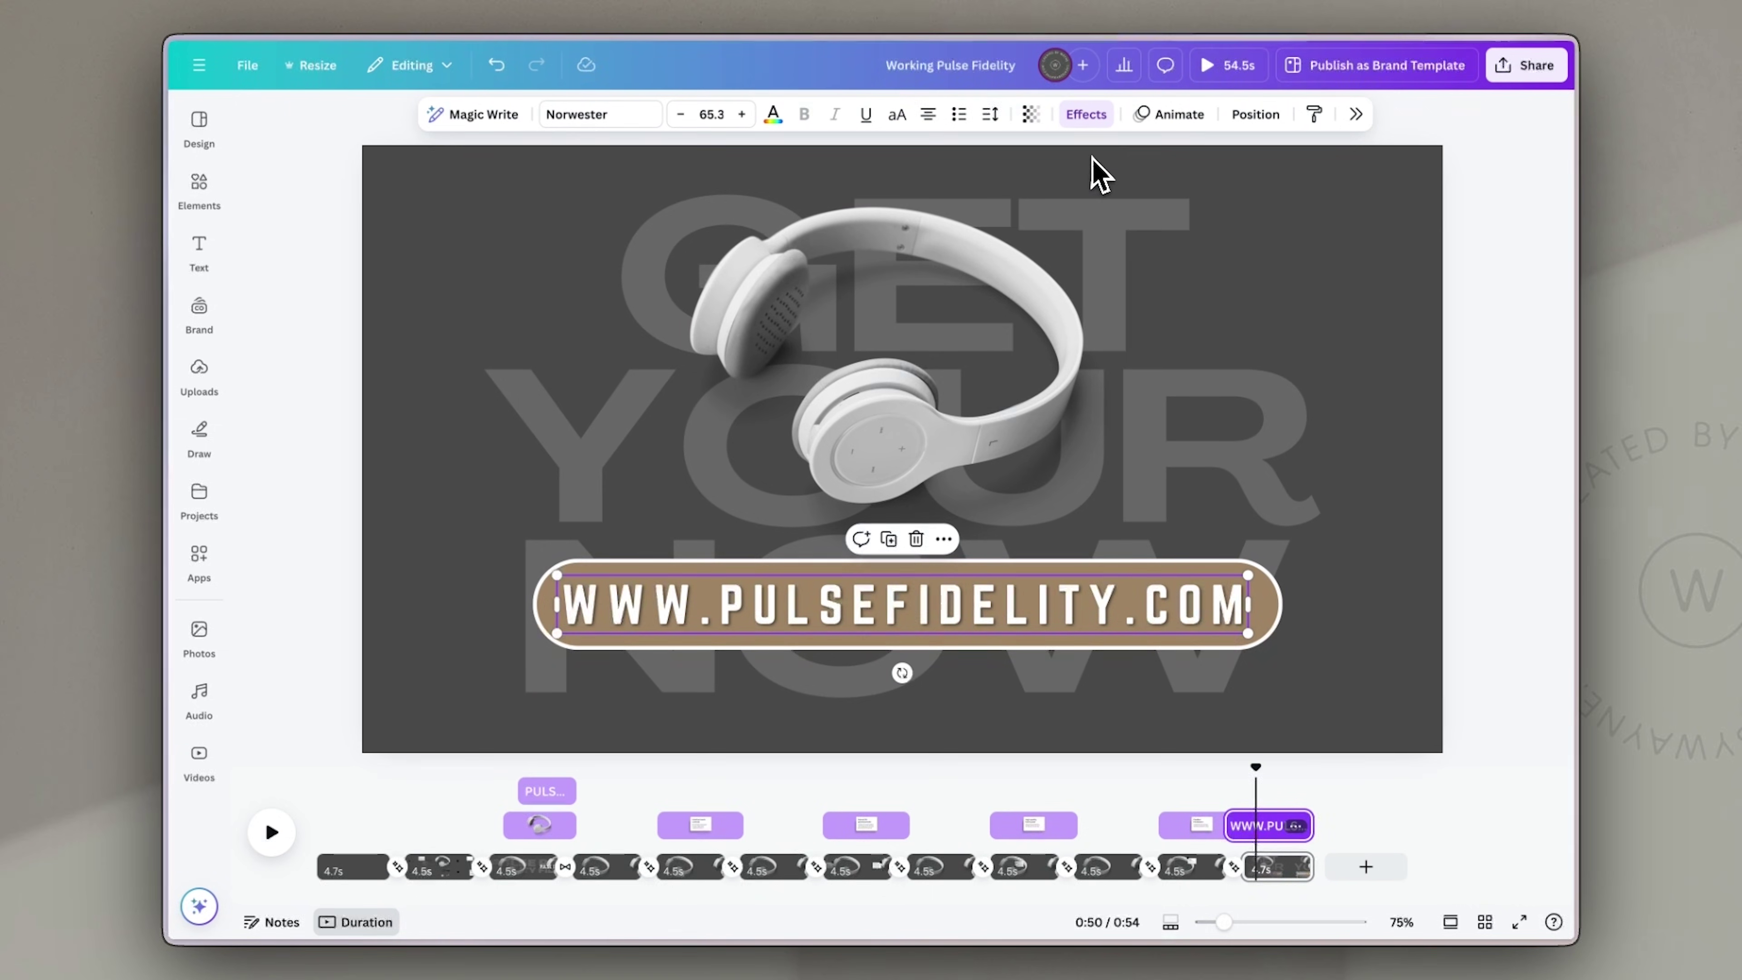
pyautogui.click(1178, 117)
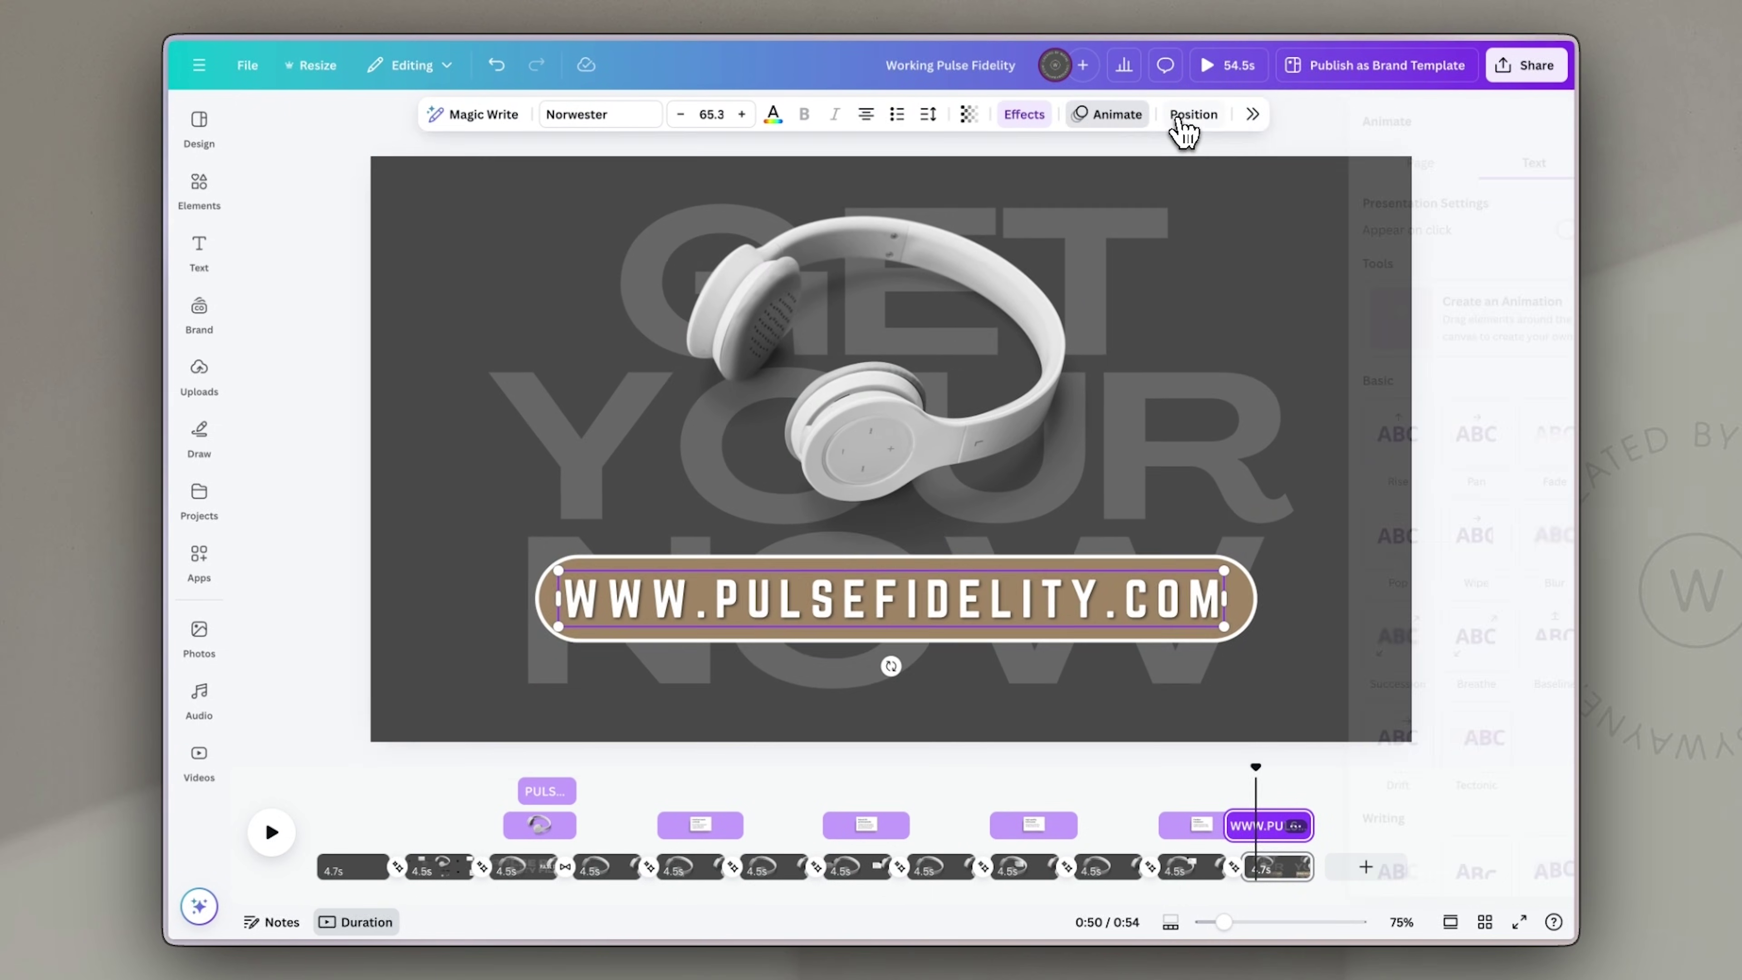
pyautogui.scroll(-5, 1439, 727)
pyautogui.click(1355, 538)
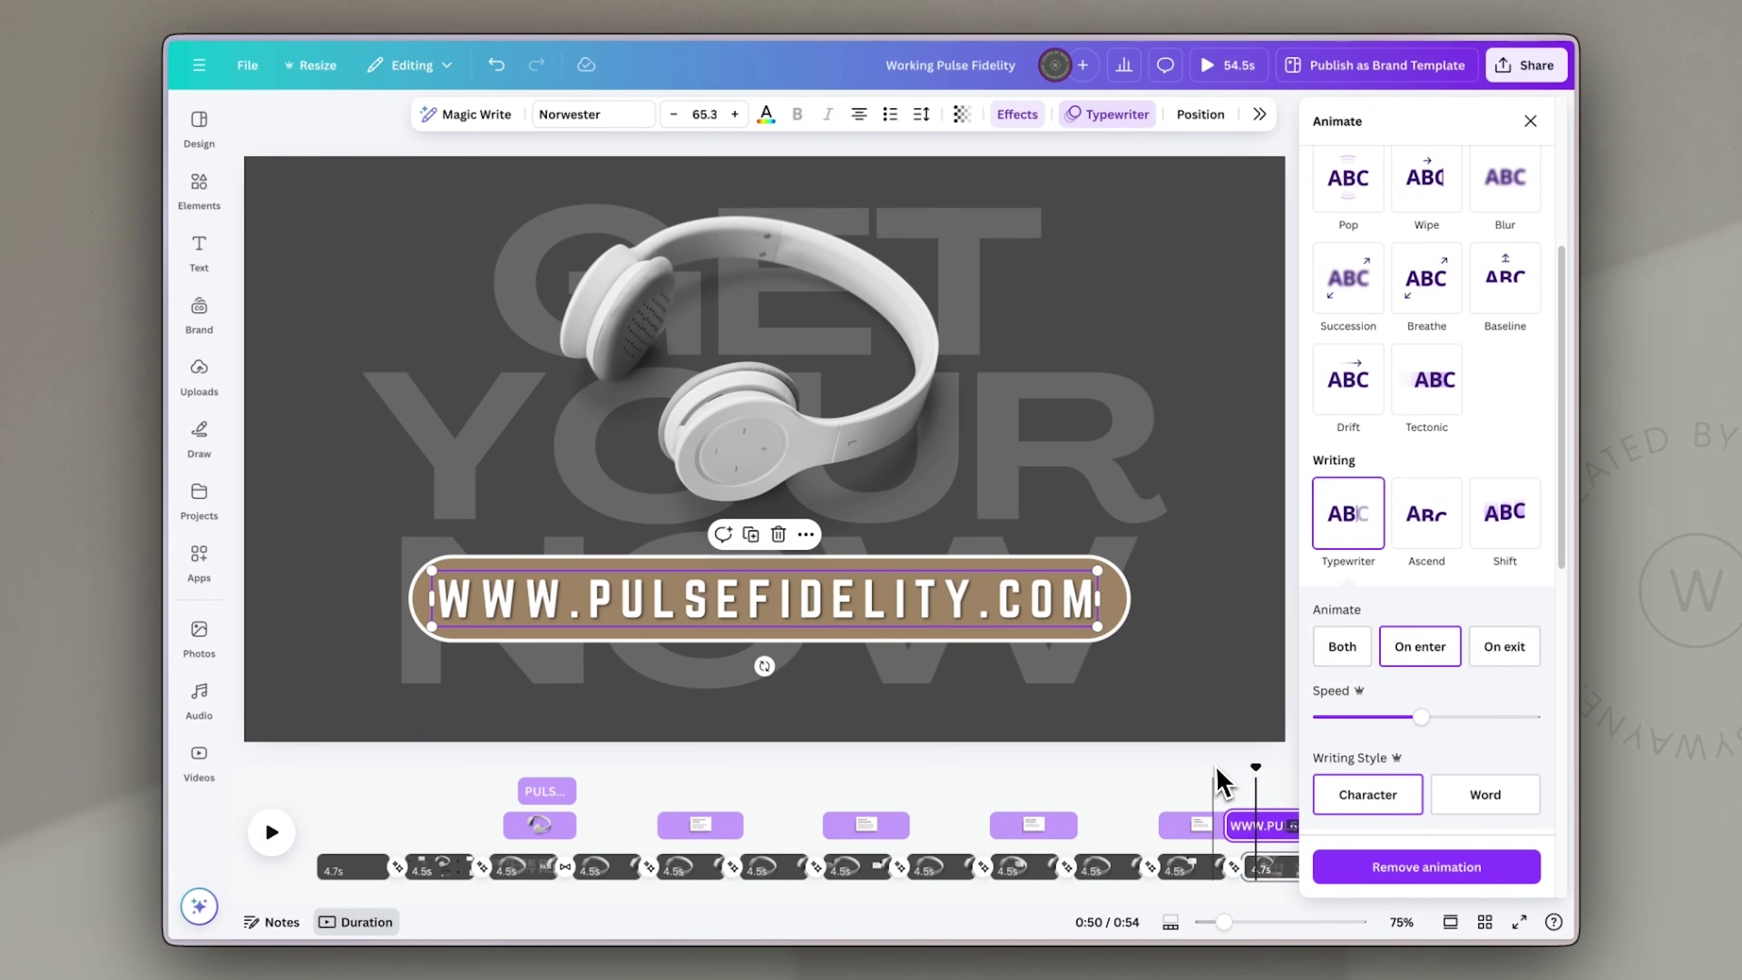
pyautogui.click(1530, 121)
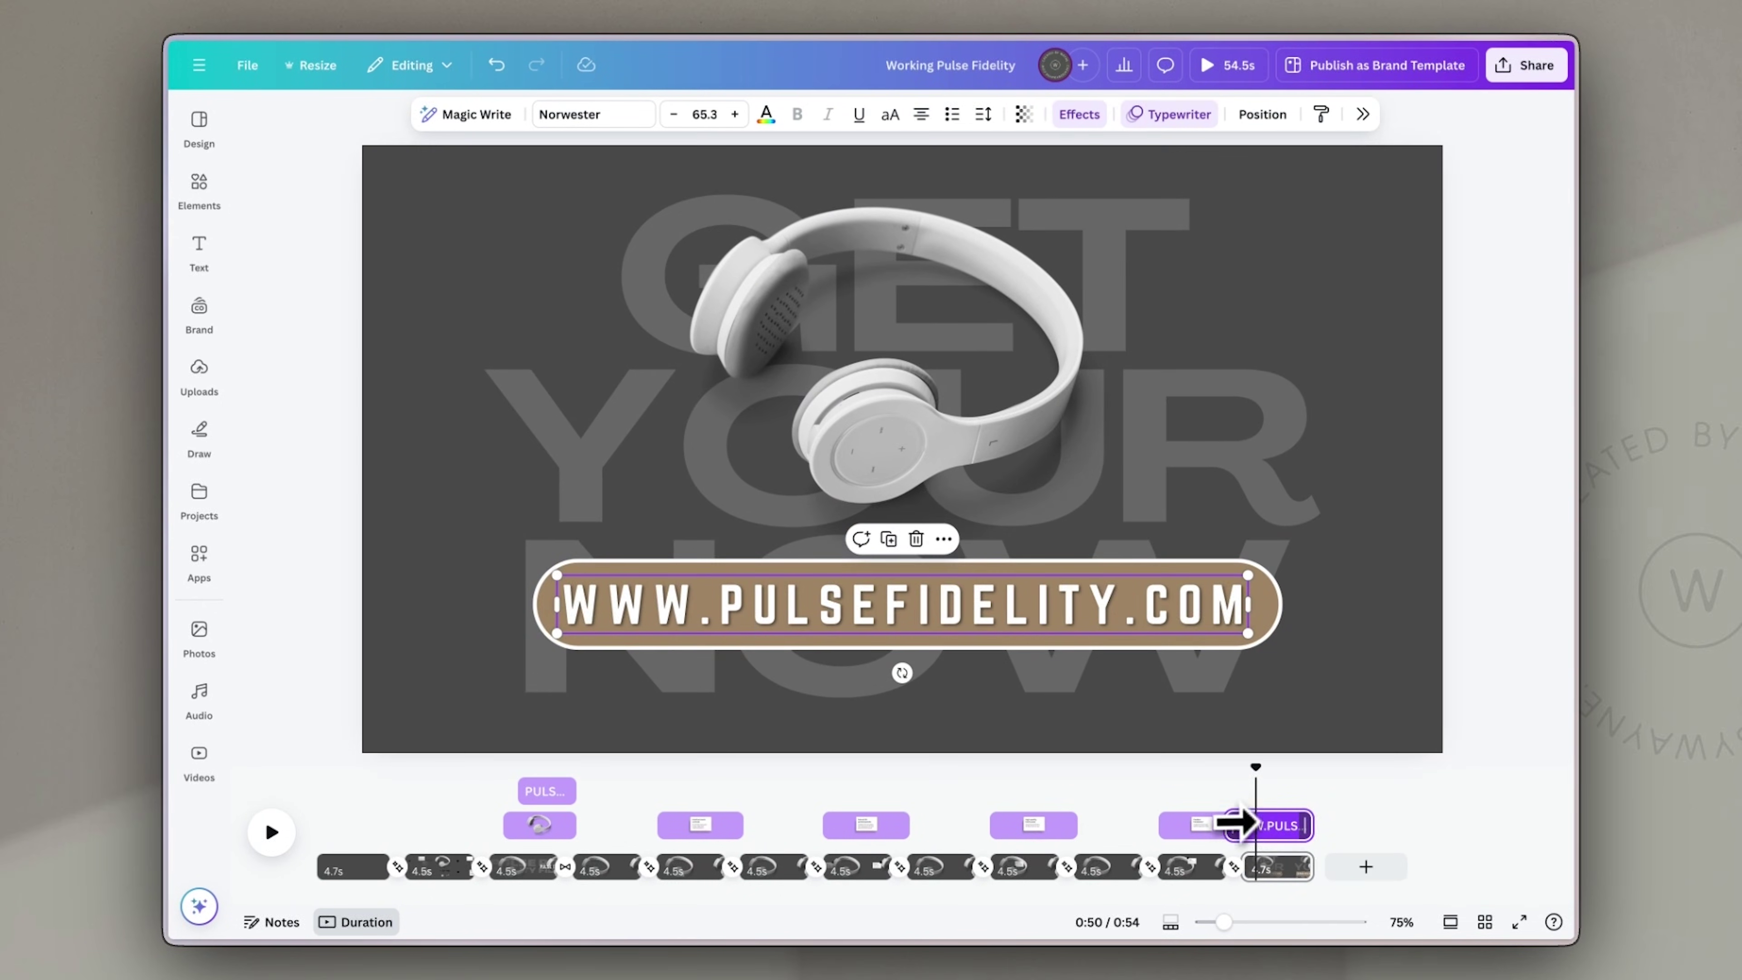
pyautogui.moveTo(1232, 827); pyautogui.dragTo(1235, 827)
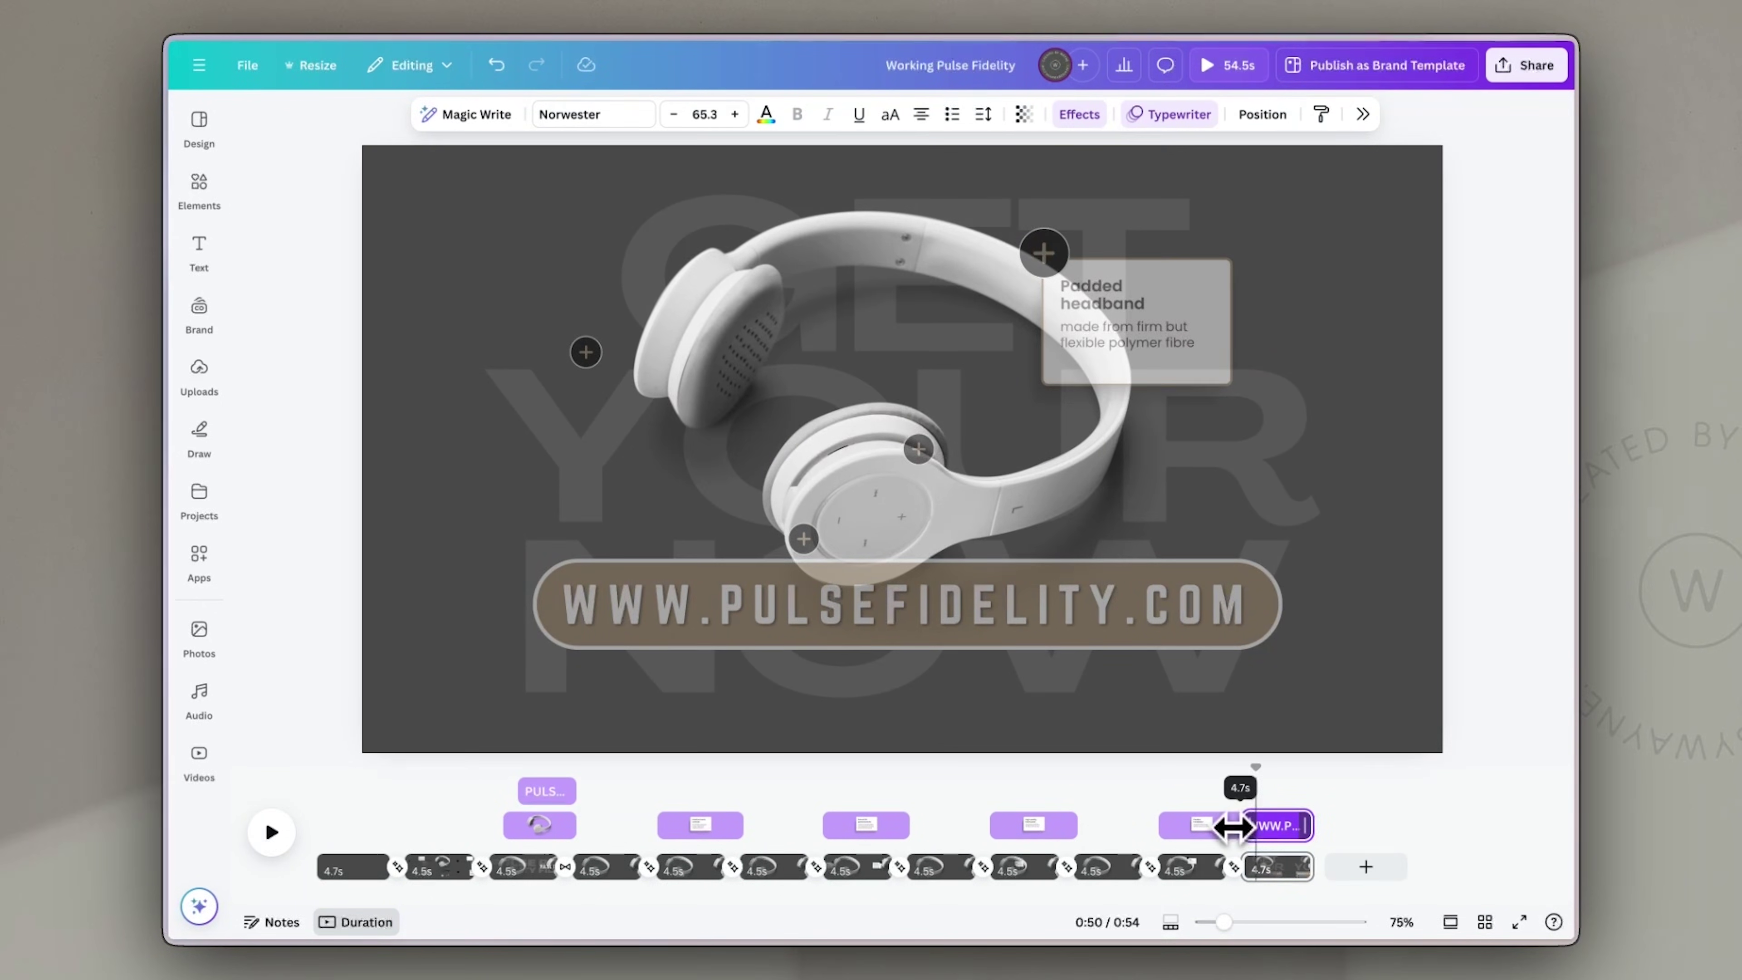
# Step: Apply the Blur animation on enter to the brown rounded shape behind the web address text
pyautogui.click(1272, 634)
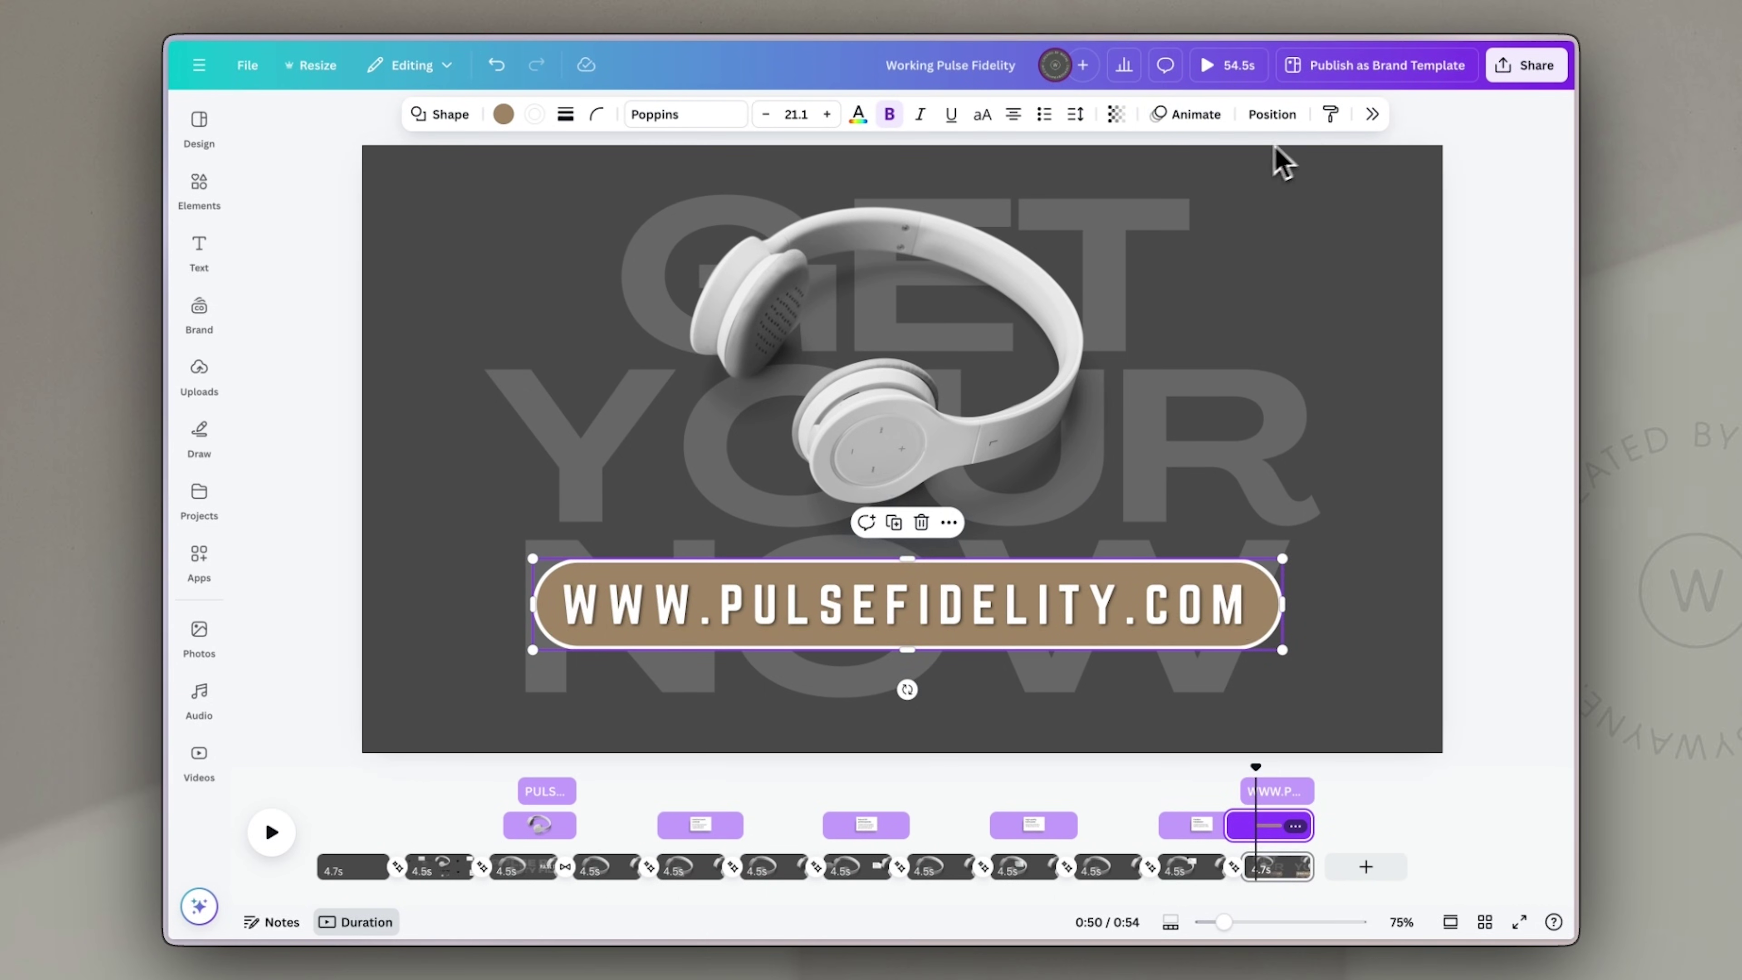
pyautogui.click(1190, 113)
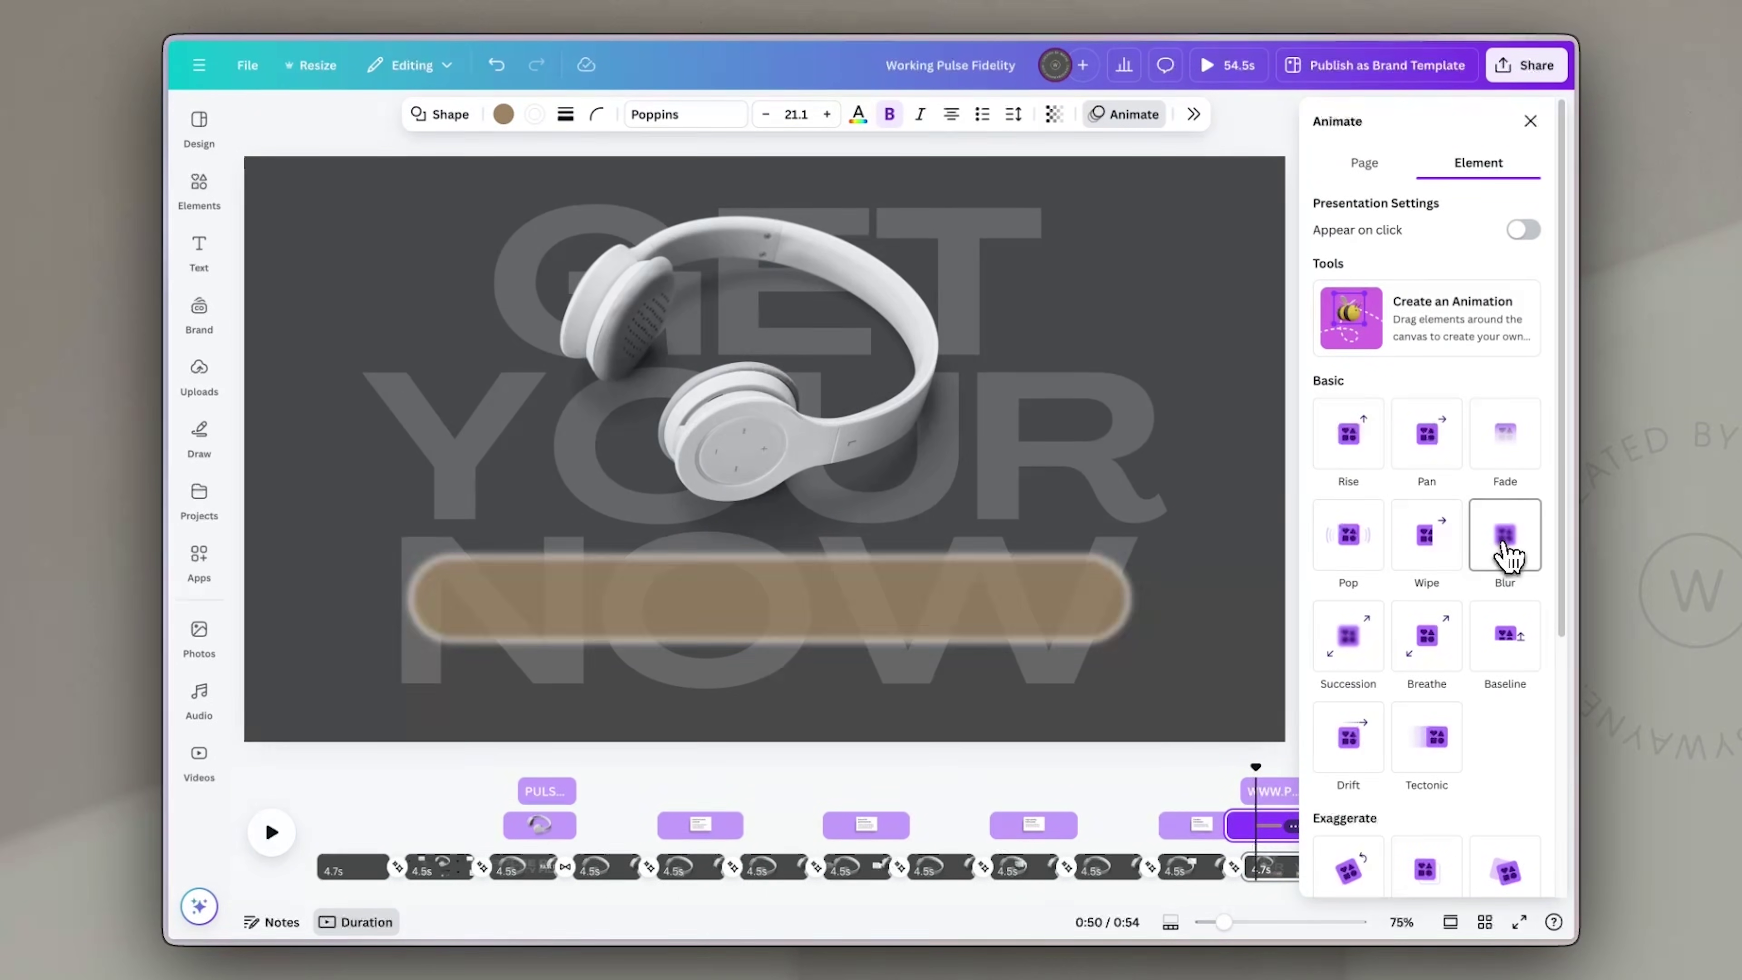
pyautogui.click(1506, 555)
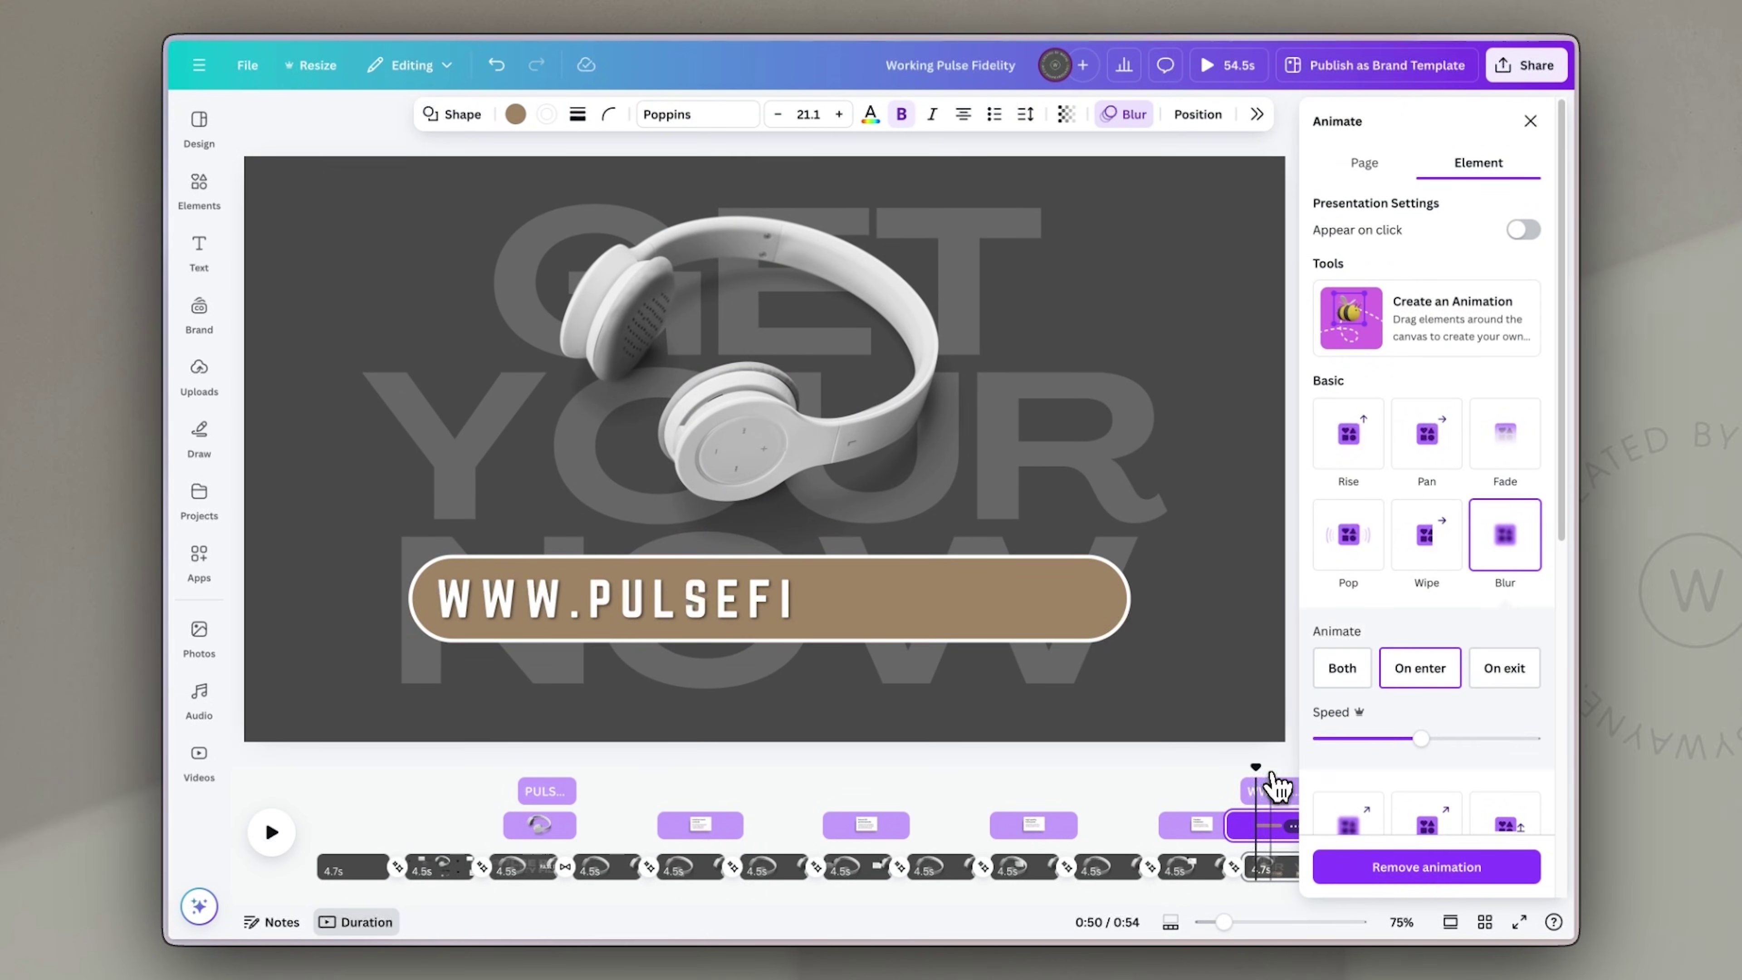
# Step: Trim the starts of the brown shape and the web address text so the text enters after the shape, and preview the timing
pyautogui.click(1274, 786)
pyautogui.moveTo(1248, 789); pyautogui.dragTo(1255, 791)
pyautogui.click(1245, 827)
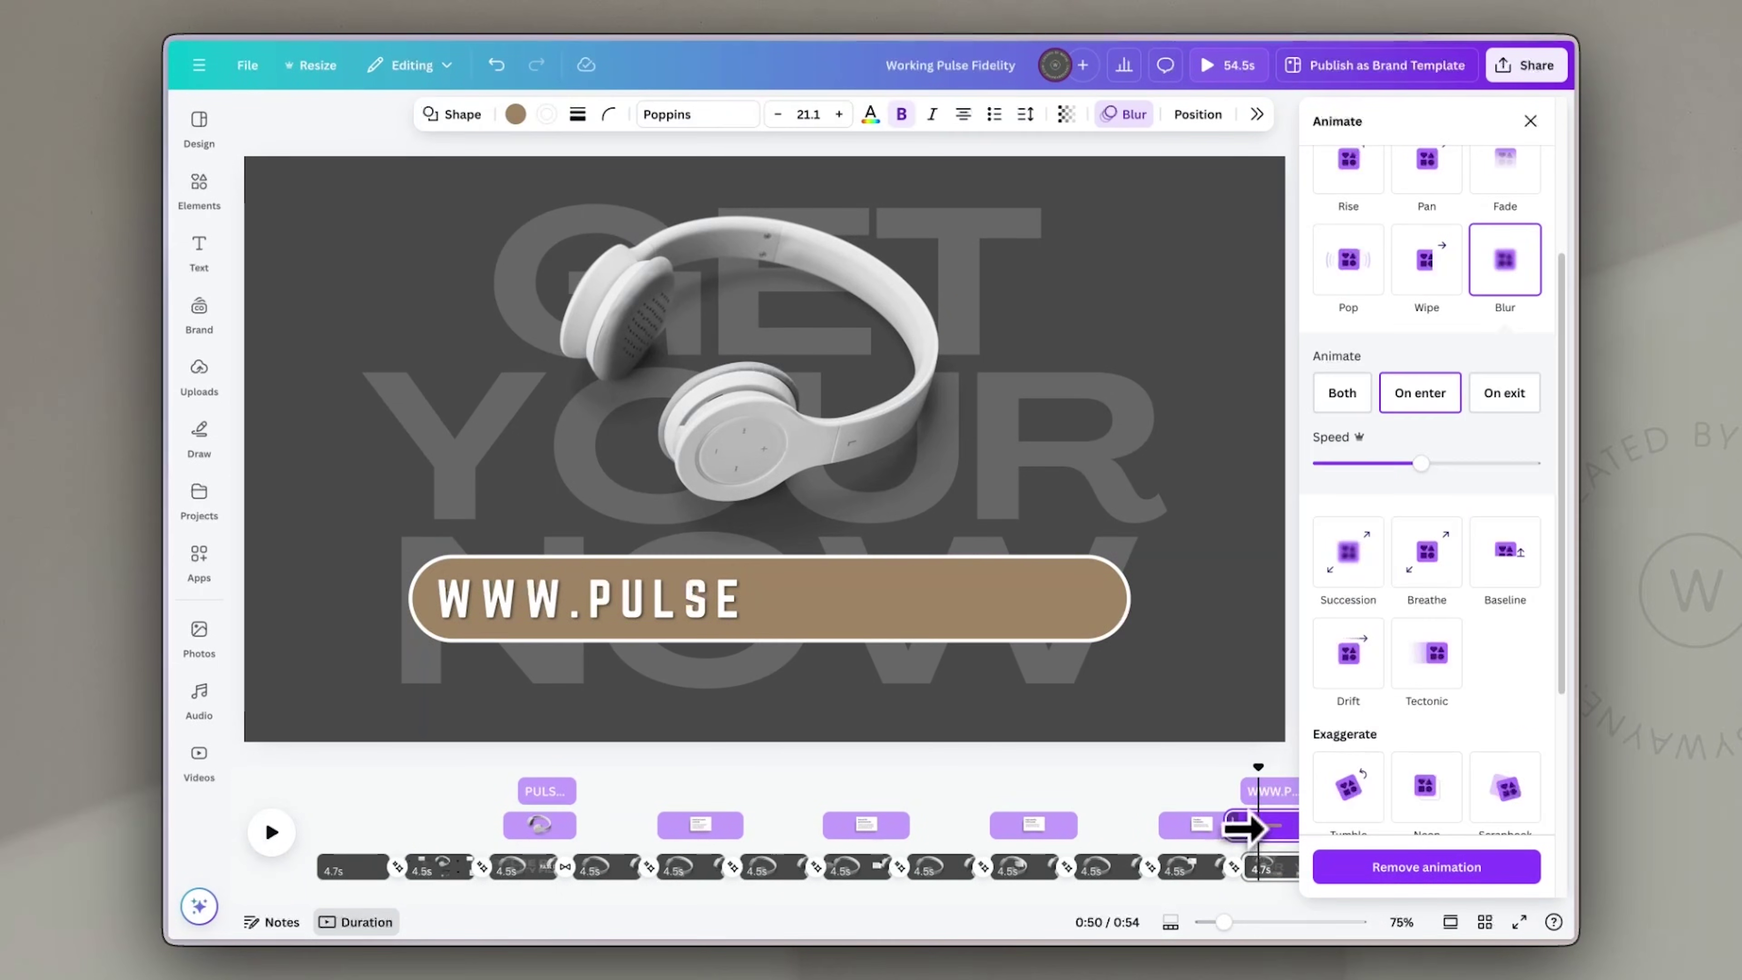
pyautogui.click(1246, 789)
pyautogui.moveTo(1245, 792); pyautogui.dragTo(1260, 794)
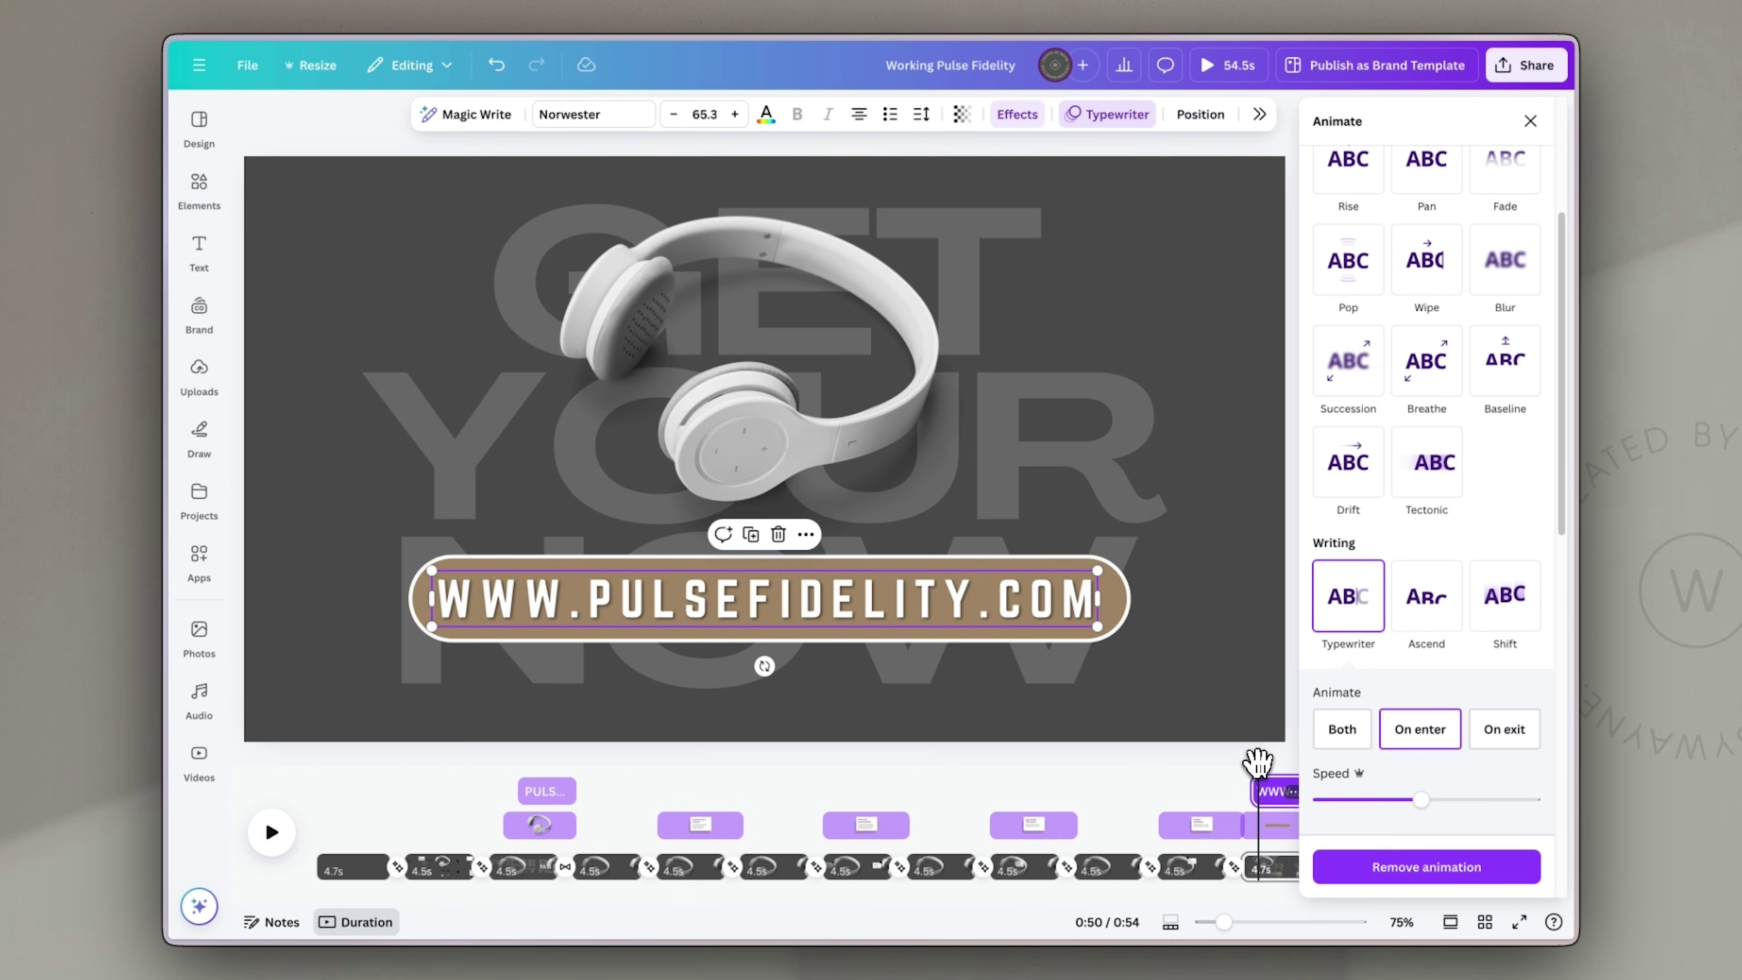
pyautogui.press('space')
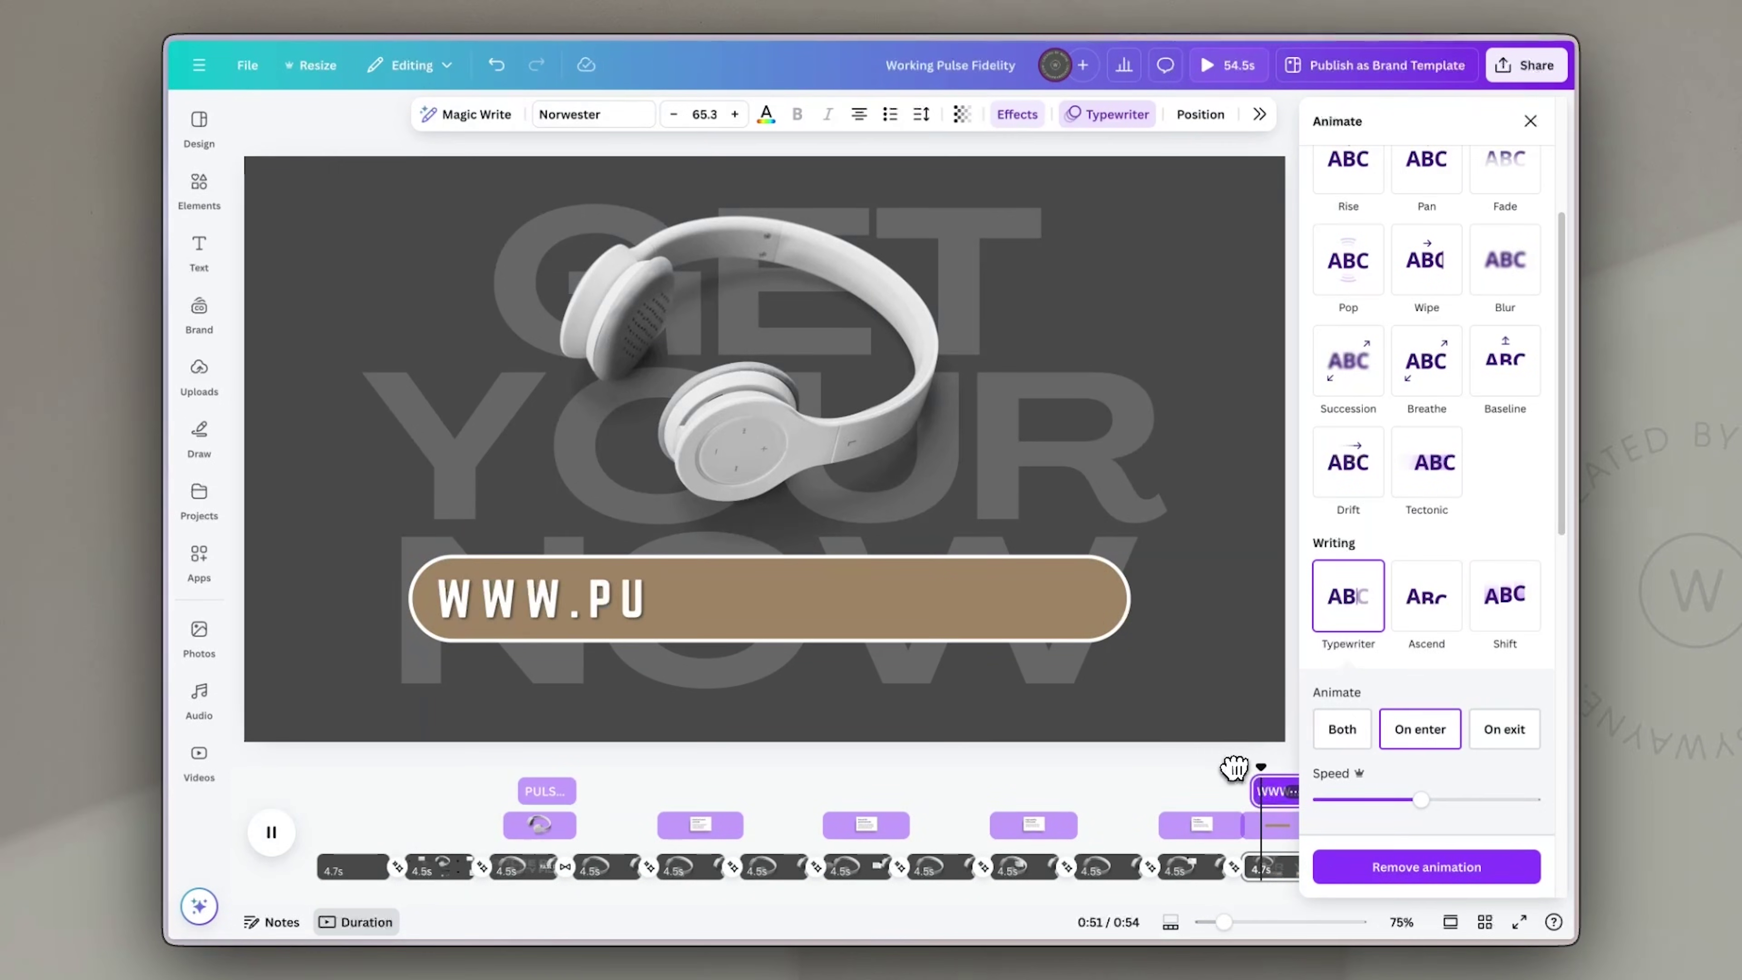
pyautogui.press('space')
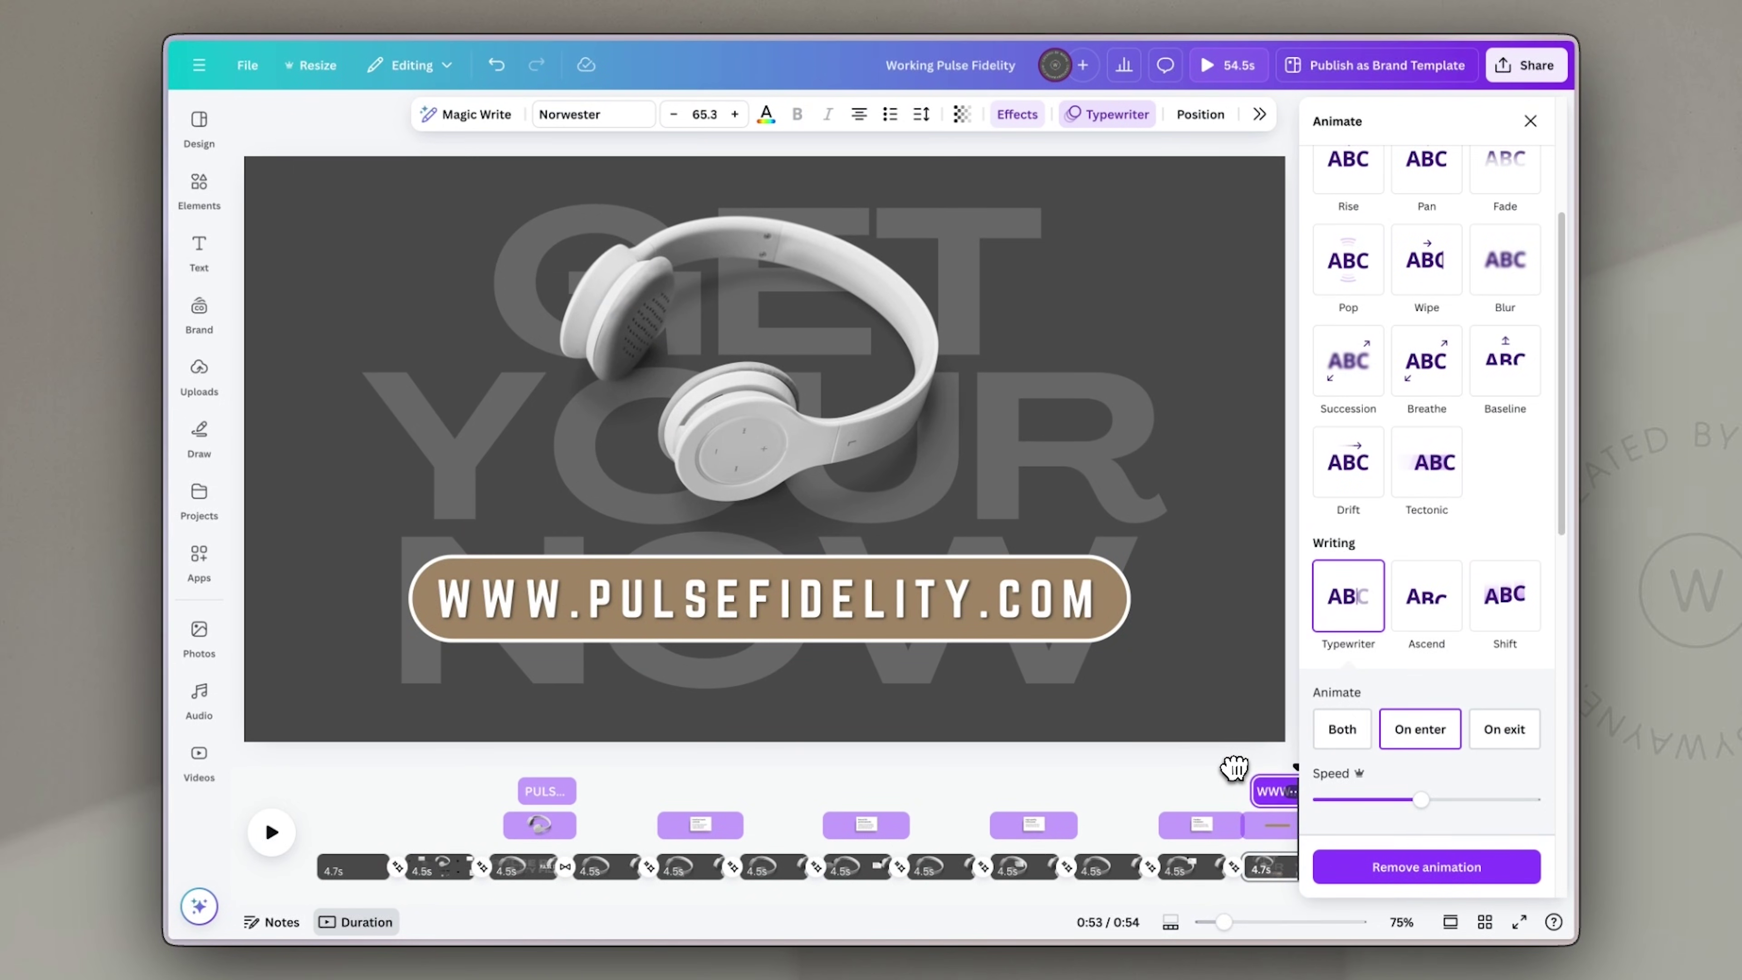
pyautogui.click(1531, 122)
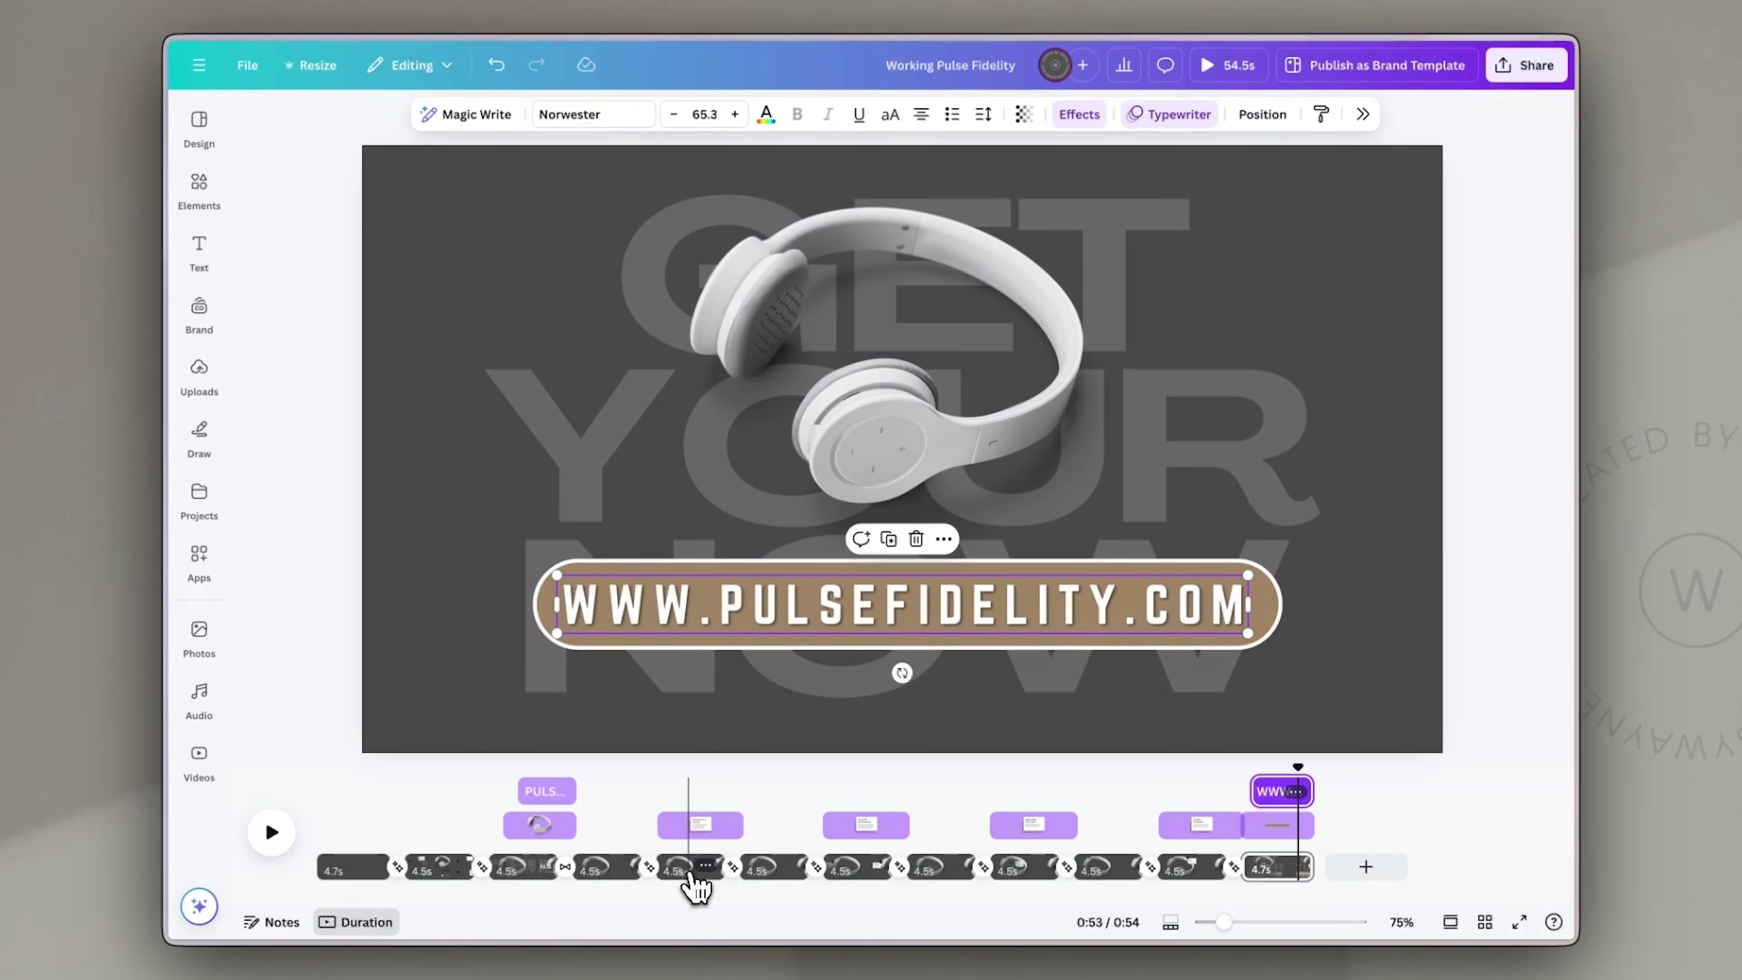
# Step: Shorten the four overview pages between the callout pages to about 1.5 s each
pyautogui.click(607, 882)
pyautogui.moveTo(638, 876); pyautogui.dragTo(588, 877)
pyautogui.moveTo(797, 875); pyautogui.dragTo(746, 876)
pyautogui.click(919, 877)
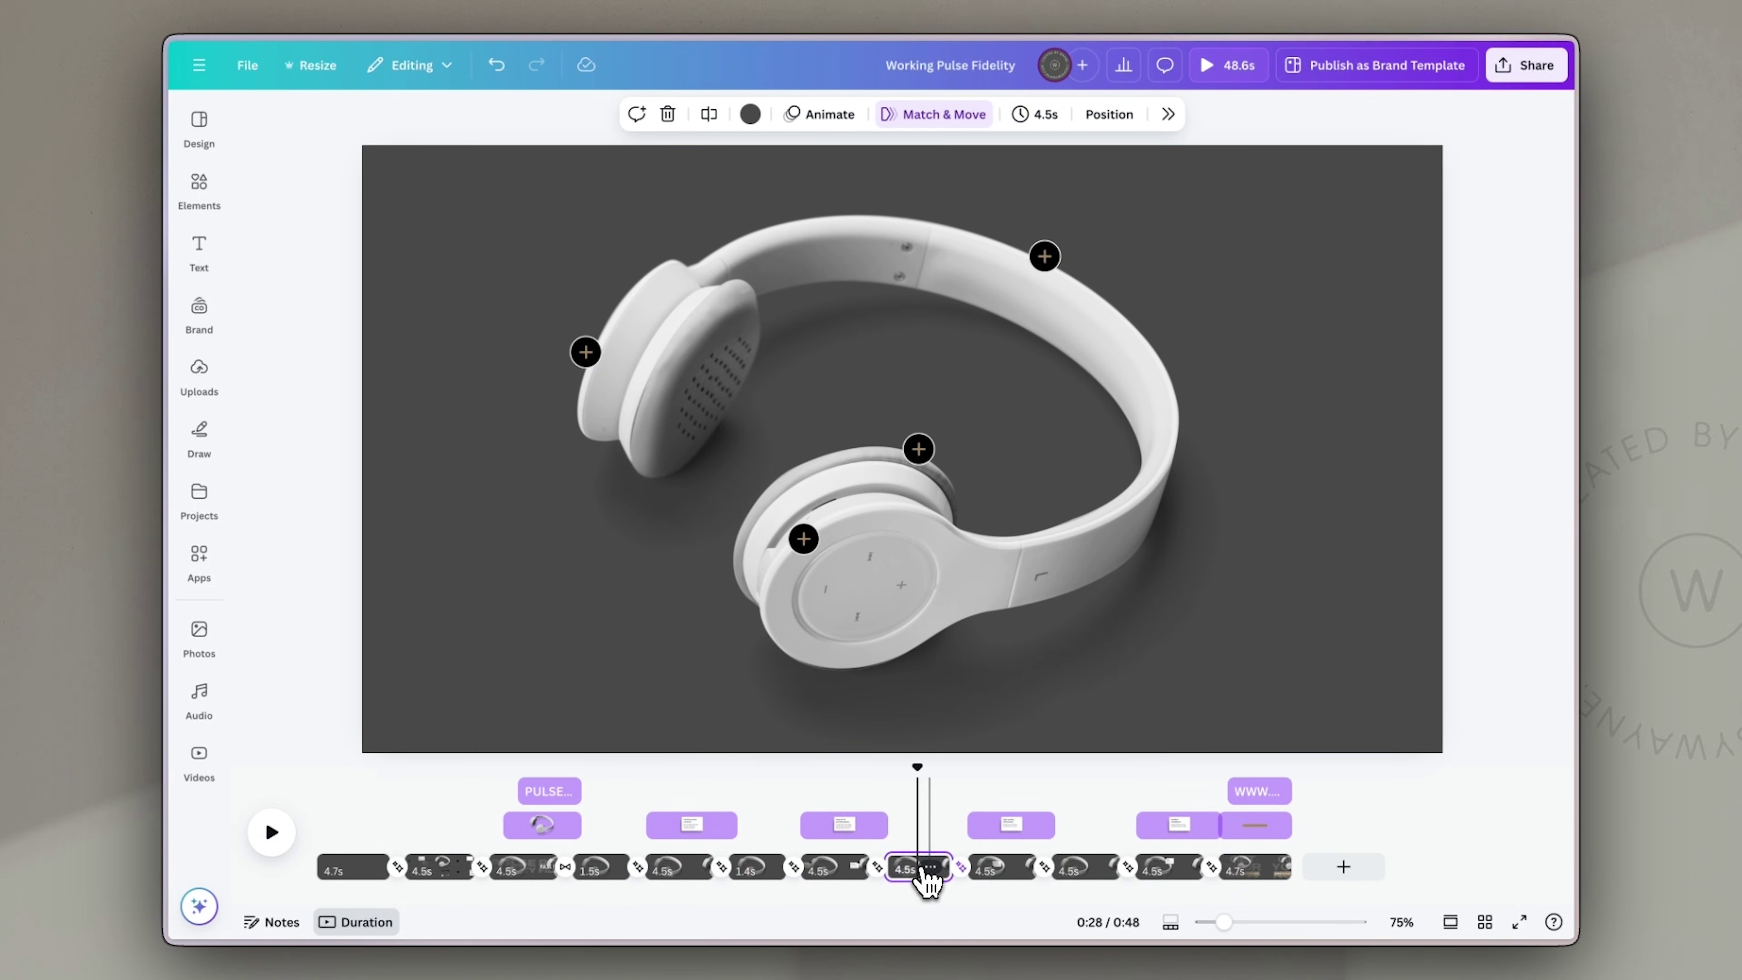
pyautogui.moveTo(948, 875); pyautogui.dragTo(903, 873)
pyautogui.click(1078, 875)
pyautogui.moveTo(1098, 872); pyautogui.dragTo(1060, 877)
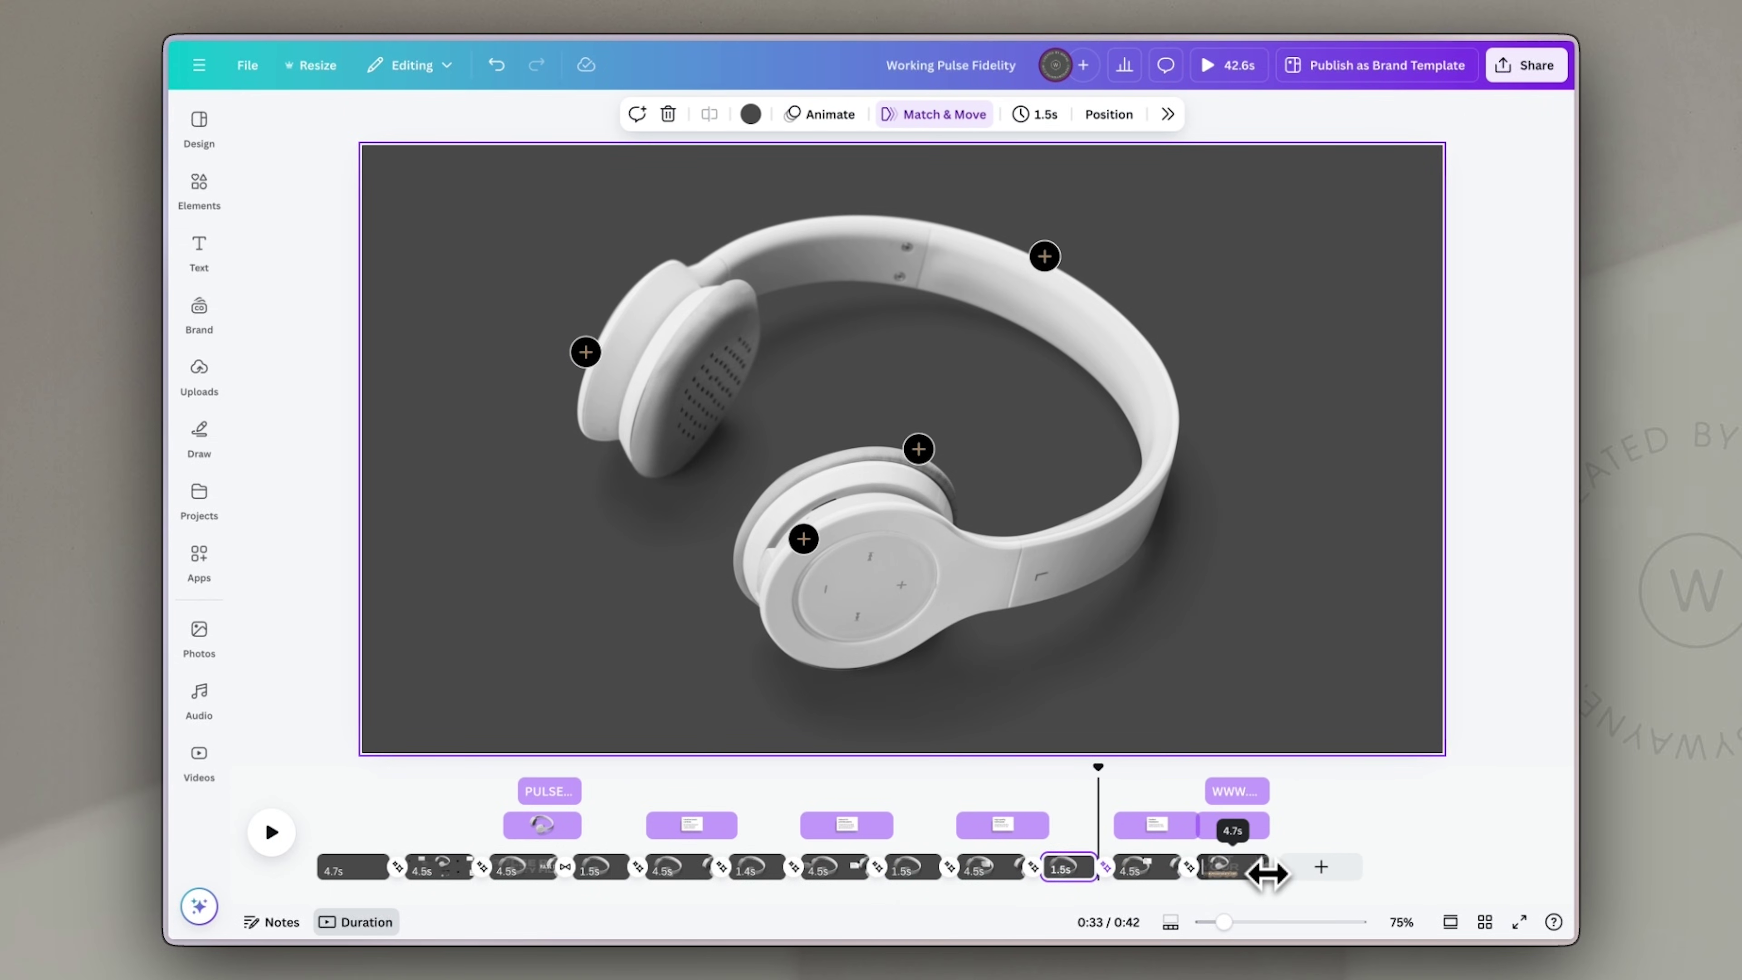
# Step: Extend the call-to-action page to 7.5 s and preview the presentation from the early pages
pyautogui.moveTo(1269, 872); pyautogui.dragTo(1281, 873)
pyautogui.moveTo(1305, 872); pyautogui.dragTo(1311, 871)
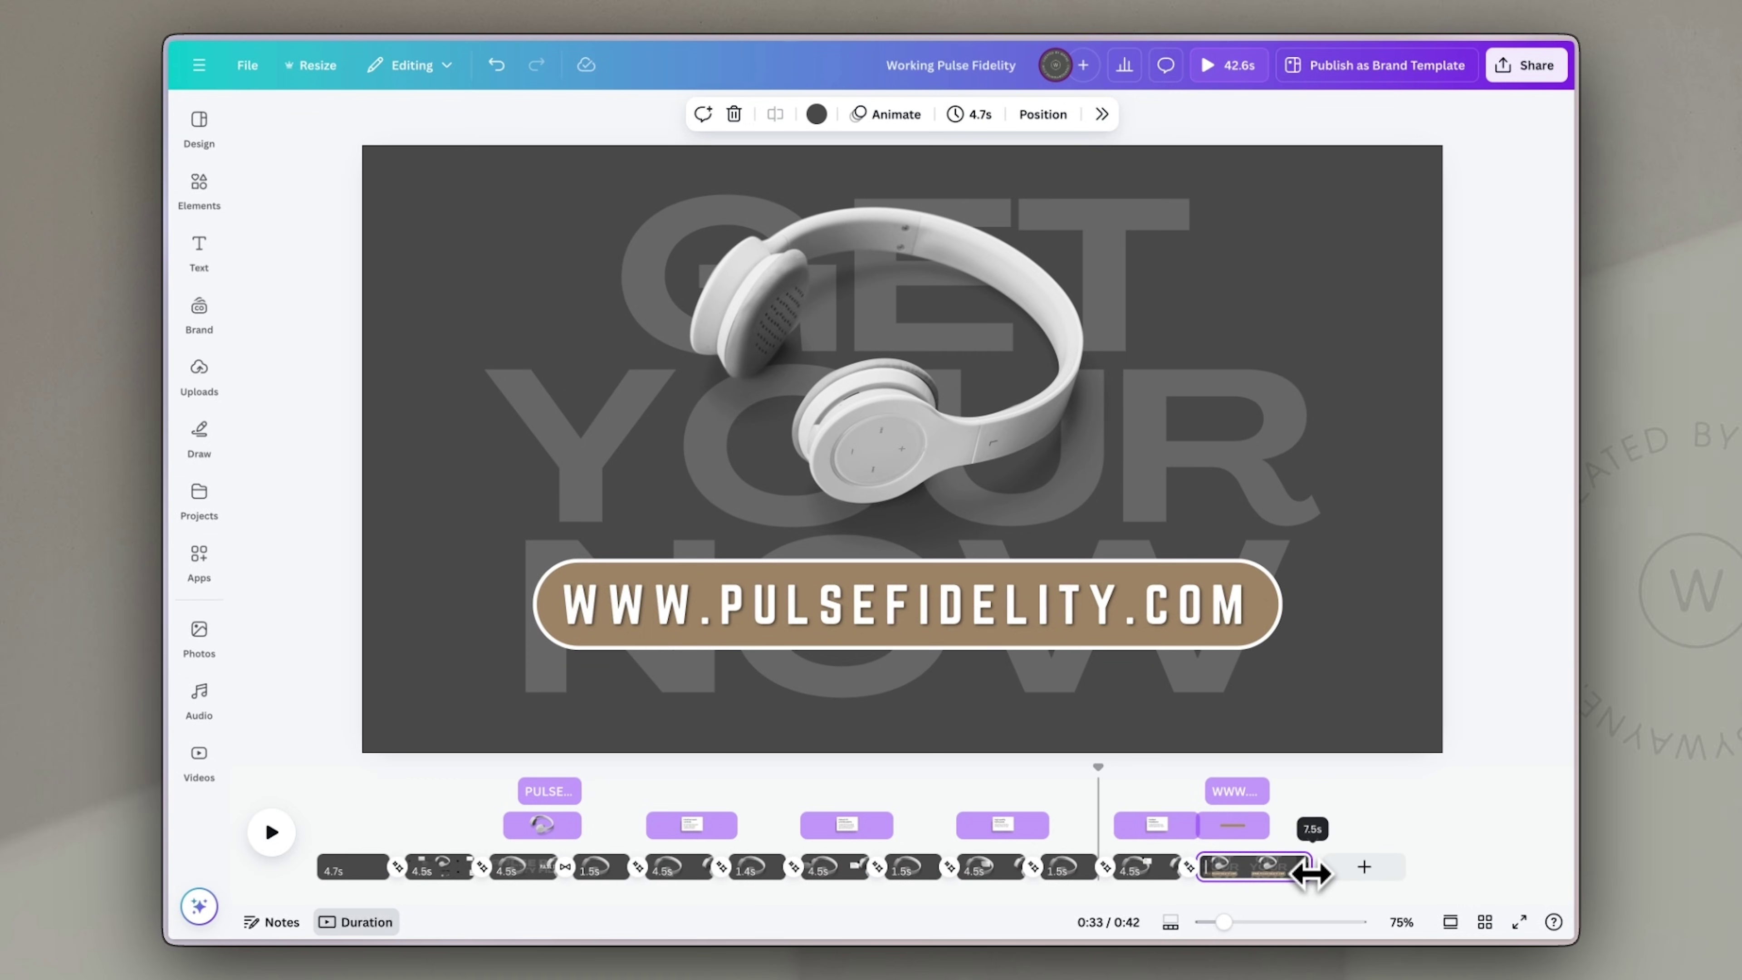
pyautogui.moveTo(1313, 767)
pyautogui.mouseDown()
pyautogui.moveTo(1095, 758)
pyautogui.moveTo(1298, 770)
pyautogui.mouseUp()
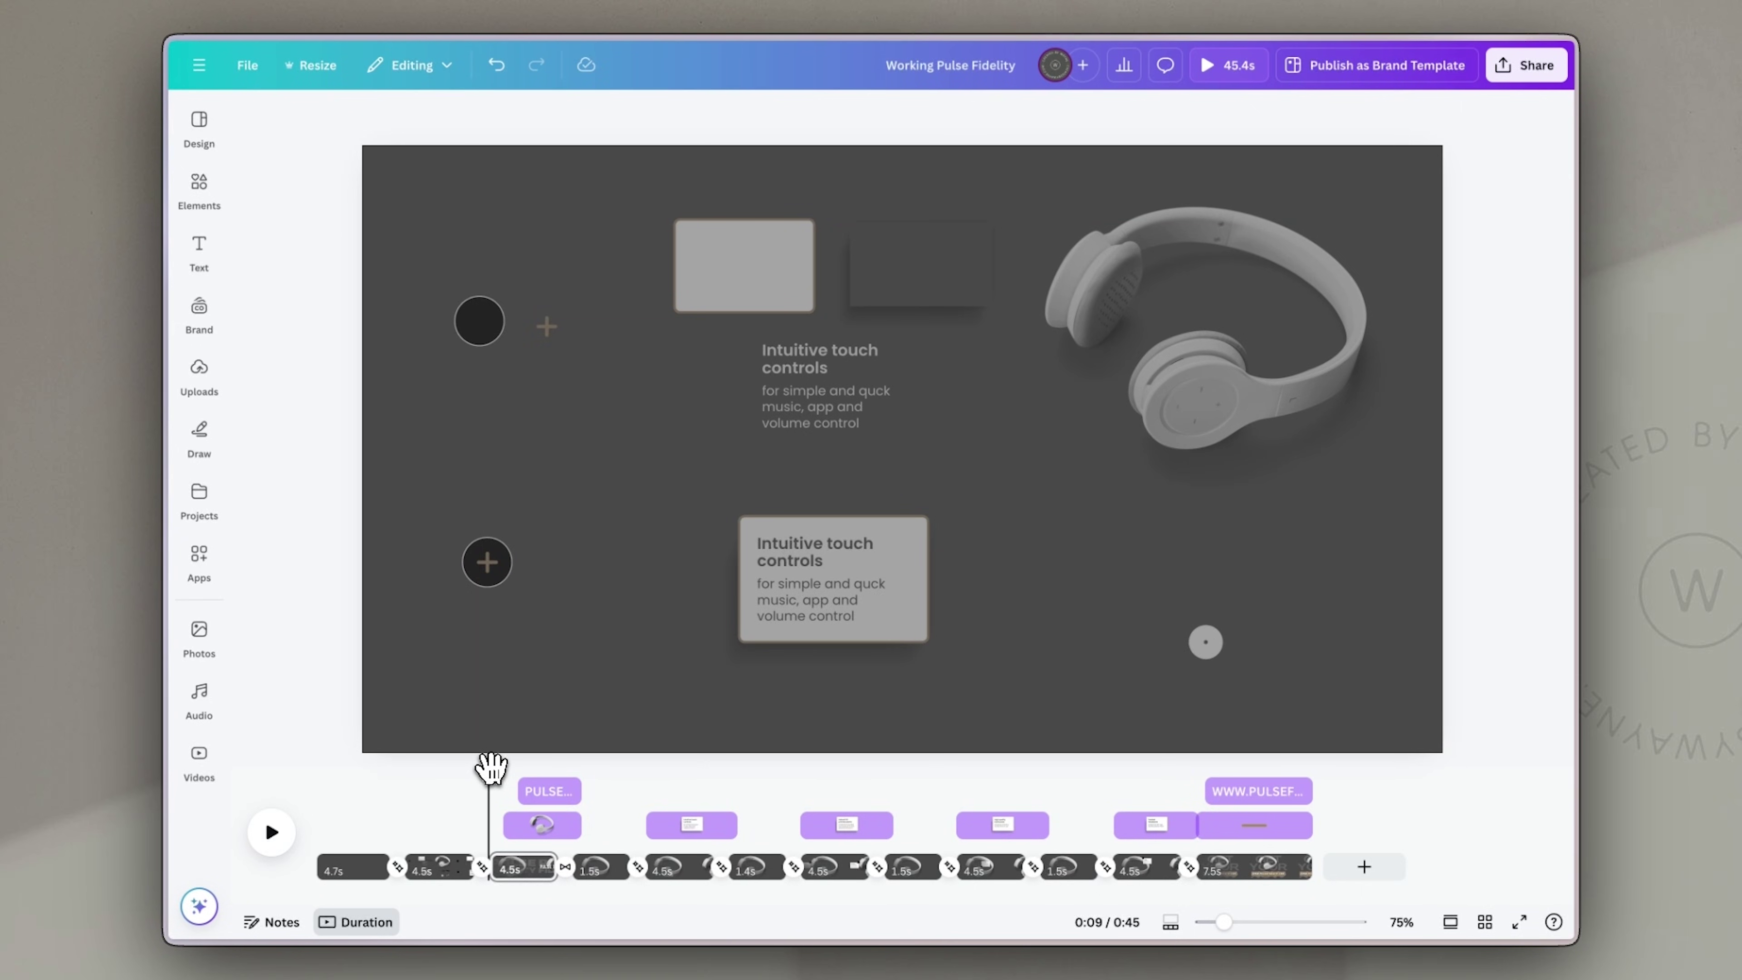
pyautogui.press('space')
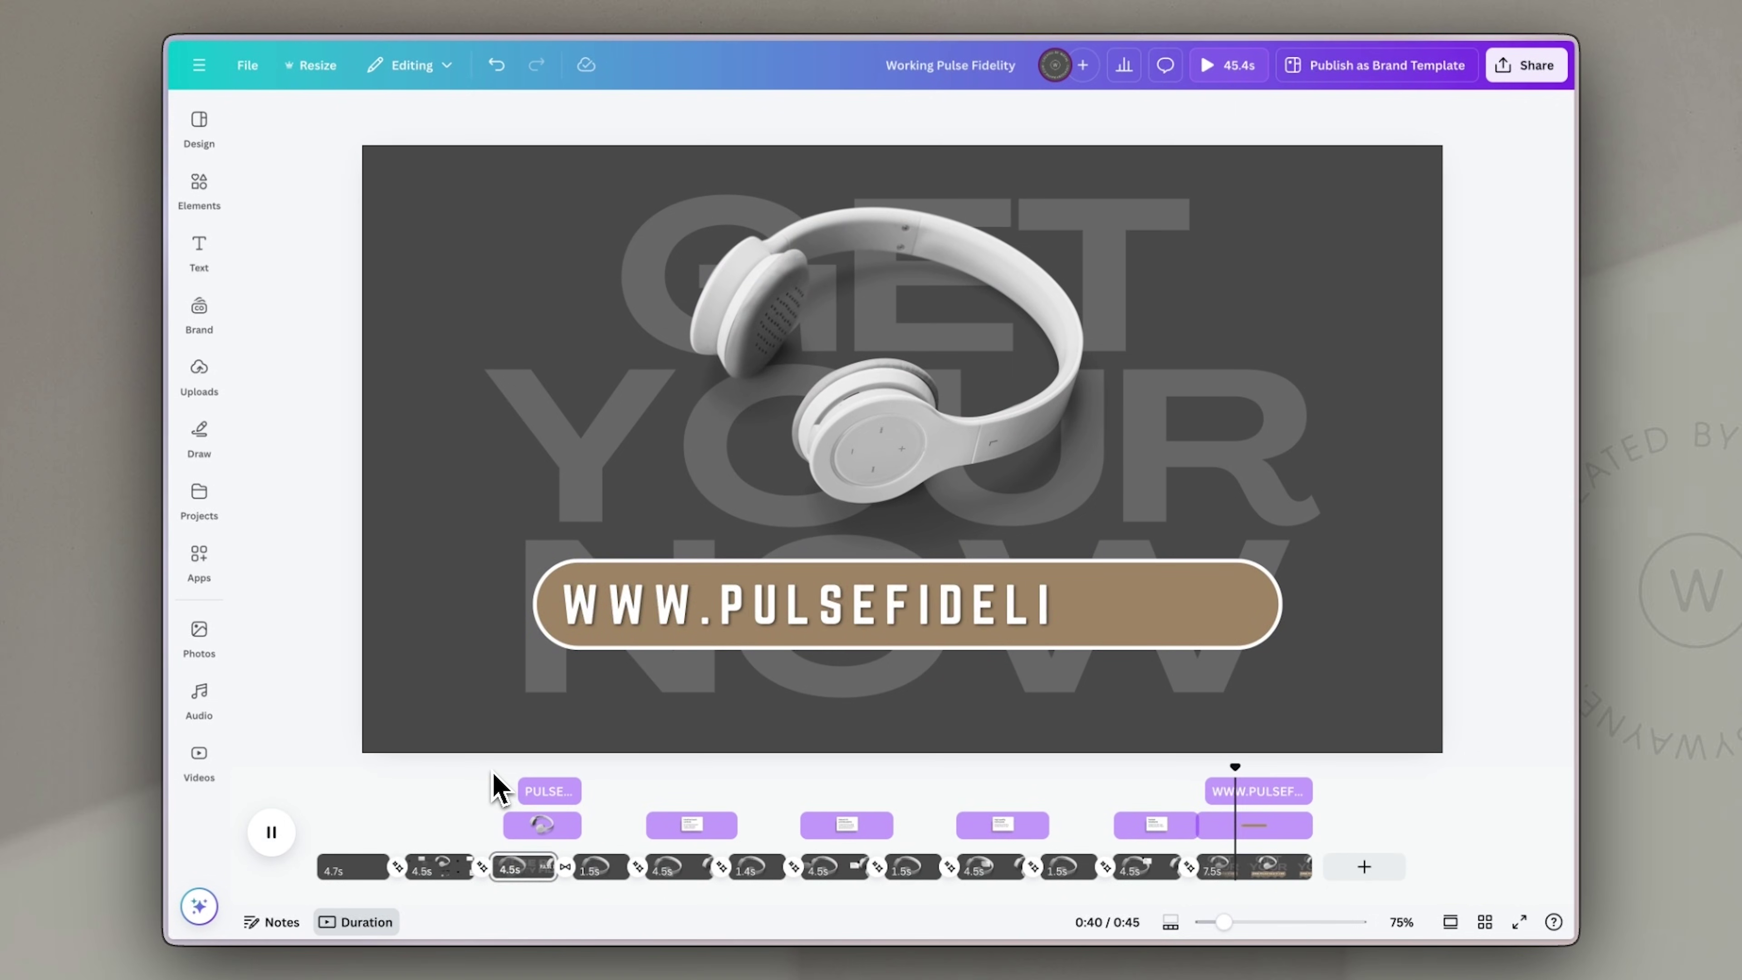
# Step: Copy the sound wave from the parts page to the call-to-action page, enlarge it beside the lower ear cup and duplicate it beside the upper one
pyautogui.click(454, 873)
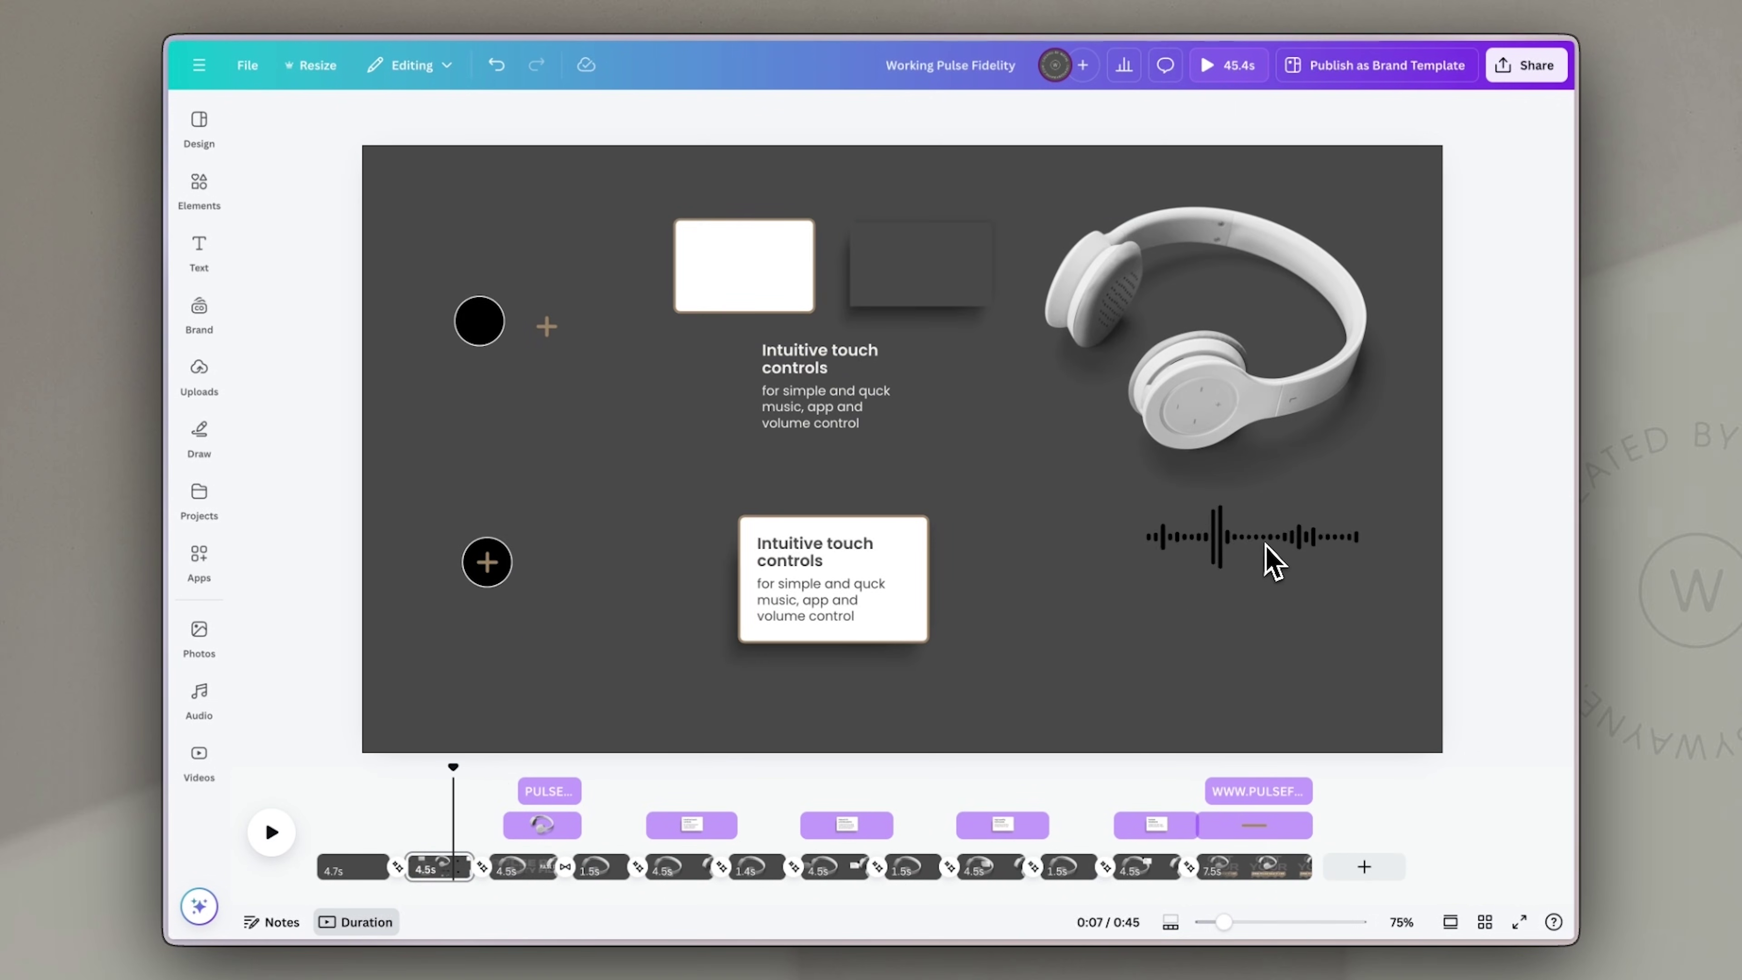
pyautogui.click(1250, 549)
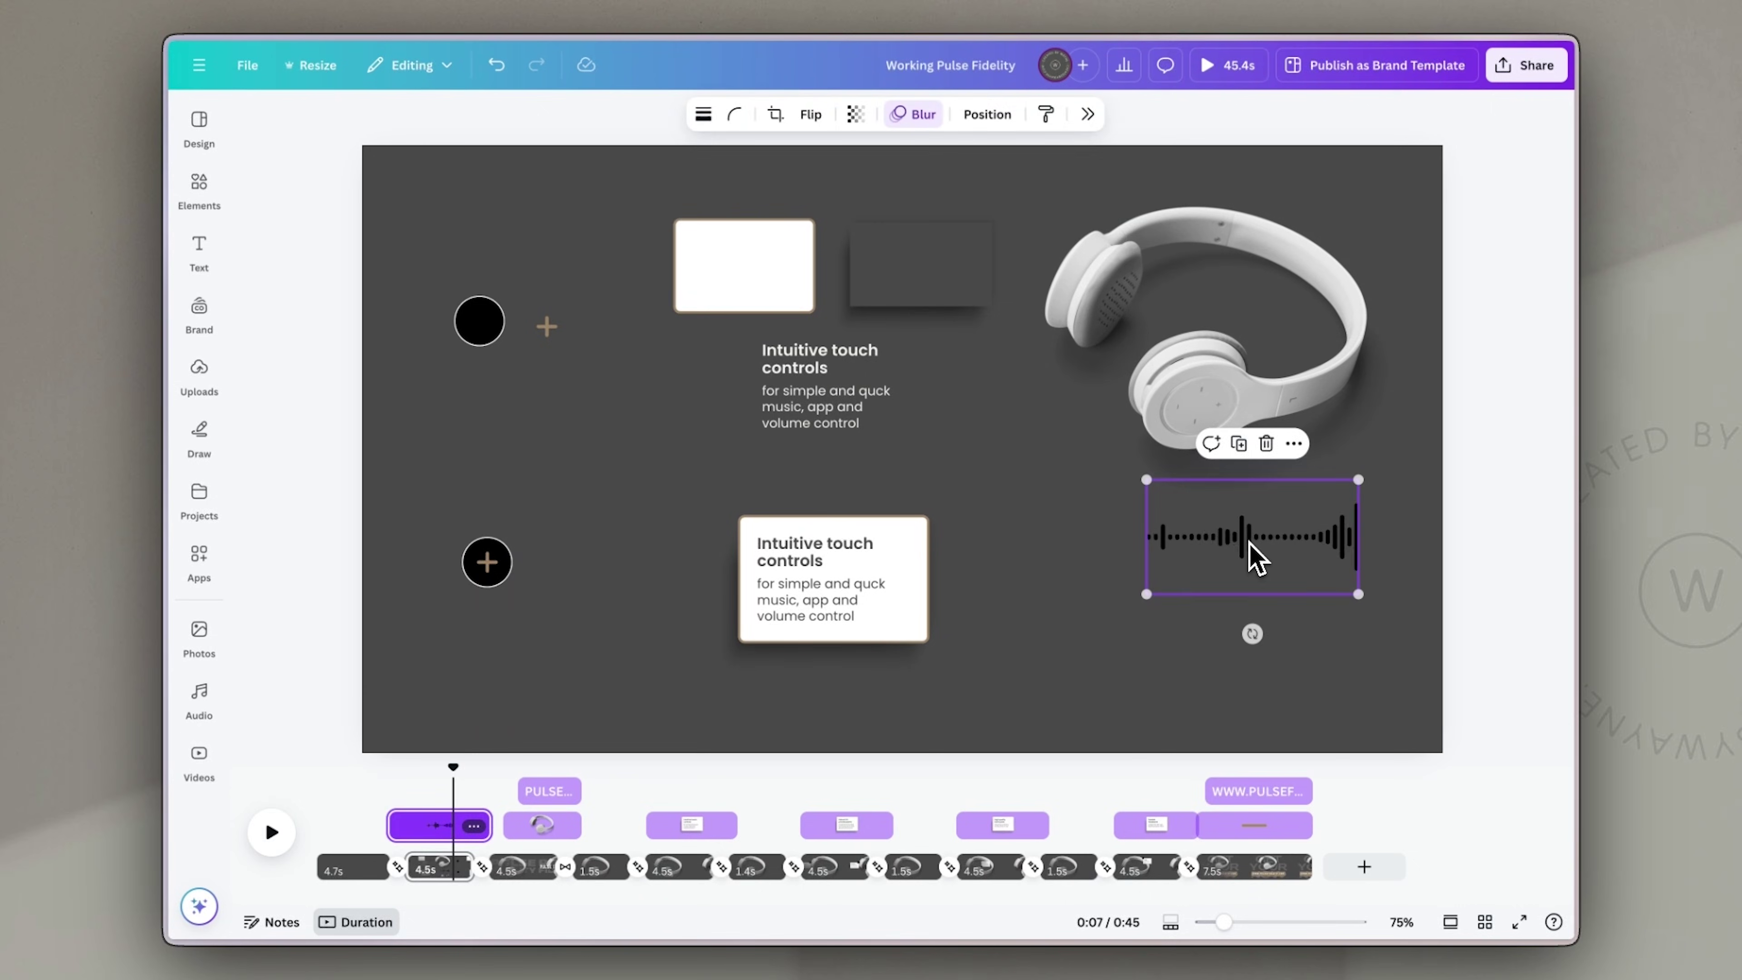
pyautogui.click(1247, 871)
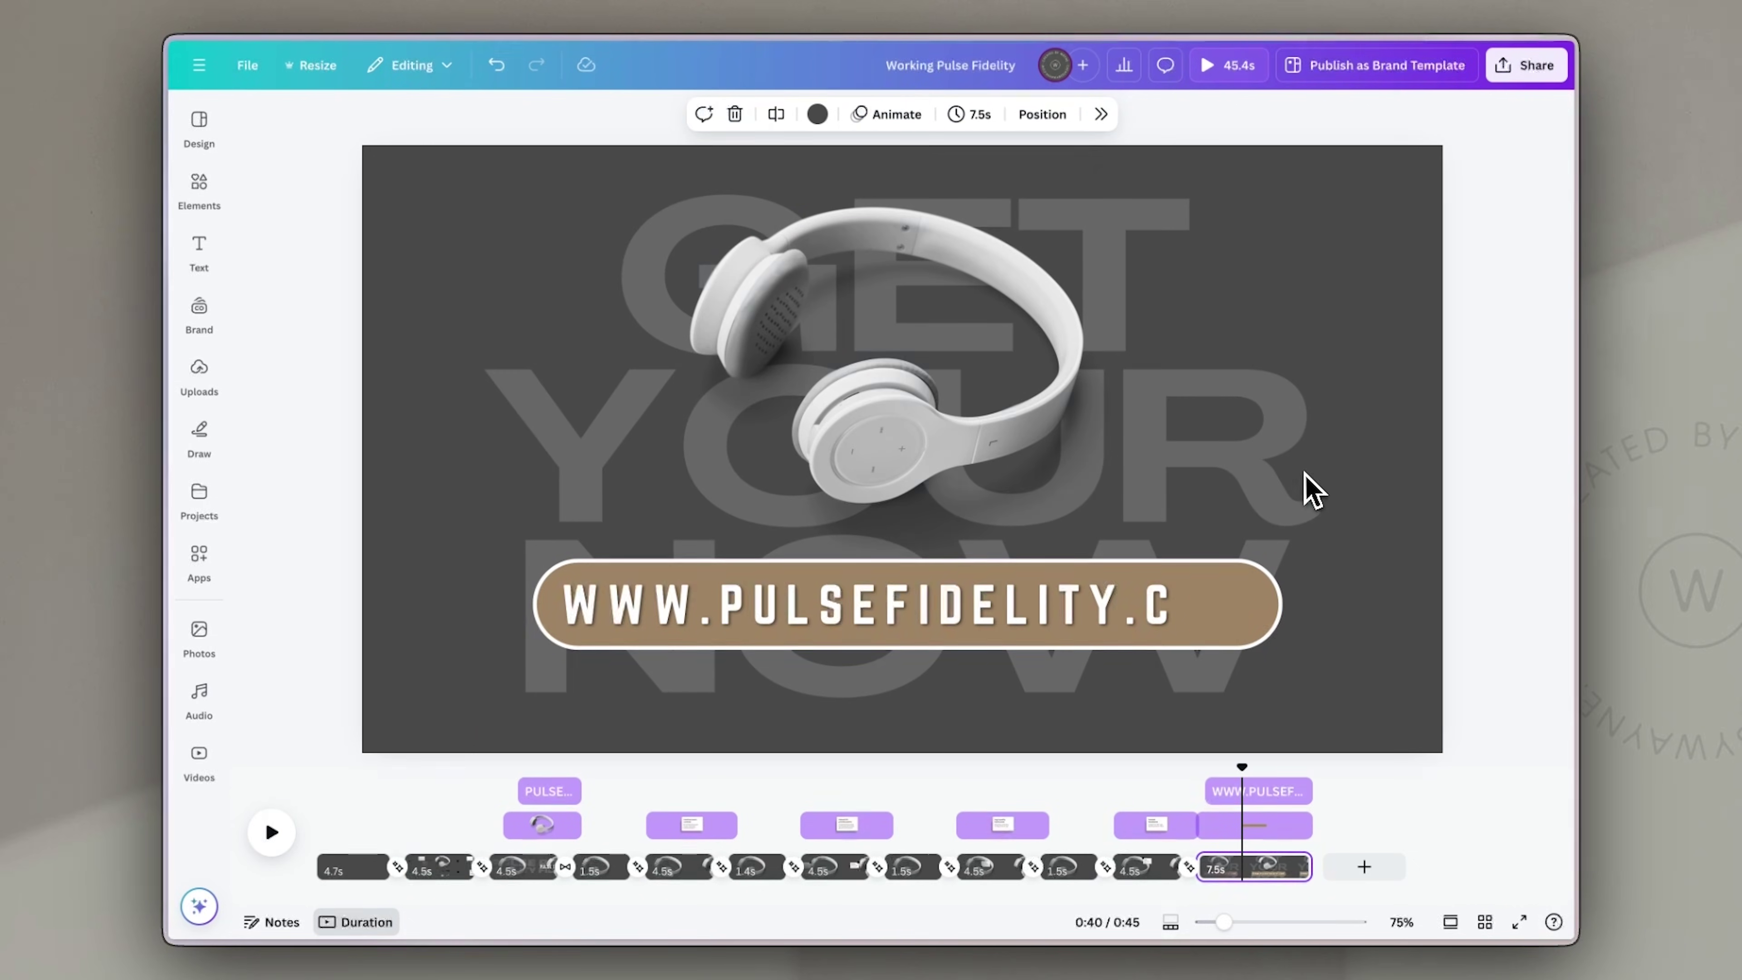
pyautogui.click(1303, 487)
pyautogui.moveTo(1205, 533); pyautogui.dragTo(1117, 410)
pyautogui.moveTo(1243, 449); pyautogui.dragTo(1430, 511)
pyautogui.moveTo(1301, 462); pyautogui.dragTo(1301, 447)
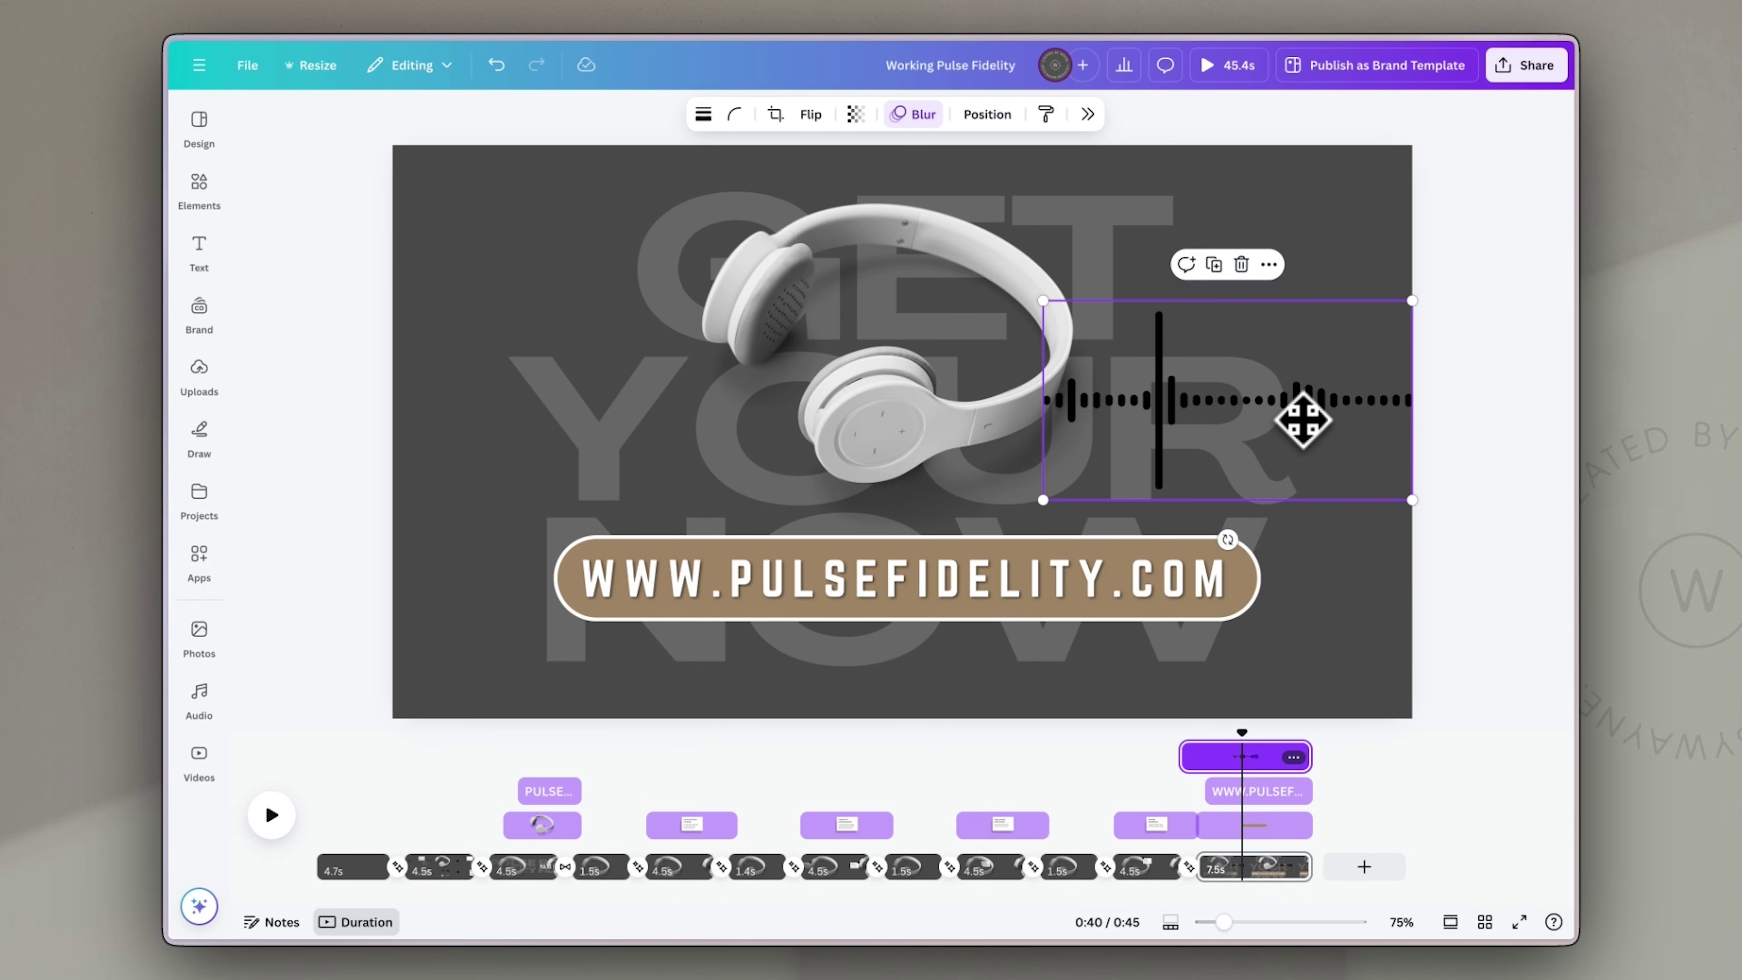
pyautogui.moveTo(1244, 404); pyautogui.dragTo(583, 279)
pyautogui.moveTo(766, 381); pyautogui.dragTo(733, 362)
# Step: Move both sound waves behind the headphones in the layer order and trim their starts so they appear midway through the call-to-action page
pyautogui.click(1008, 115)
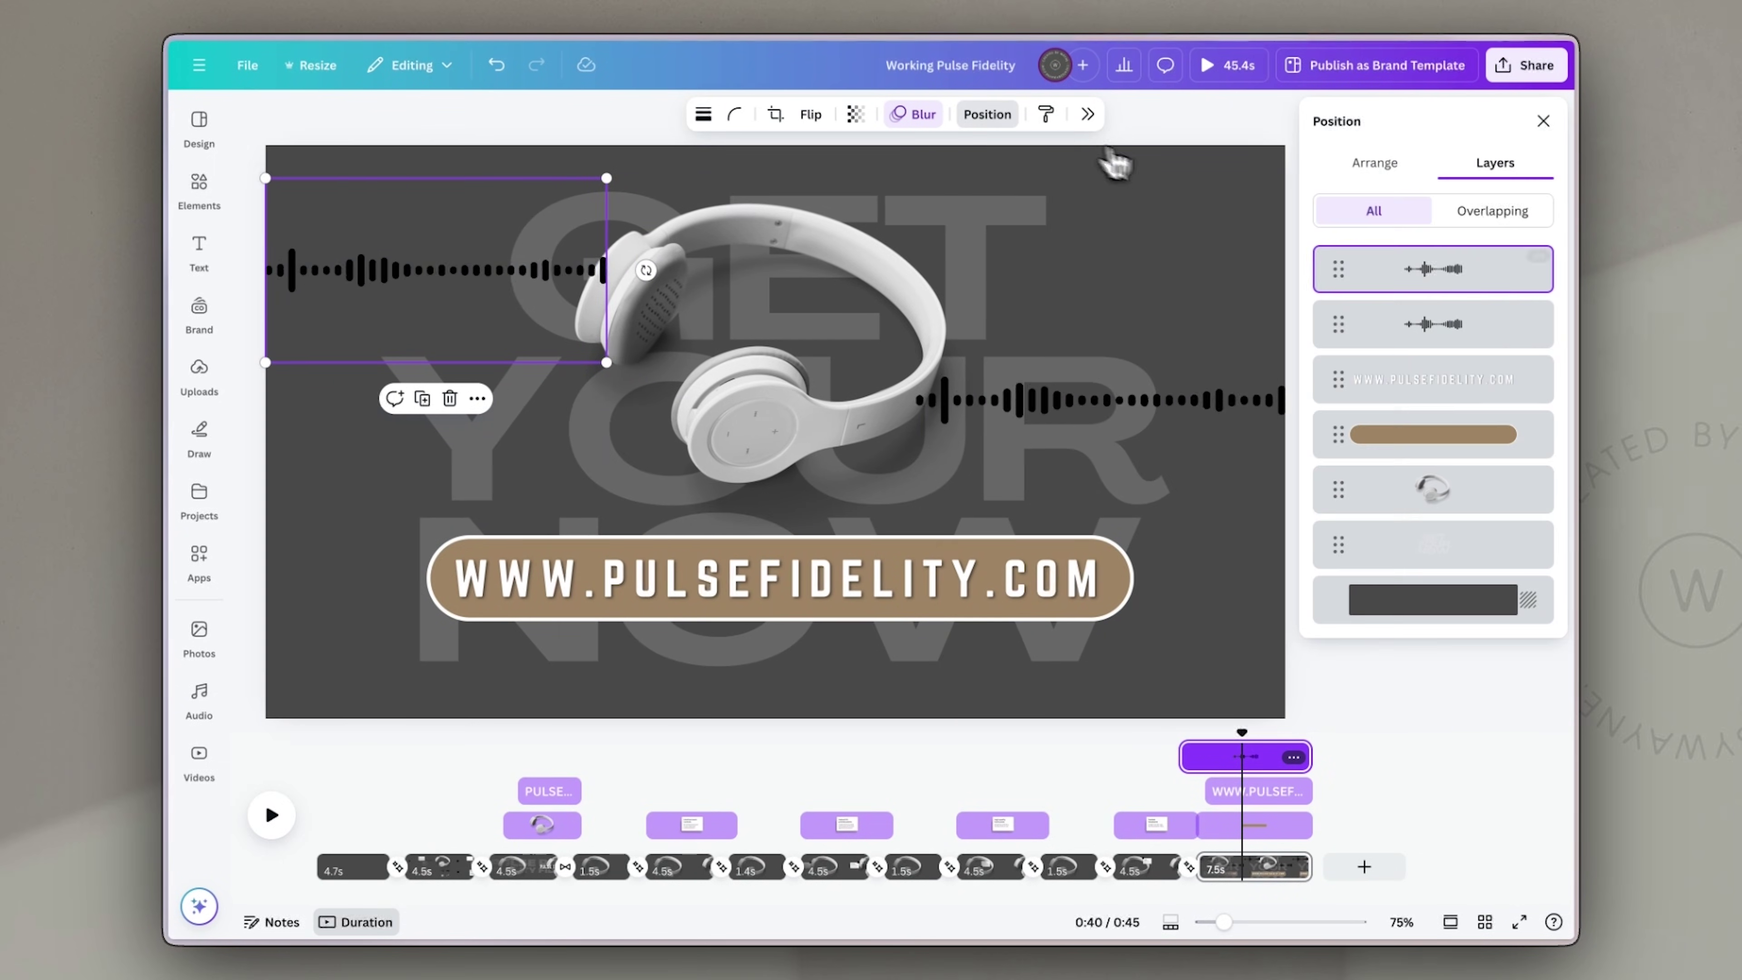
pyautogui.keyDown('shift'); pyautogui.click(1474, 331); pyautogui.keyUp('shift')
pyautogui.moveTo(1494, 341); pyautogui.dragTo(1482, 510)
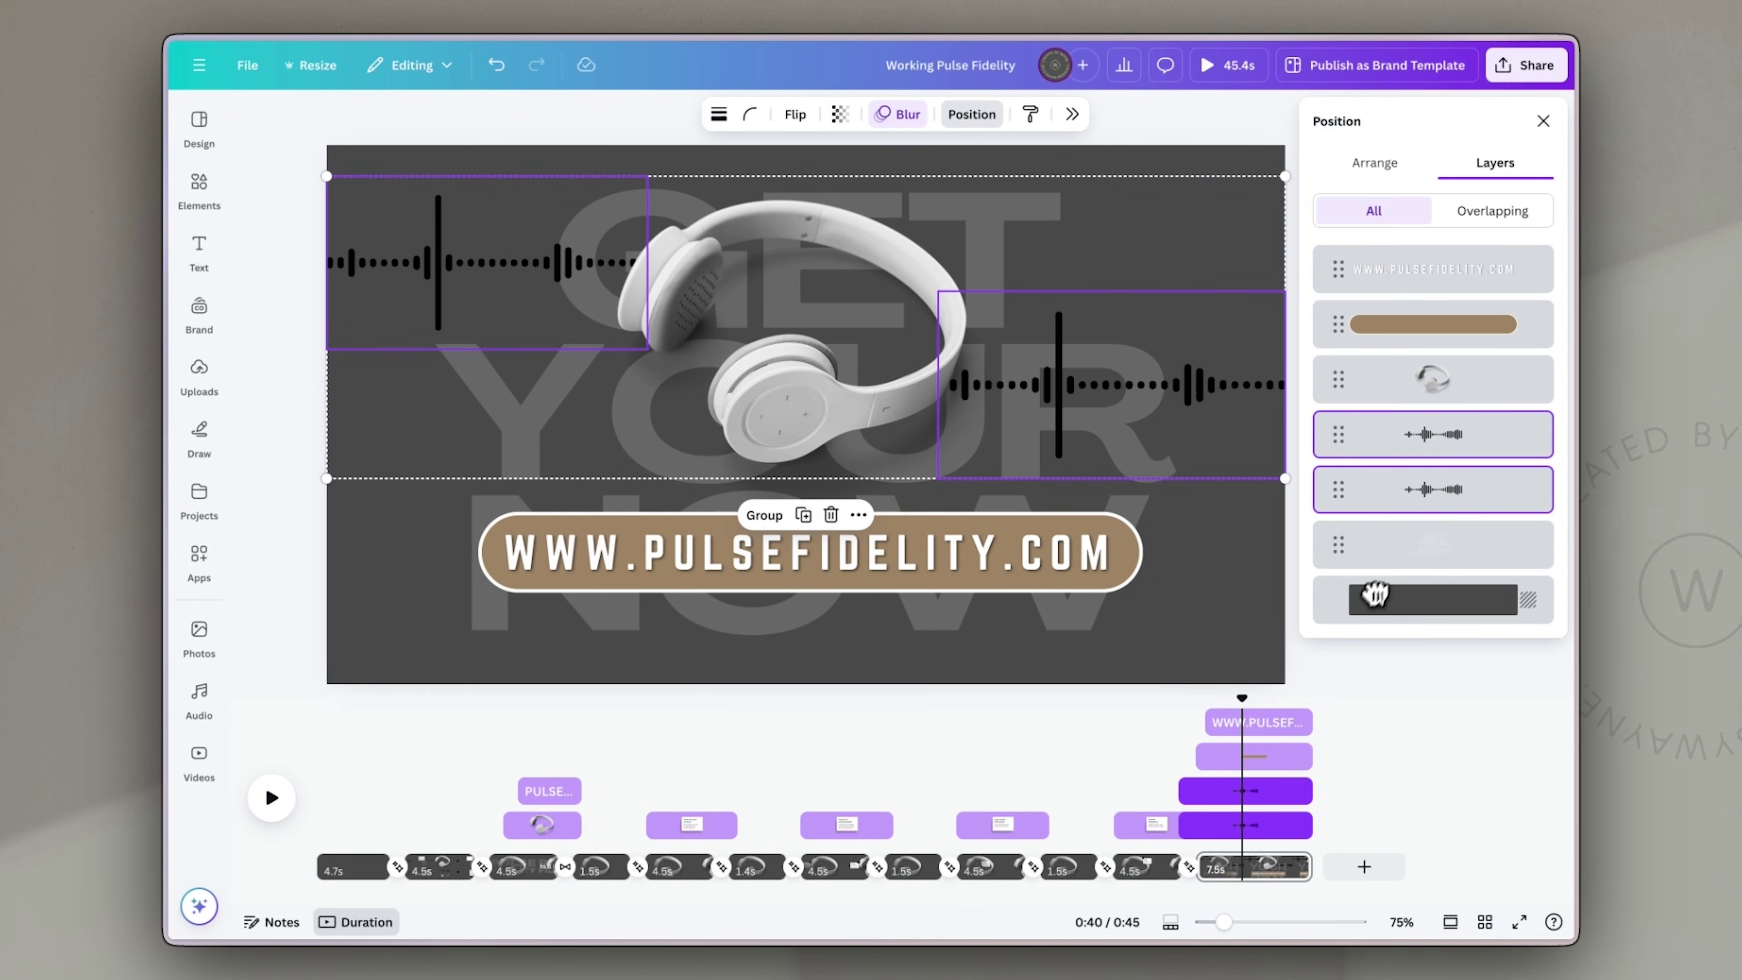
pyautogui.moveTo(1179, 791); pyautogui.dragTo(1262, 740)
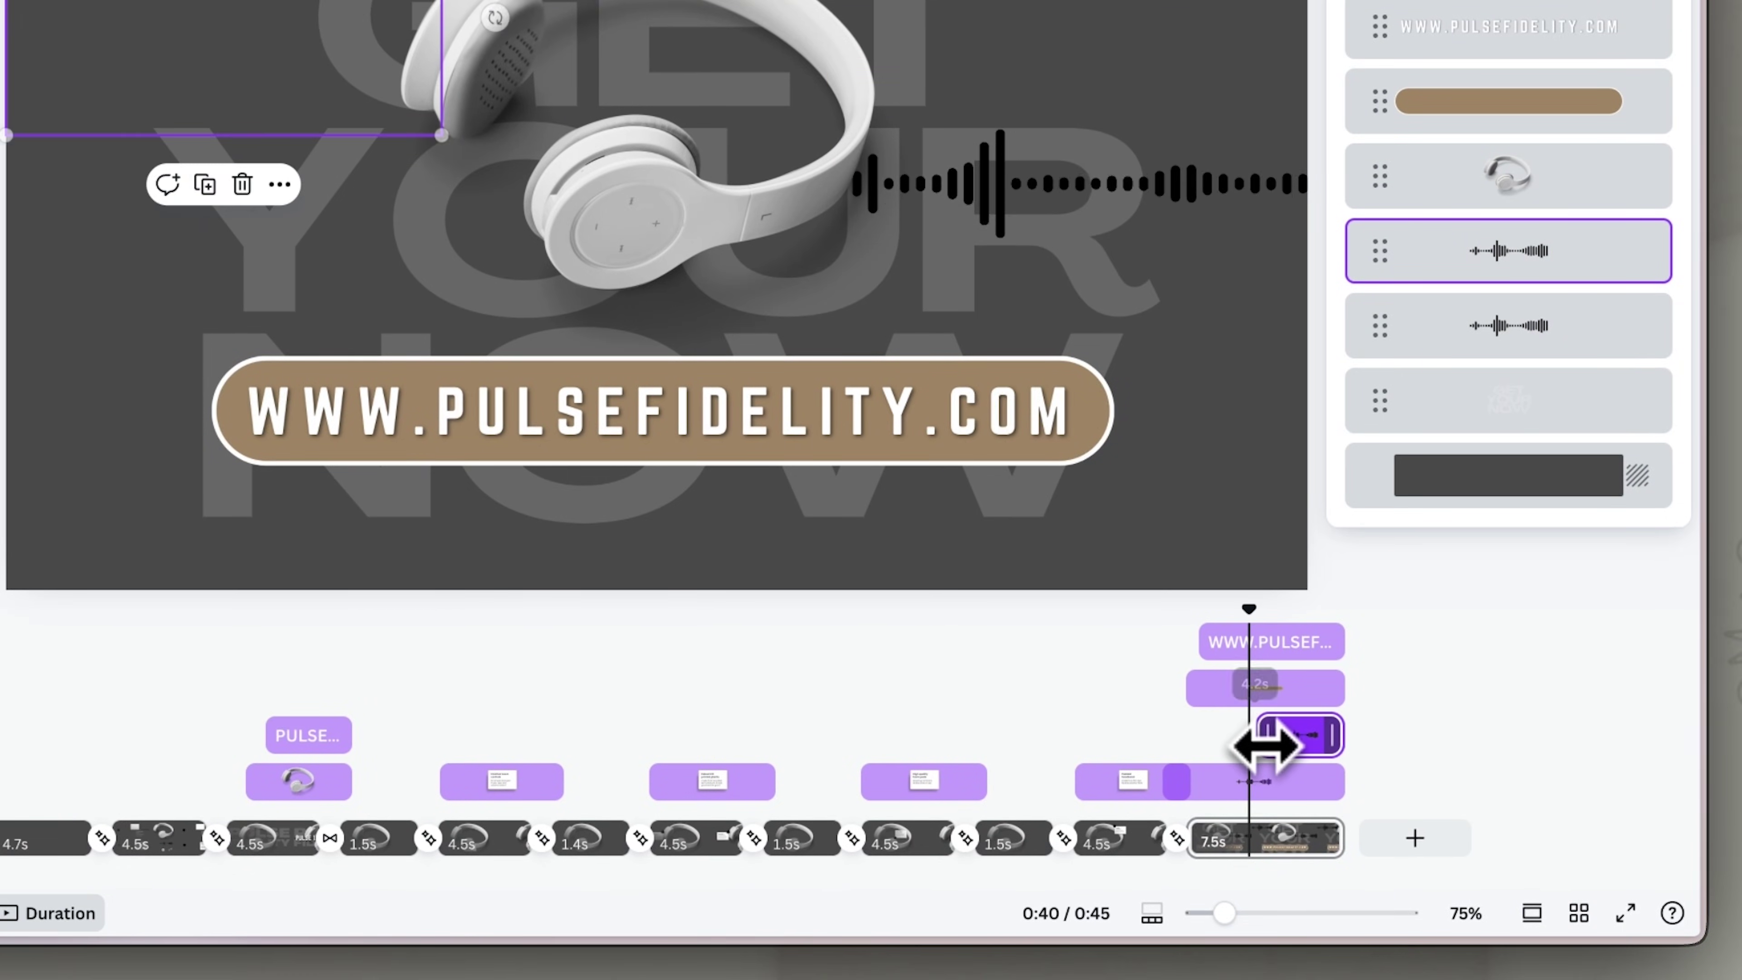
pyautogui.moveTo(1172, 784); pyautogui.dragTo(1255, 789)
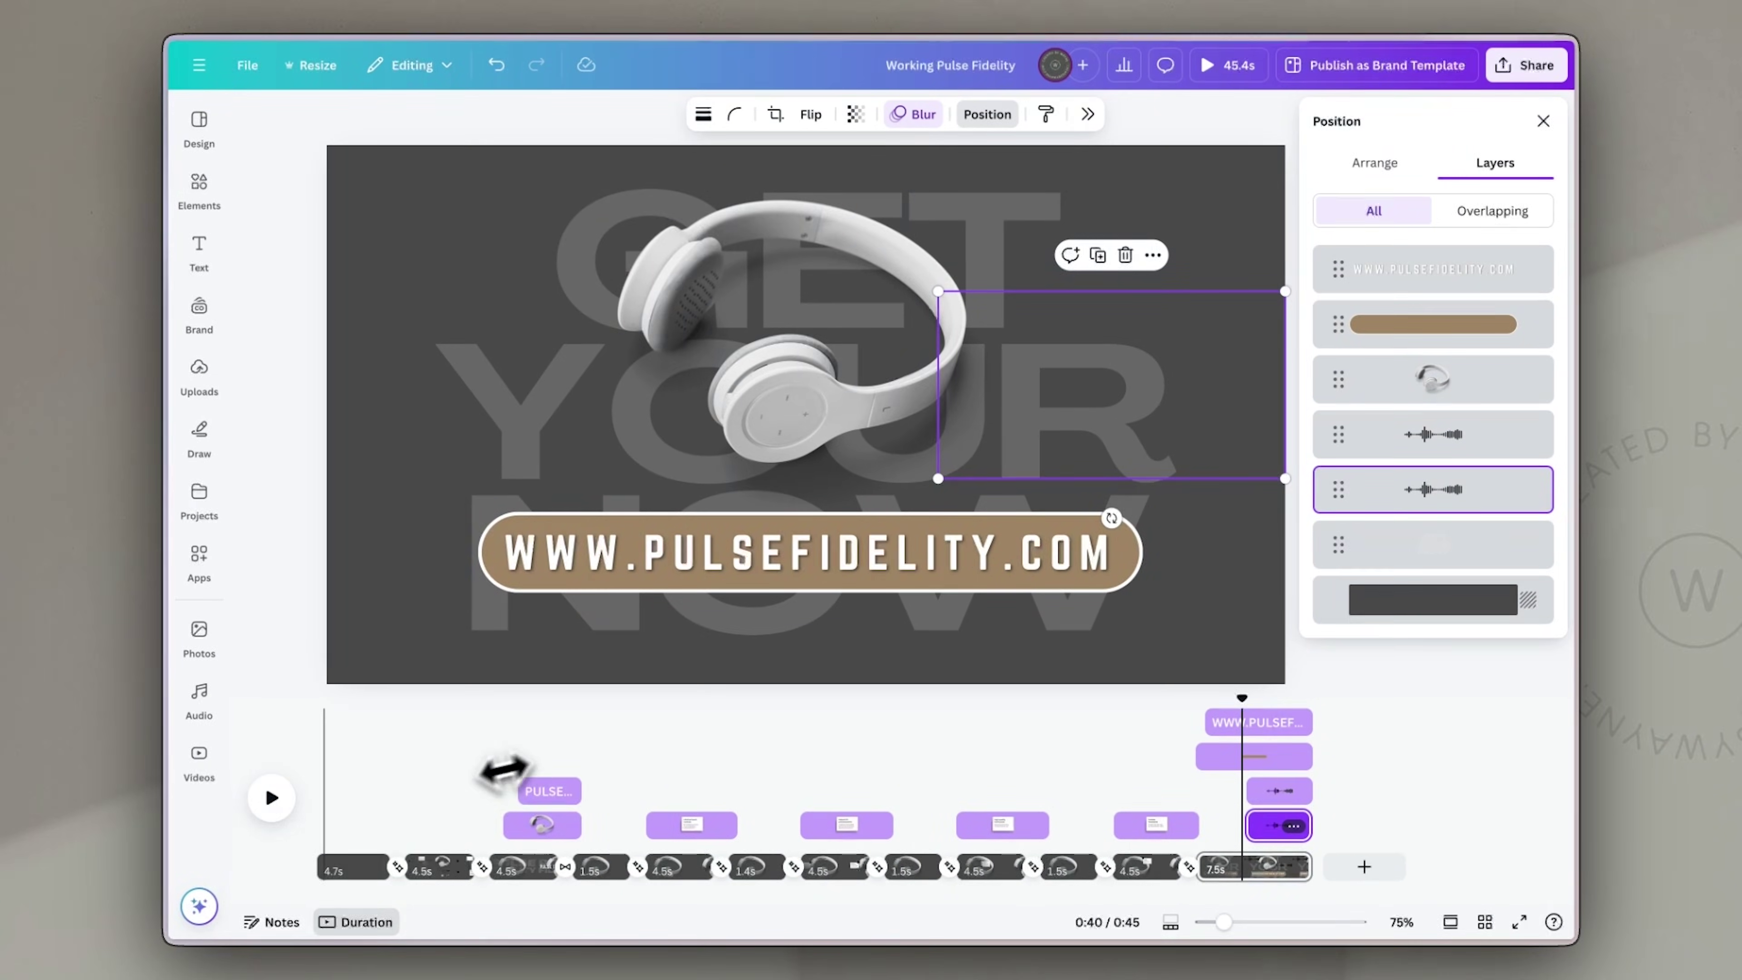
# Step: Copy the white burst lines from the parts page to the call-to-action page, placing one below the lower ear cup and a rotated duplicate at the upper one
pyautogui.click(429, 869)
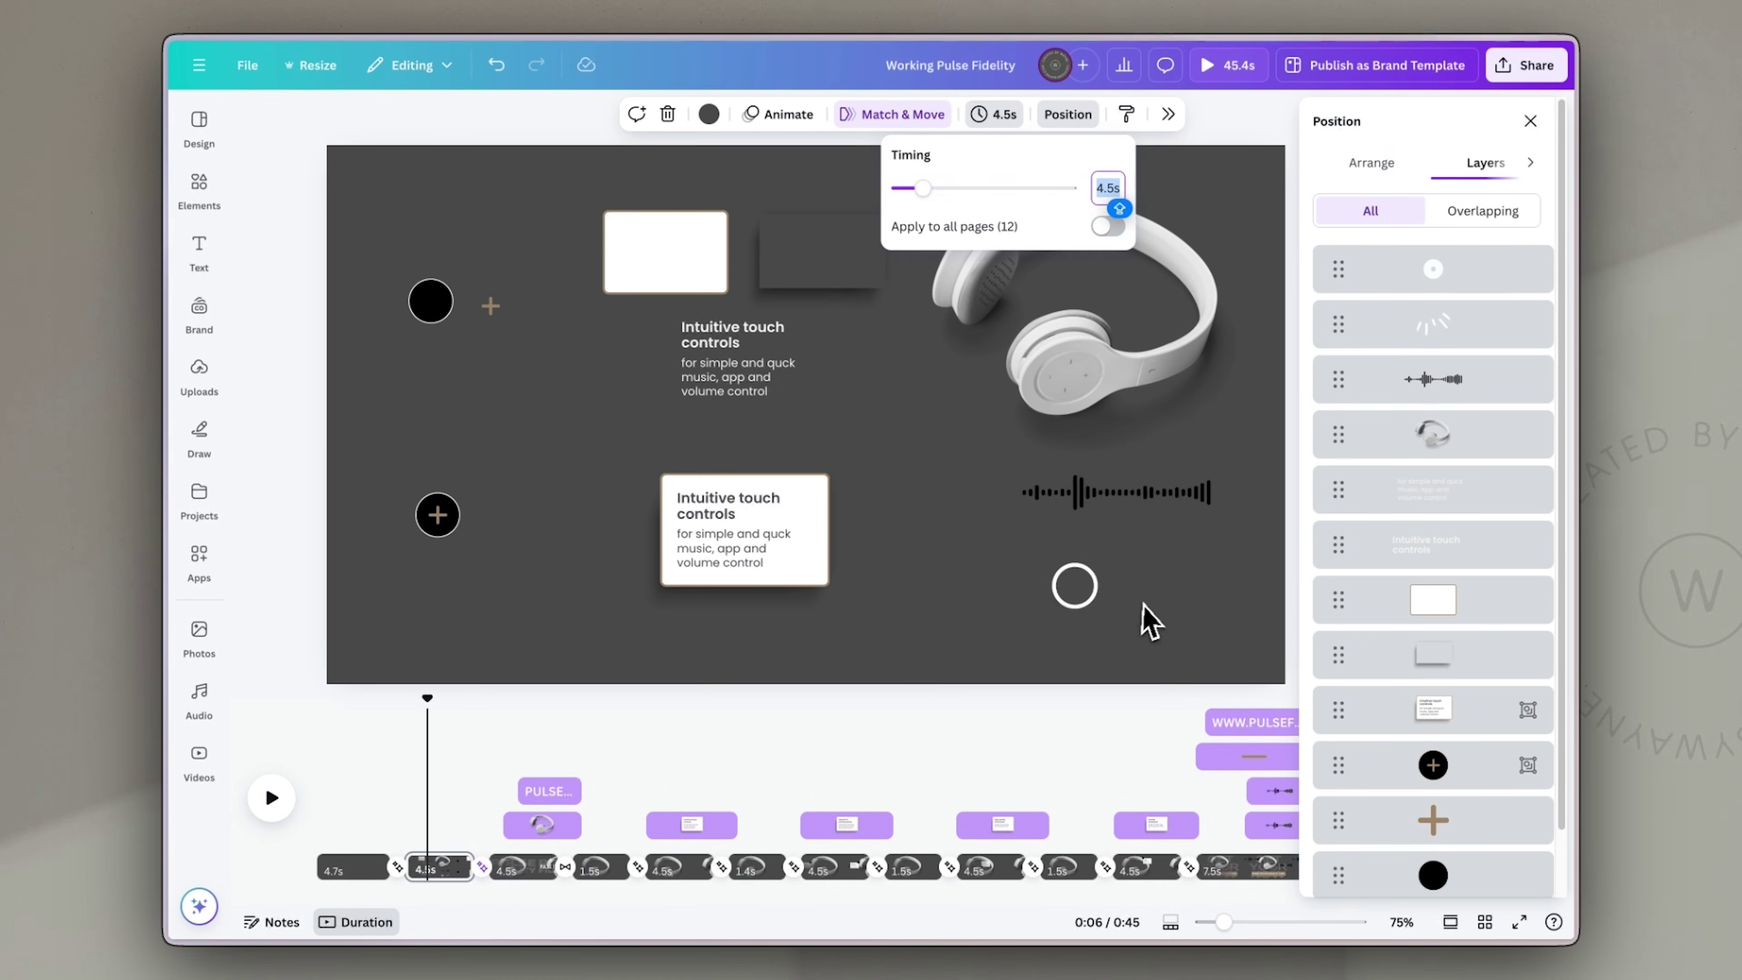
pyautogui.click(1093, 578)
pyautogui.click(1196, 598)
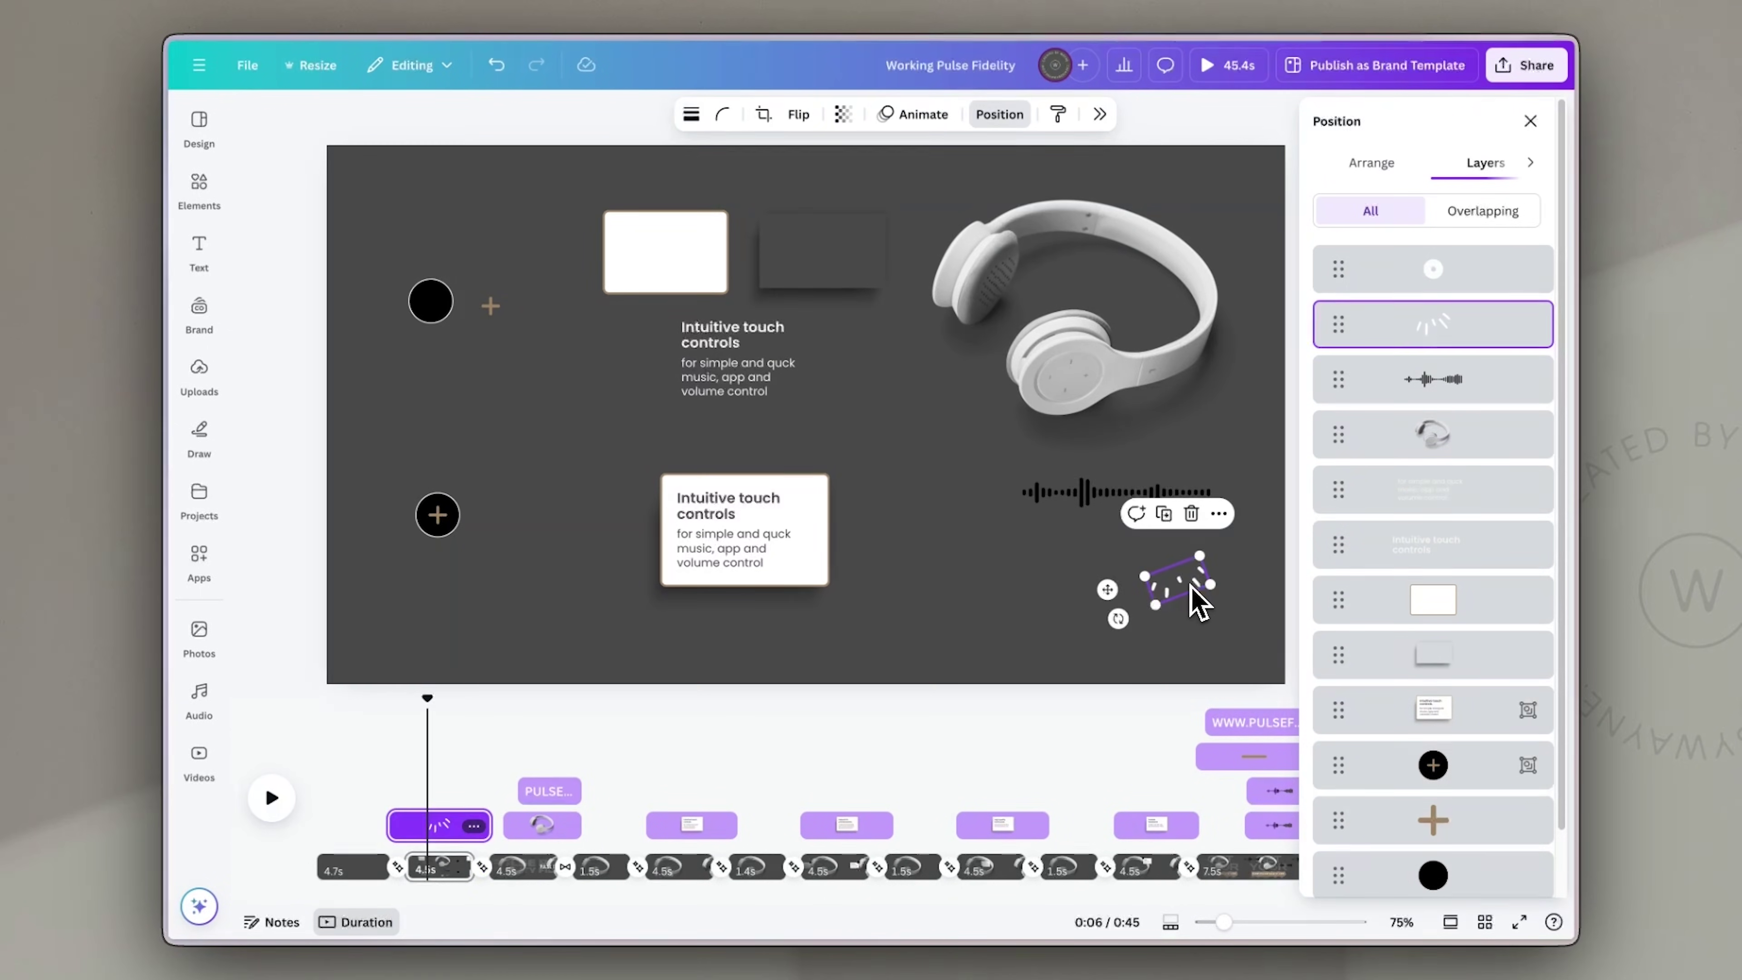
pyautogui.click(1252, 872)
pyautogui.hotkey('ctrl', 'v')
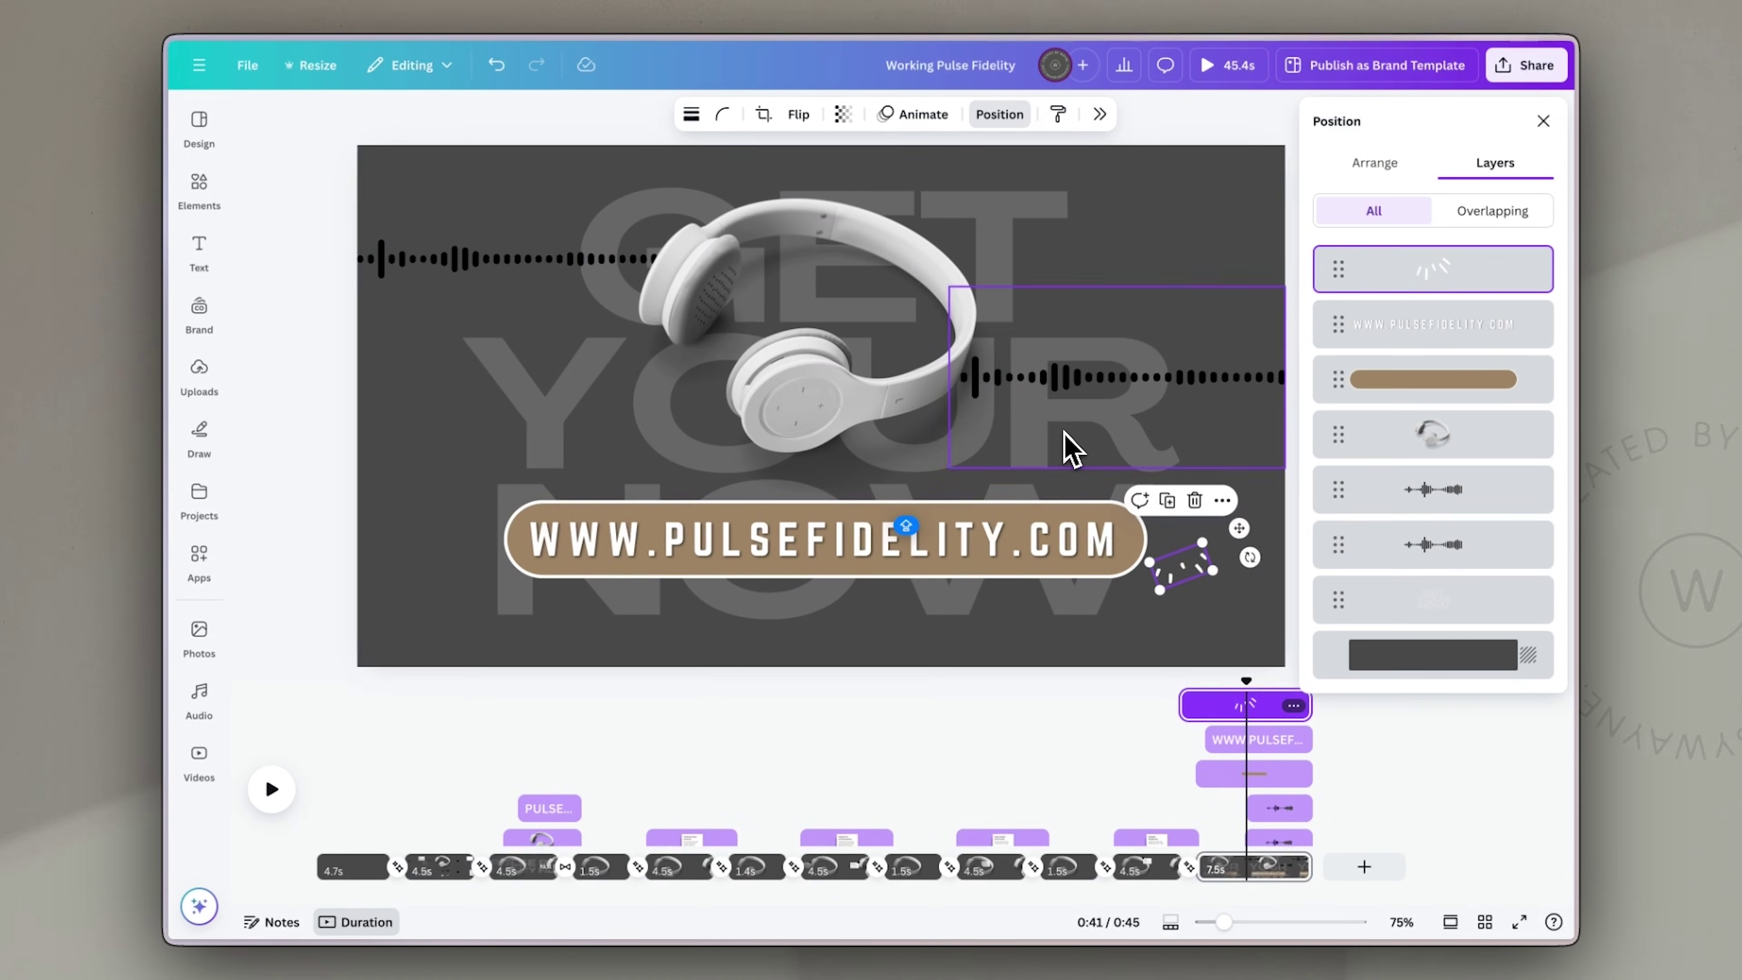
pyautogui.moveTo(1182, 568); pyautogui.dragTo(823, 454)
pyautogui.hotkey('ctrl', 'd')
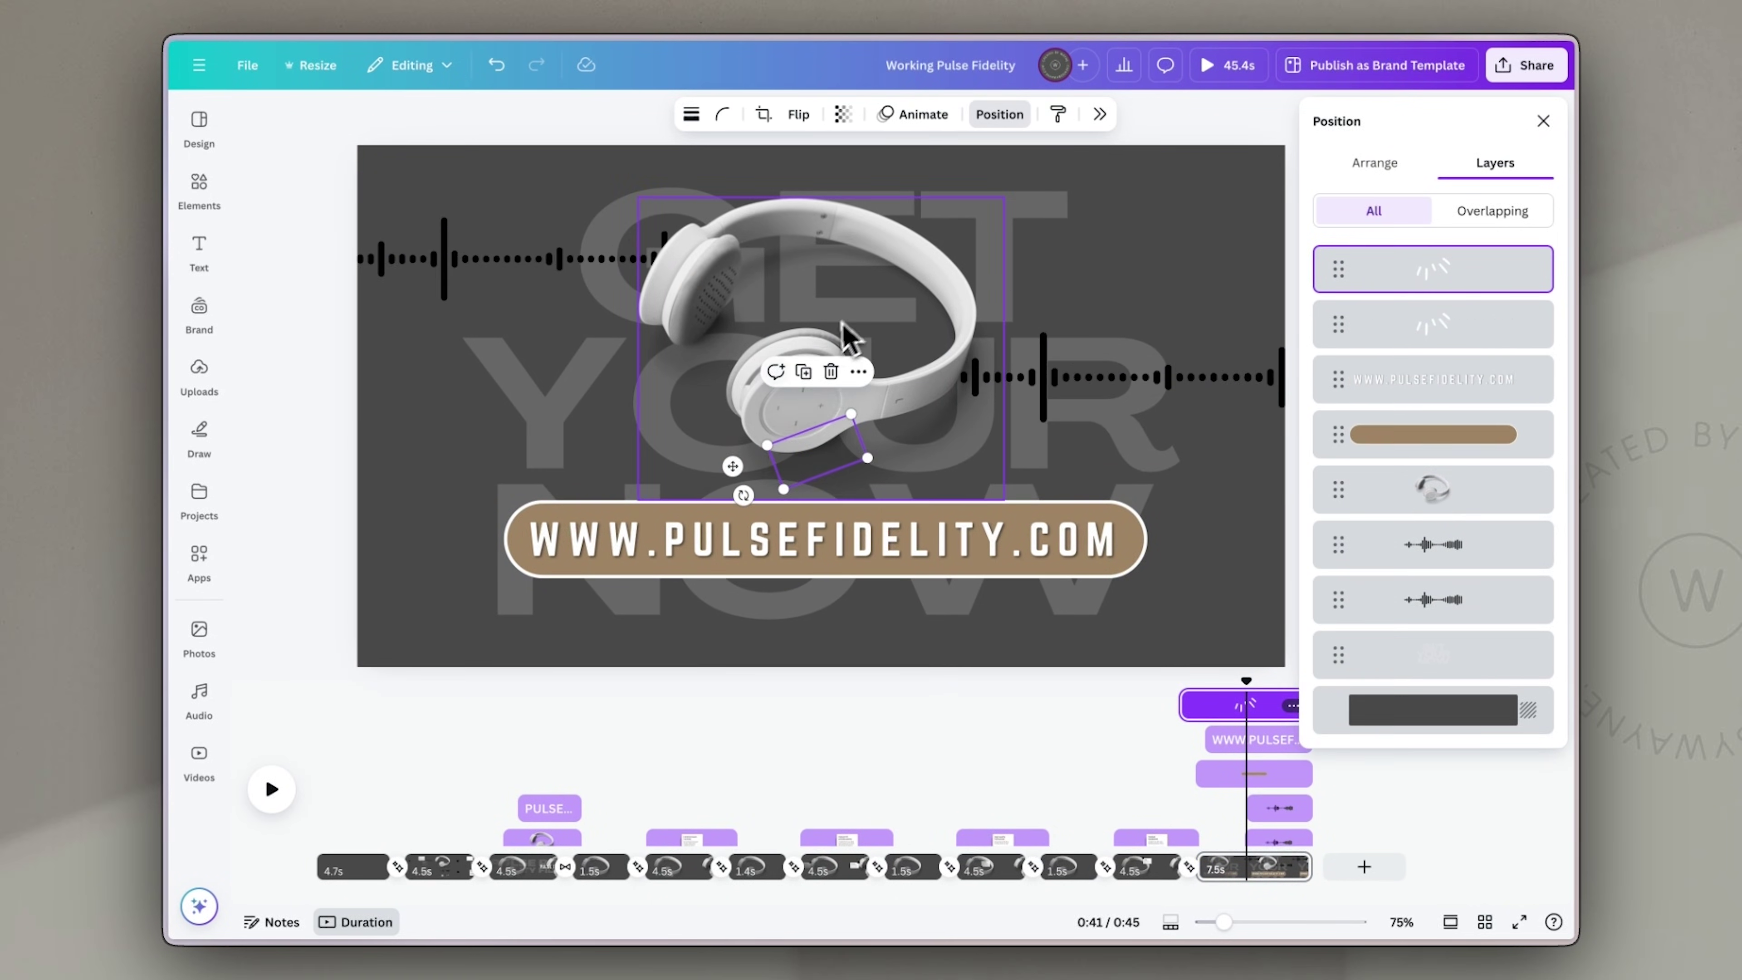
pyautogui.moveTo(840, 474); pyautogui.dragTo(699, 319)
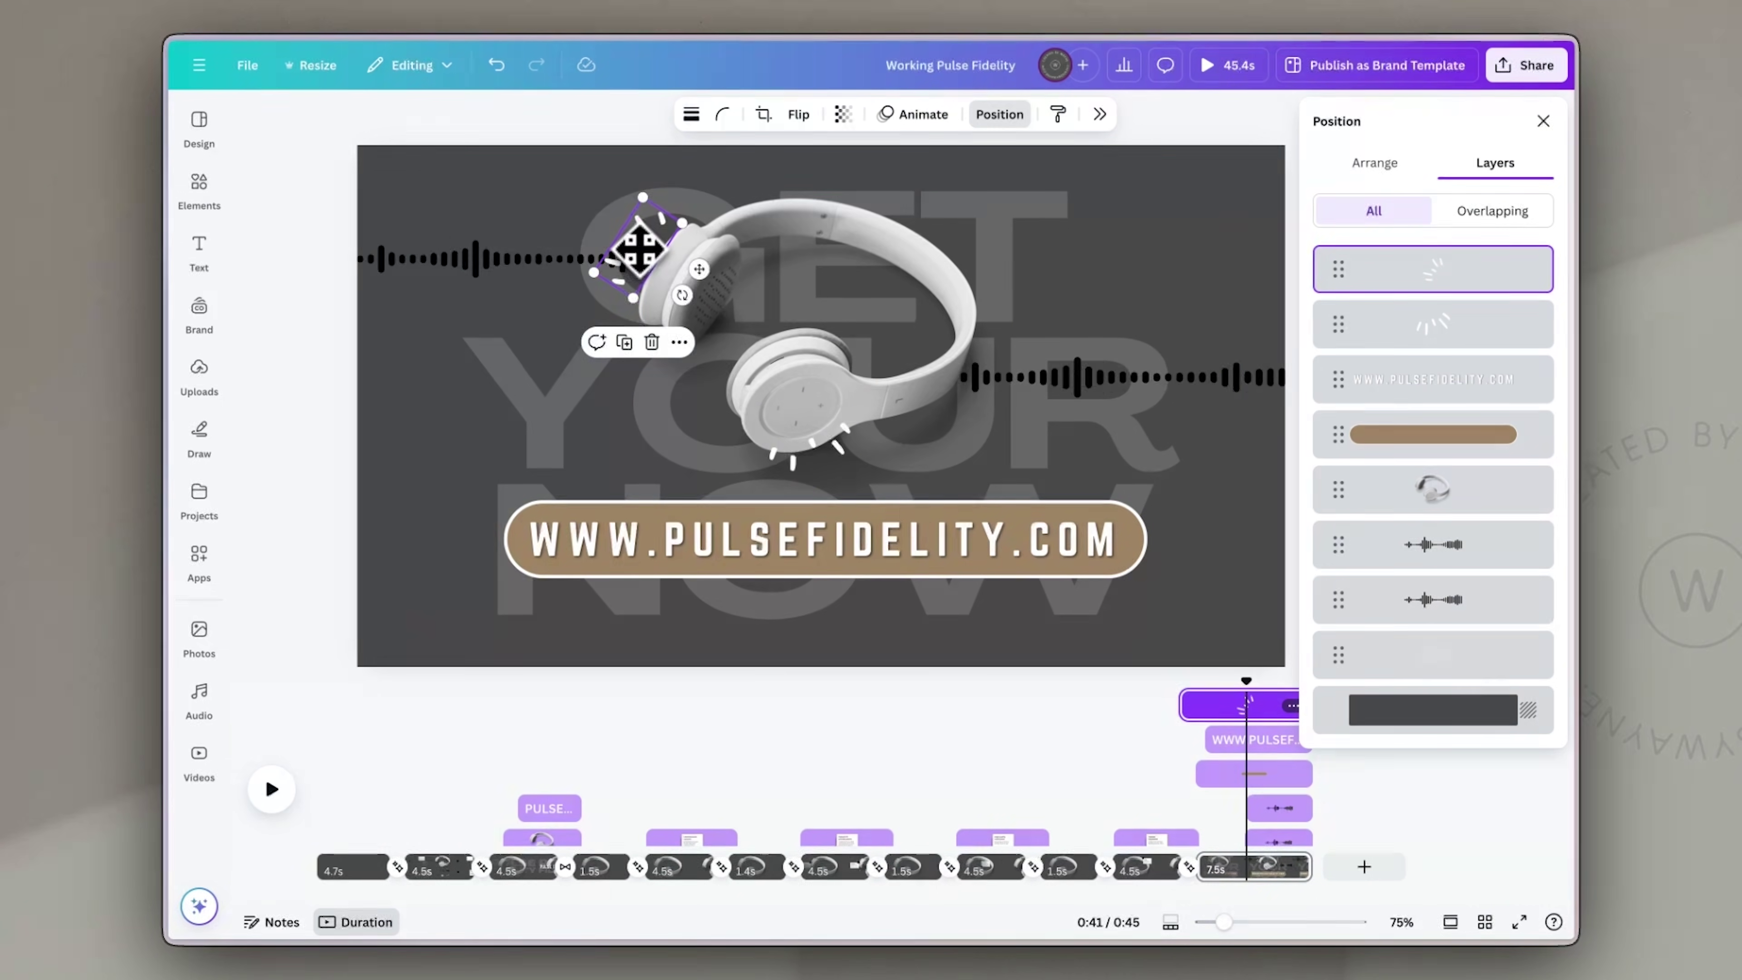
# Step: Trim the starts of both burst line graphics so they enter together with the sound waves
pyautogui.moveTo(1191, 712); pyautogui.dragTo(1242, 706)
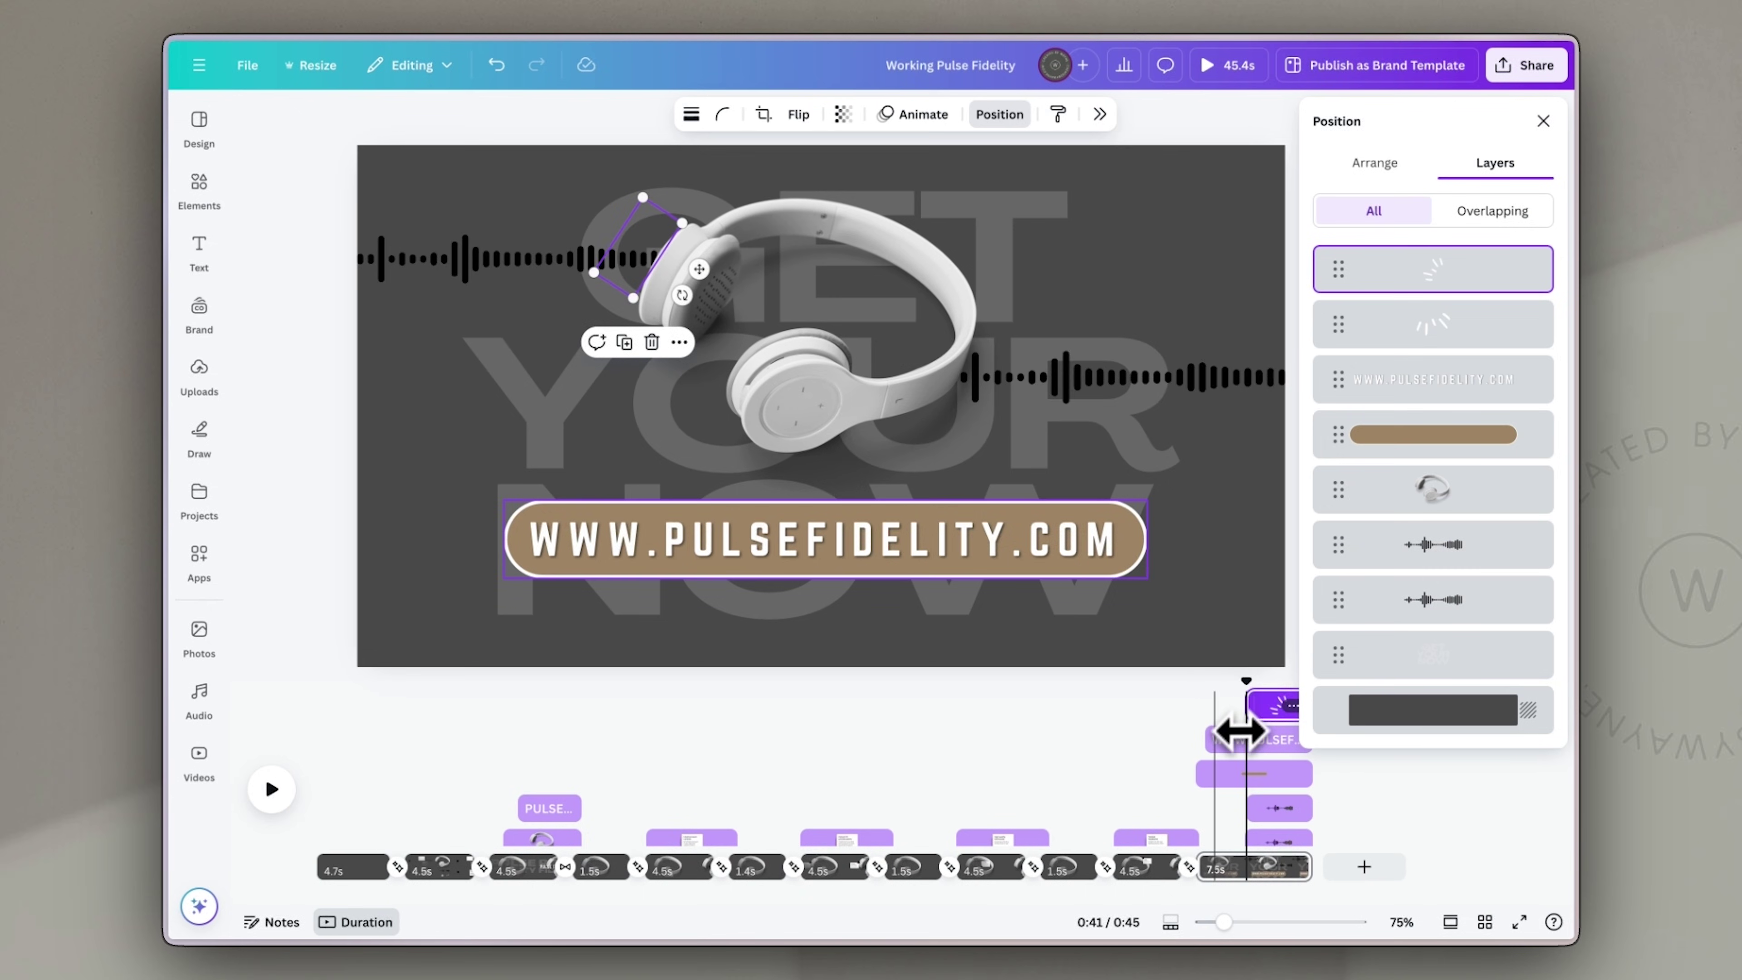
pyautogui.click(823, 453)
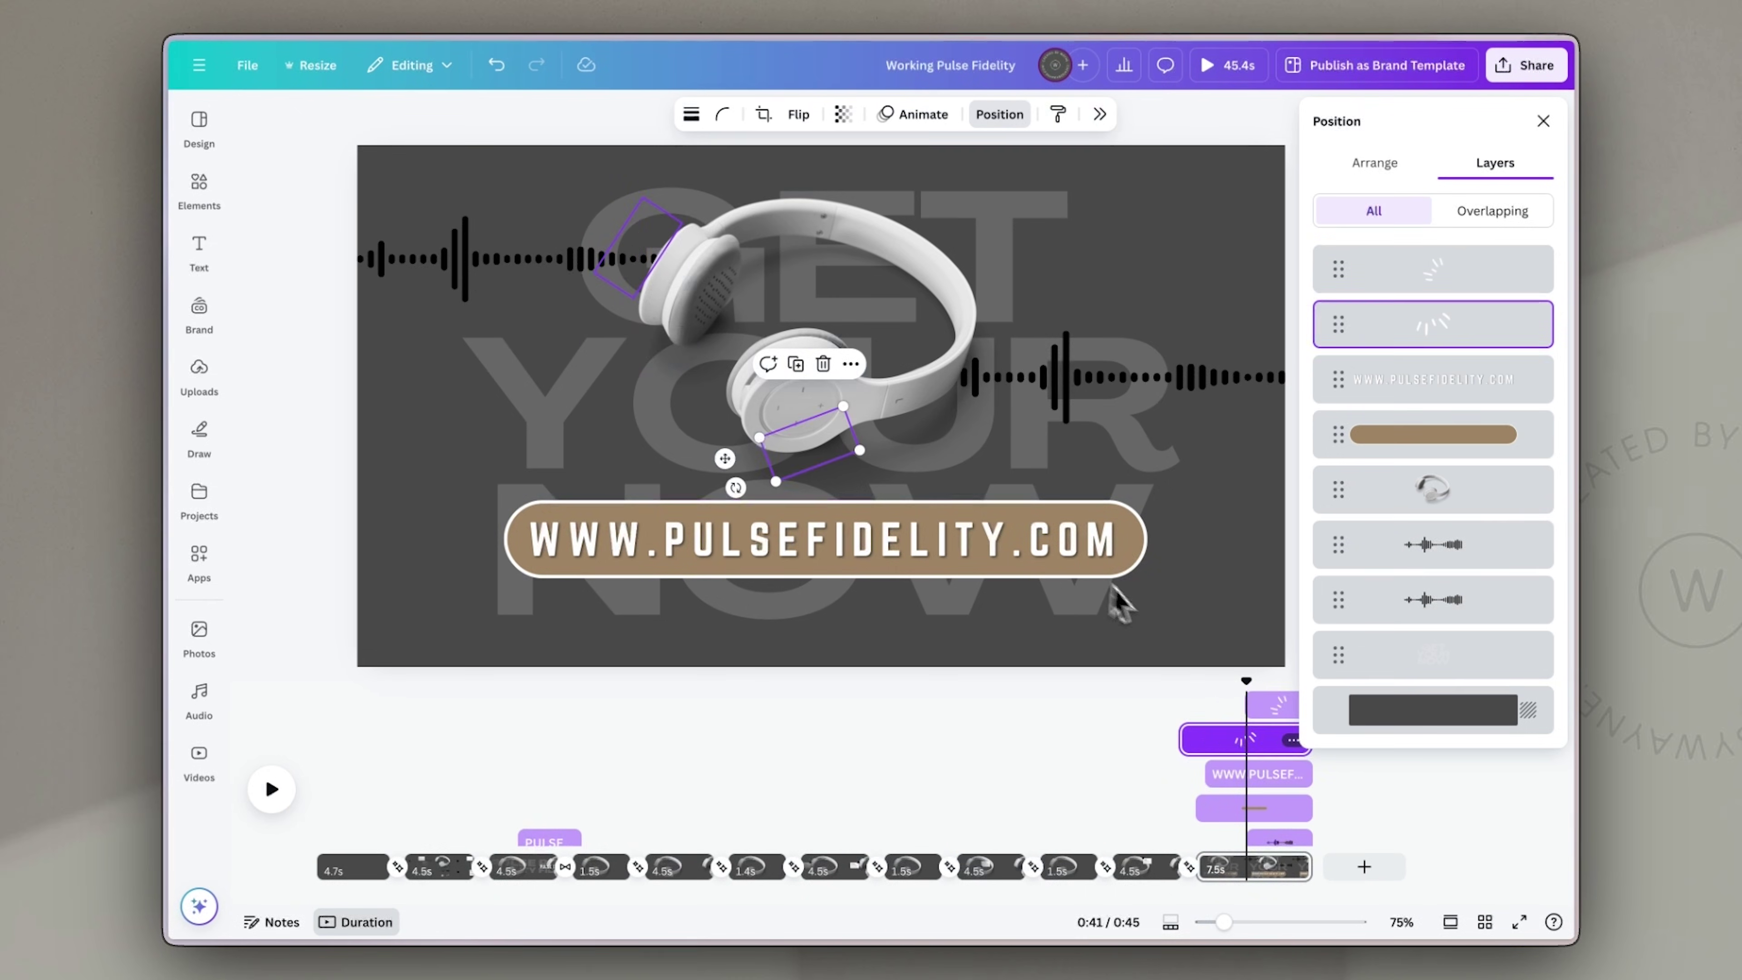
pyautogui.moveTo(1197, 739); pyautogui.dragTo(1253, 736)
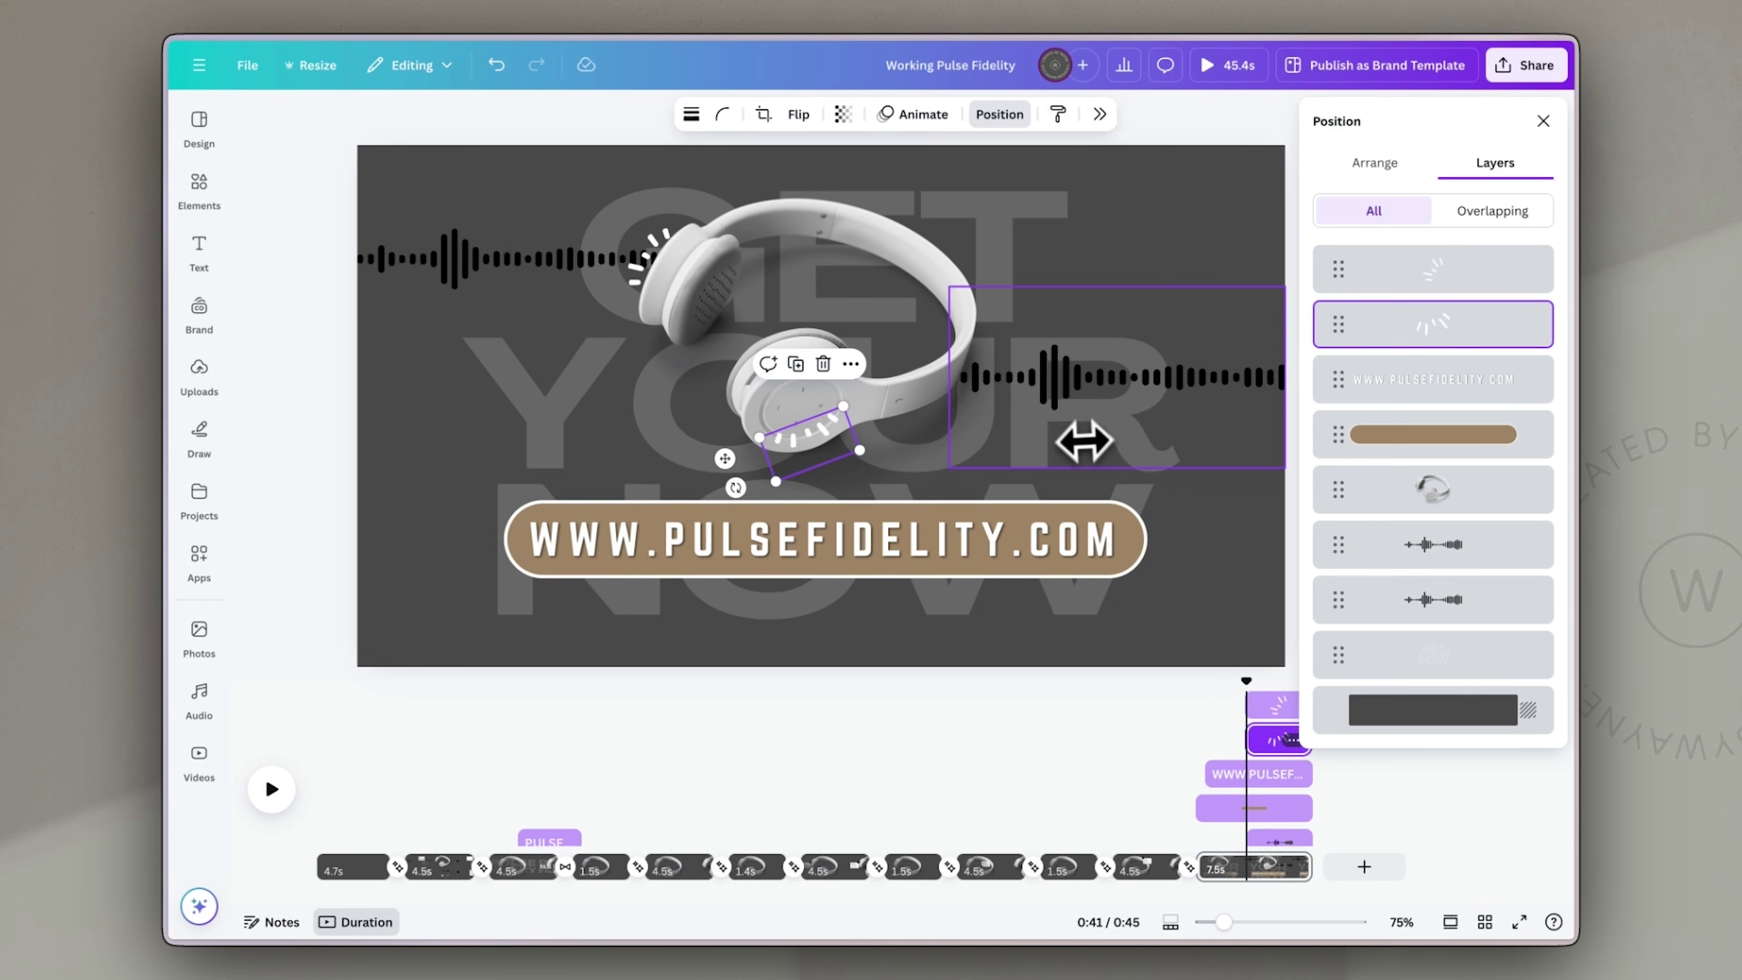
# Step: Copy the pulsing white circle from the parts page onto the enlarged plus marker of the "Intuitive touch controls" page
pyautogui.click(442, 875)
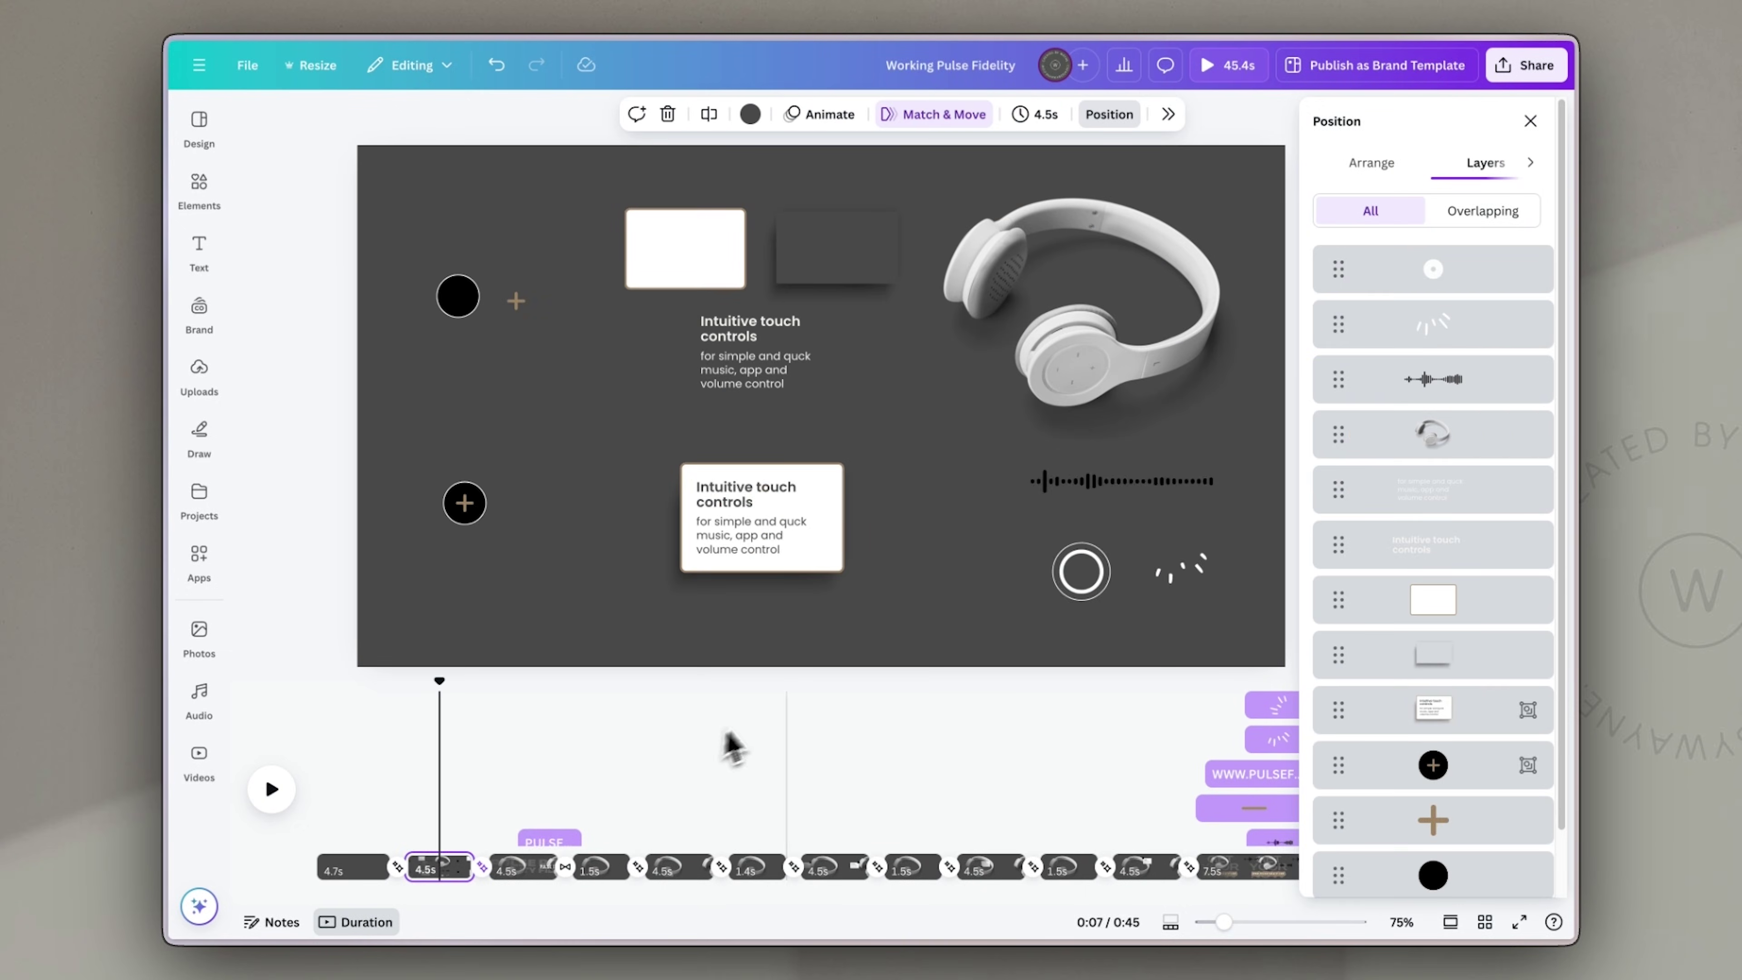
pyautogui.click(1087, 590)
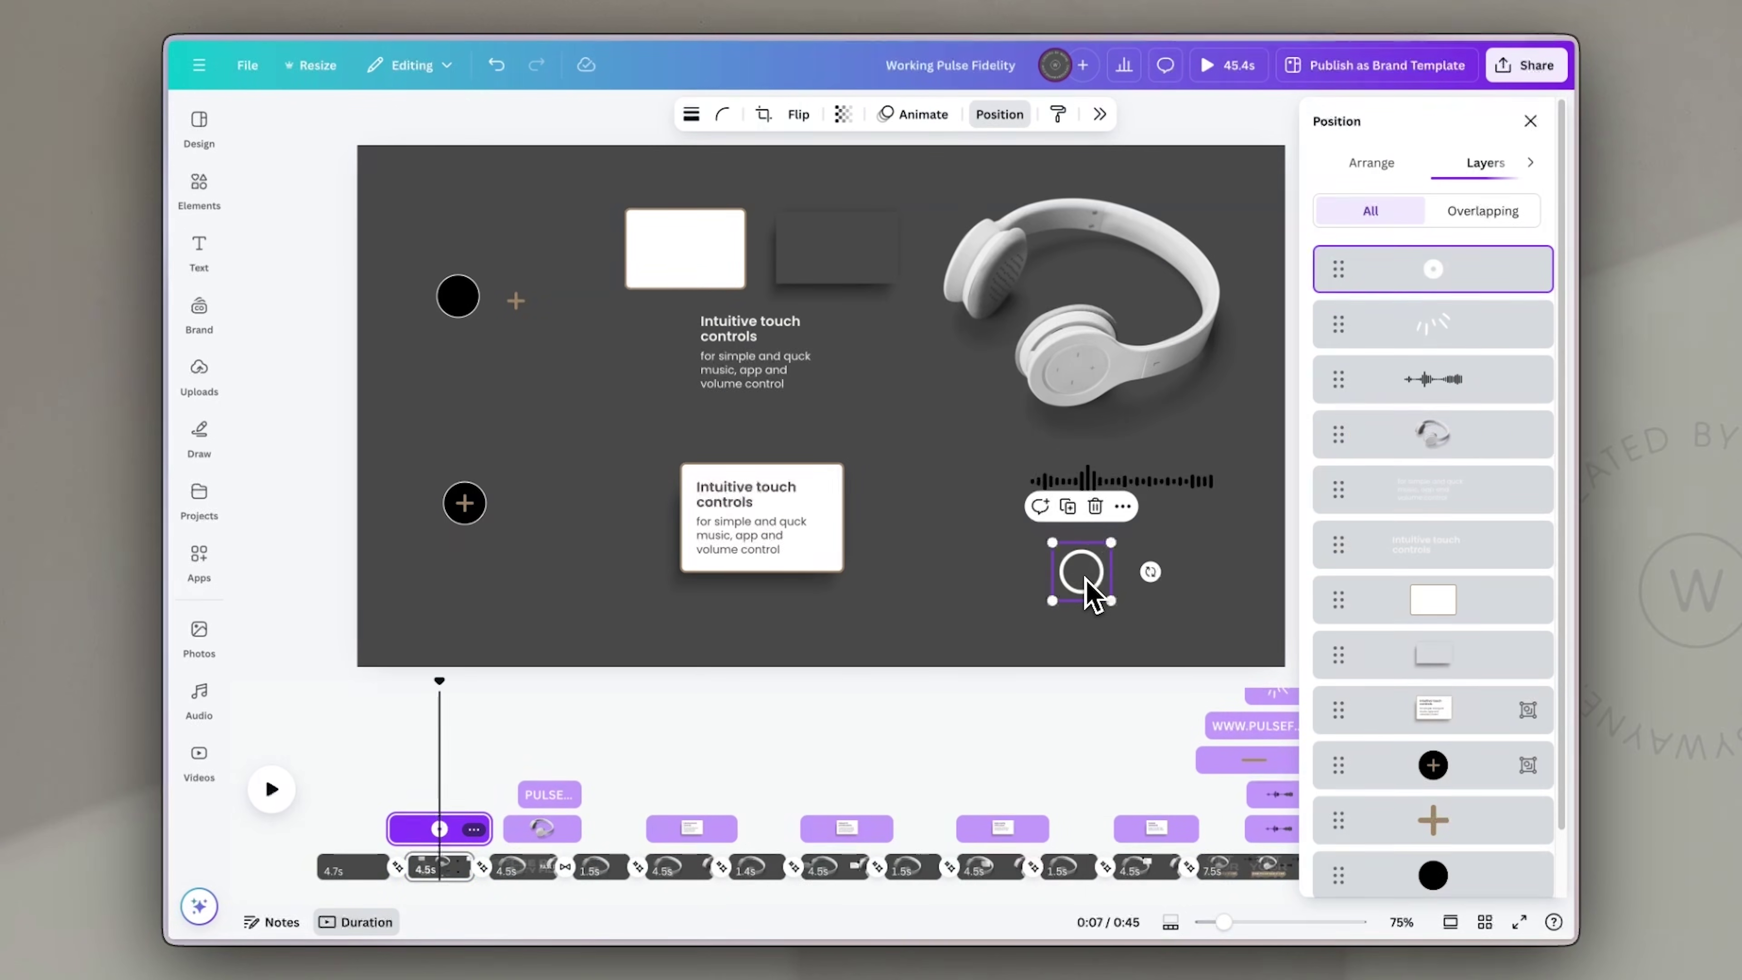
pyautogui.click(669, 870)
pyautogui.press('BackSpace')
pyautogui.click(998, 422)
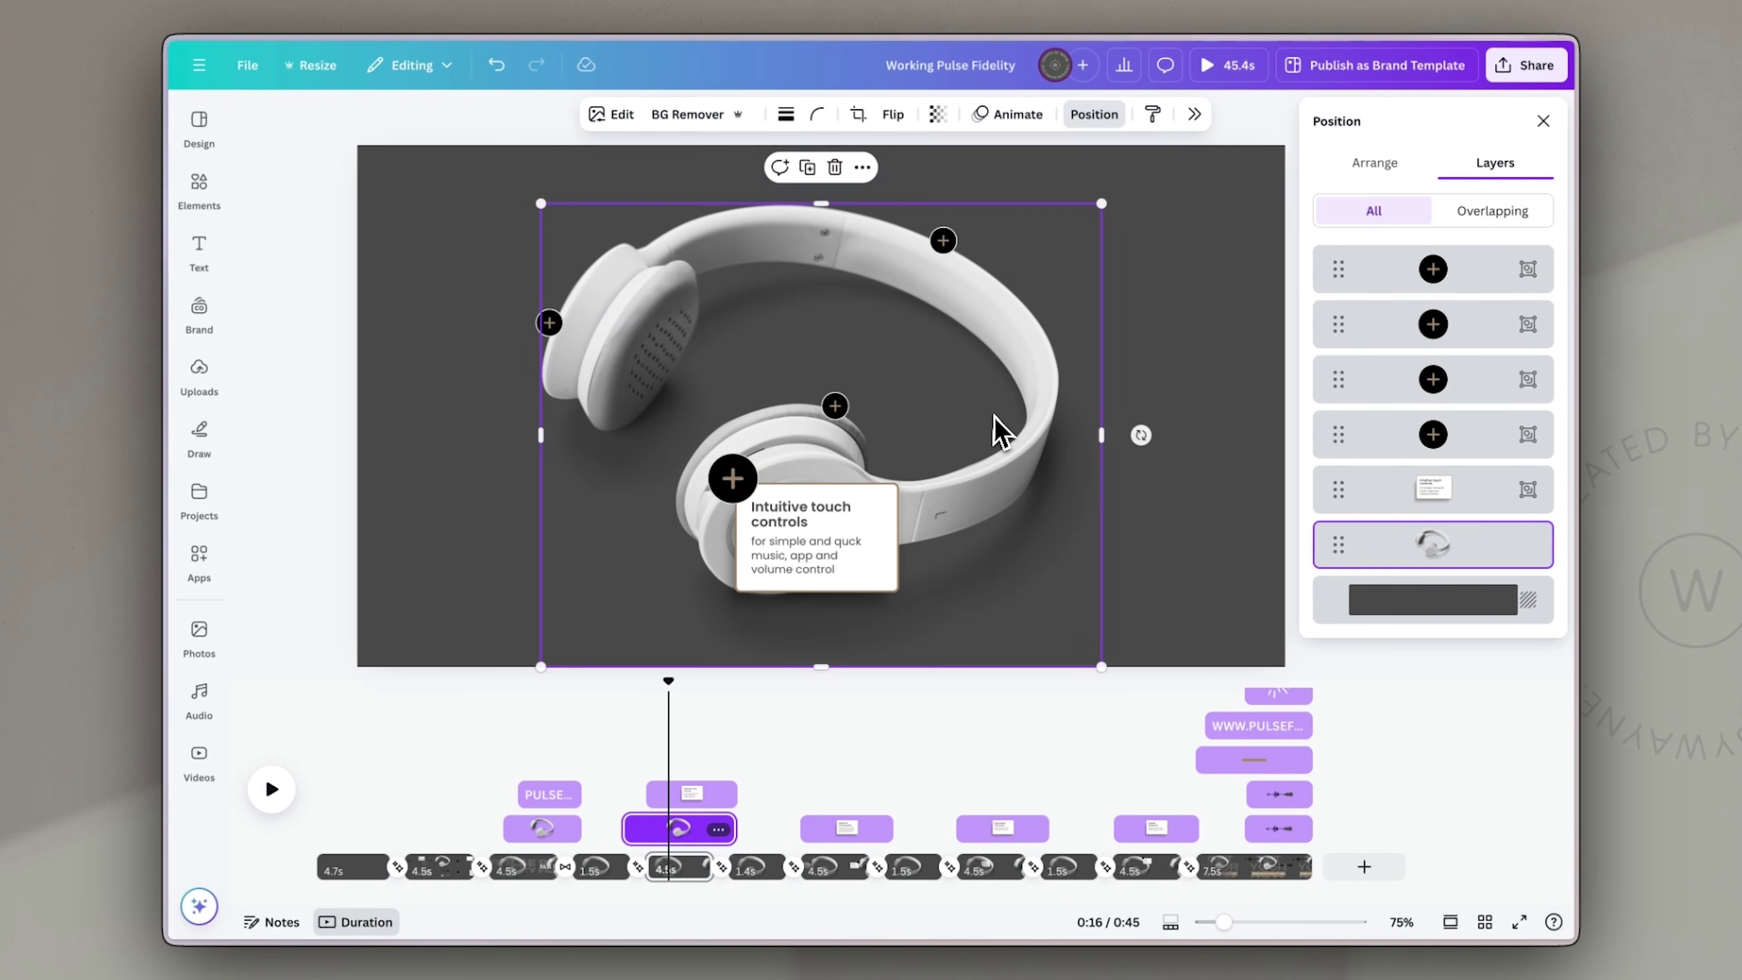
pyautogui.hotkey('ctrl', 'v')
pyautogui.moveTo(1080, 583); pyautogui.dragTo(733, 481)
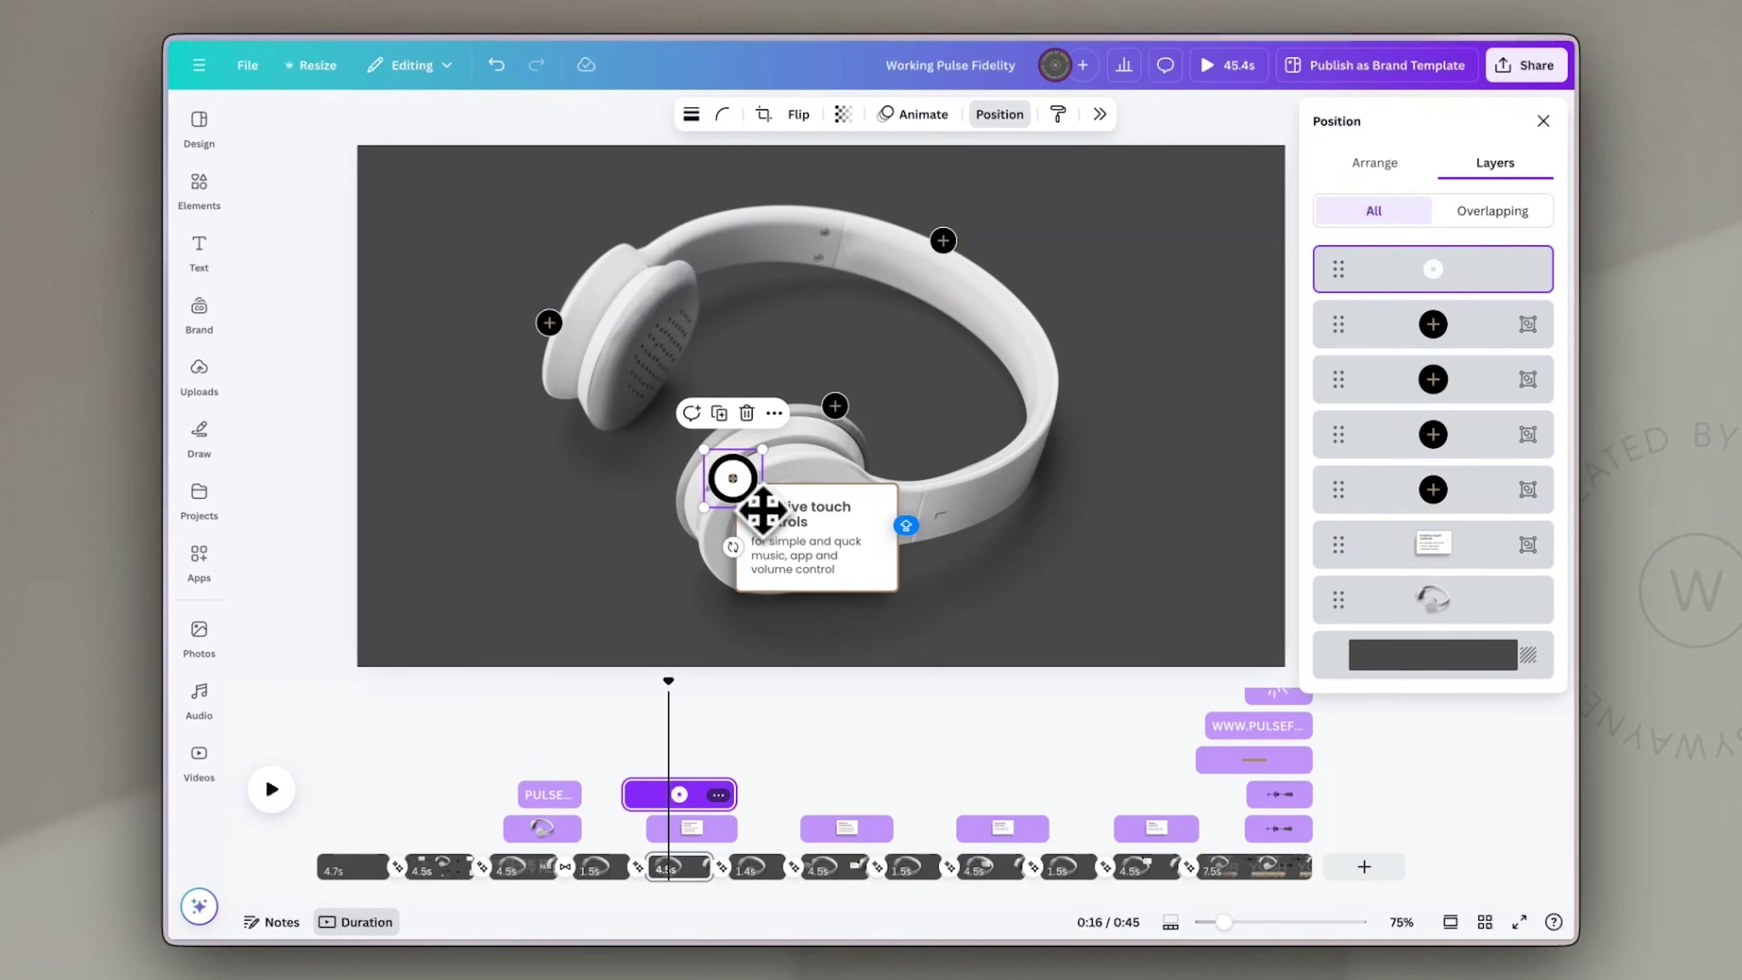
# Step: Place the pulsing white circle over the enlarged plus marker on the printed plastic, foam pads and padded headband pages
pyautogui.click(824, 829)
pyautogui.moveTo(733, 482); pyautogui.dragTo(578, 356)
pyautogui.rightClick(993, 861)
pyautogui.click(1003, 875)
pyautogui.click(731, 488)
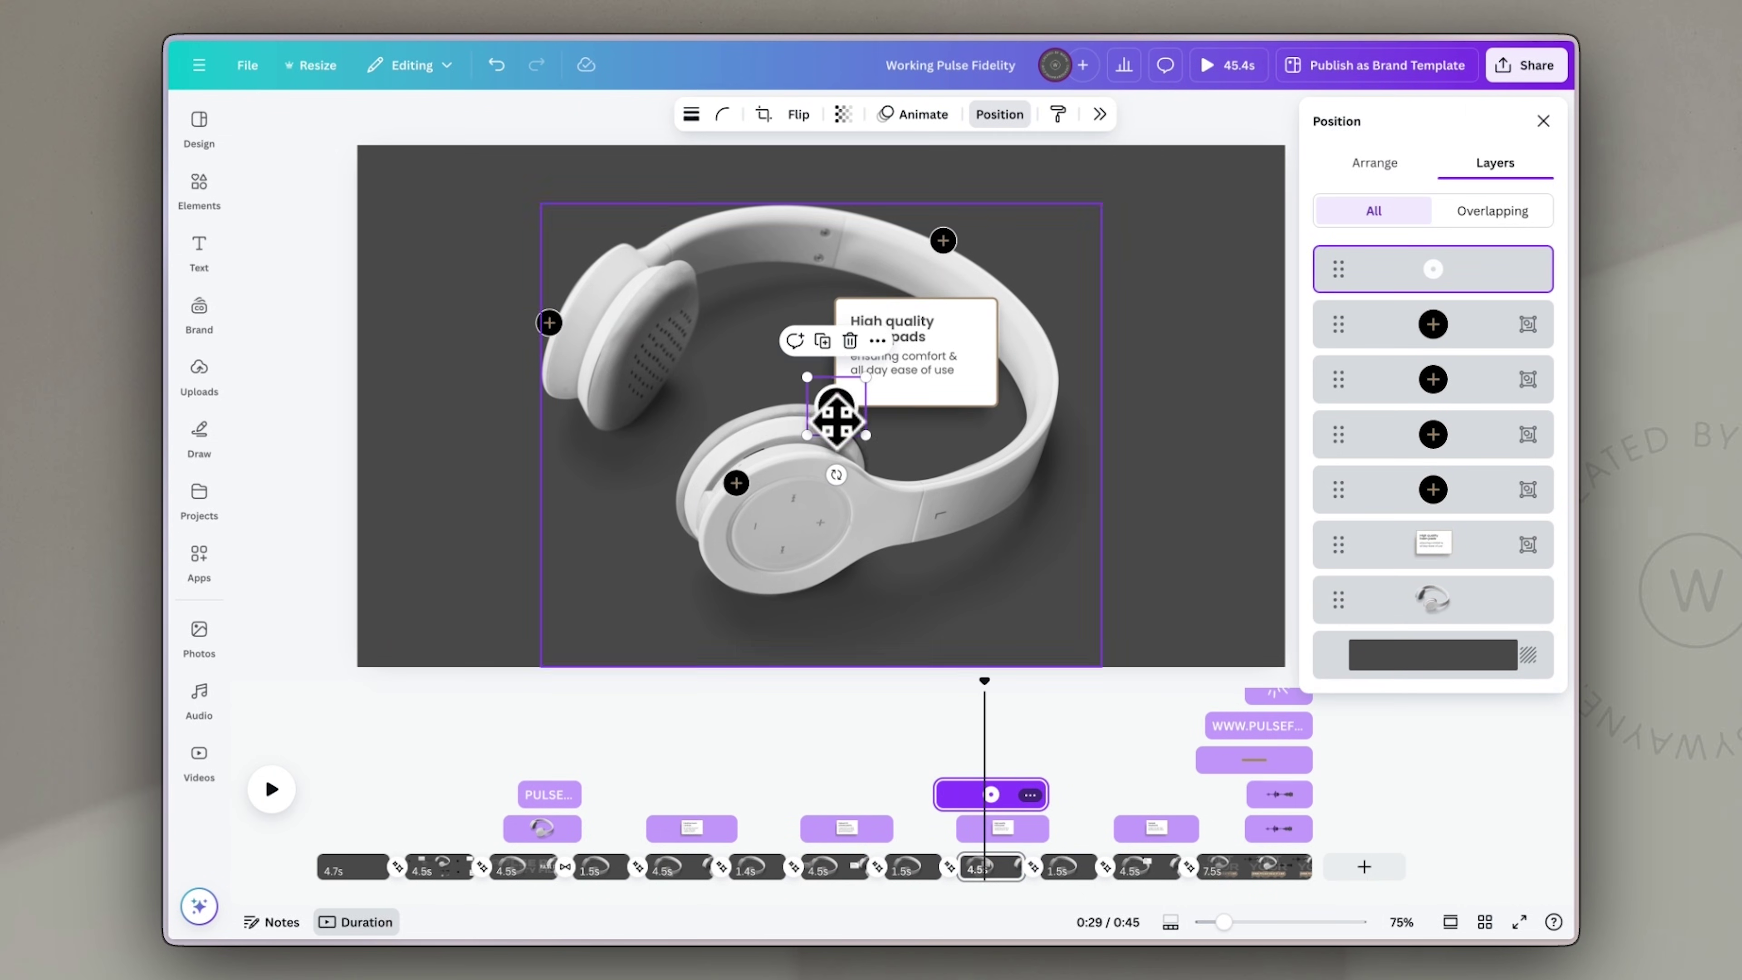
pyautogui.click(1144, 873)
pyautogui.click(945, 239)
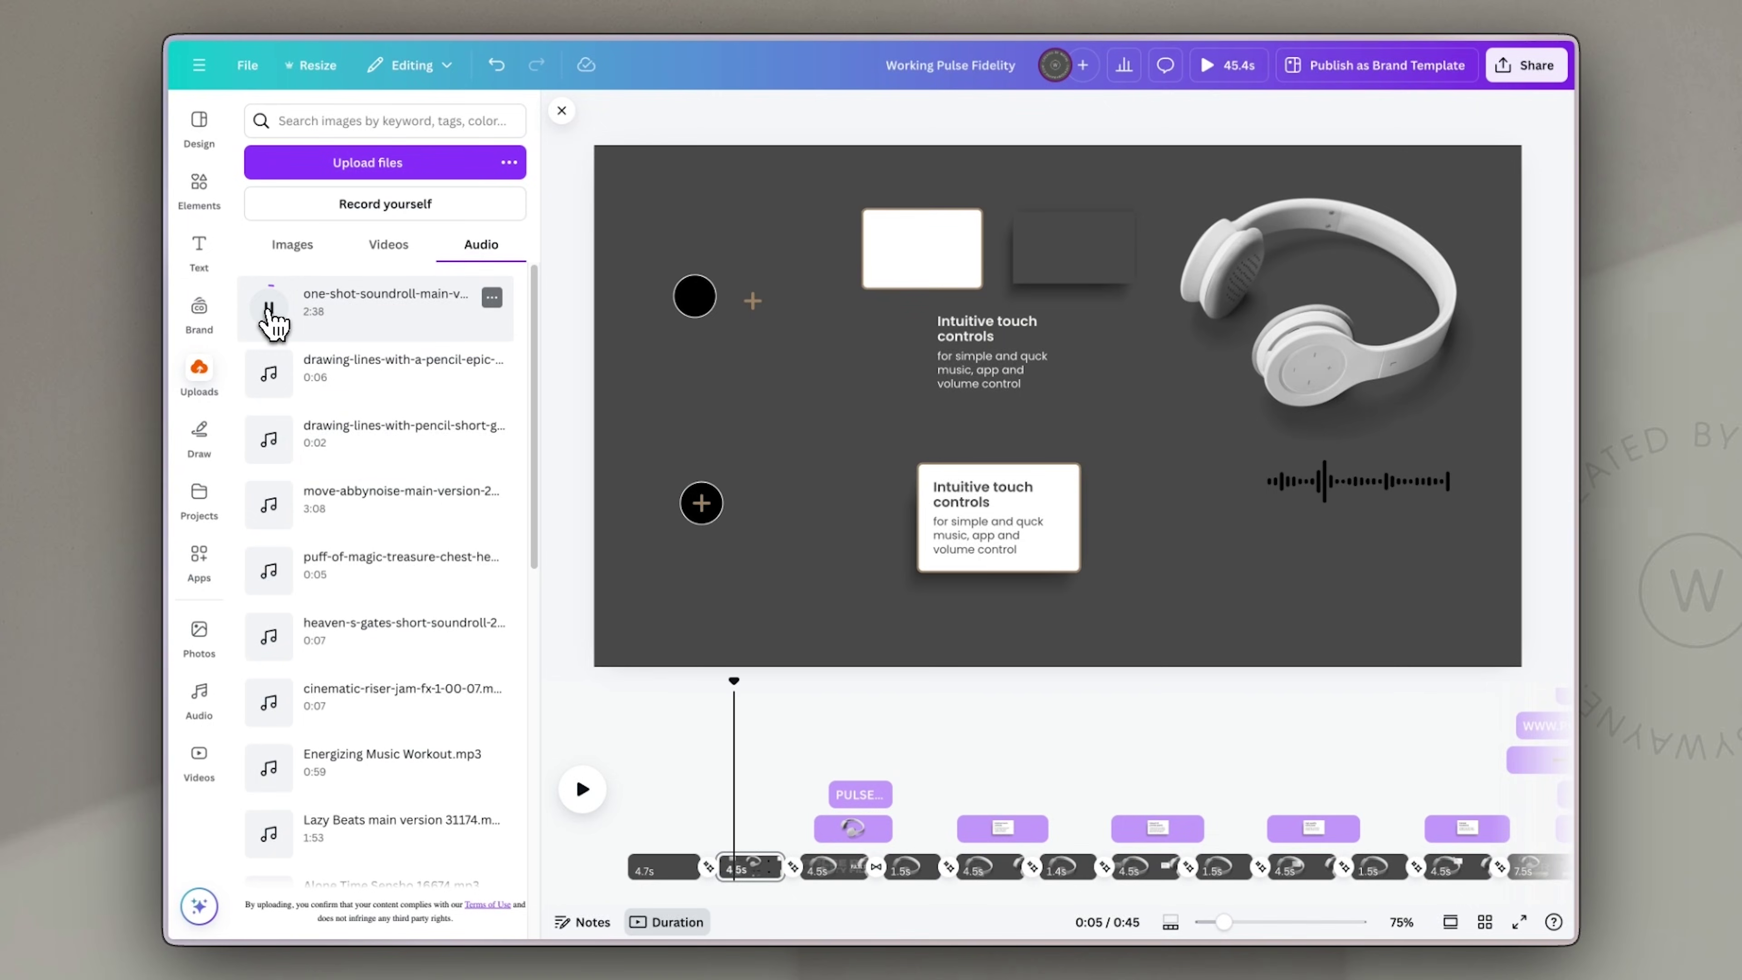
# Step: Add the uploaded one-shot-soundroll audio track to the presentation
pyautogui.click(443, 295)
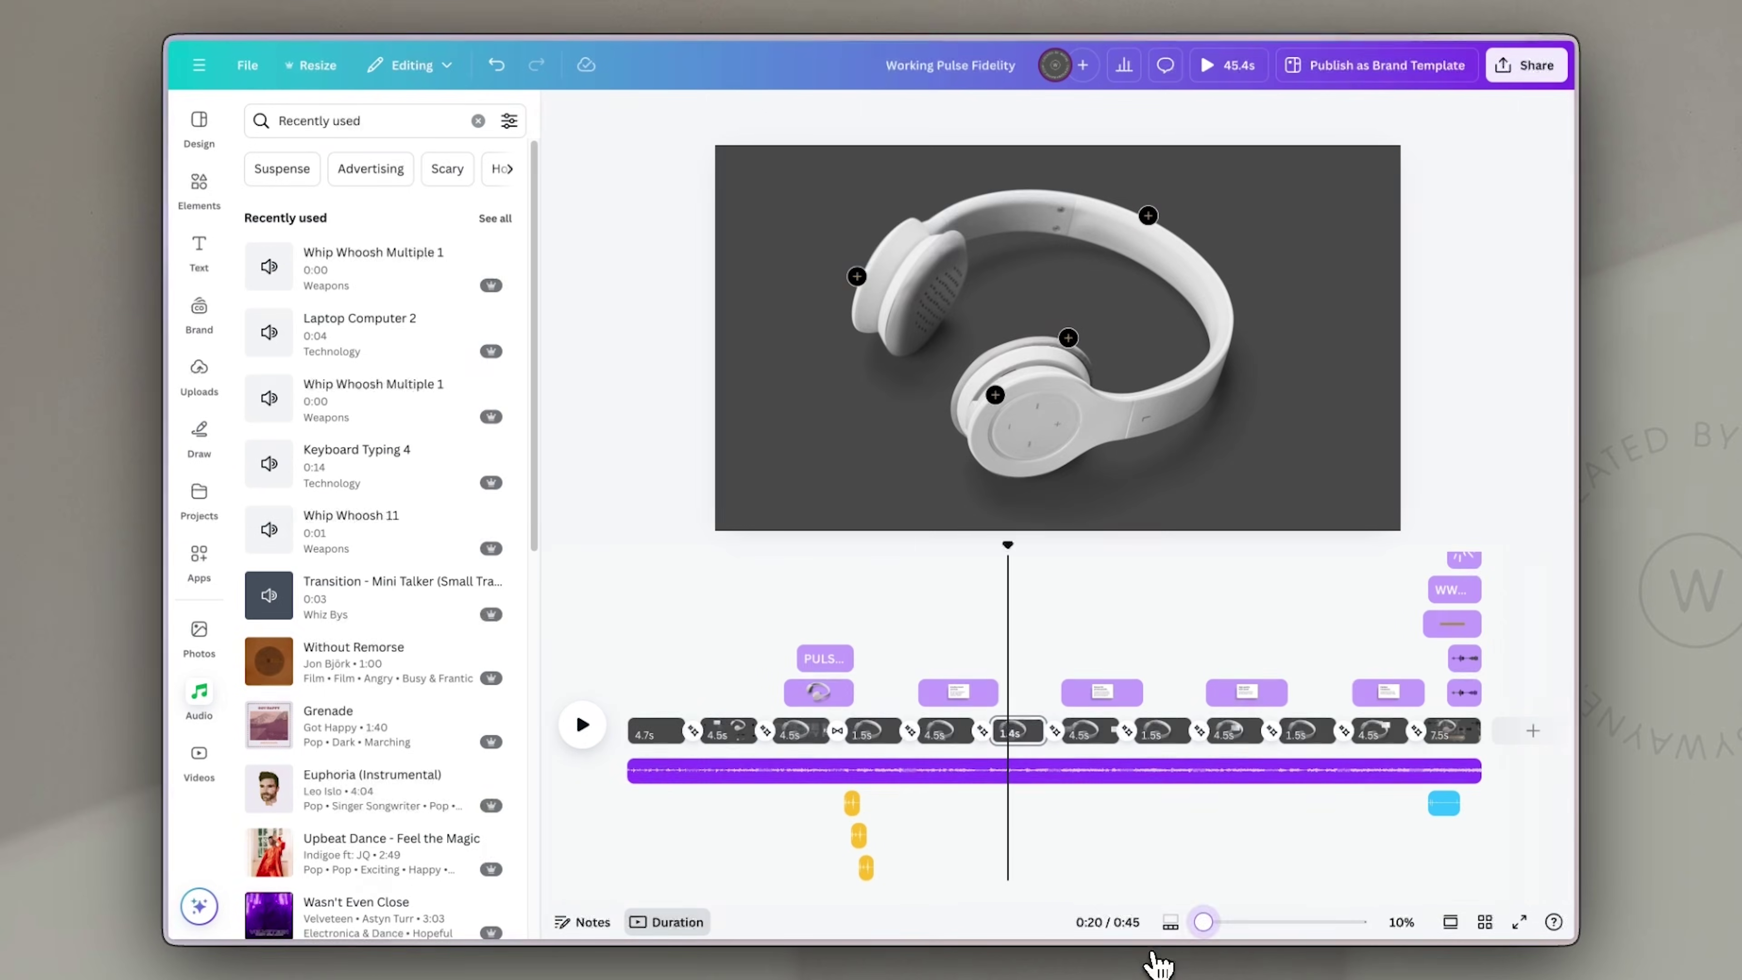
# Step: Select the parts page that holds the spare callout elements in the timeline
pyautogui.click(725, 739)
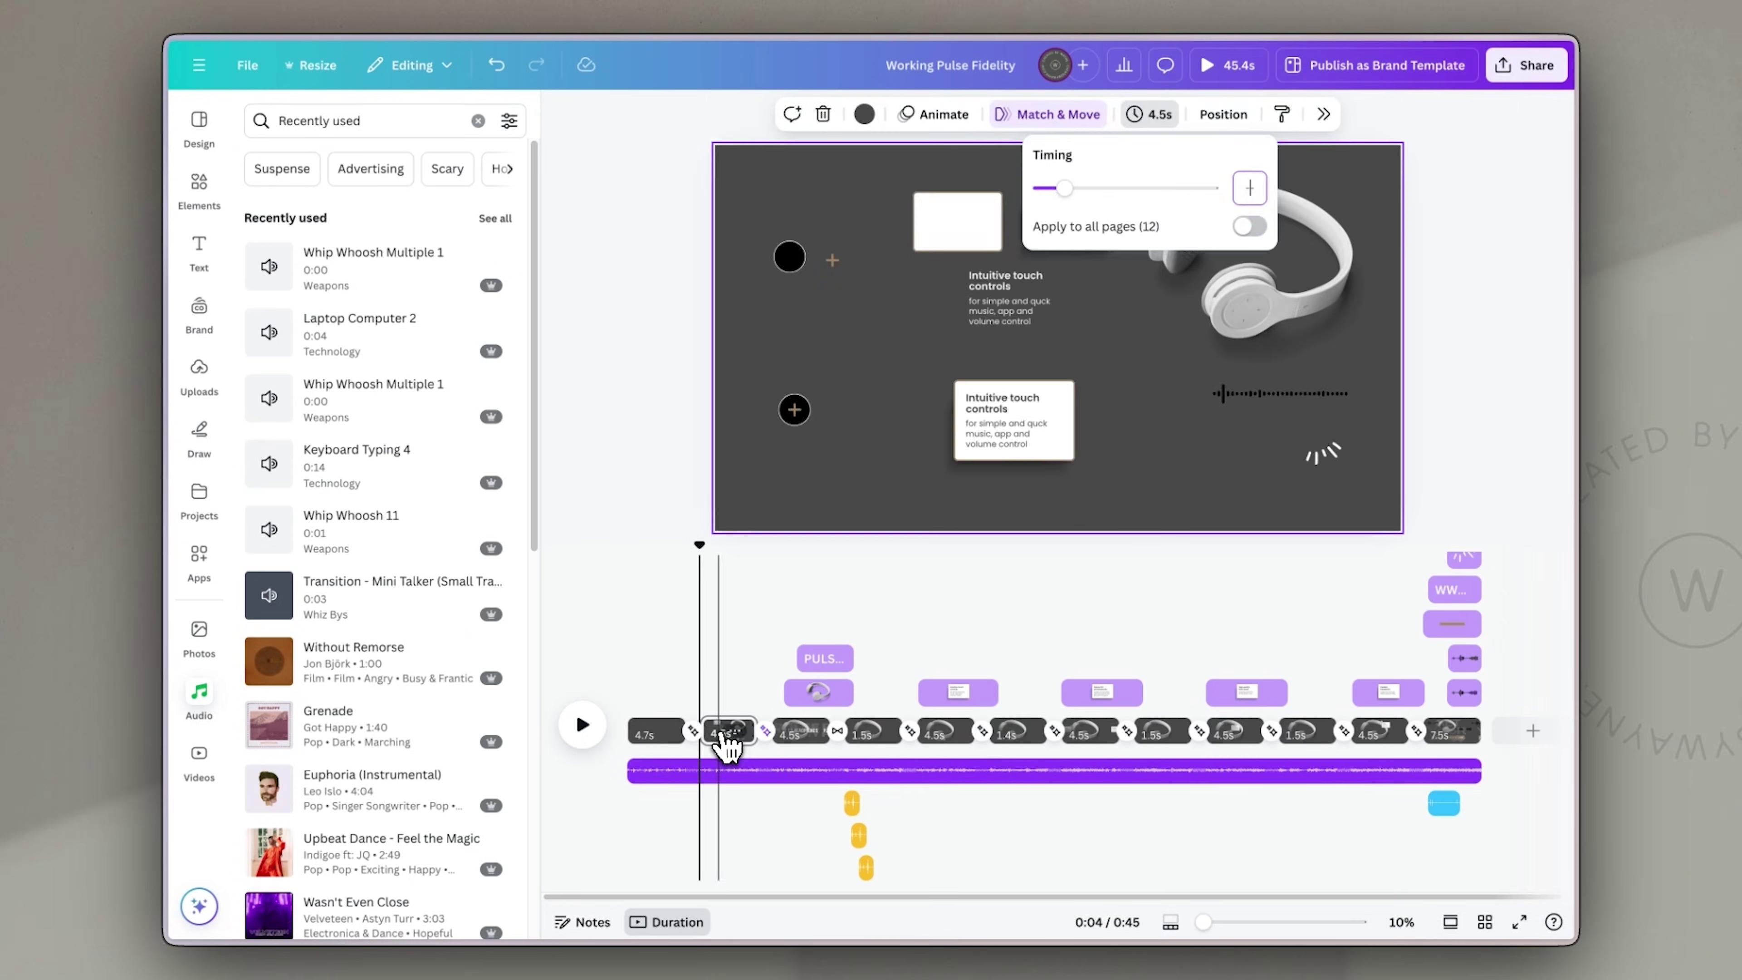